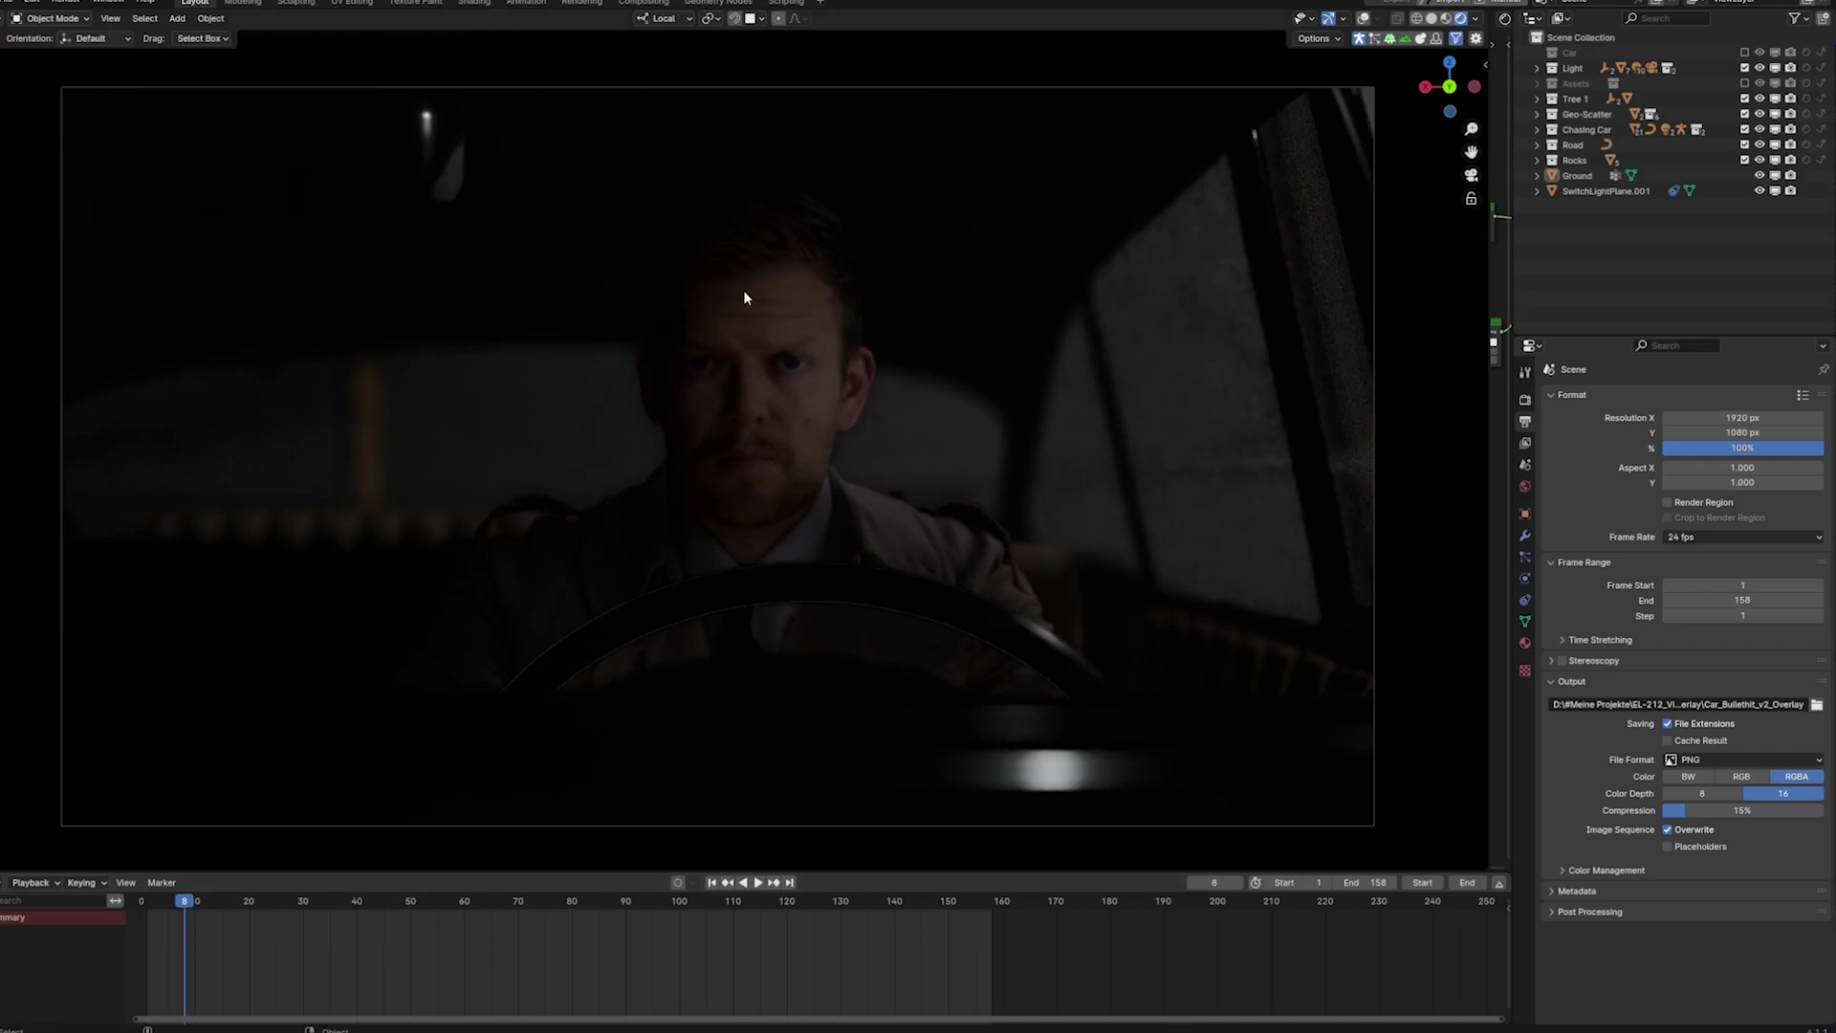
# Show the viewport overlays and parent the SwitchLightPlane.001 plane to ChasingCar.Body using Object (Keep Transform)
pyautogui.moveTo(701, 275); pyautogui.dragTo(748, 396, button='middle')
pyautogui.click(752, 432)
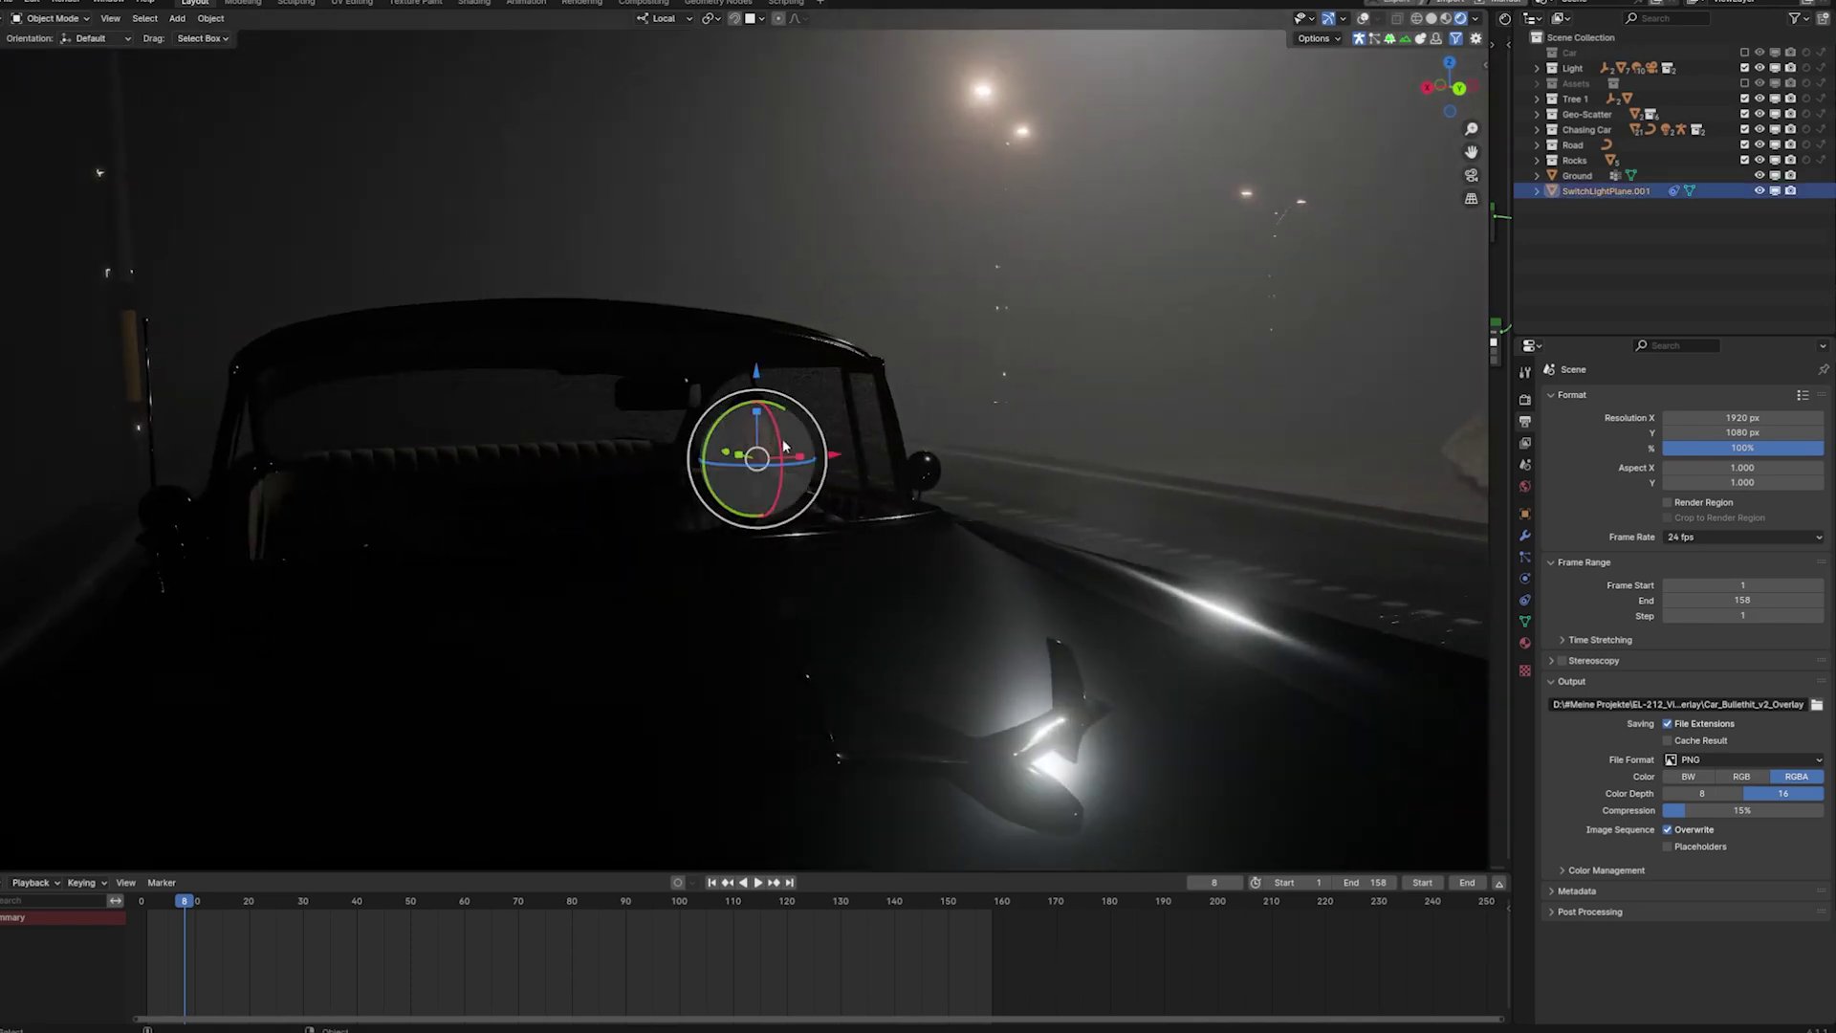
pyautogui.hotkey('shift', 'alt', 'z')
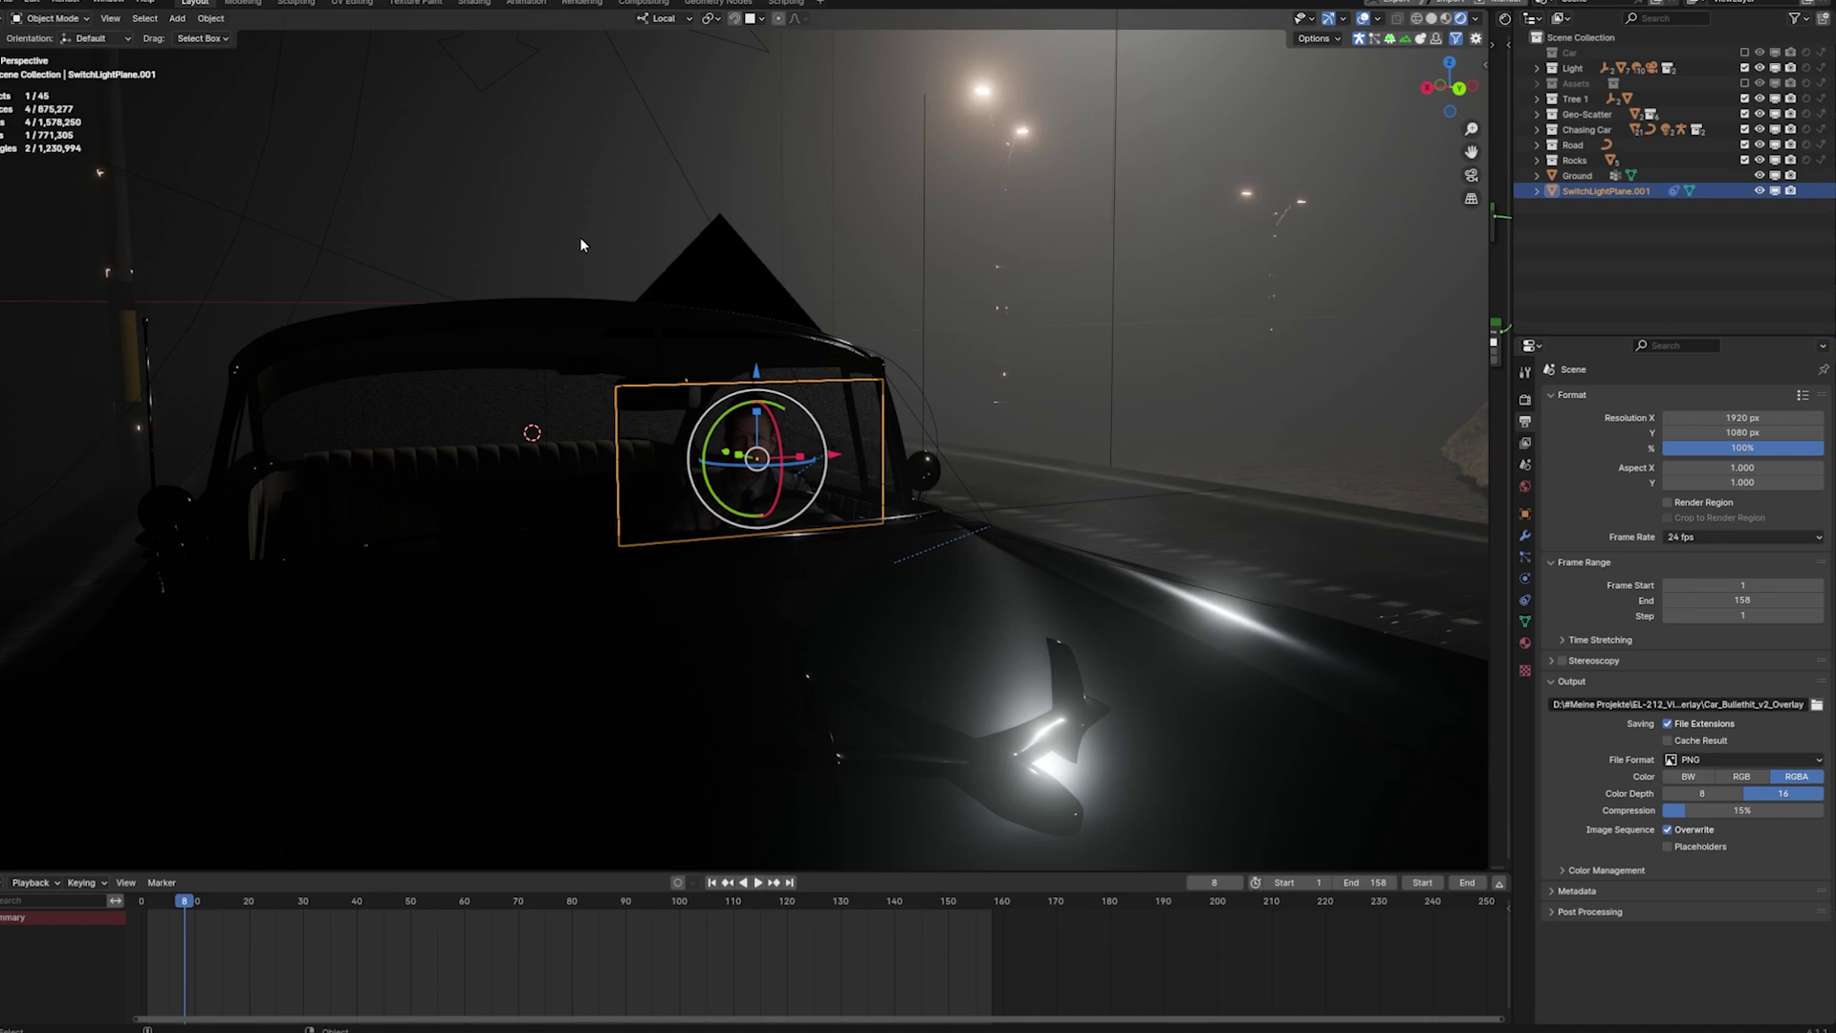
pyautogui.moveTo(587, 218); pyautogui.dragTo(594, 226, button='middle')
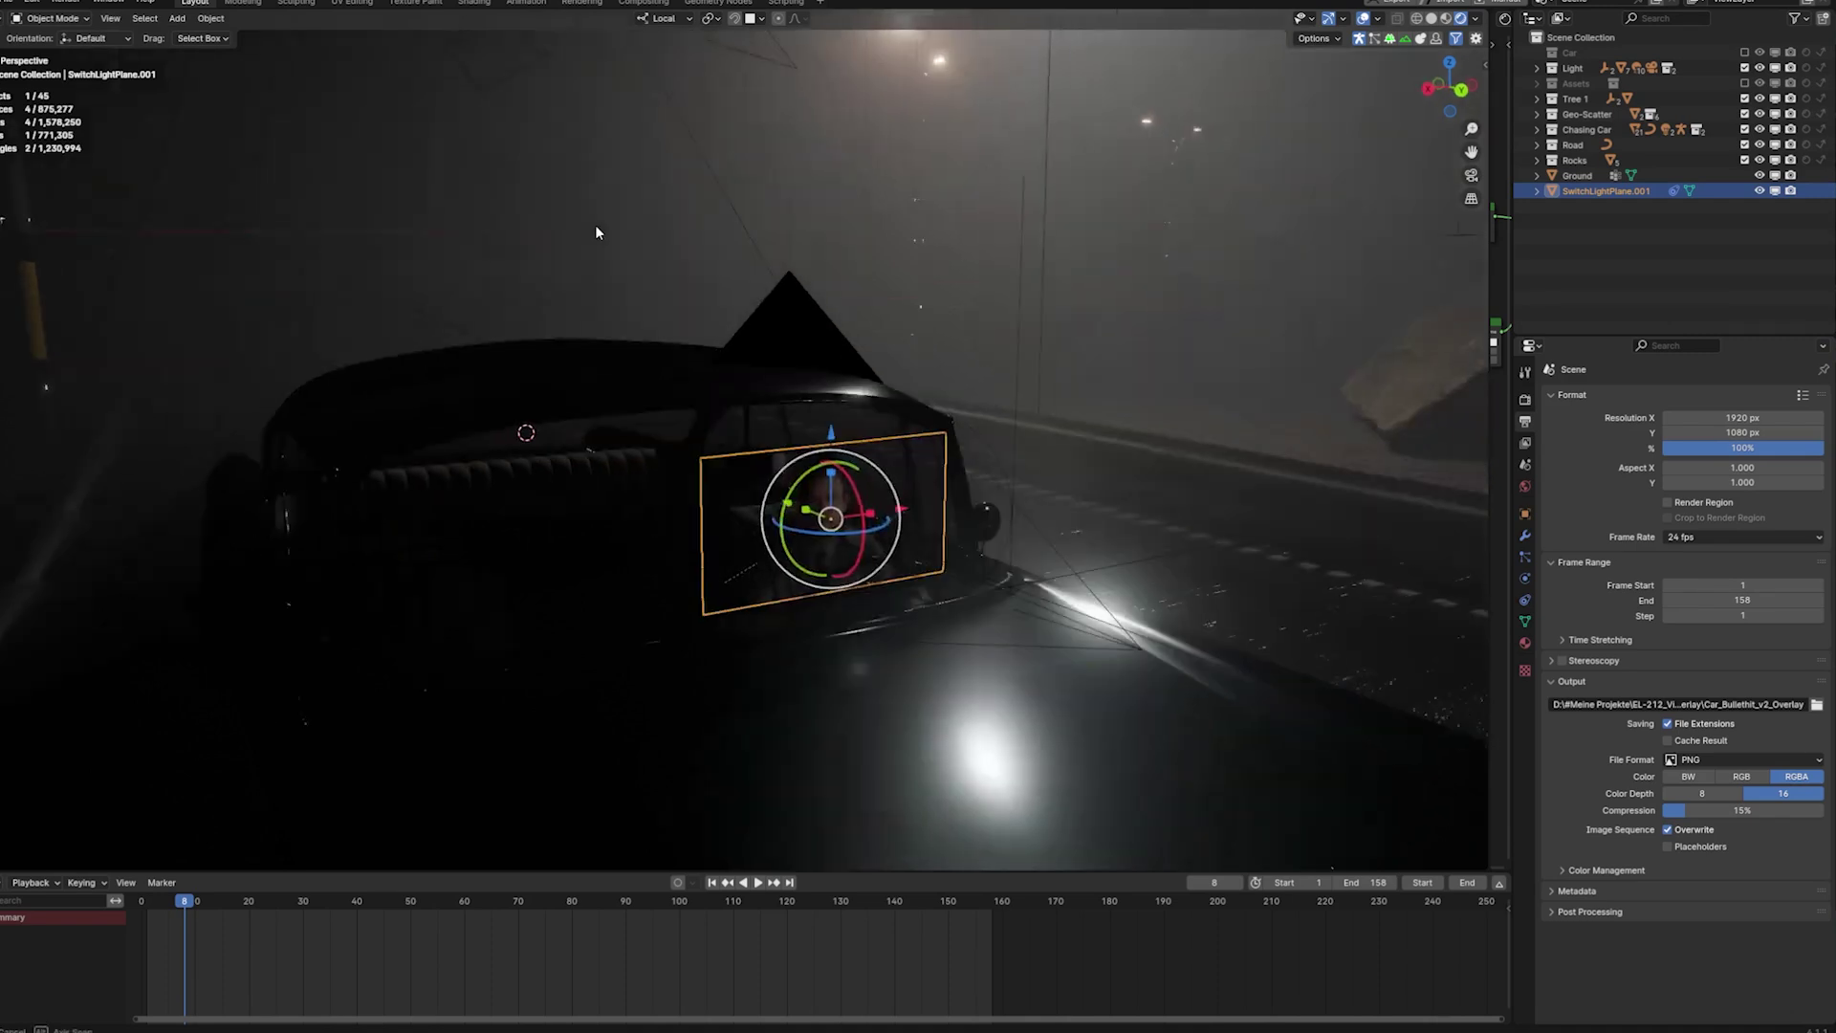
pyautogui.keyDown('shift'); pyautogui.click(616, 377); pyautogui.keyUp('shift')
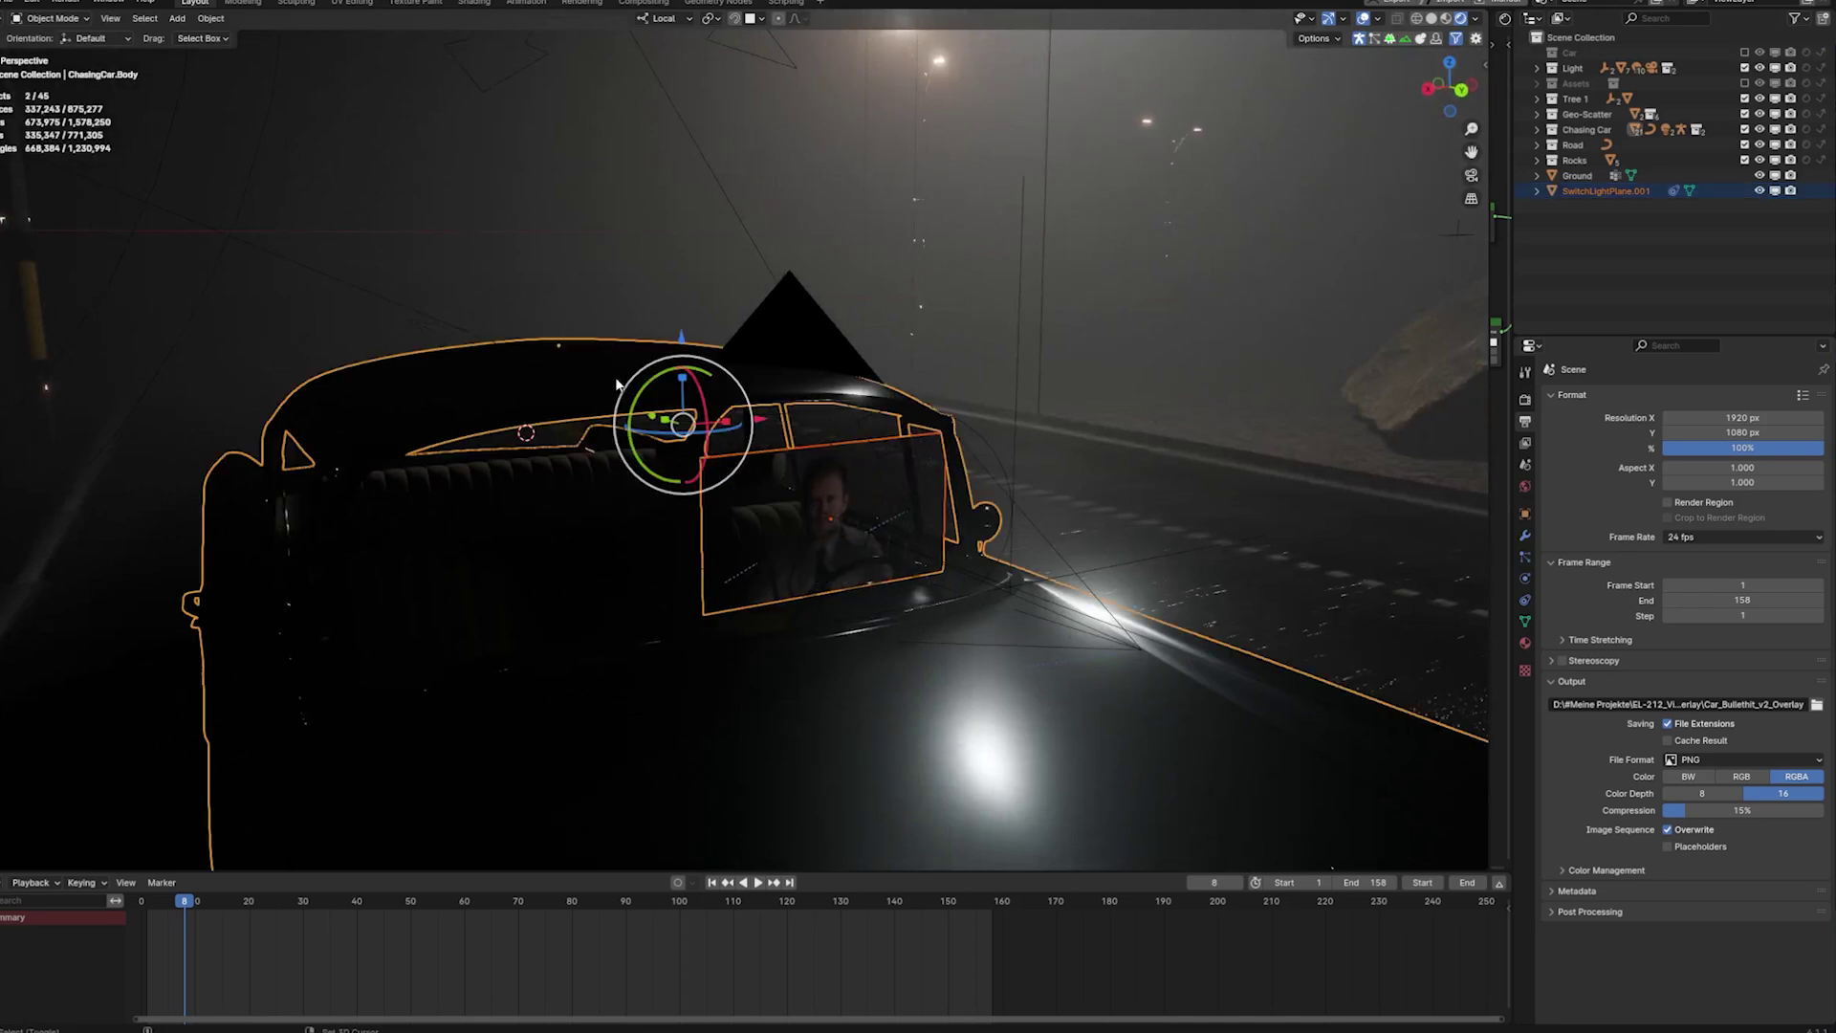
pyautogui.hotkey('ctrl', 'p')
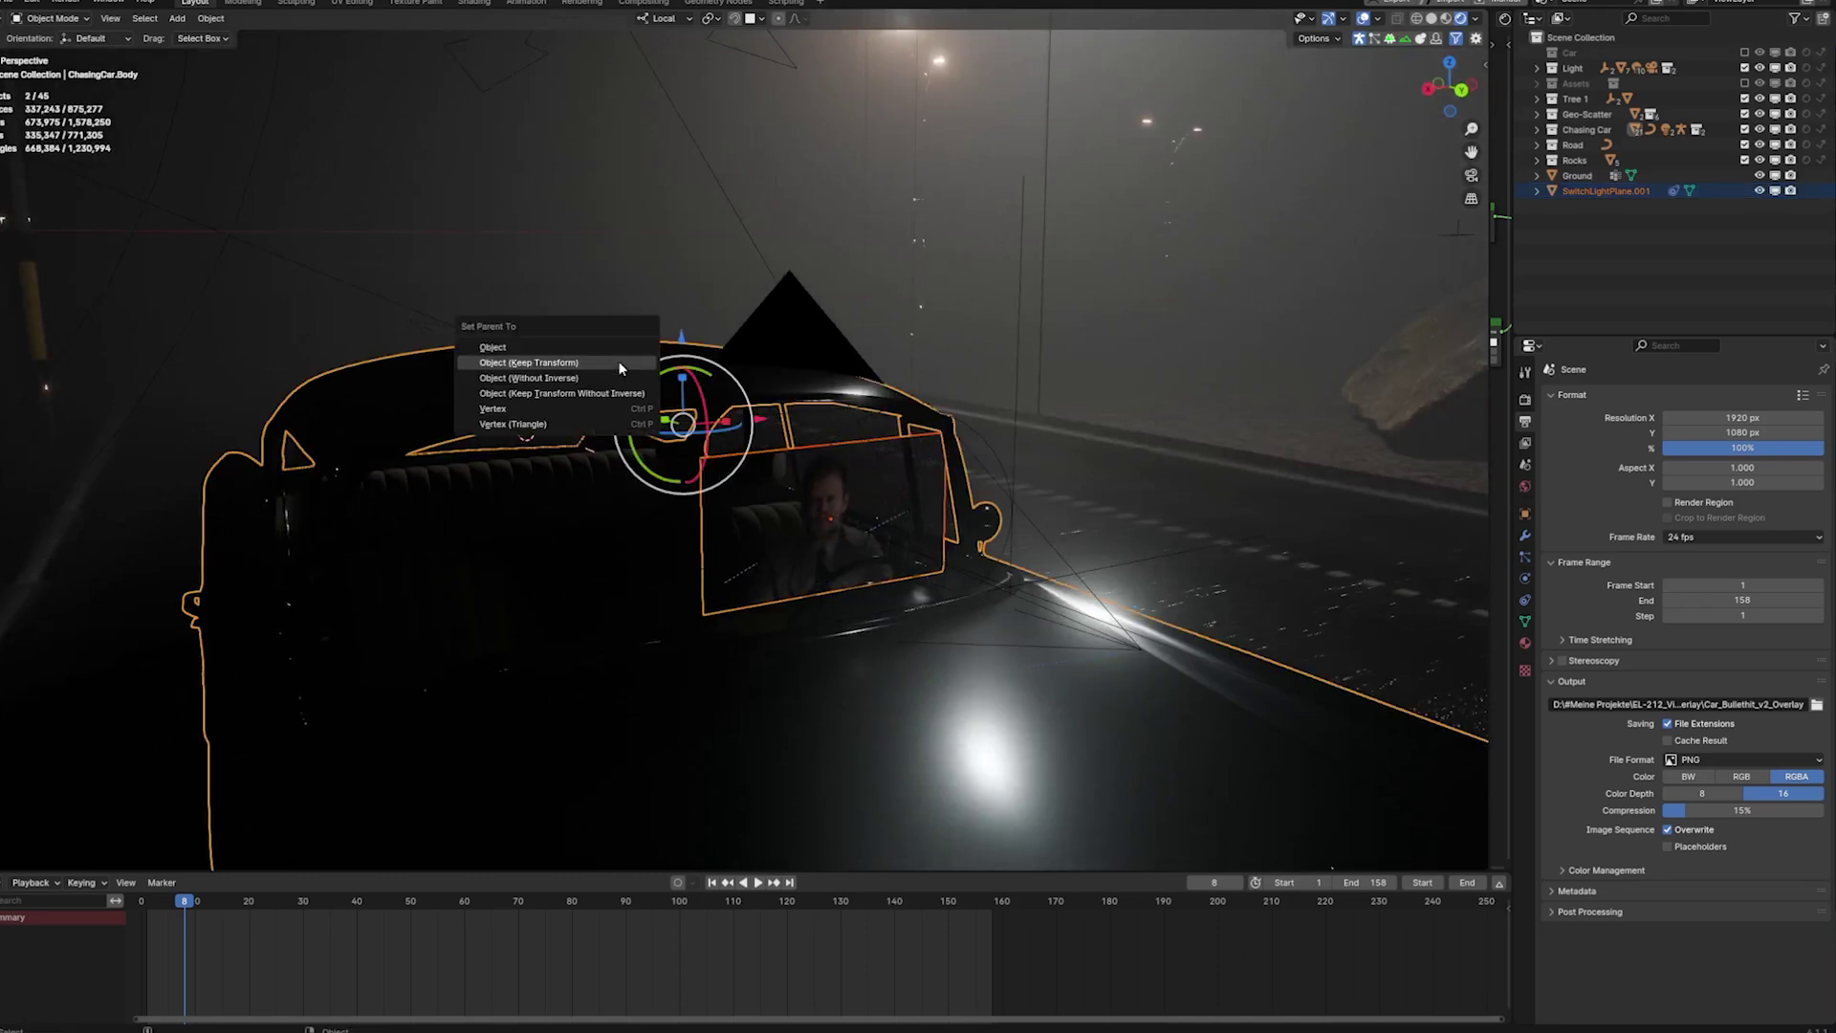
pyautogui.click(550, 363)
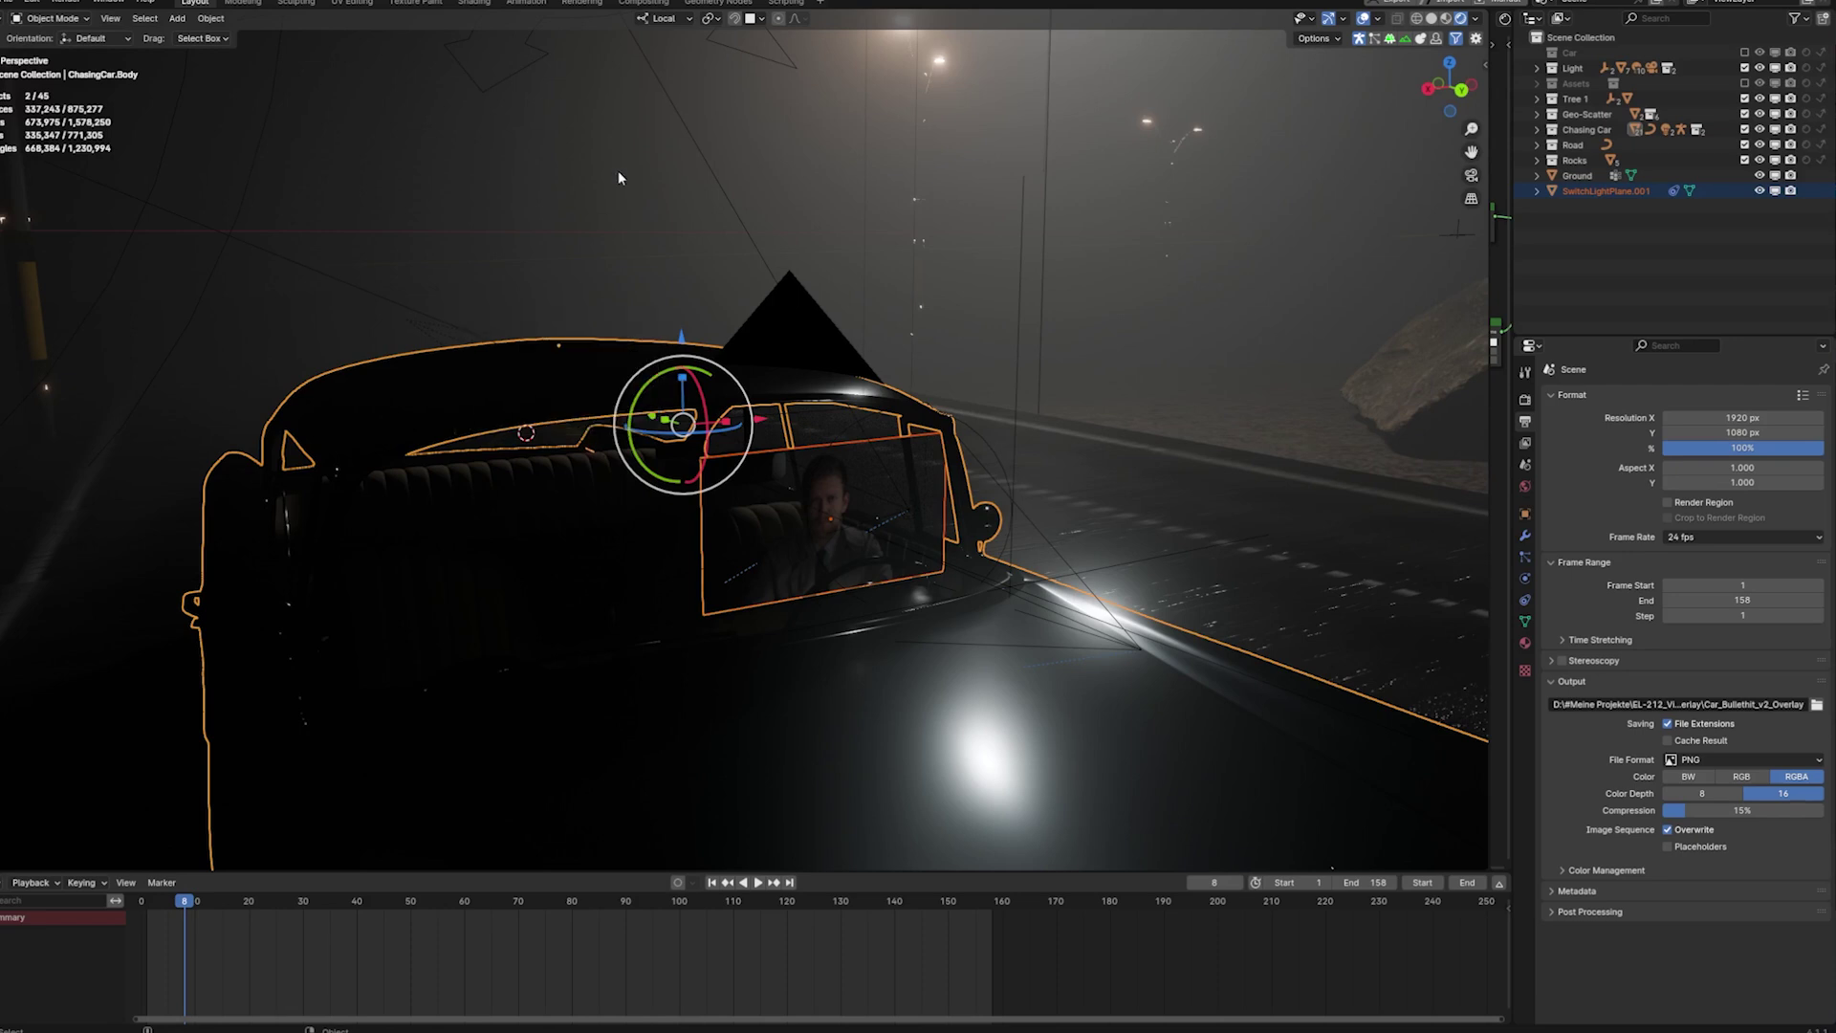
# Select only the SwitchLightPlane.001 plane and open its object constraint settings
pyautogui.click(809, 469)
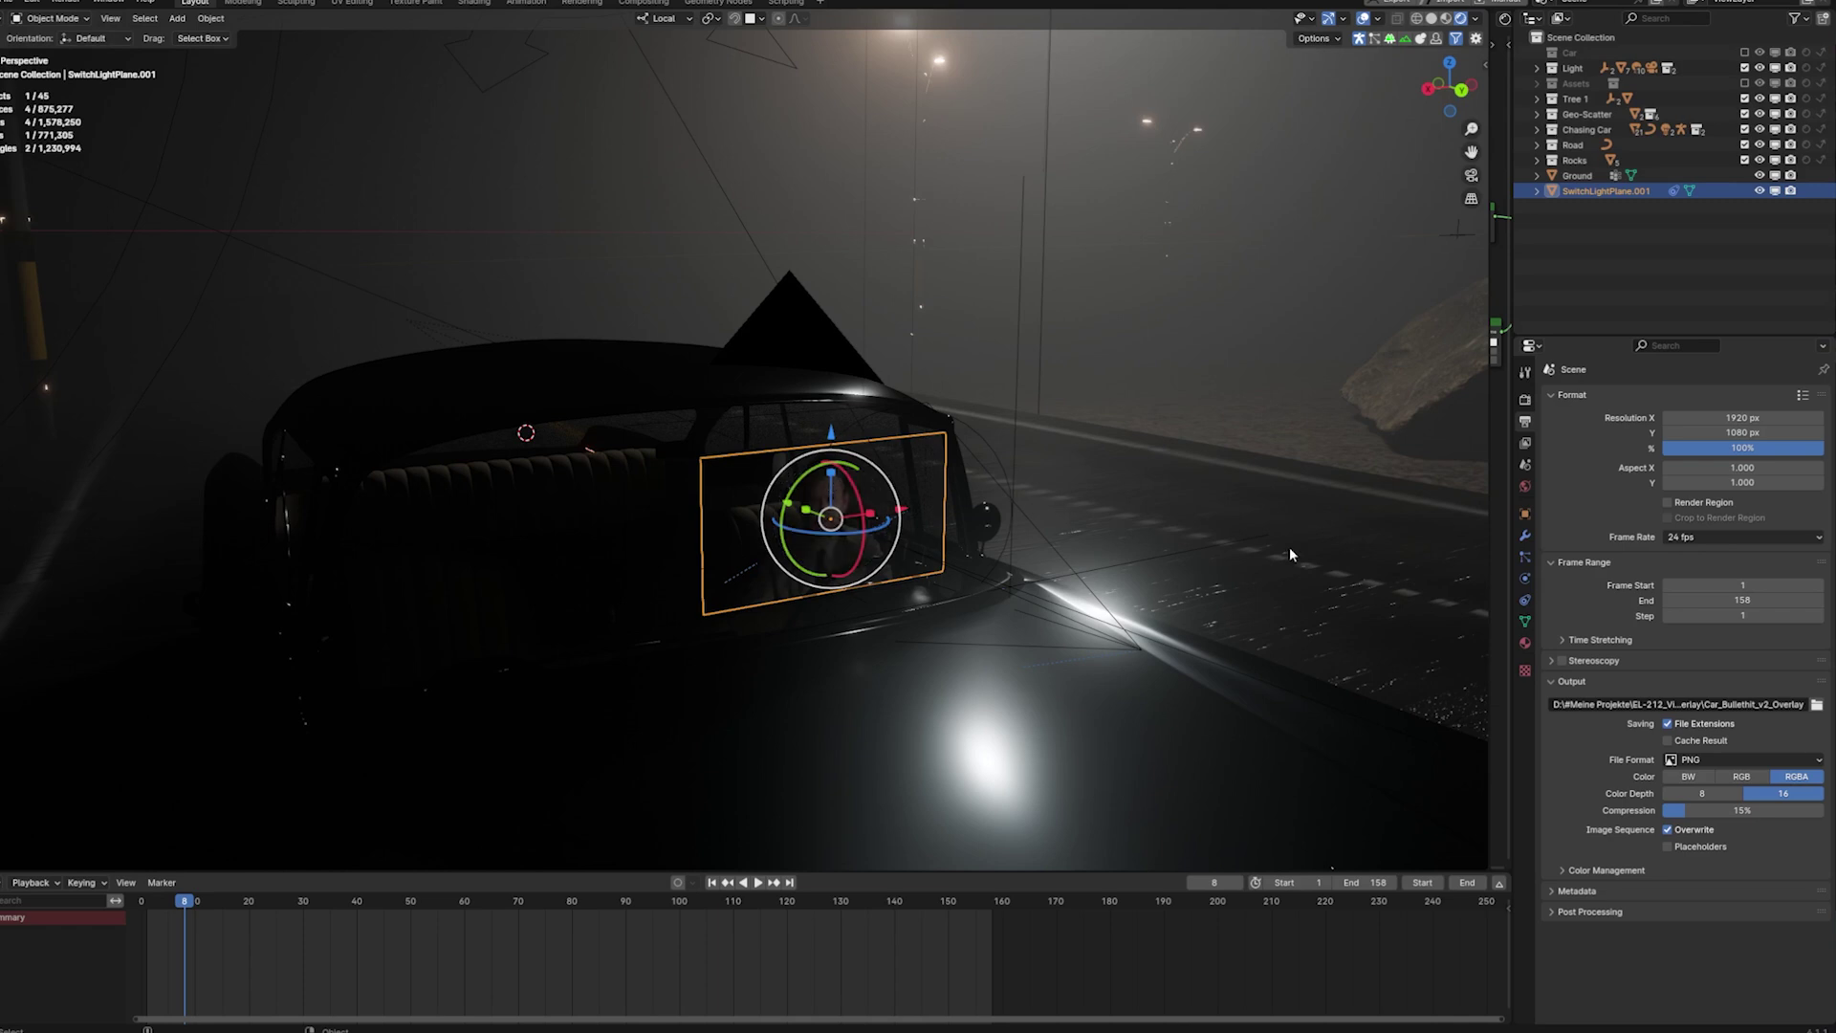
pyautogui.click(1525, 599)
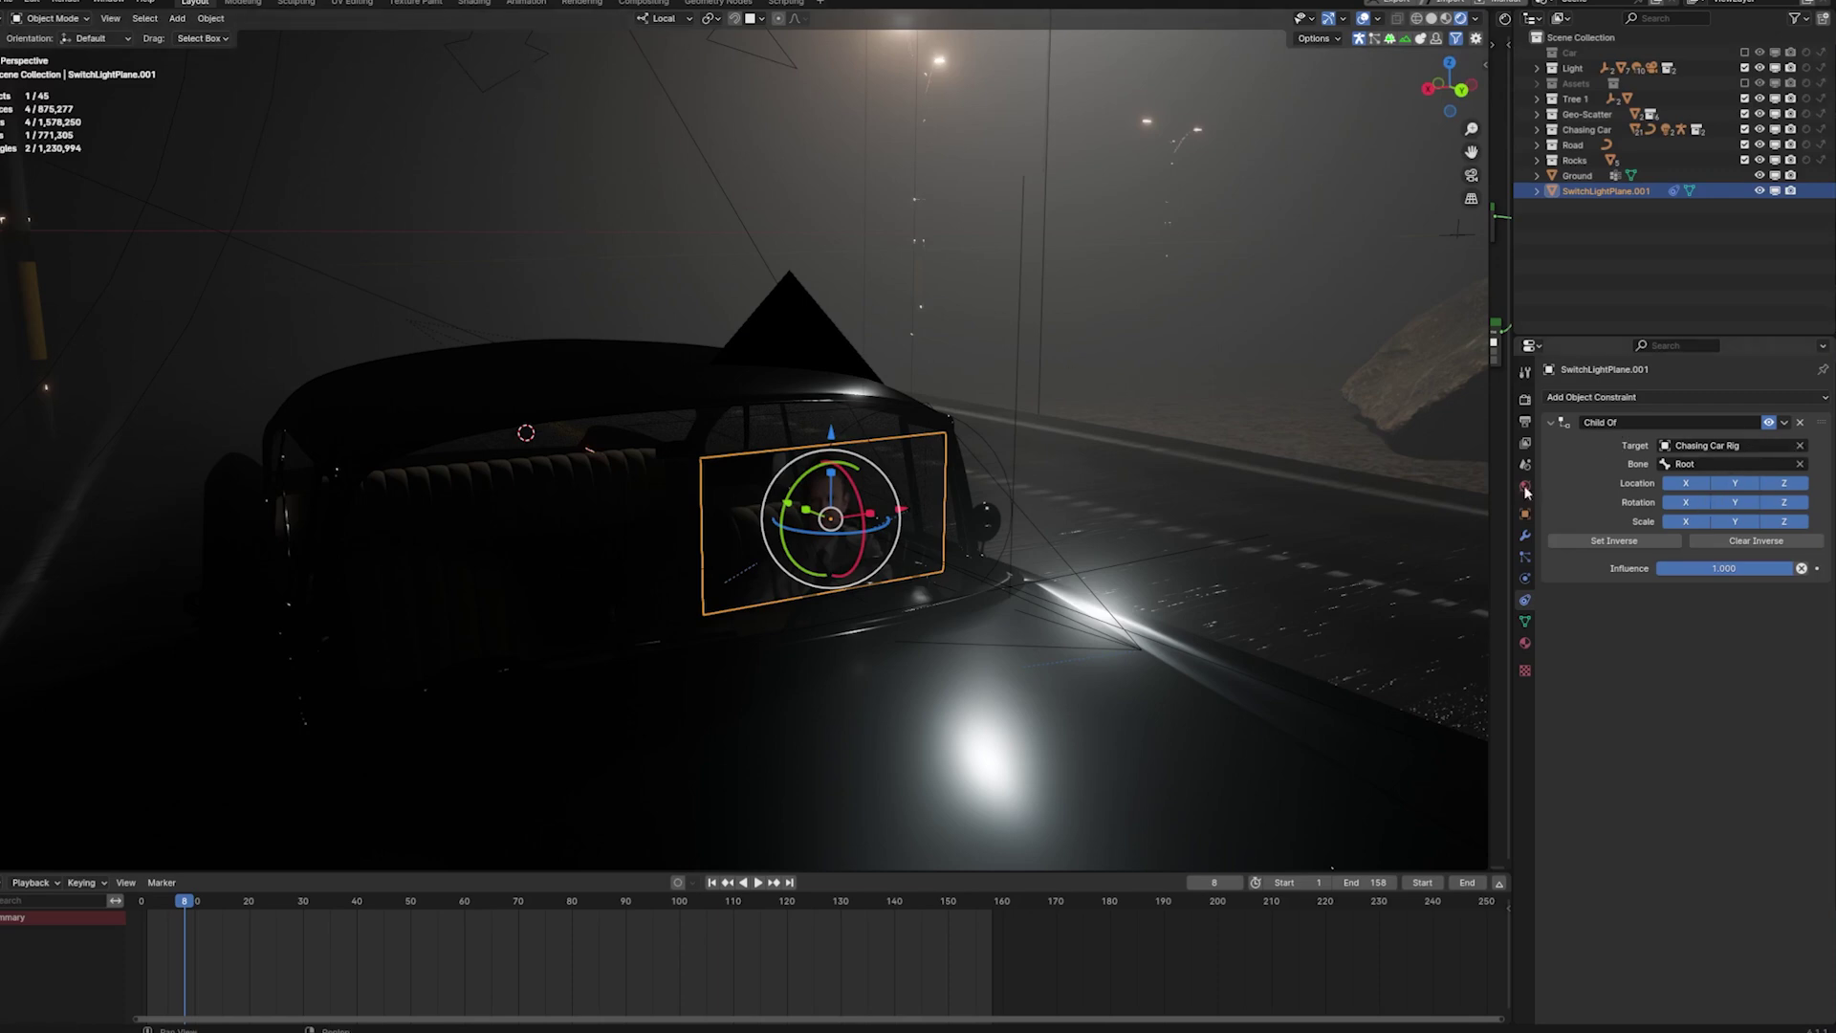
# Put the Chasing Car Rig into Pose Mode and start moving its Suspension bone above the car roof
pyautogui.moveTo(591, 123); pyautogui.dragTo(601, 158, button='middle')
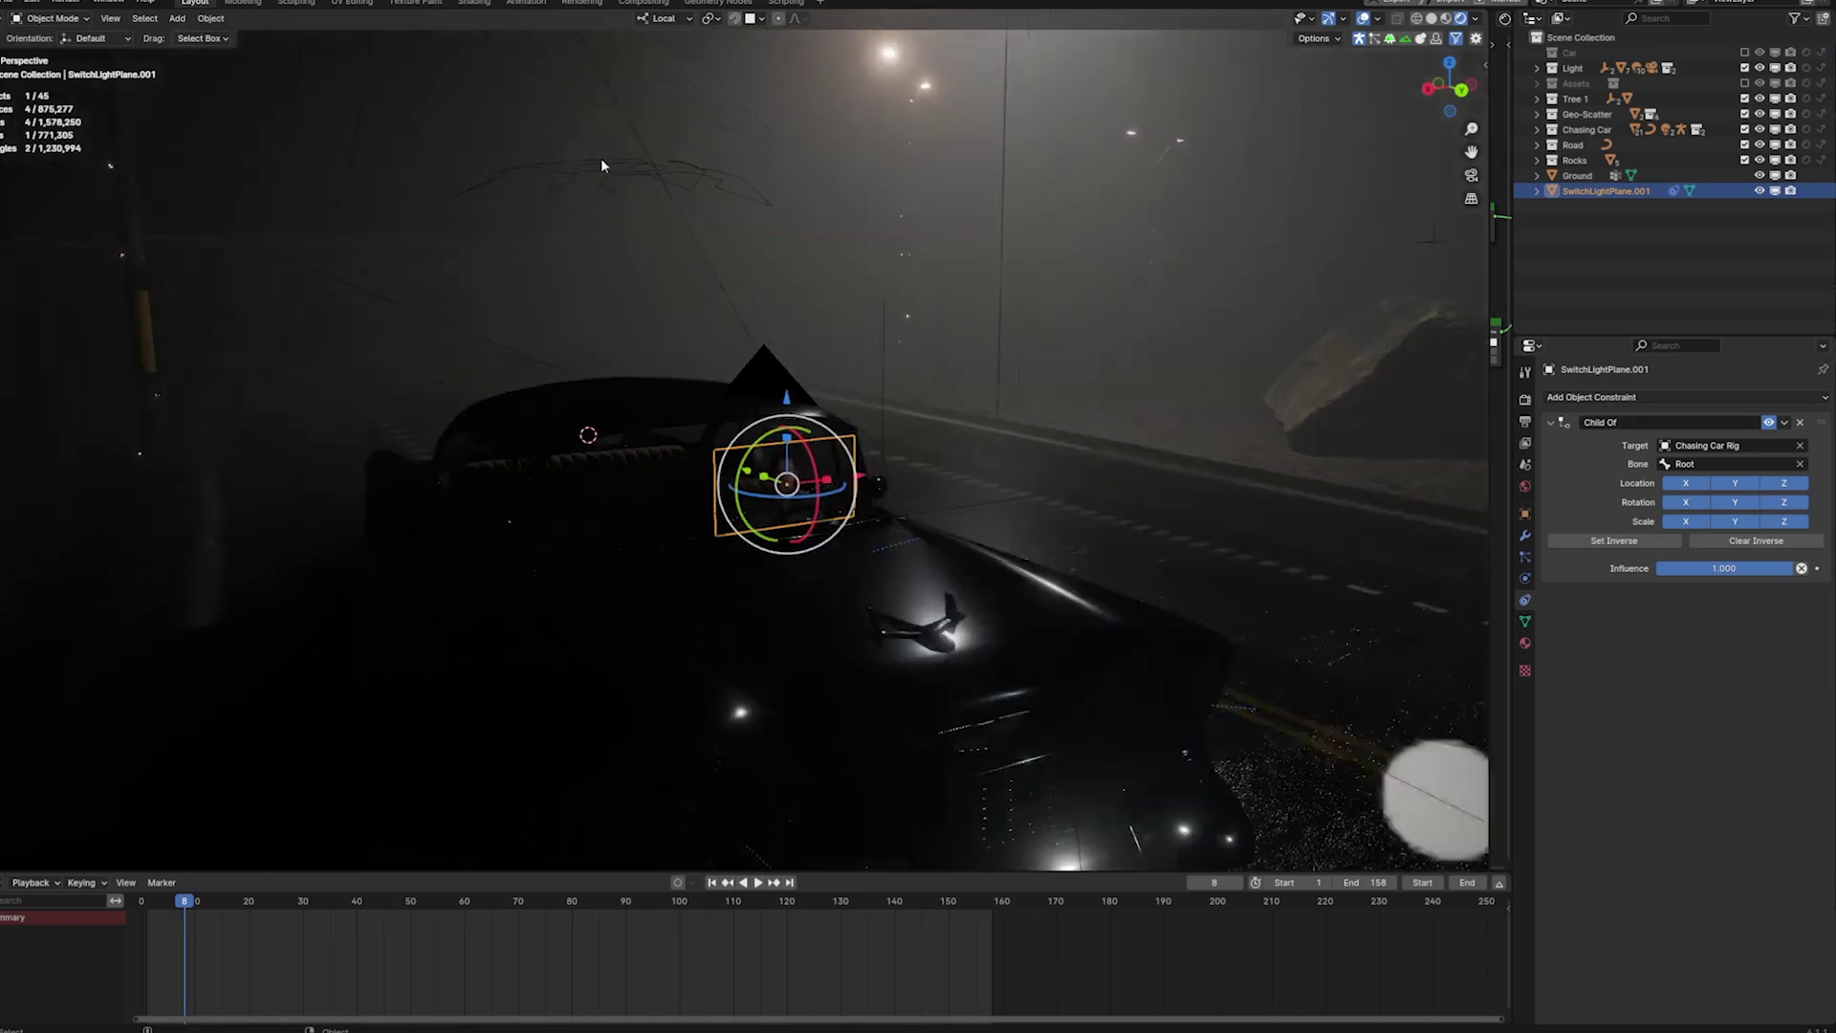
pyautogui.click(604, 180)
pyautogui.hotkey('ctrl', 'Tab')
pyautogui.click(640, 253)
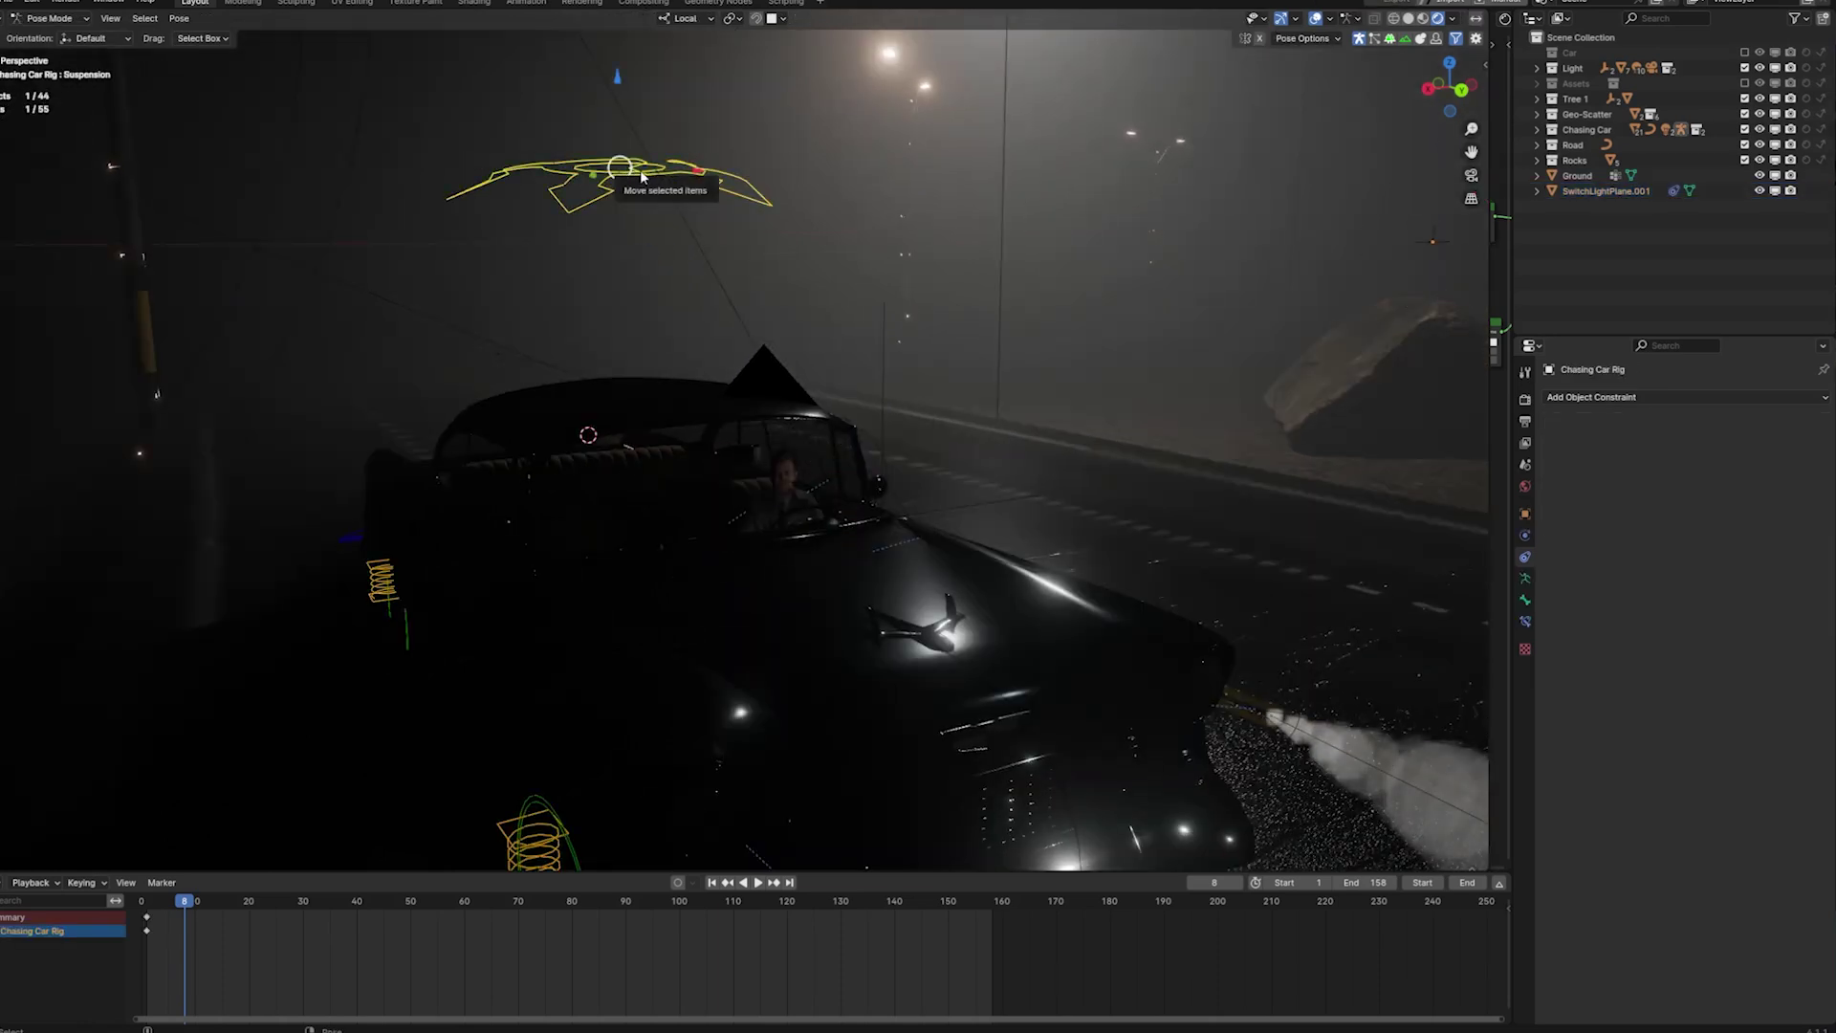
pyautogui.press('g')
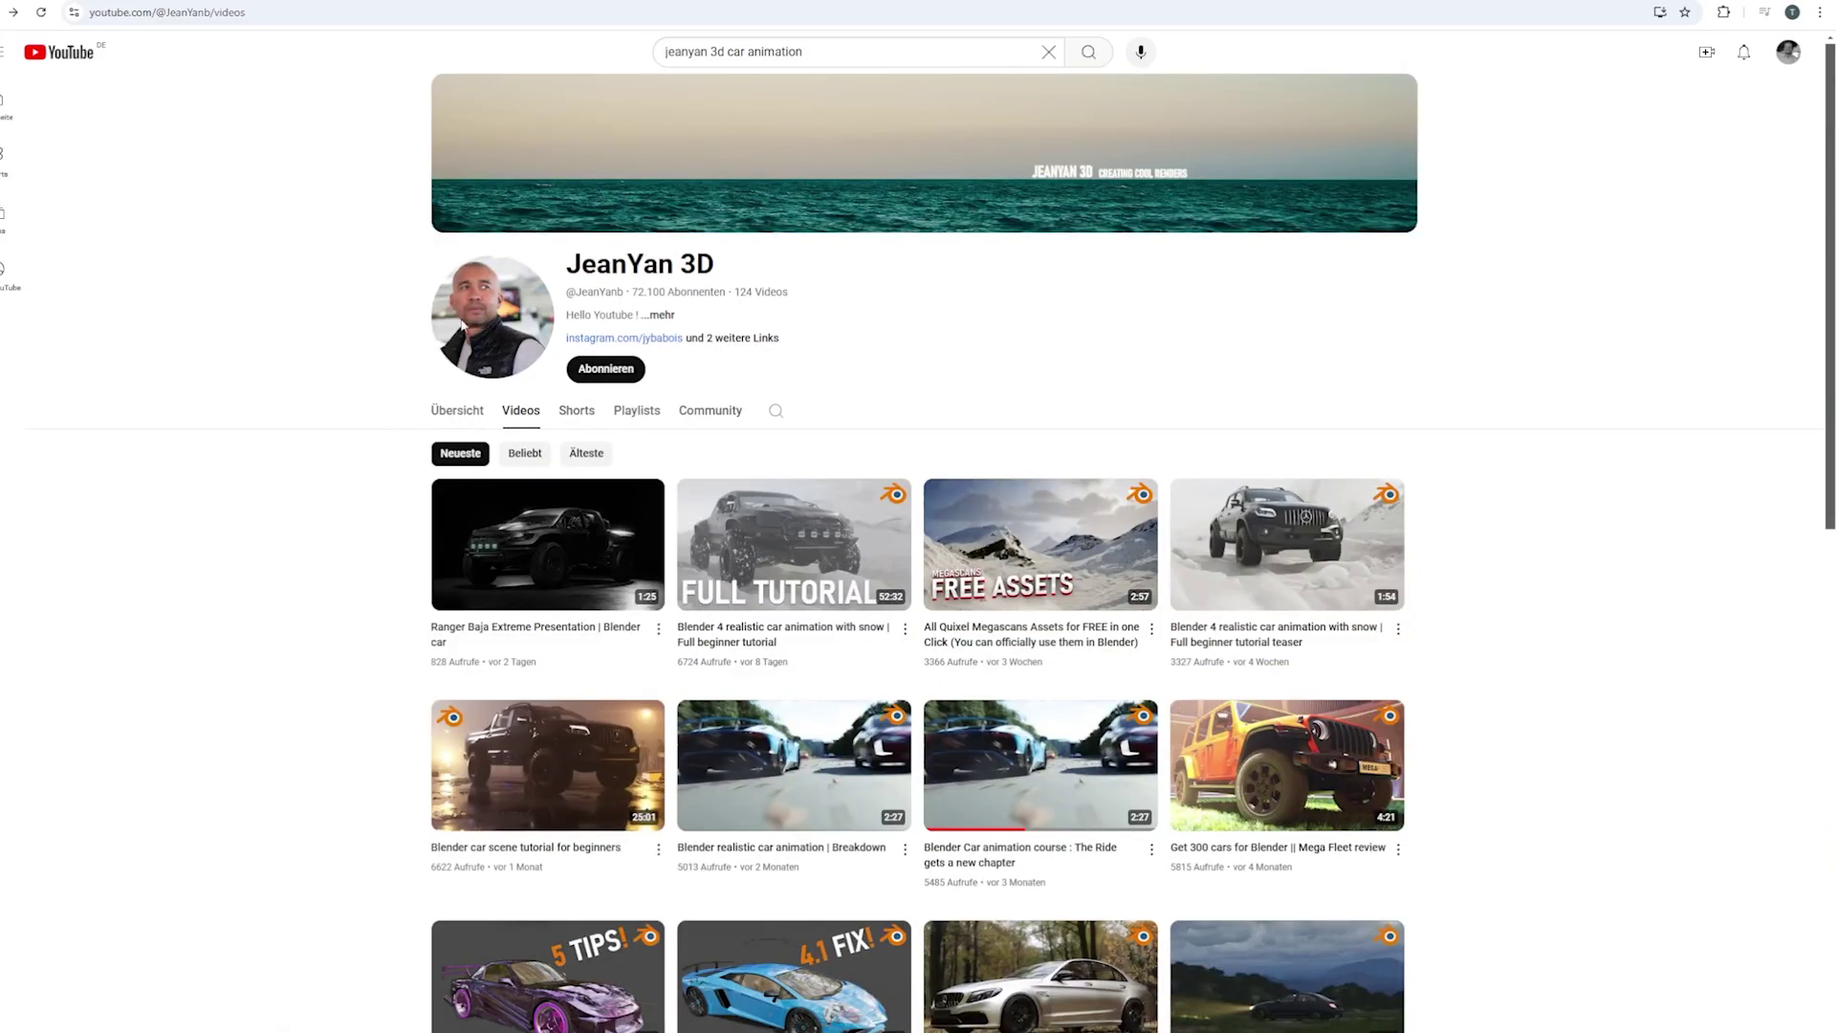
# Highlight the JeanYan 3D channel name on YouTube and browse the channel's videos
pyautogui.moveTo(566, 263); pyautogui.dragTo(723, 258)
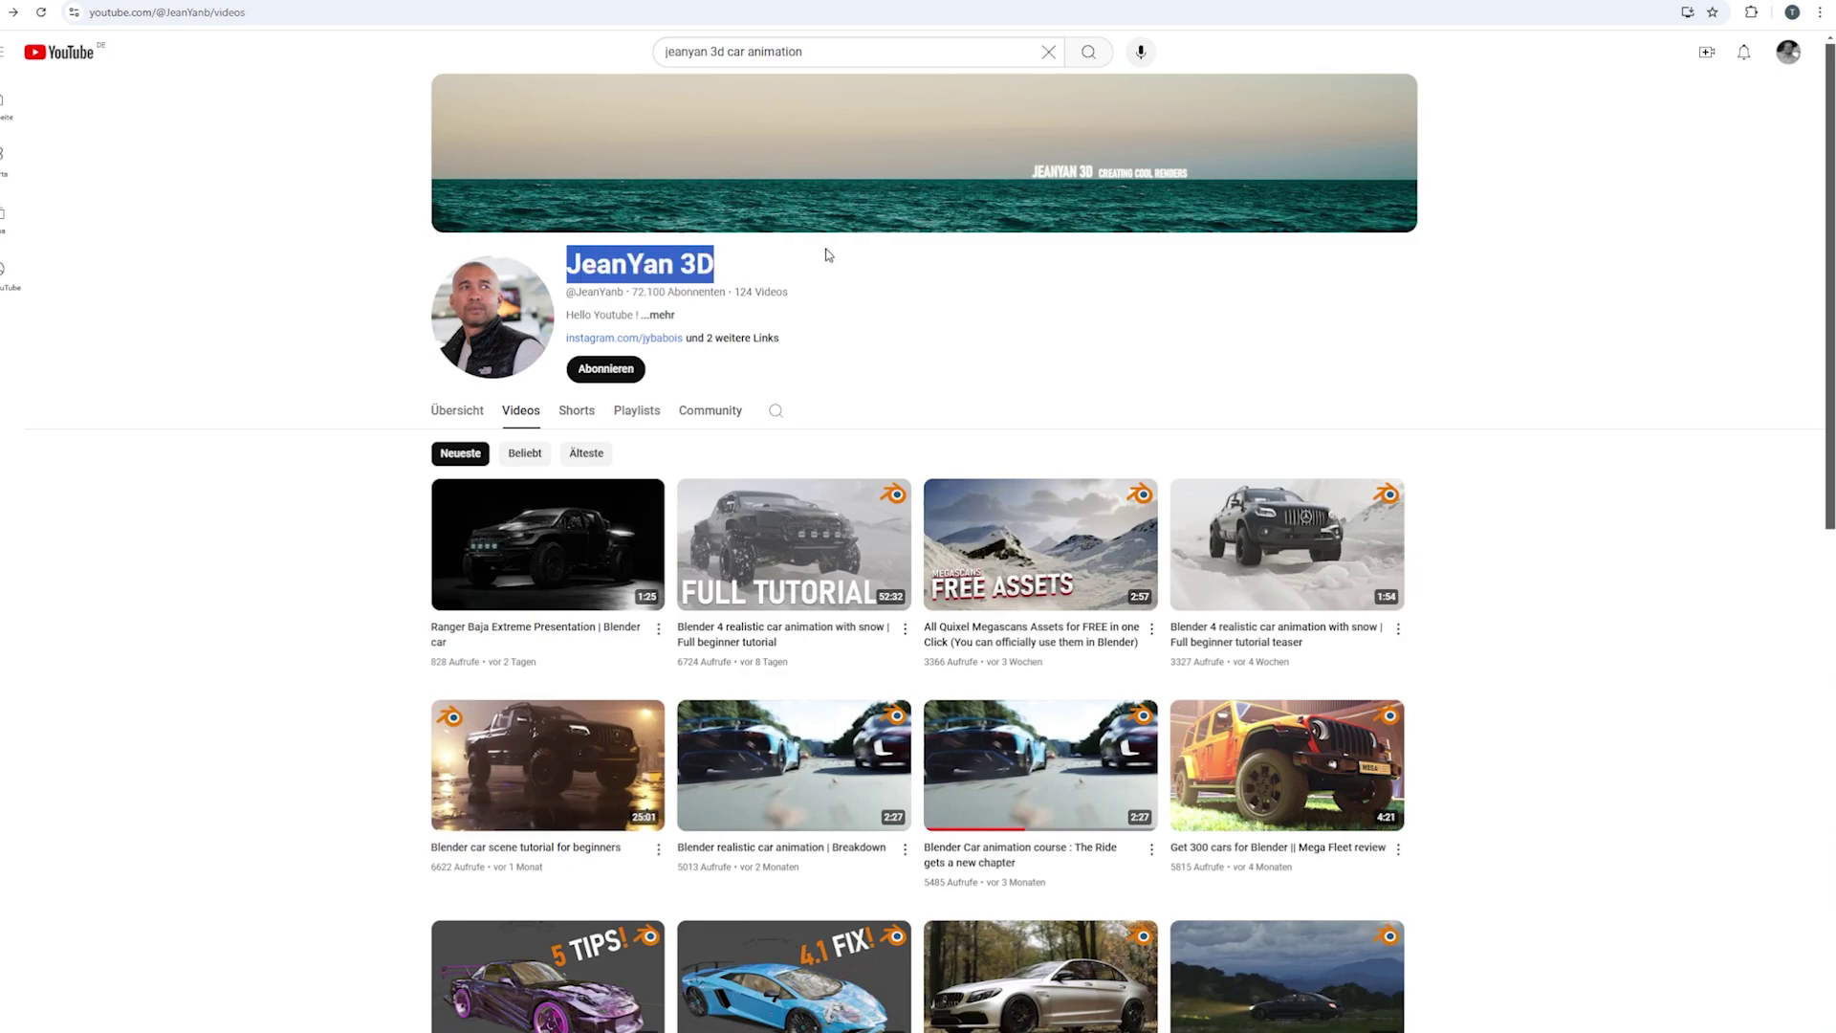
pyautogui.scroll(-3, 891, 325)
pyautogui.scroll(-2, 891, 311)
pyautogui.moveTo(791, 511)
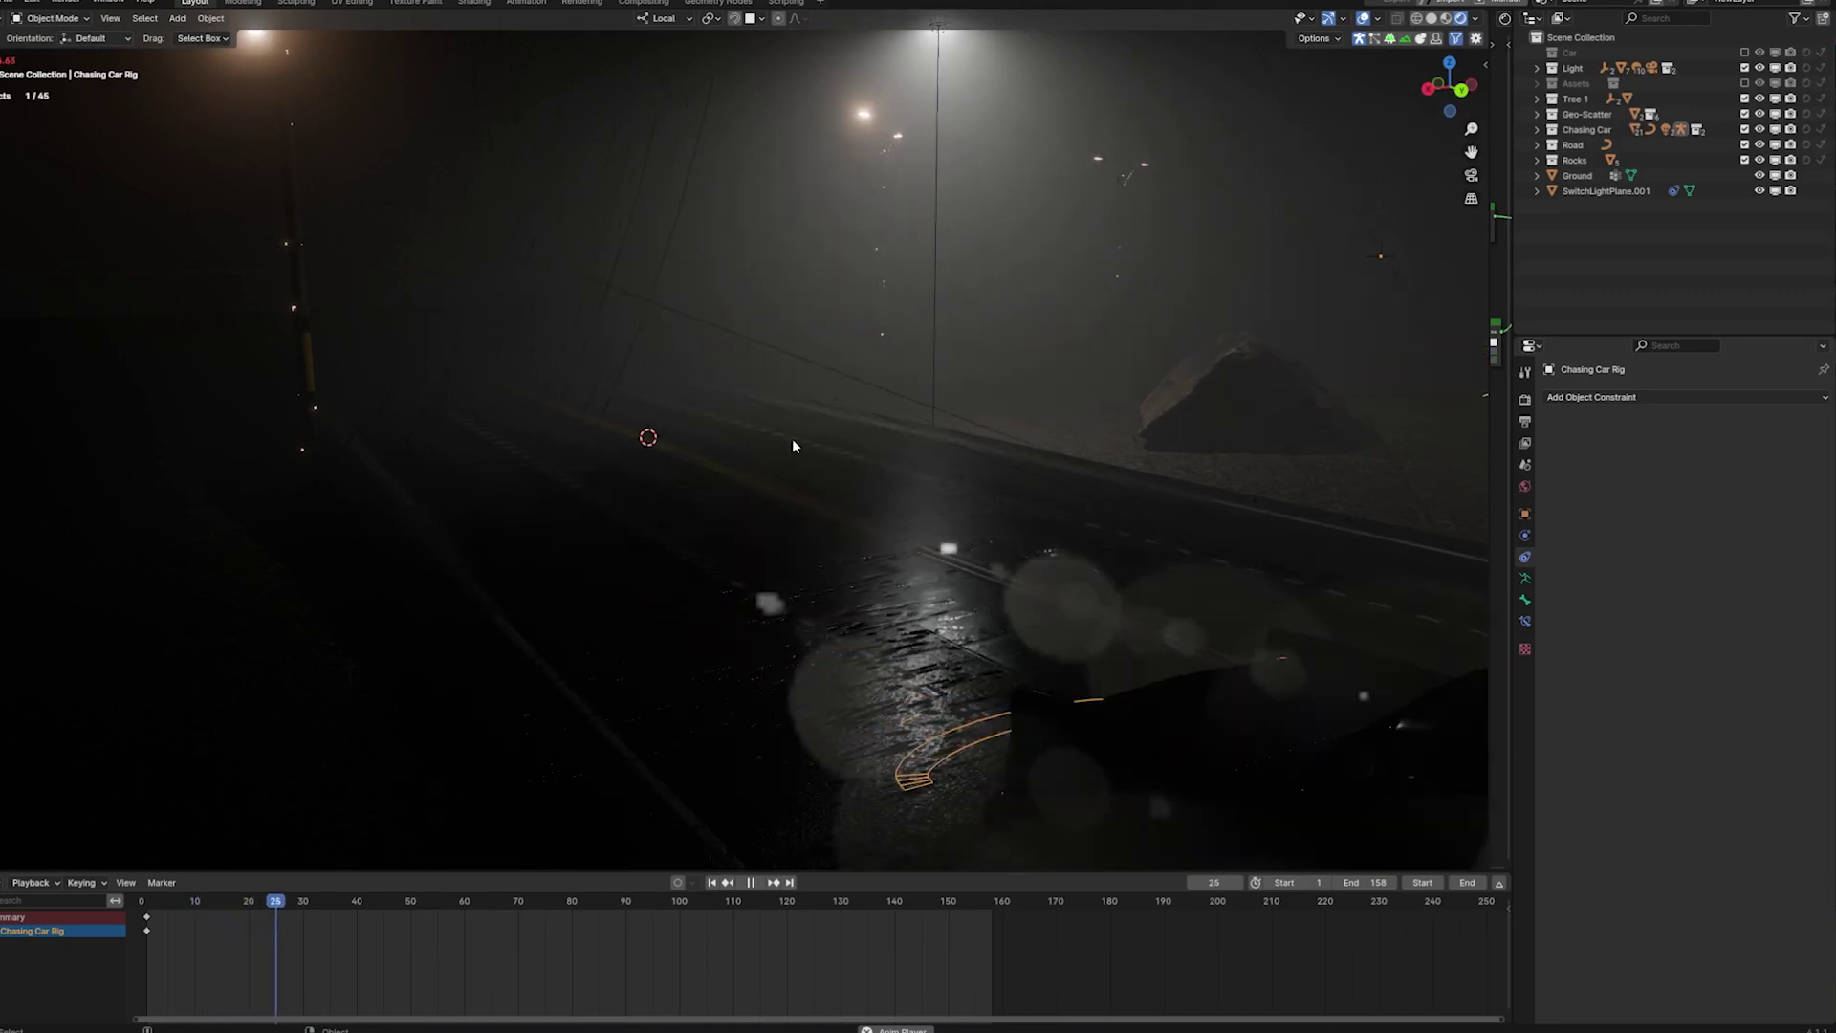
# Stop the animation playback and return to frame 6 with the chasing car in close view
pyautogui.press('space')
pyautogui.click(174, 904)
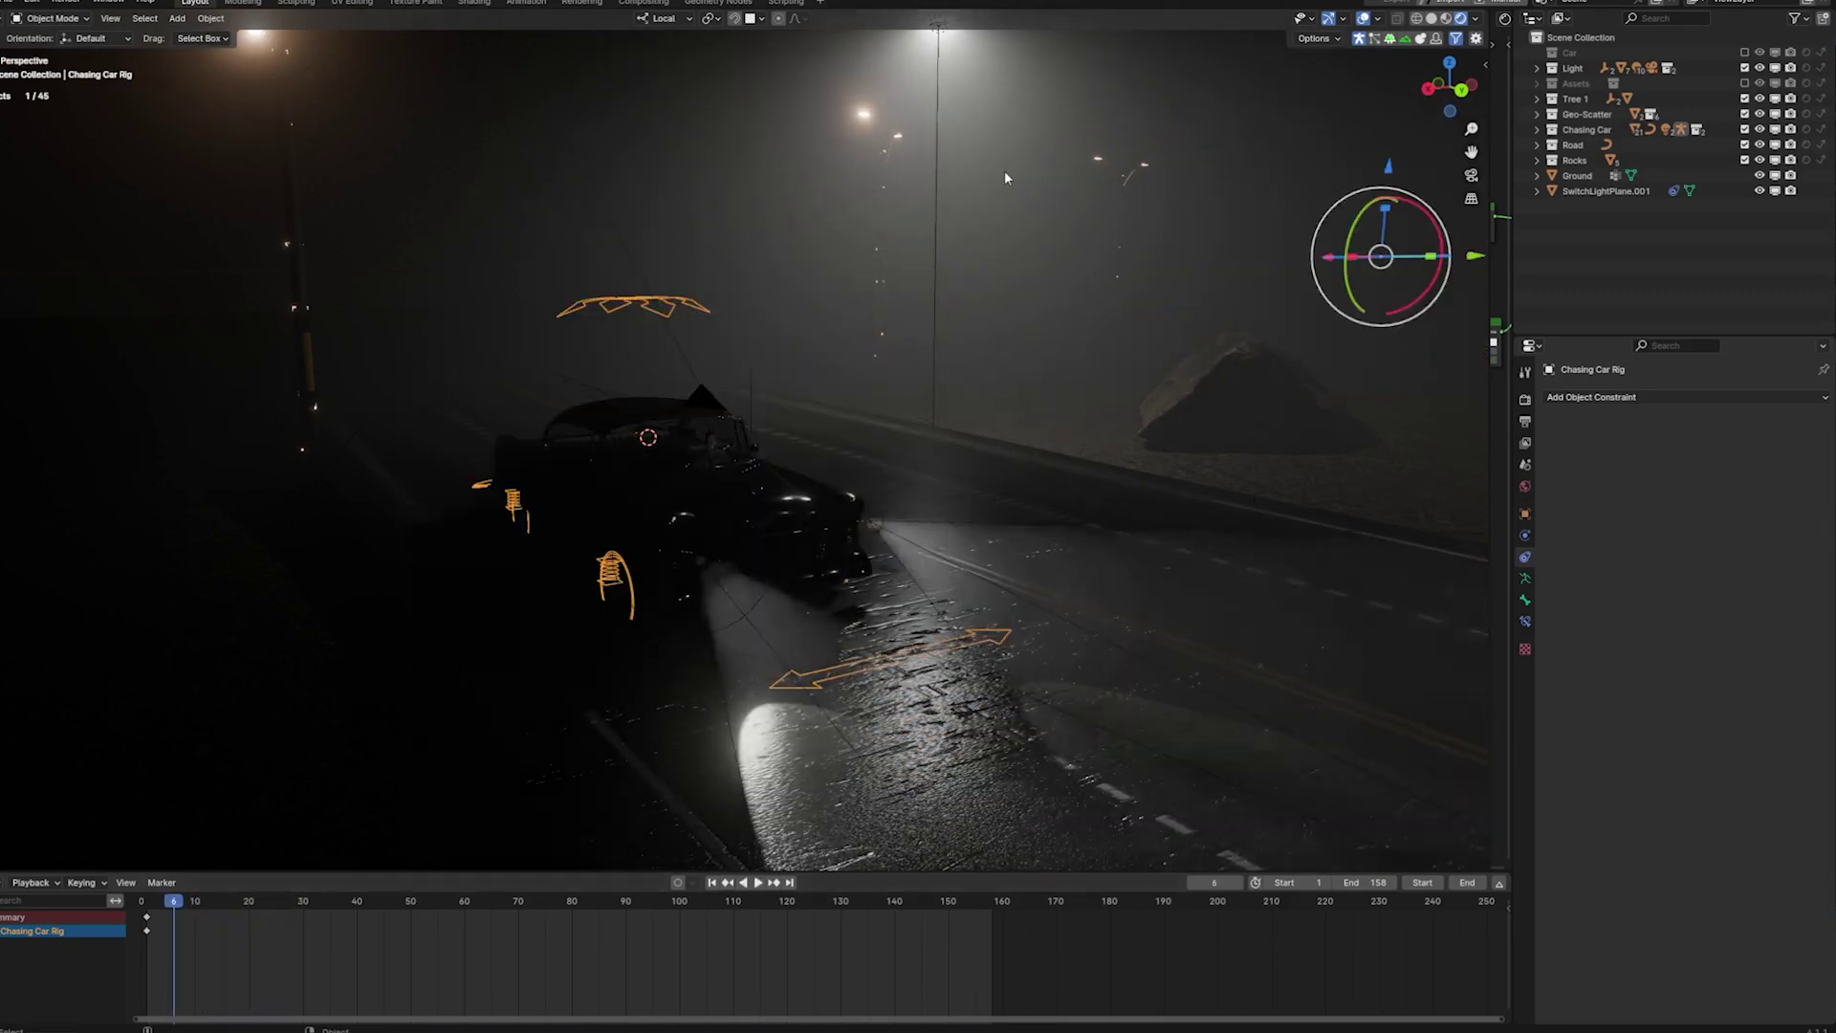
pyautogui.scroll(4, 760, 315)
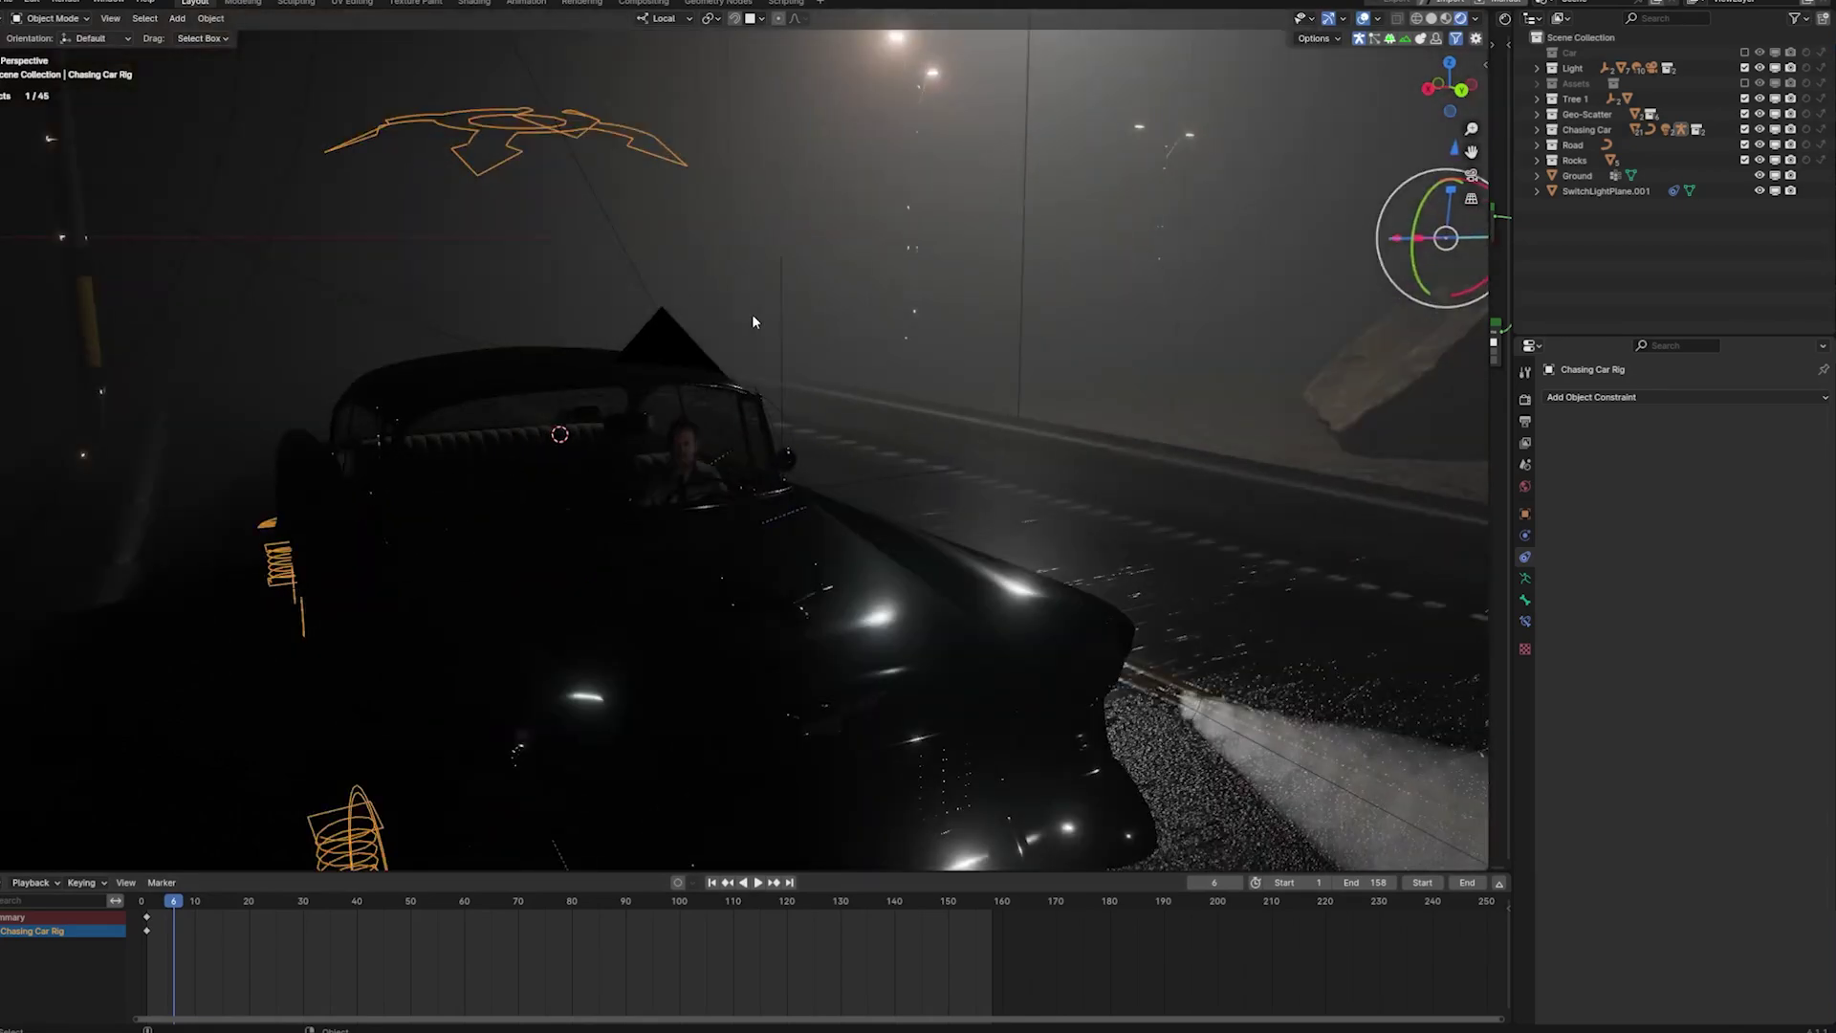
pyautogui.scroll(-3, 754, 315)
# Hide the viewport overlays and switch to Solid shading with the whole ground and road in view
pyautogui.hotkey('alt', 'shift', 'z')
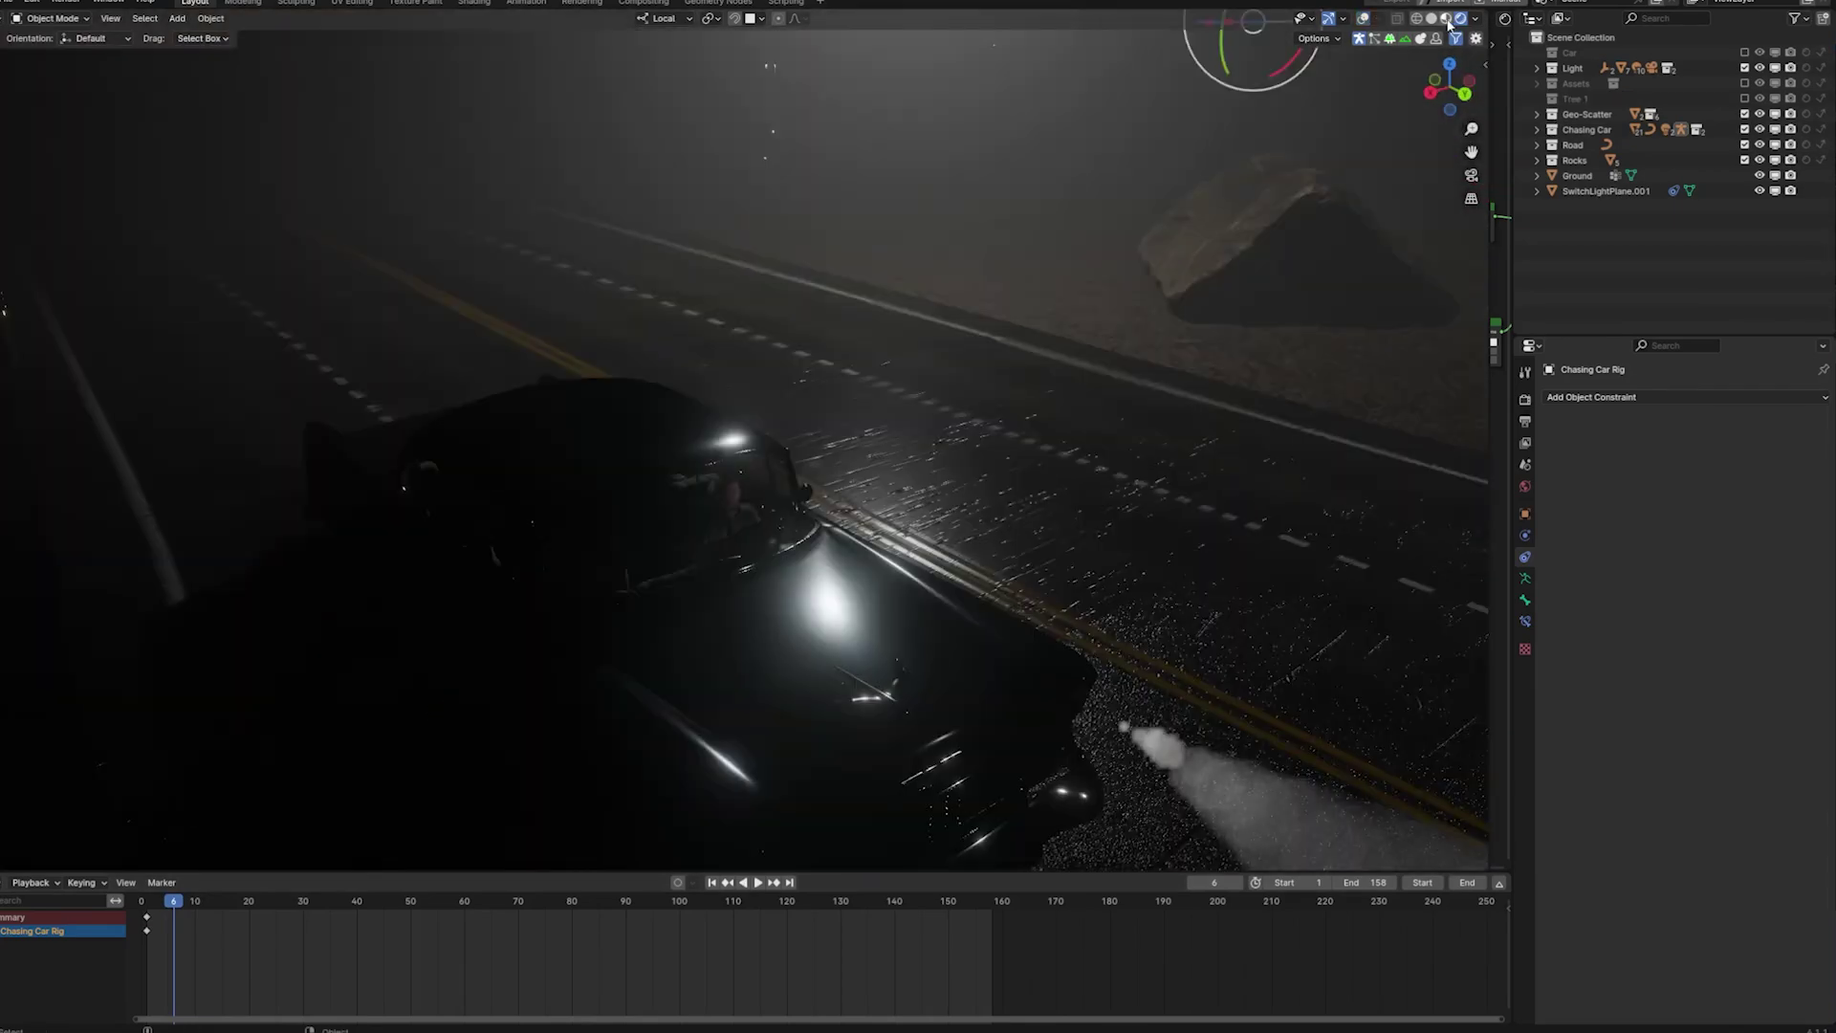
pyautogui.click(1431, 18)
pyautogui.scroll(-10, 1109, 205)
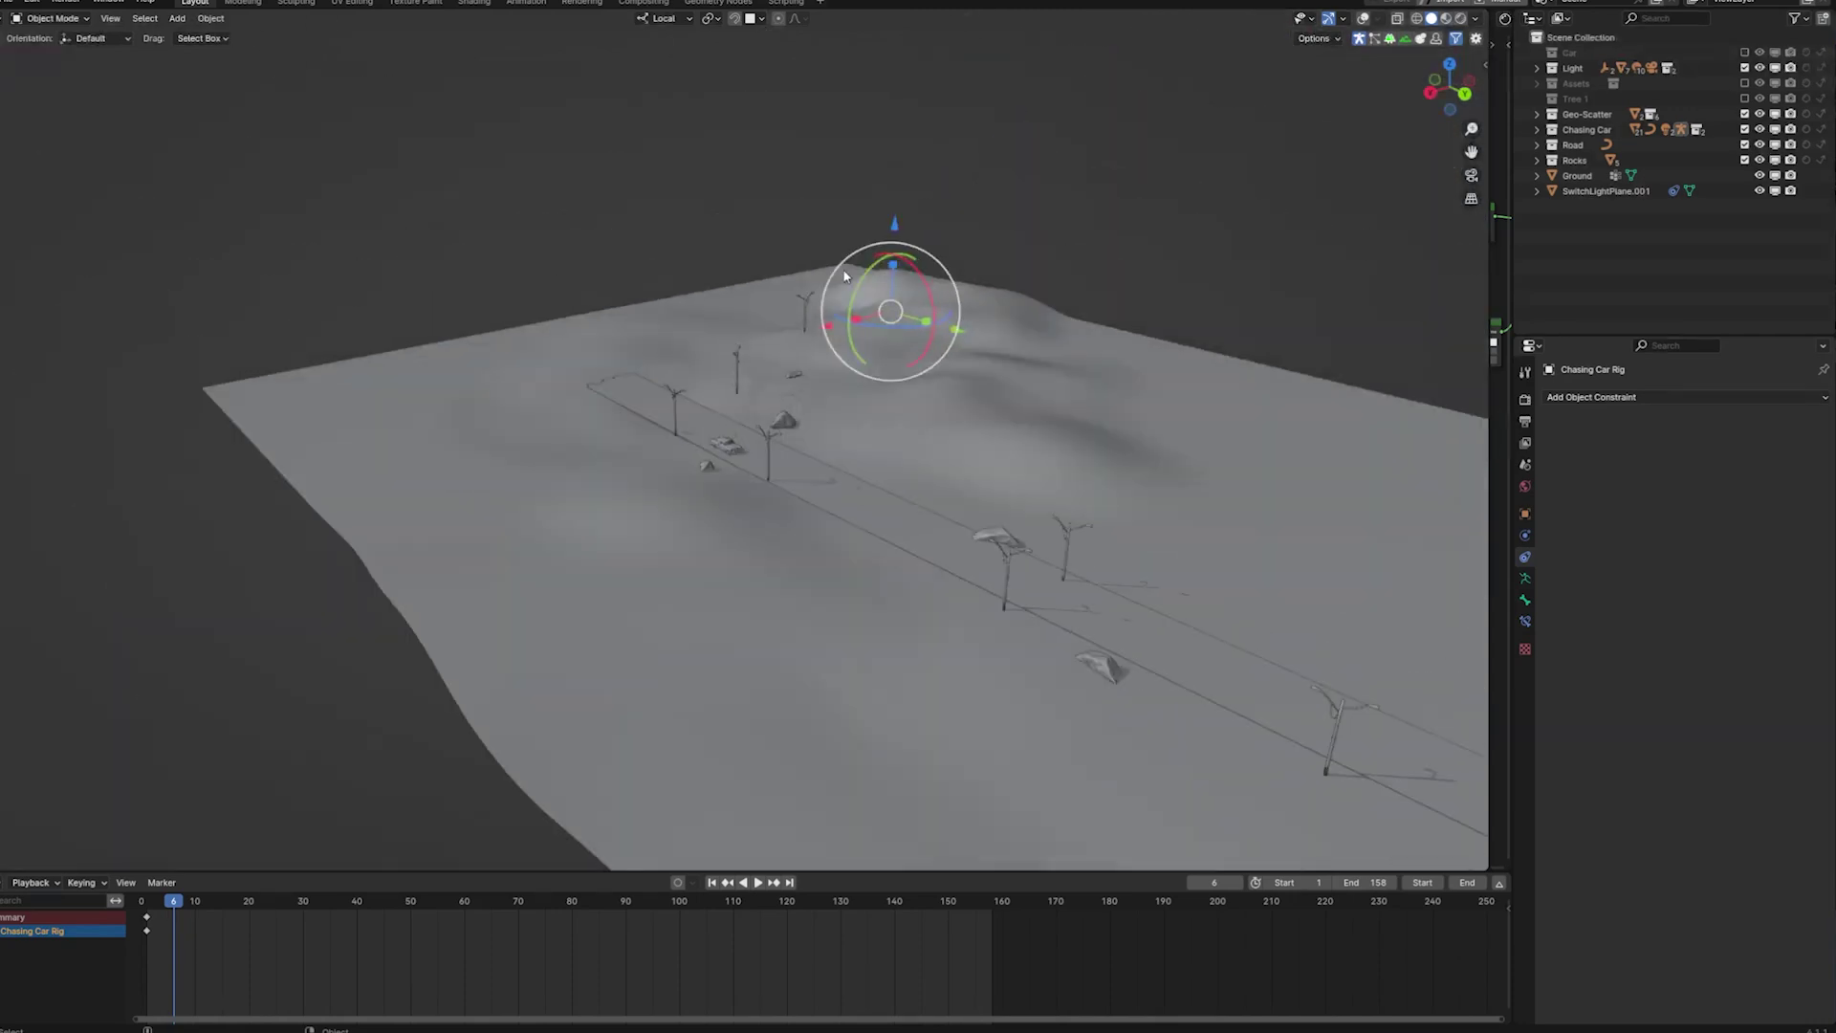
pyautogui.scroll(1, 1062, 276)
pyautogui.scroll(-2, 909, 239)
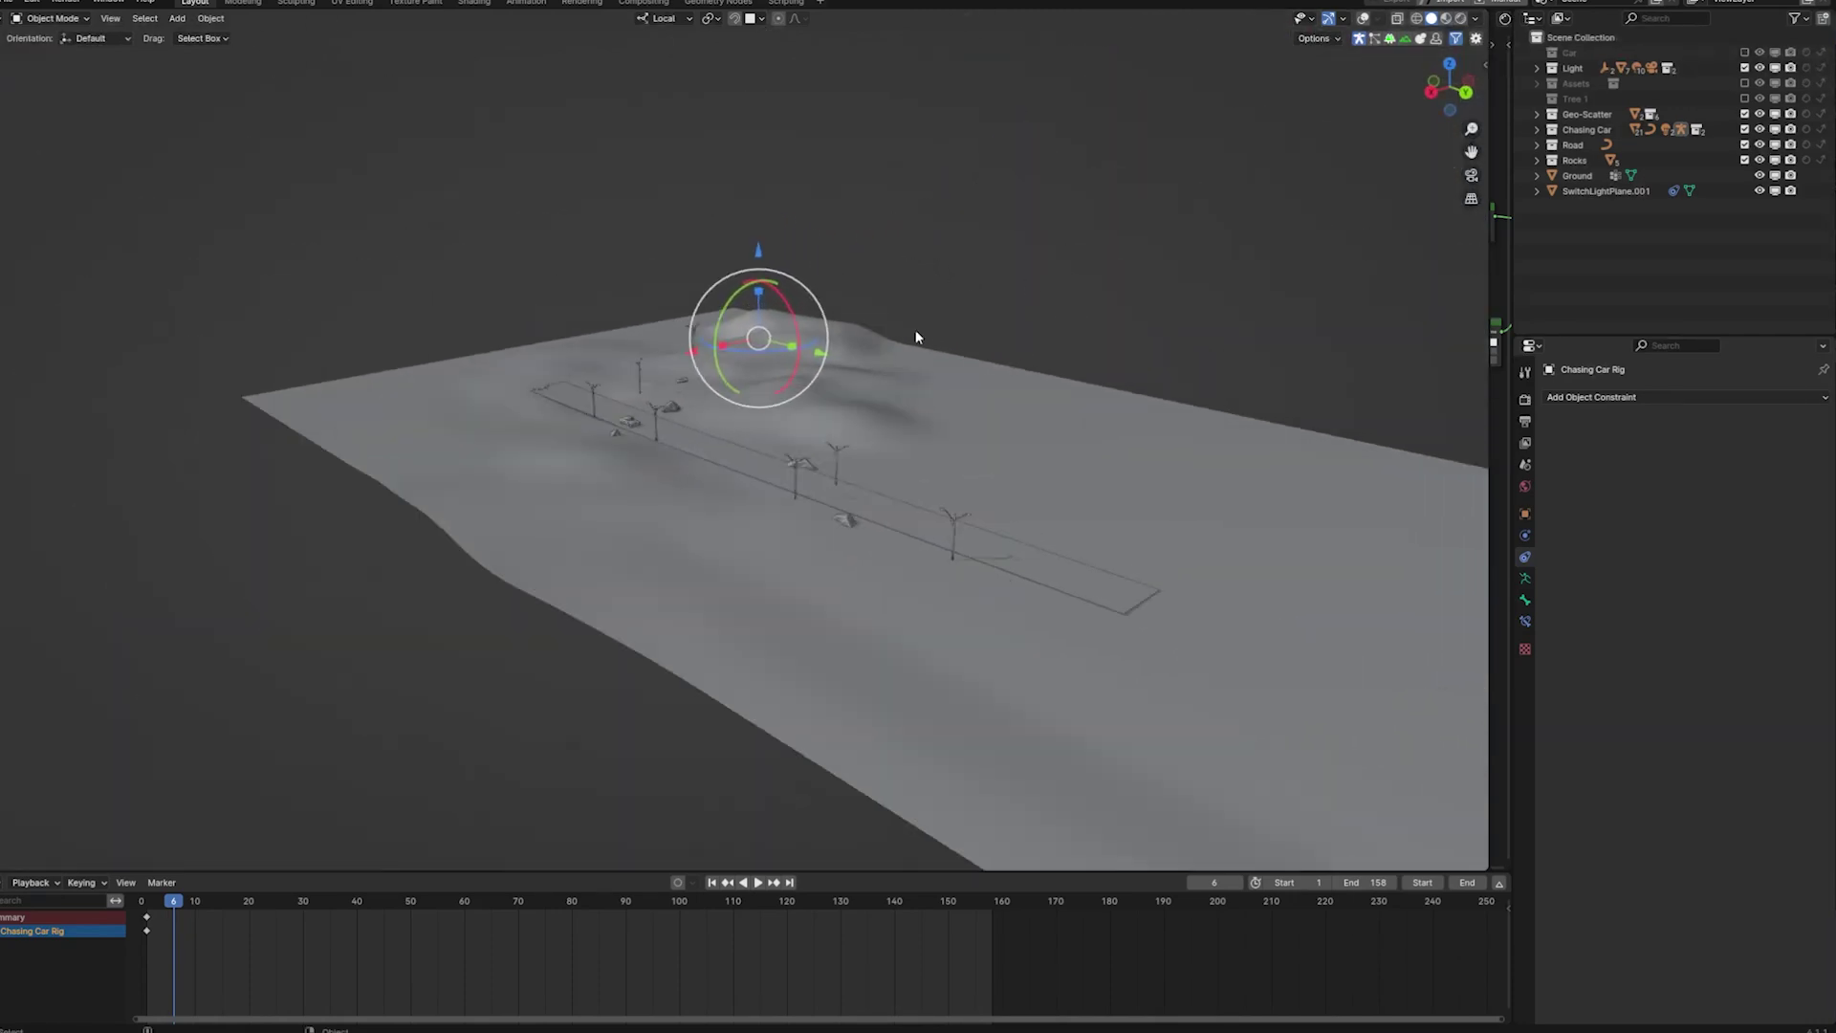
# Play the car's animation along the road and stop it at frame 97
pyautogui.press('space')
pyautogui.scroll(3, 782, 440)
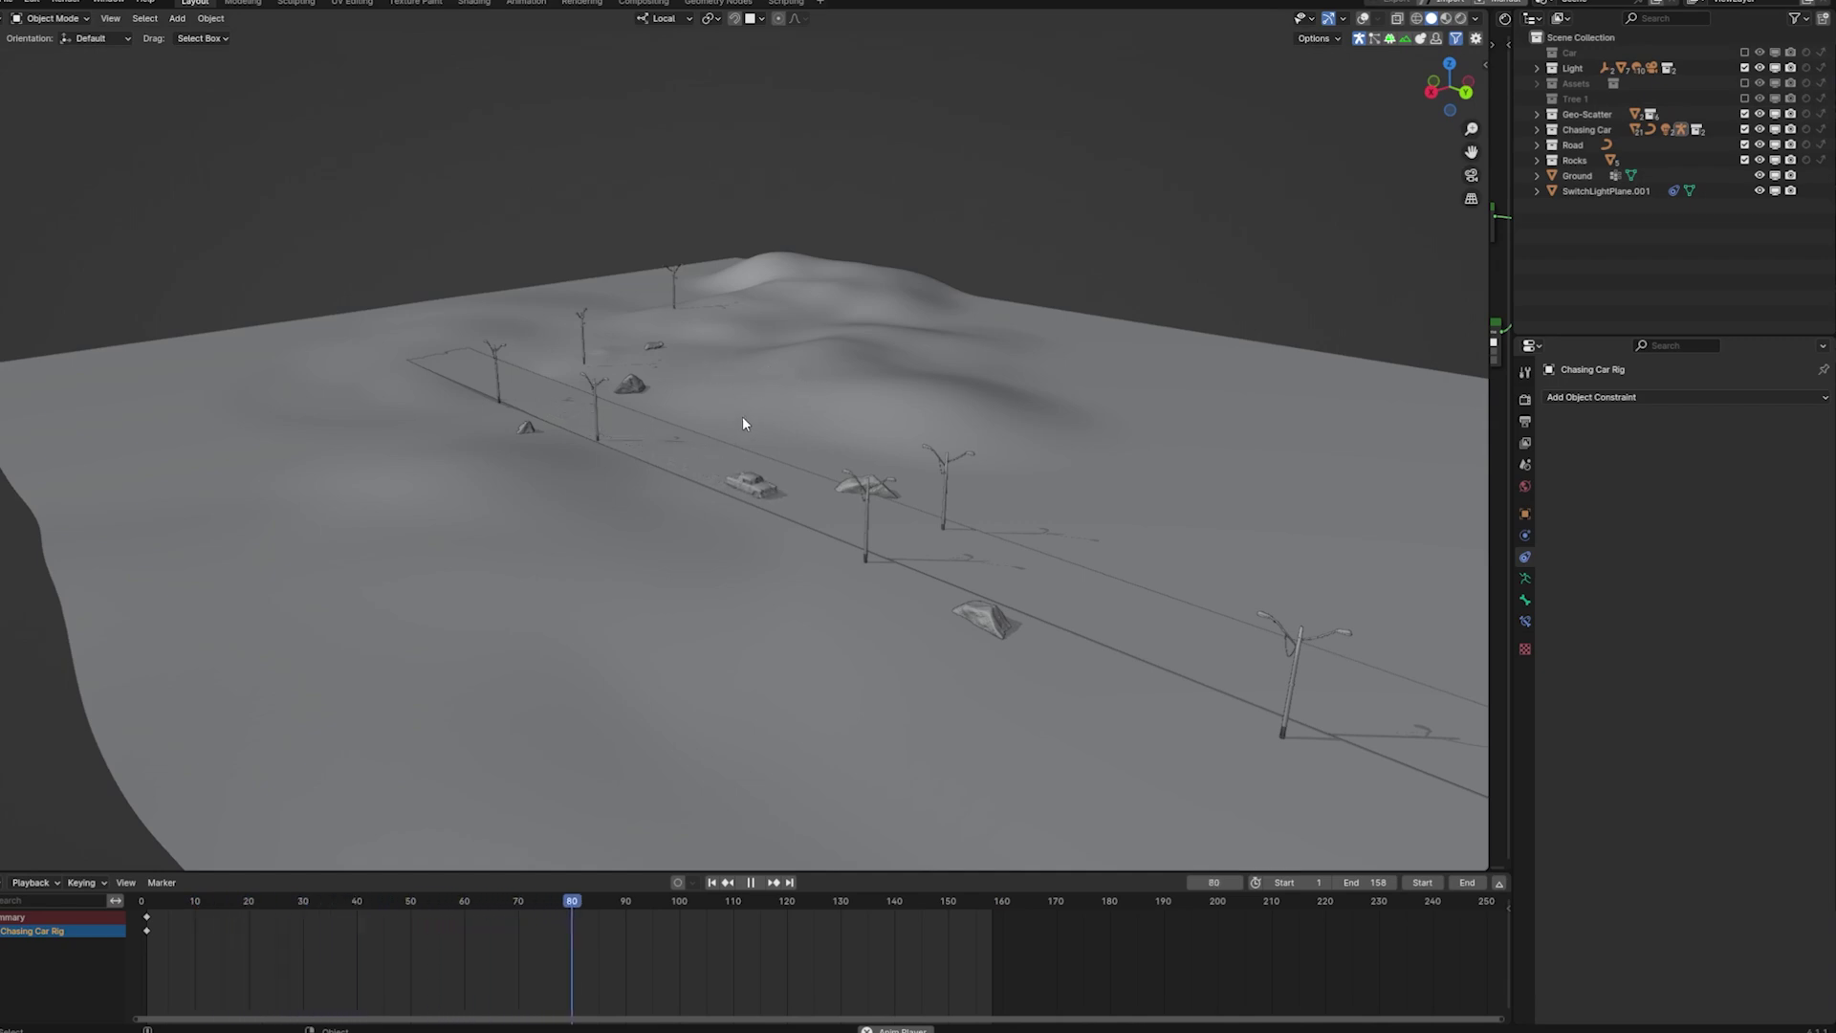
pyautogui.press('space')
# Show the viewport overlays again and select the MOON and MOON.001 area lights in turn
pyautogui.hotkey('shift', 'alt', 'z')
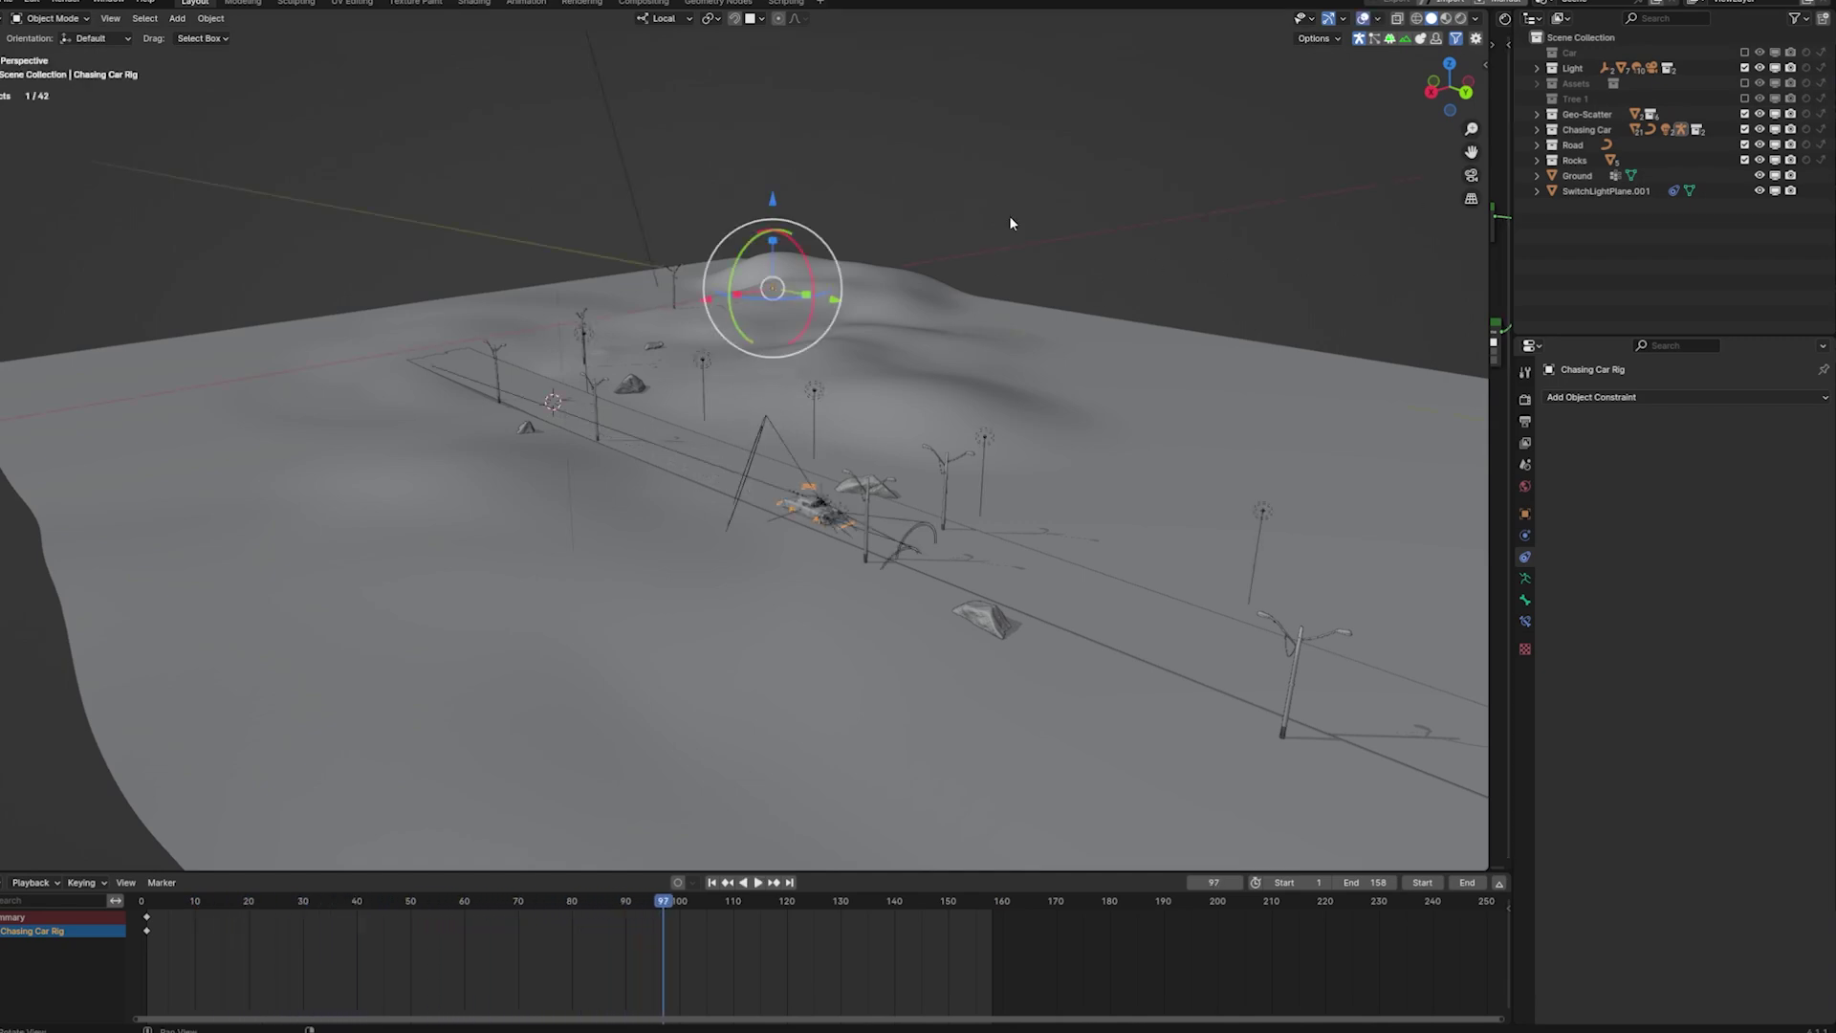
pyautogui.press('Home')
pyautogui.click(876, 226)
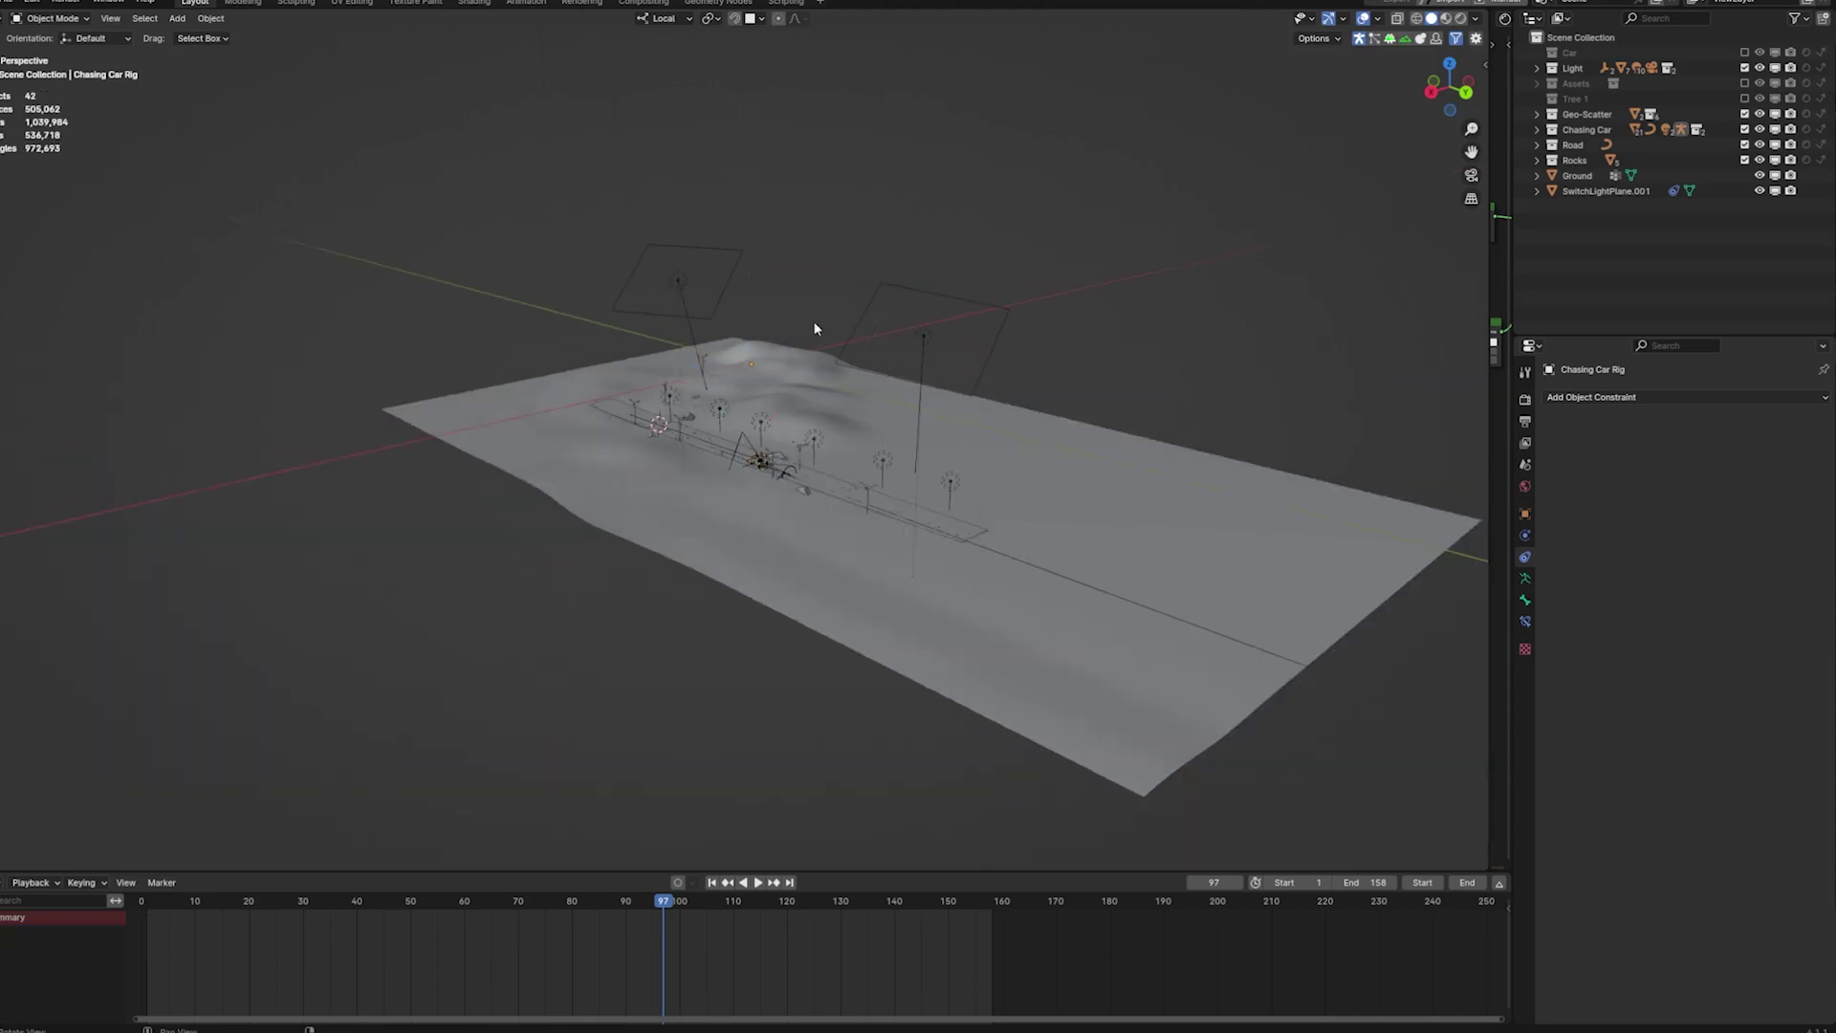
pyautogui.moveTo(837, 327); pyautogui.dragTo(727, 283, button='middle')
pyautogui.click(731, 262)
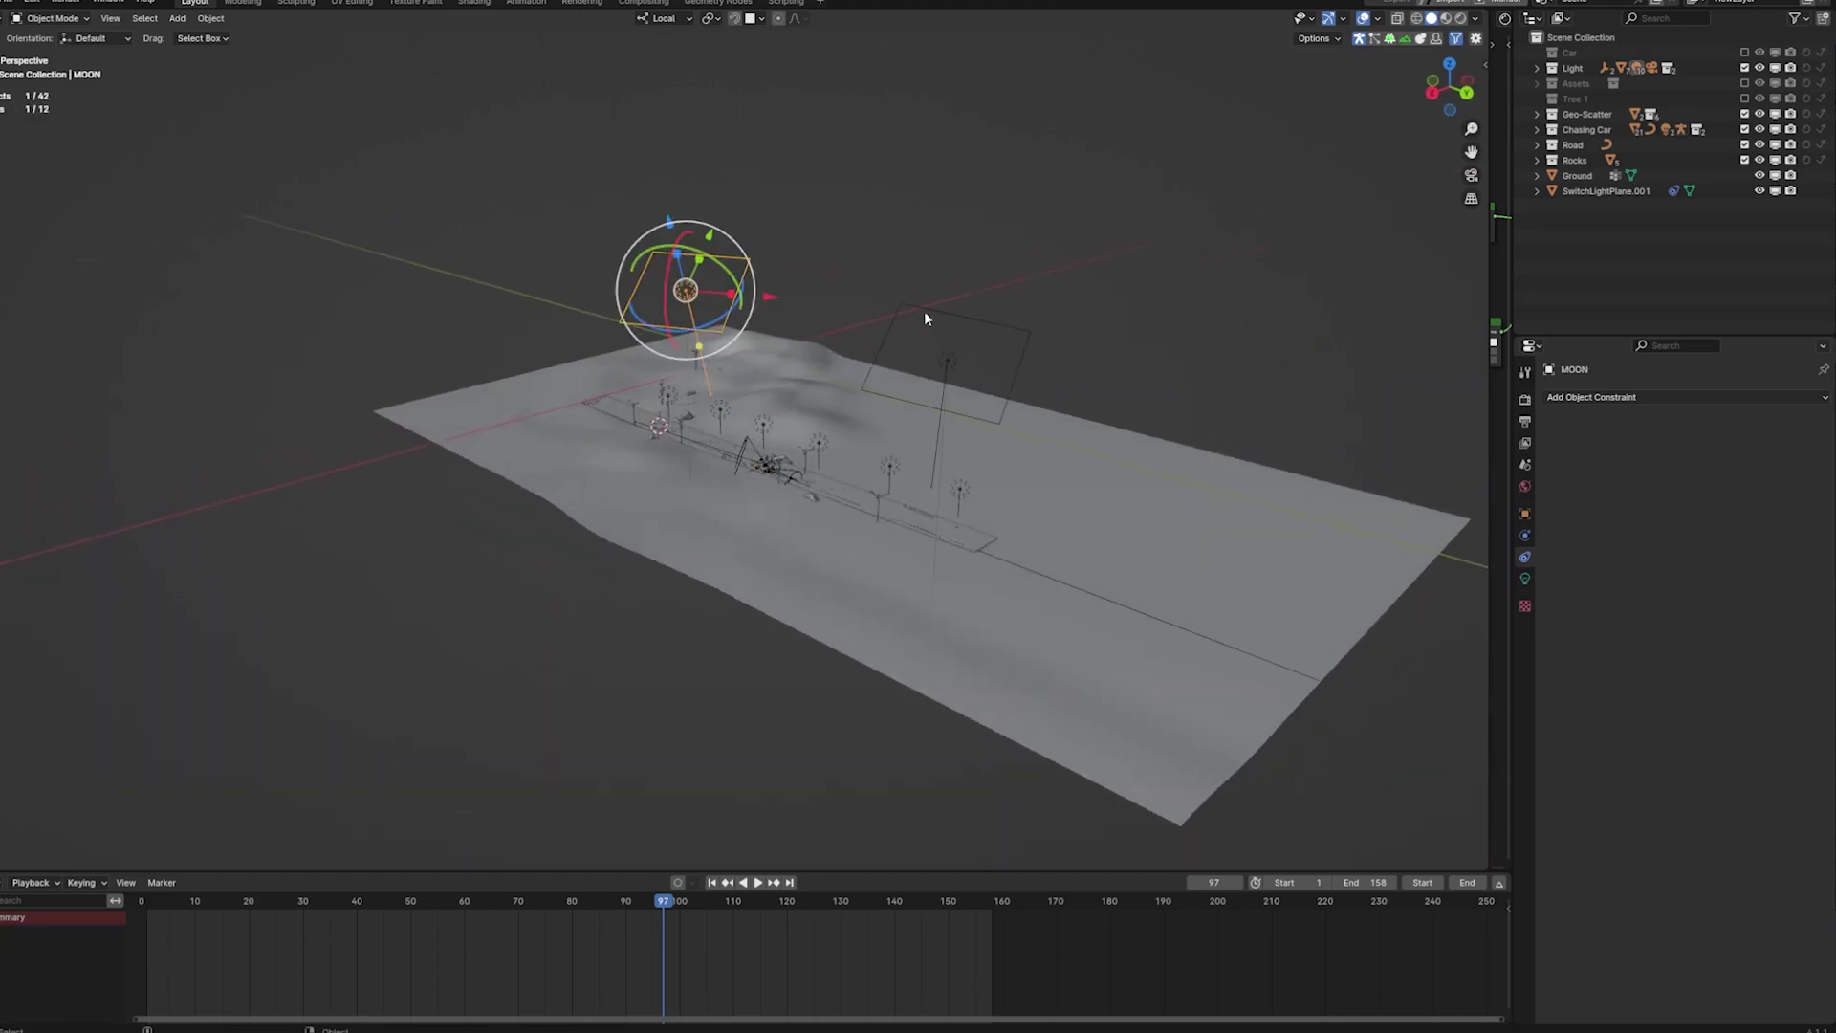
pyautogui.click(932, 315)
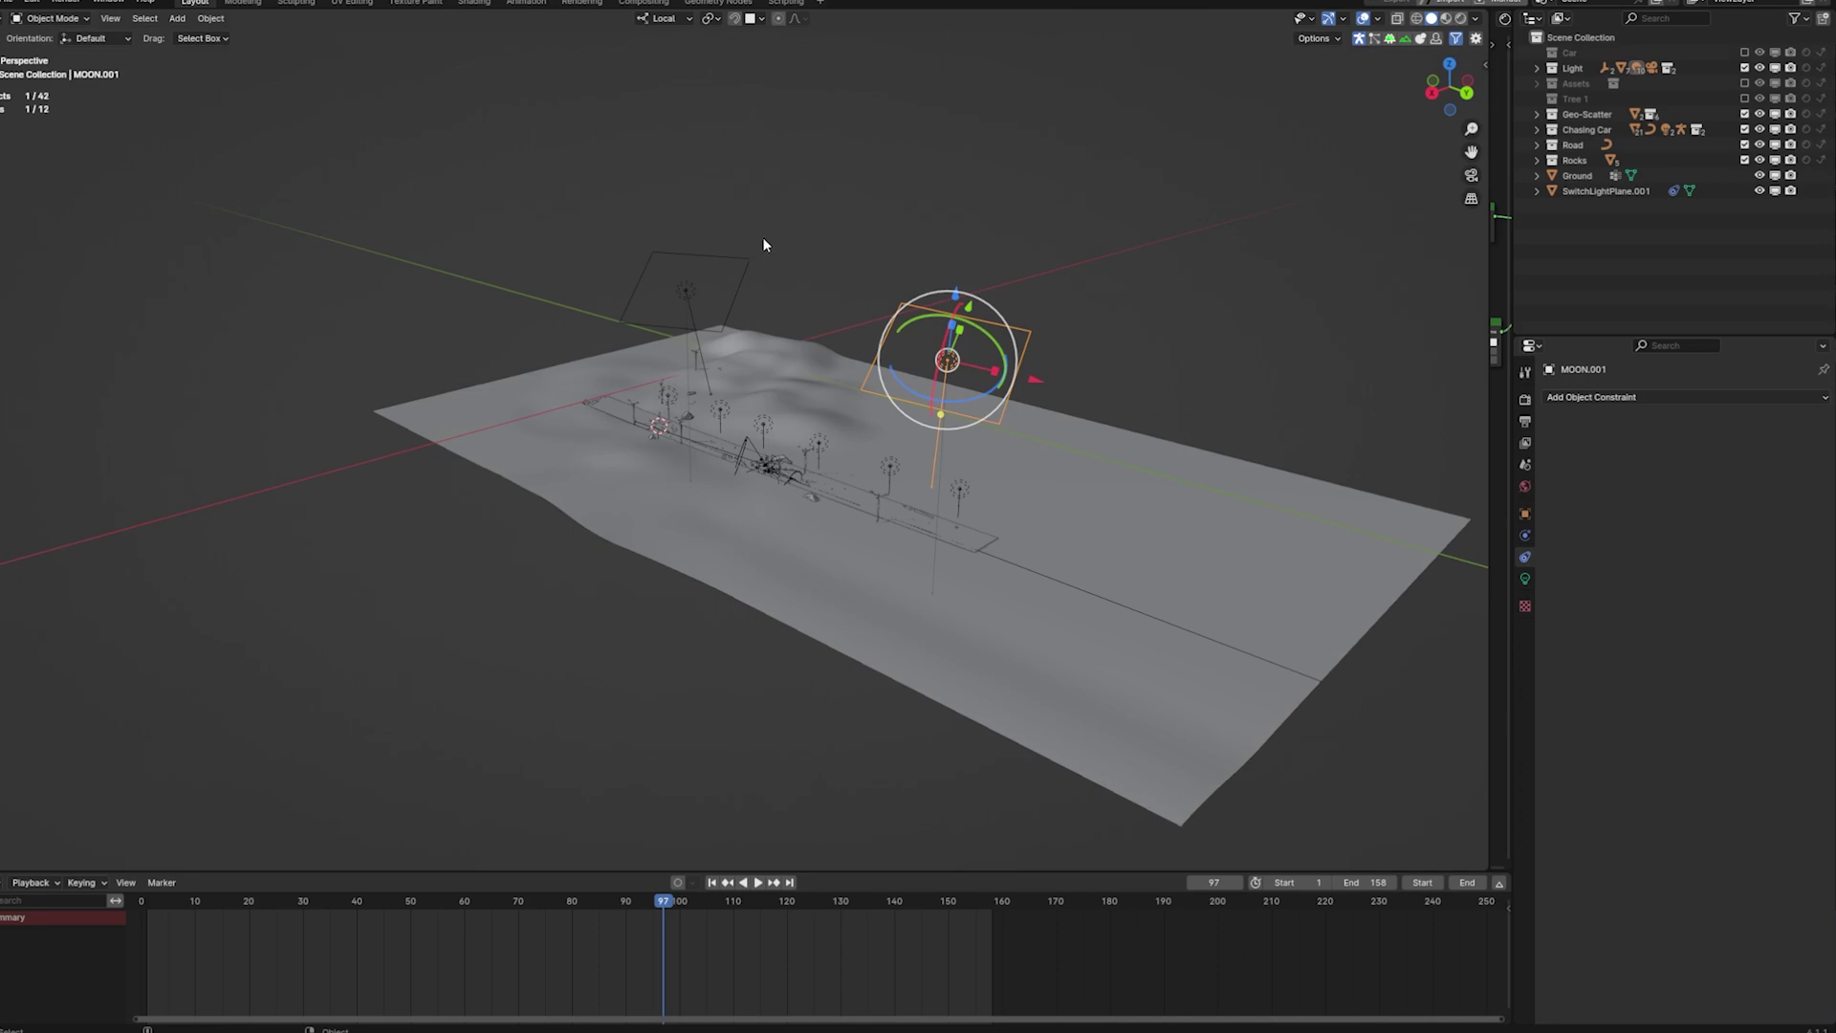
# Enable the Assets collection so the trees along the road are included in the scene
pyautogui.scroll(9, 757, 244)
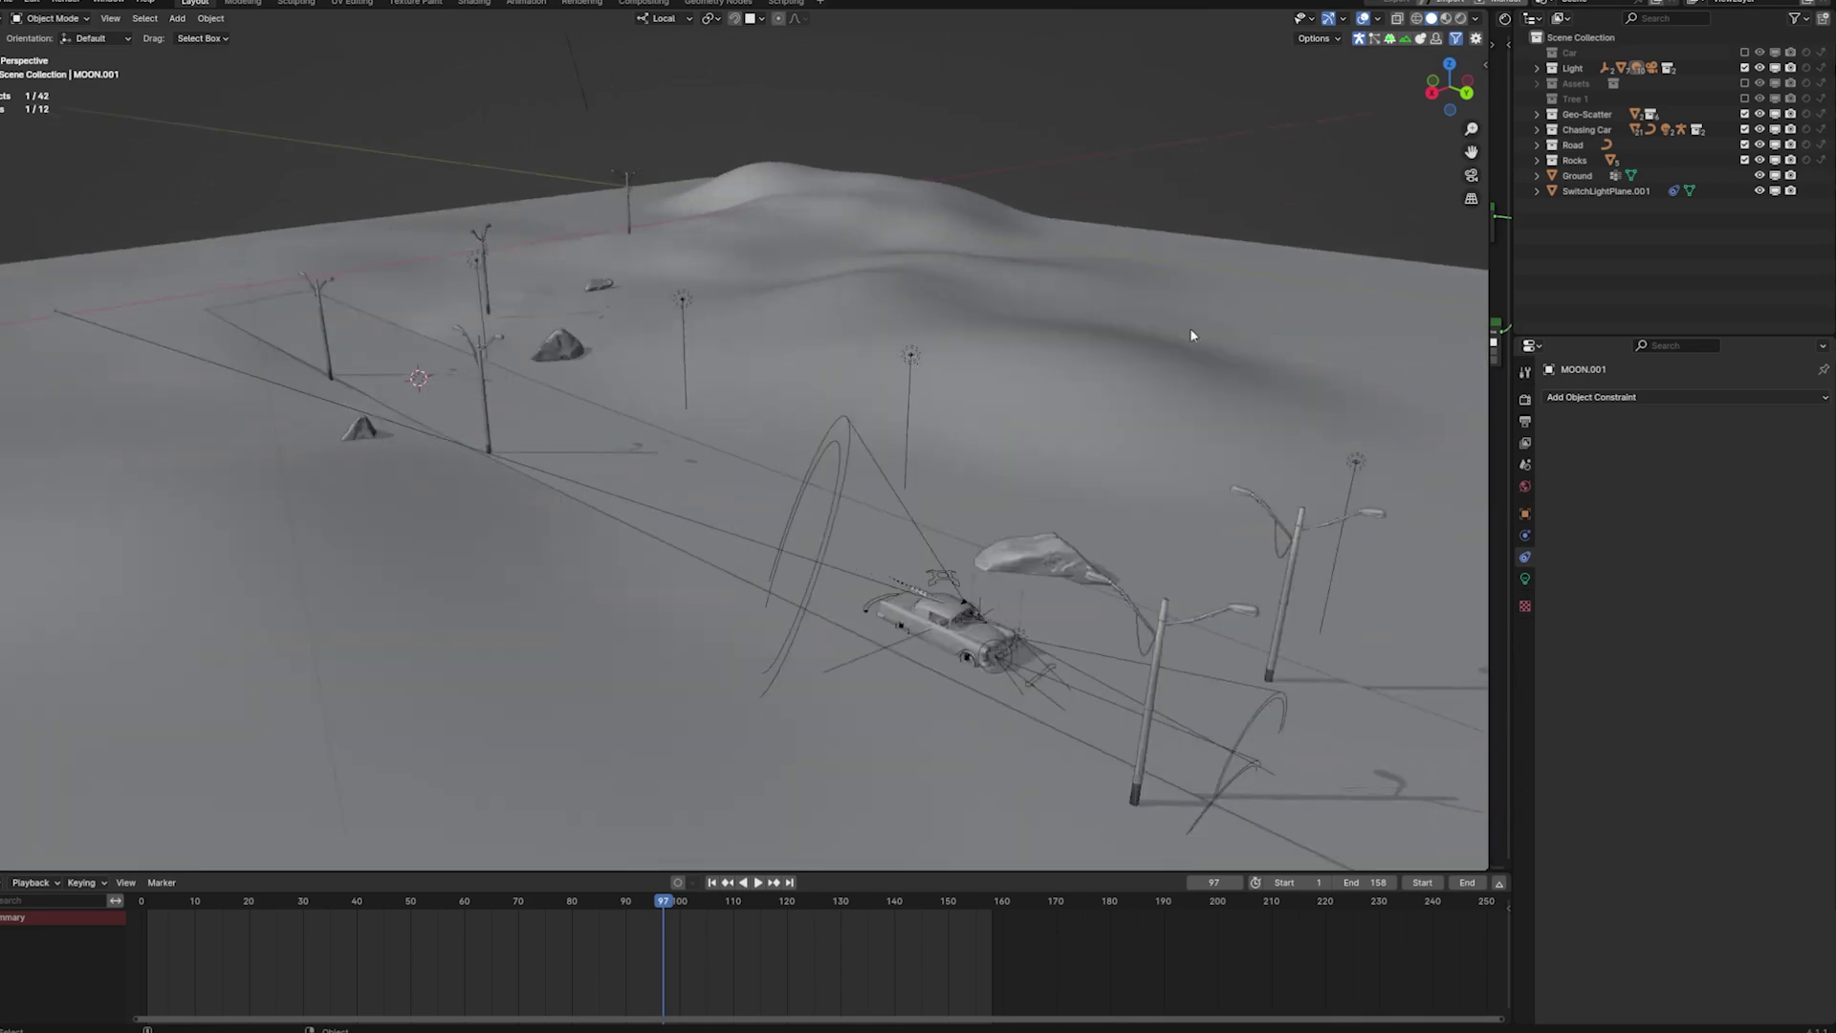
pyautogui.scroll(-4, 1188, 332)
pyautogui.keyDown('shift'); pyautogui.moveTo(904, 468); pyautogui.dragTo(696, 374, button='middle'); pyautogui.keyUp('shift')
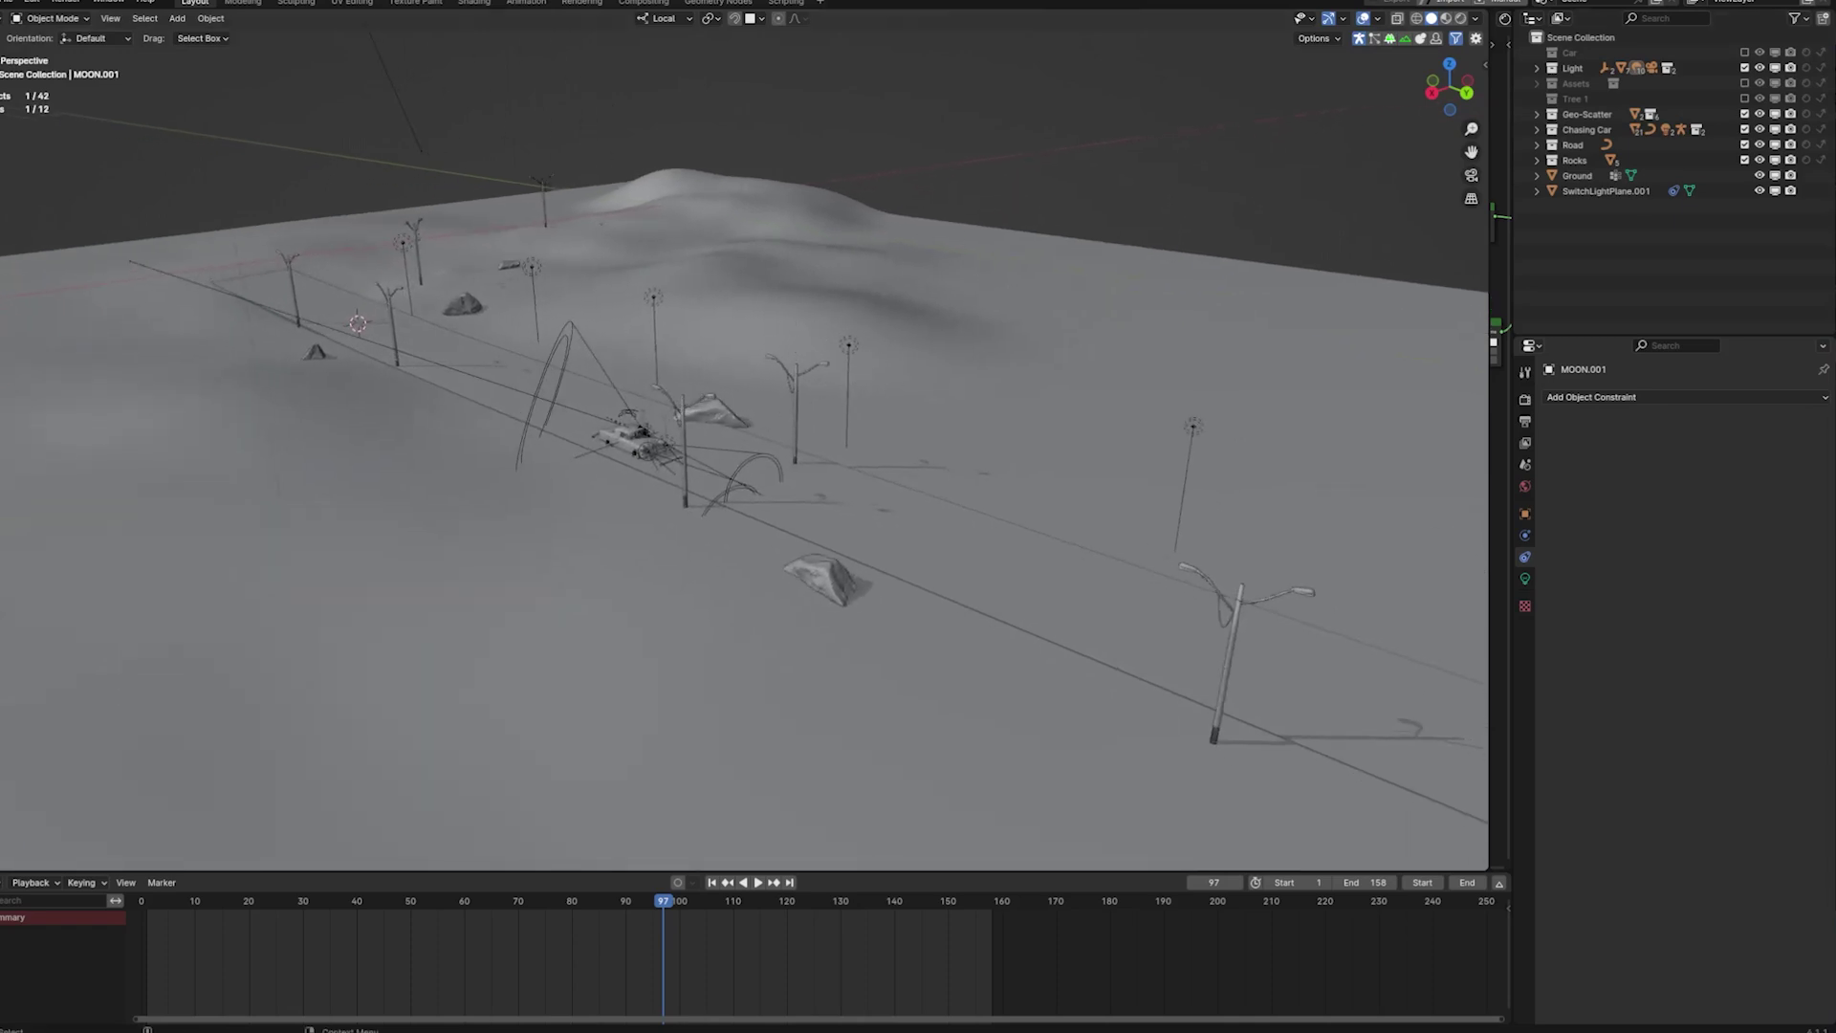
pyautogui.click(1744, 83)
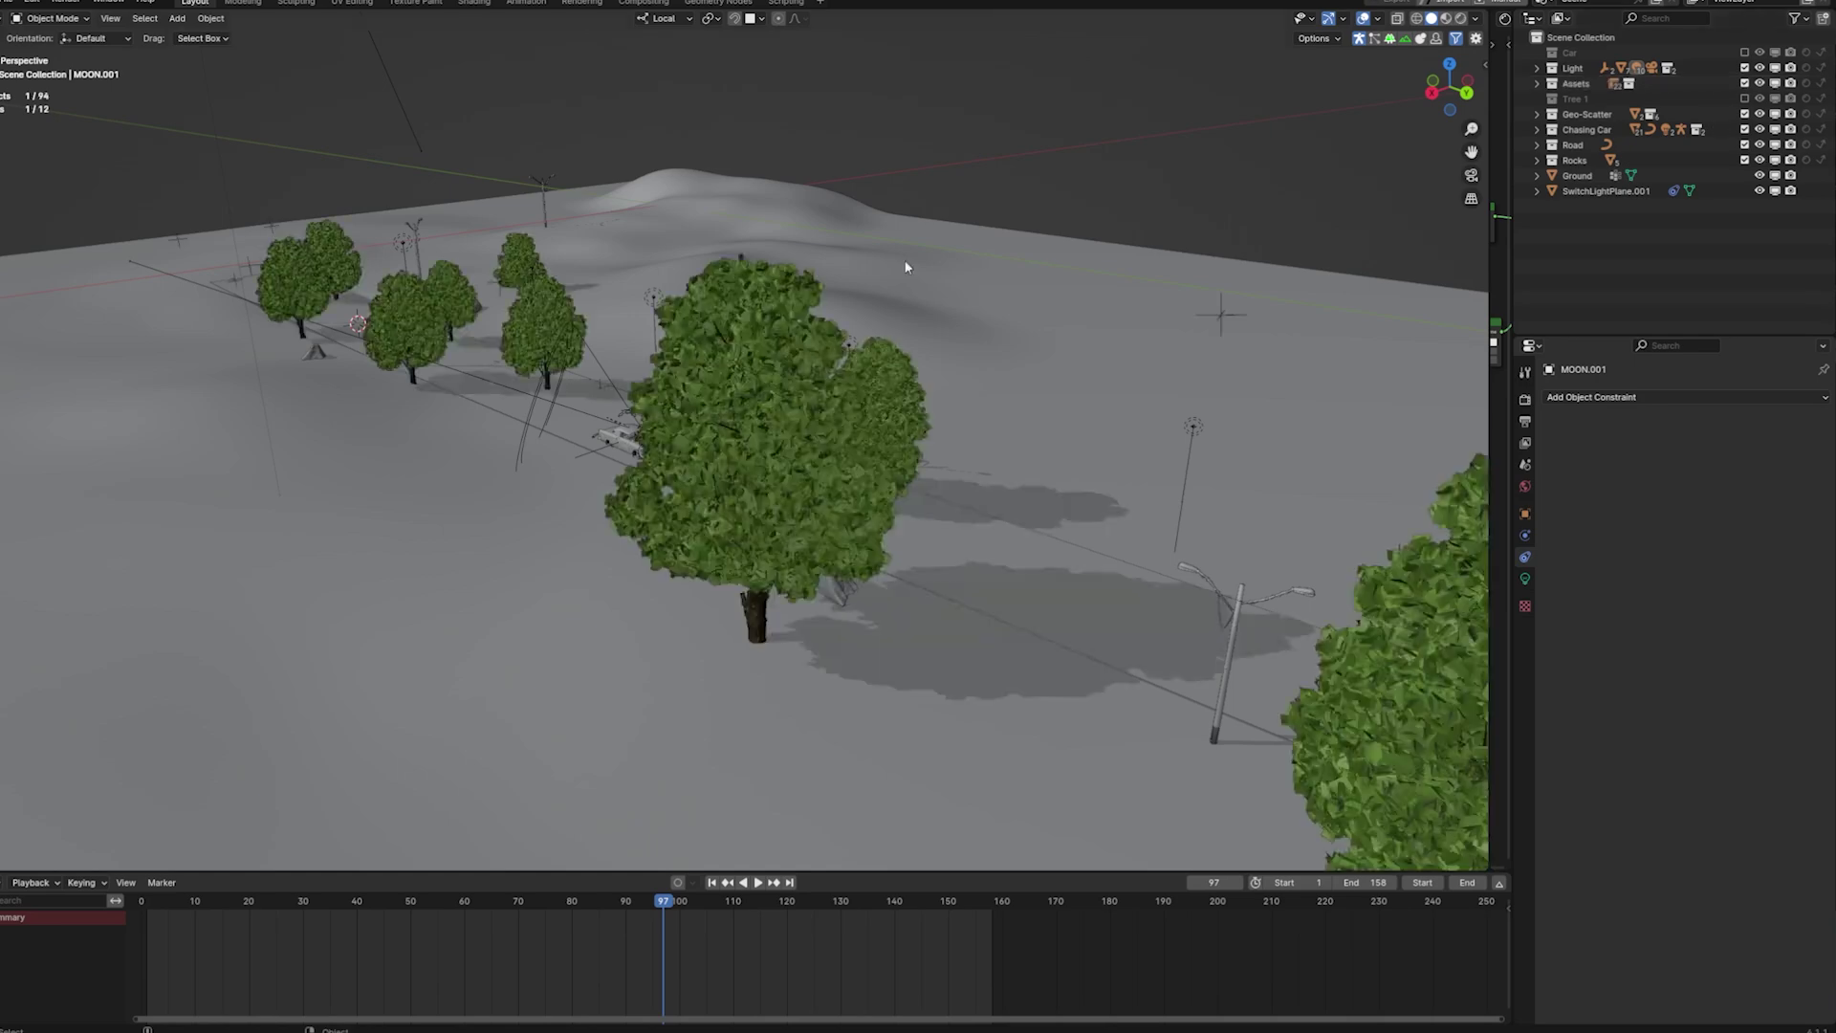
pyautogui.moveTo(1078, 268); pyautogui.dragTo(613, 407, button='middle')
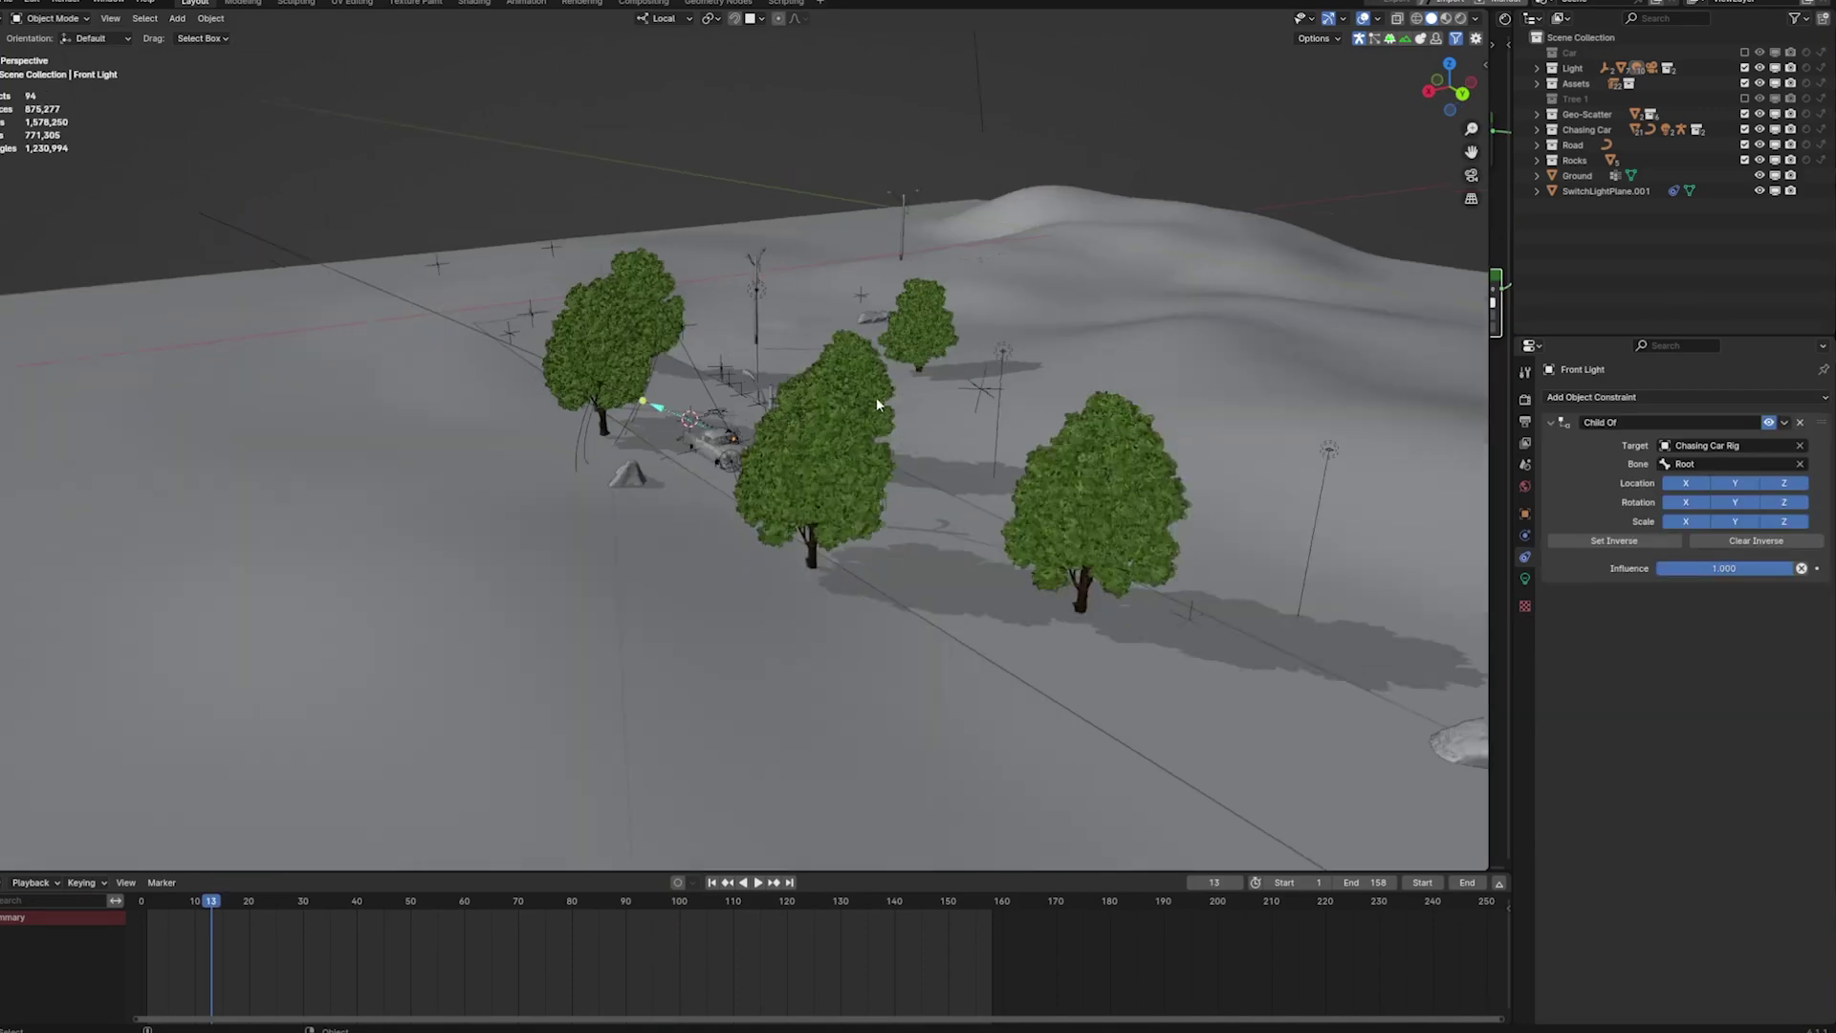
# Switch the viewport to Rendered shading and view the car's headlights from the road ahead
pyautogui.click(1460, 18)
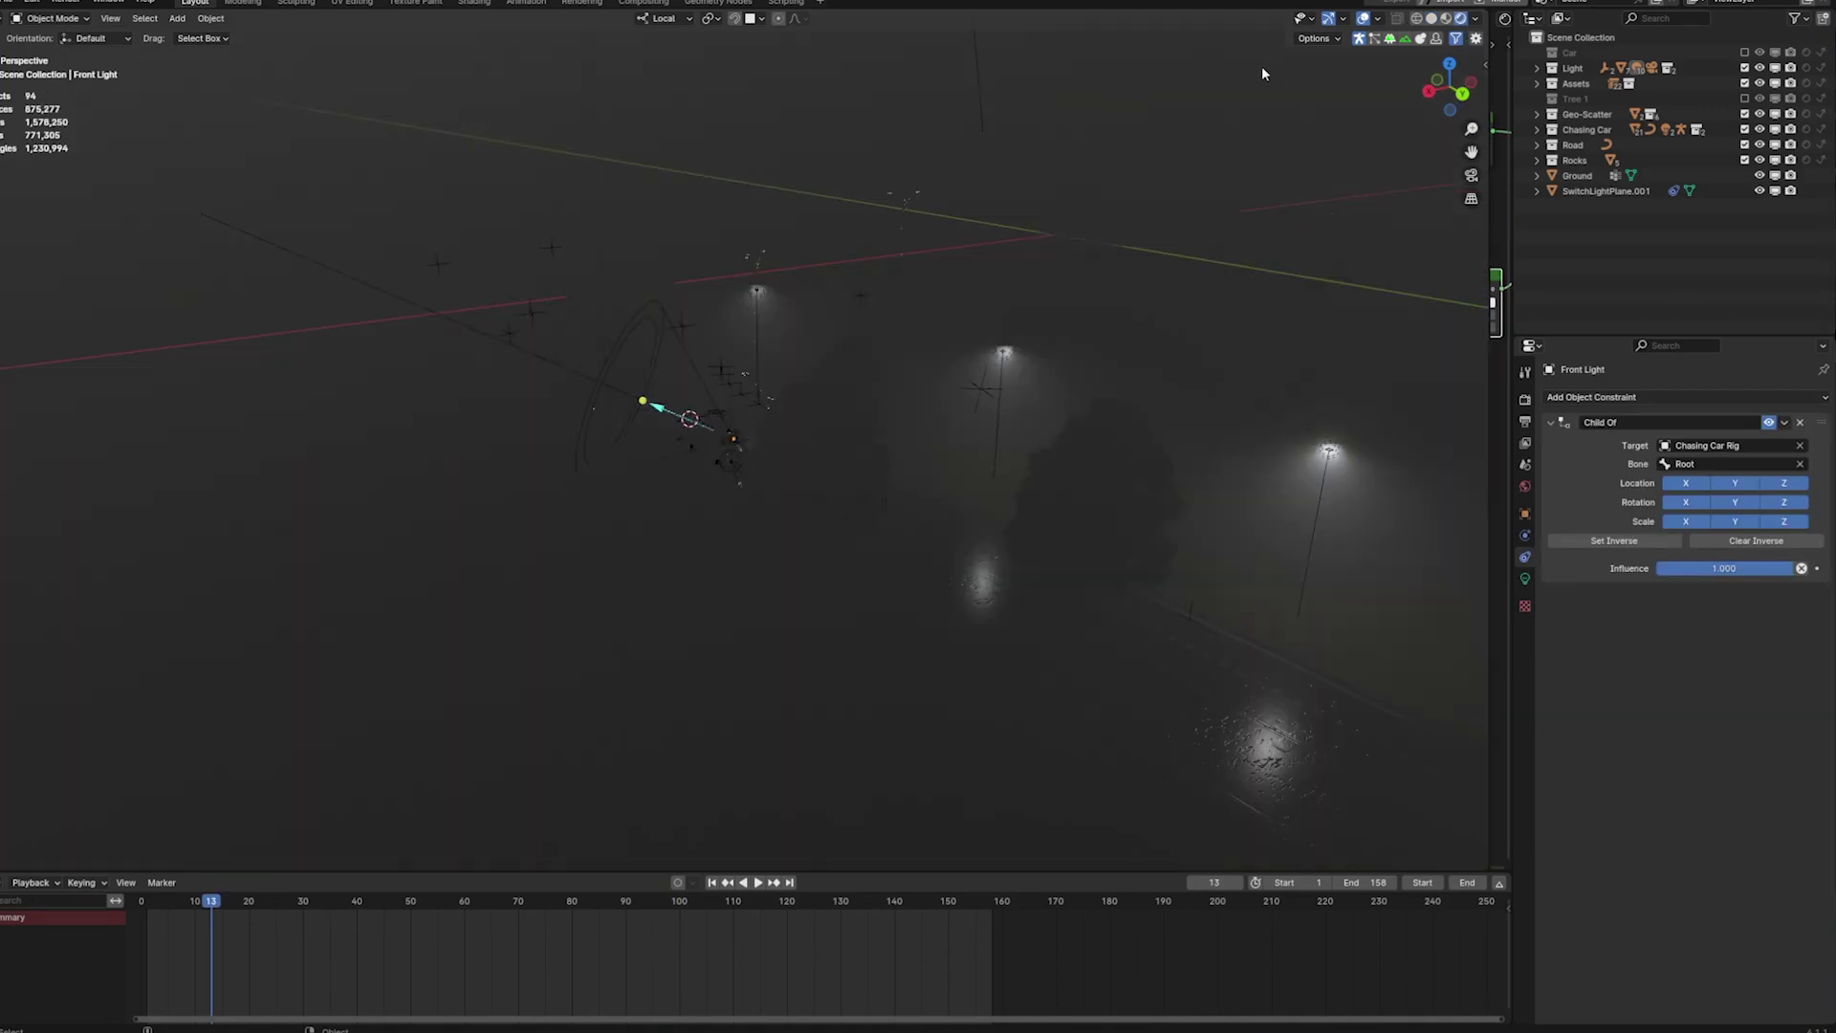
pyautogui.moveTo(876, 271)
pyautogui.mouseDown(button='middle')
pyautogui.moveTo(899, 288)
pyautogui.moveTo(867, 272)
pyautogui.mouseUp(button='middle')
pyautogui.scroll(6, 760, 348)
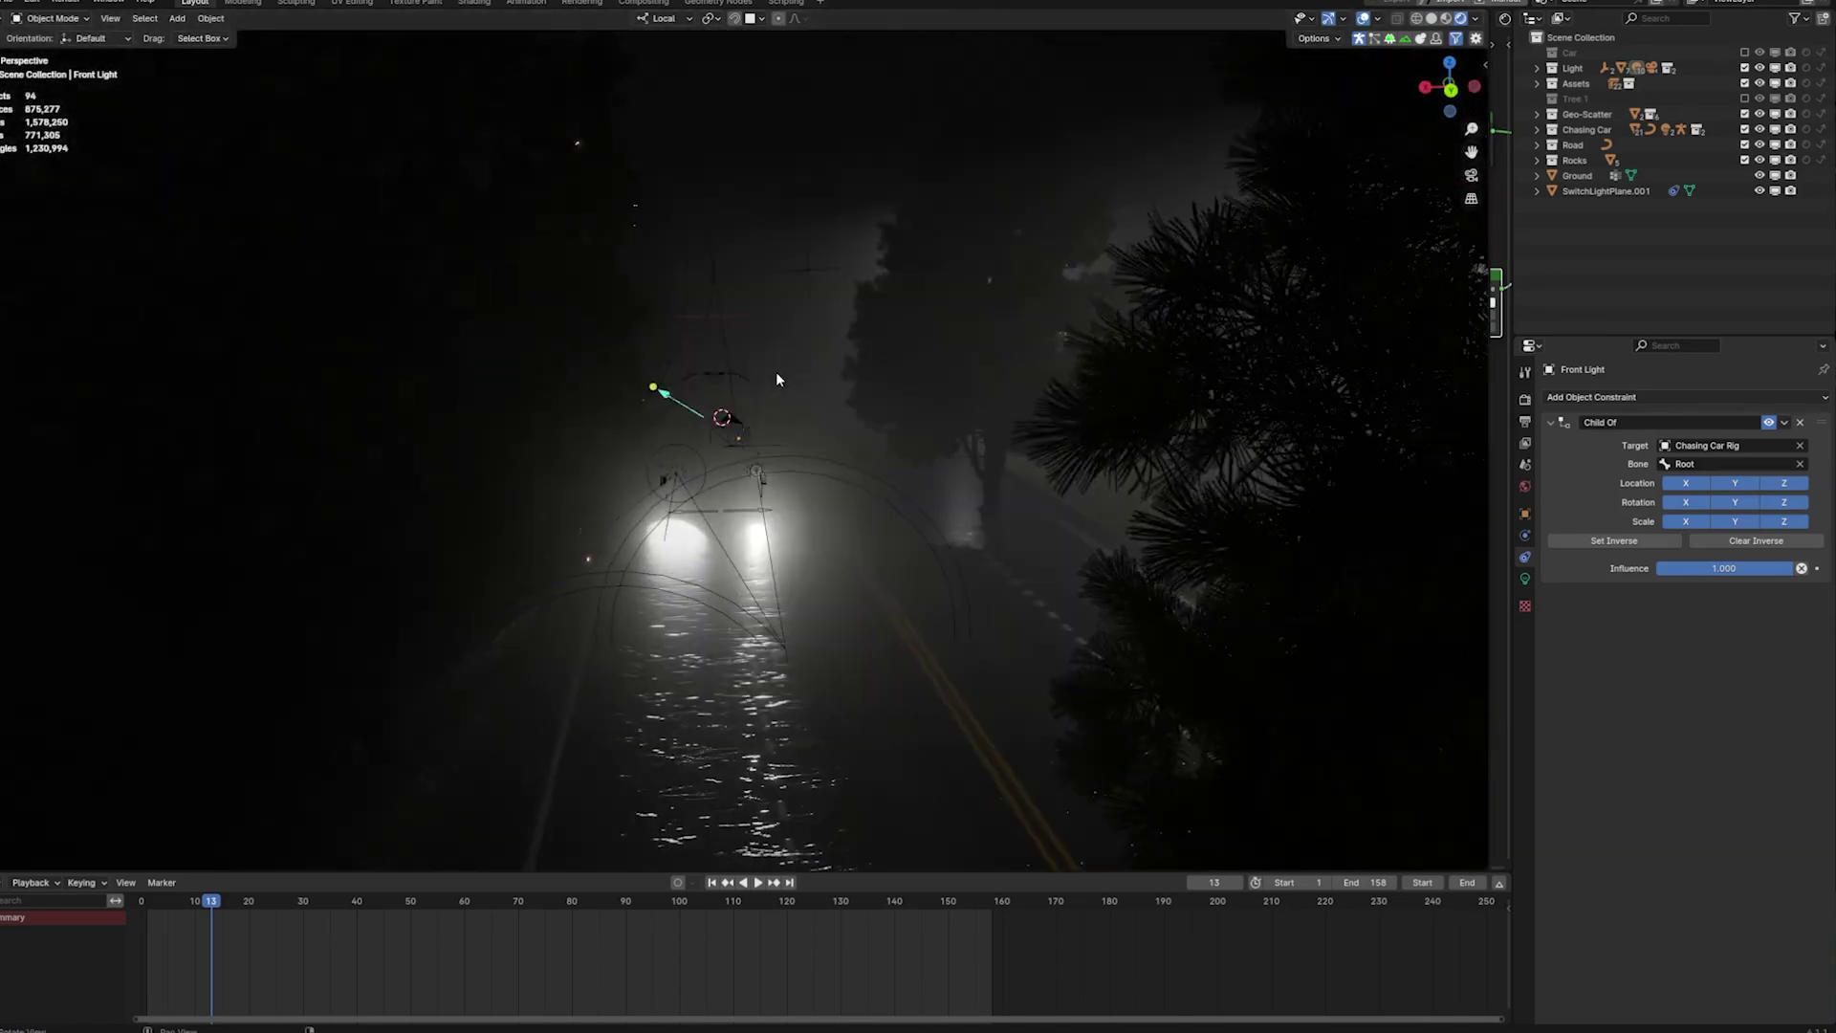
# Widen the world node editor and disconnect the Volume Scatter node from the World Output's Volume input
pyautogui.moveTo(1490, 323); pyautogui.dragTo(1050, 323)
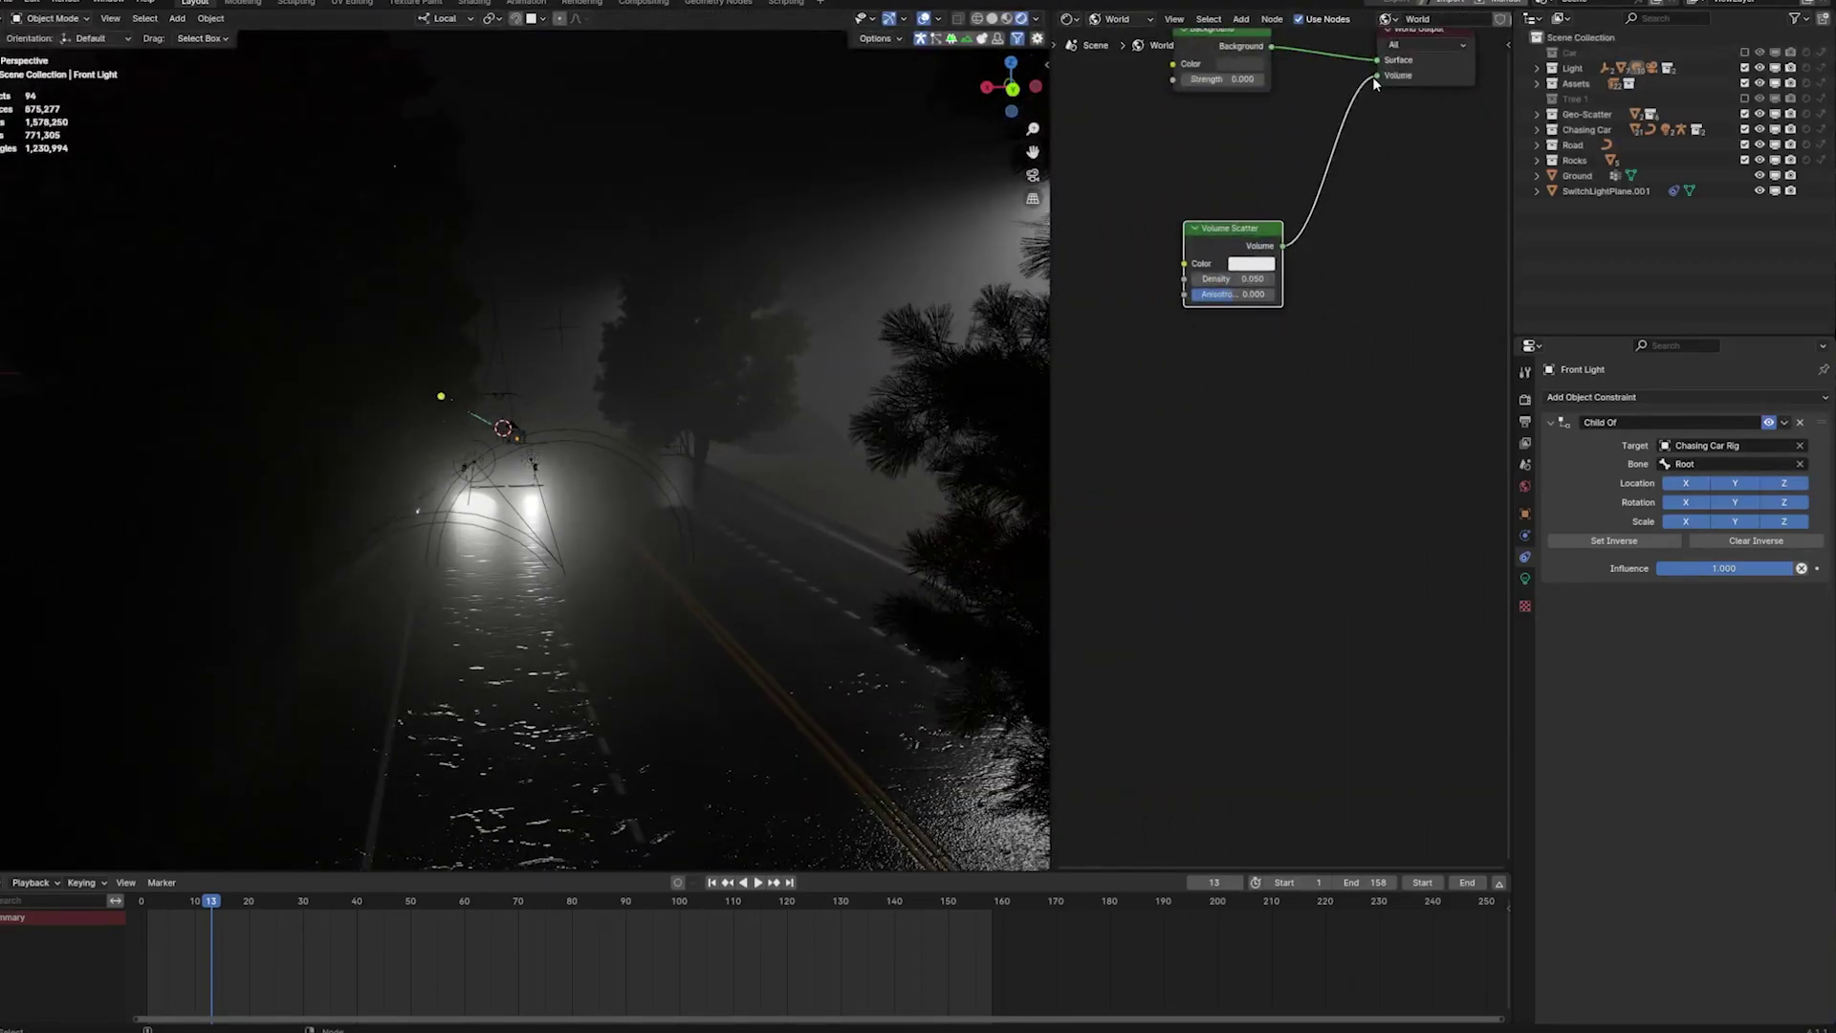
pyautogui.moveTo(1377, 75); pyautogui.dragTo(1344, 153)
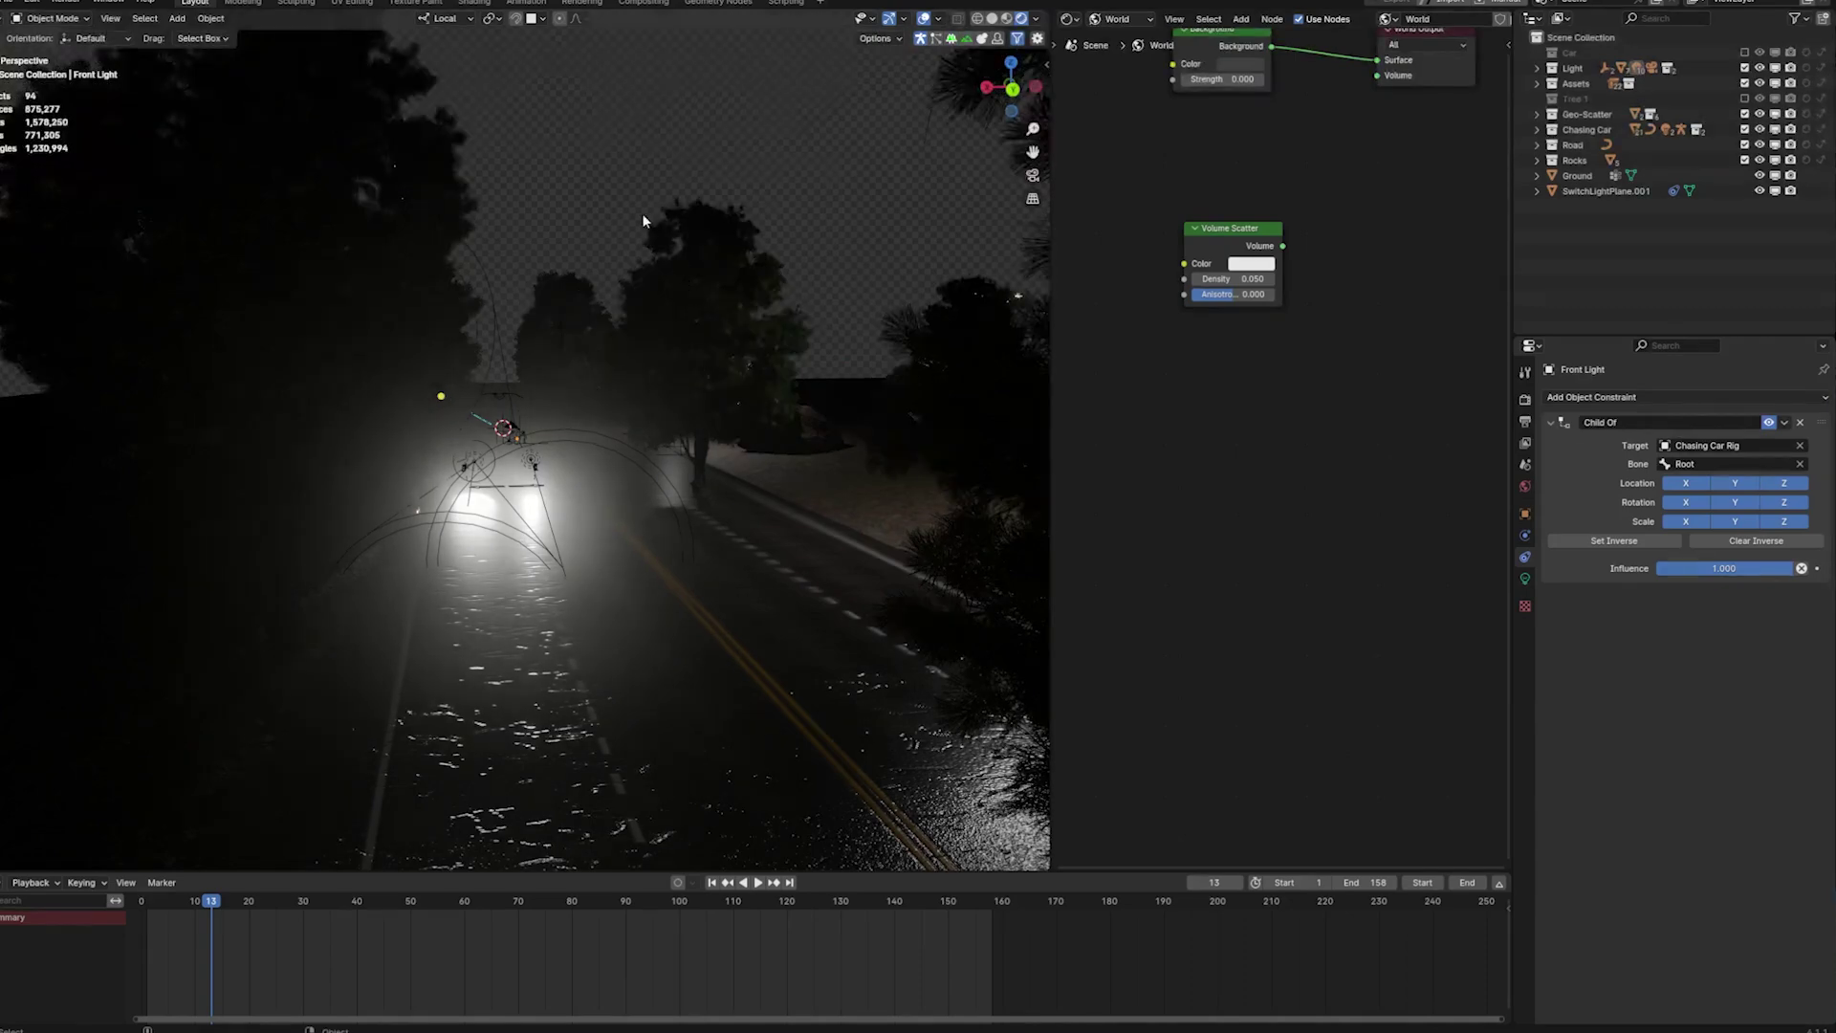
pyautogui.moveTo(1245, 201); pyautogui.dragTo(1178, 270, button='middle')
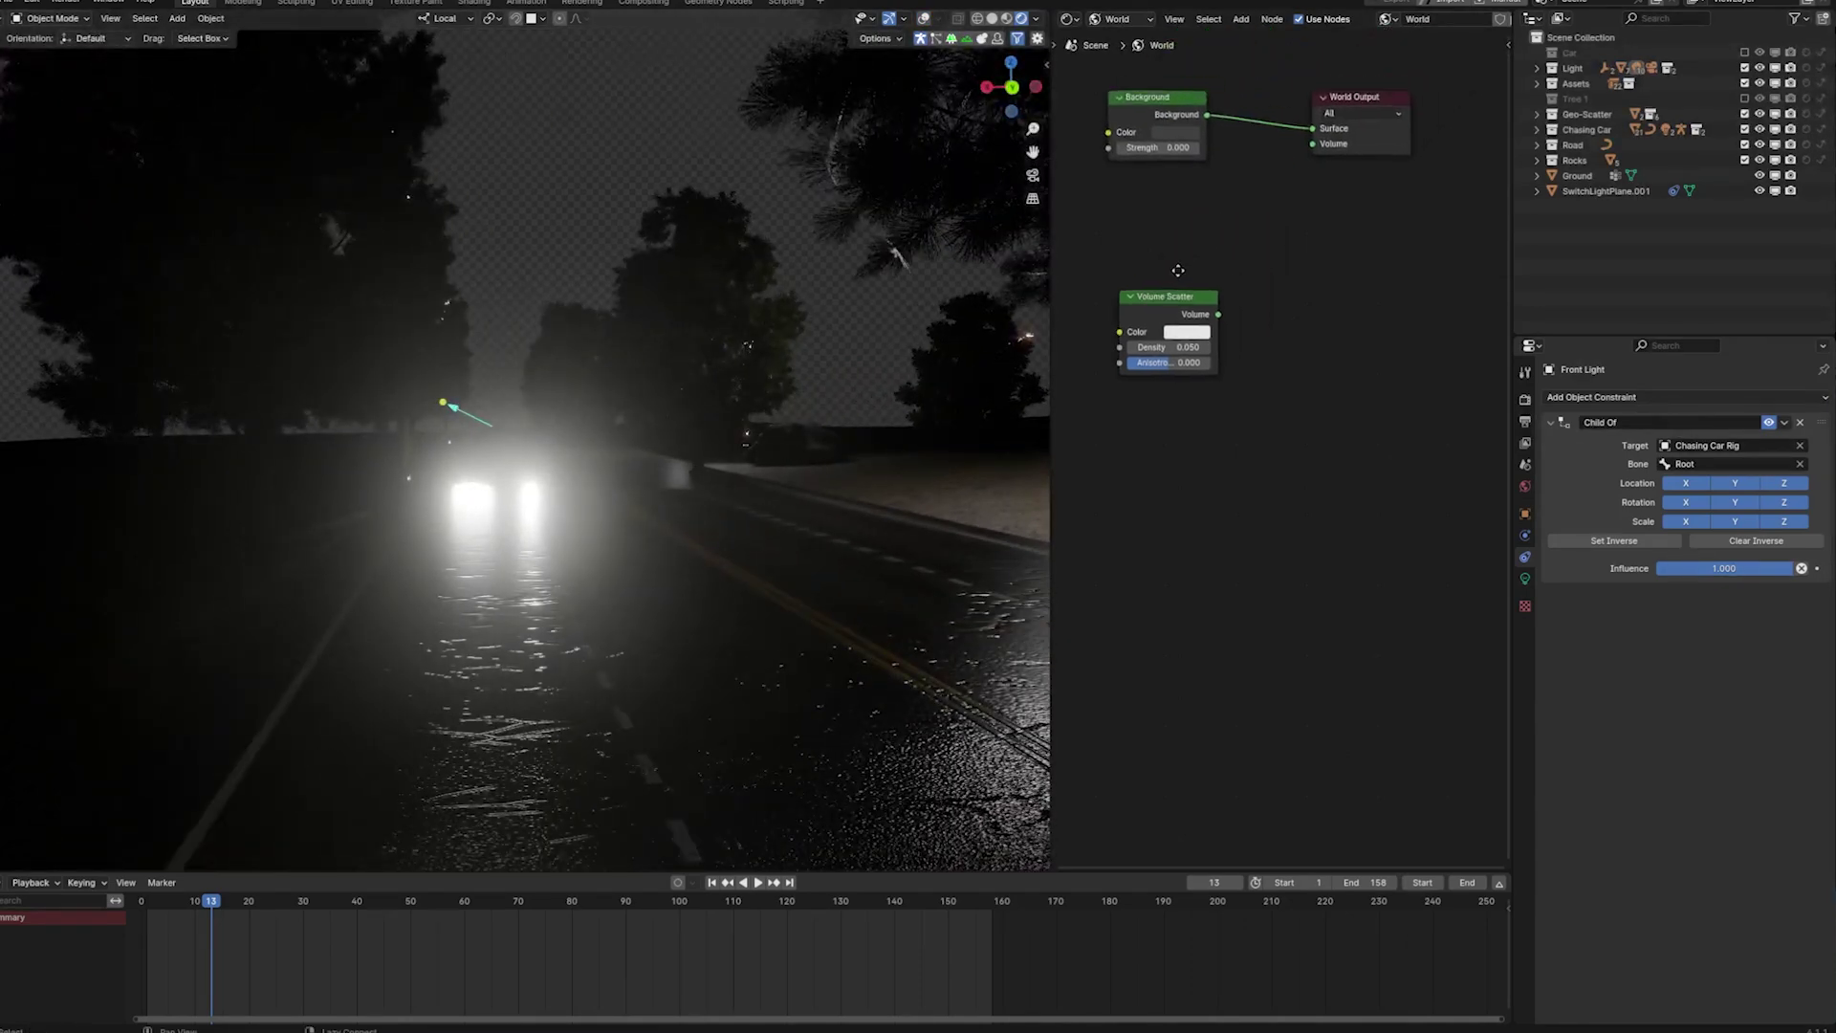
# Step back to frame 12, reconnect Volume Scatter to the World Output's Volume input and narrow the node editor again
pyautogui.press('Left')
pyautogui.moveTo(1218, 315); pyautogui.dragTo(1310, 145)
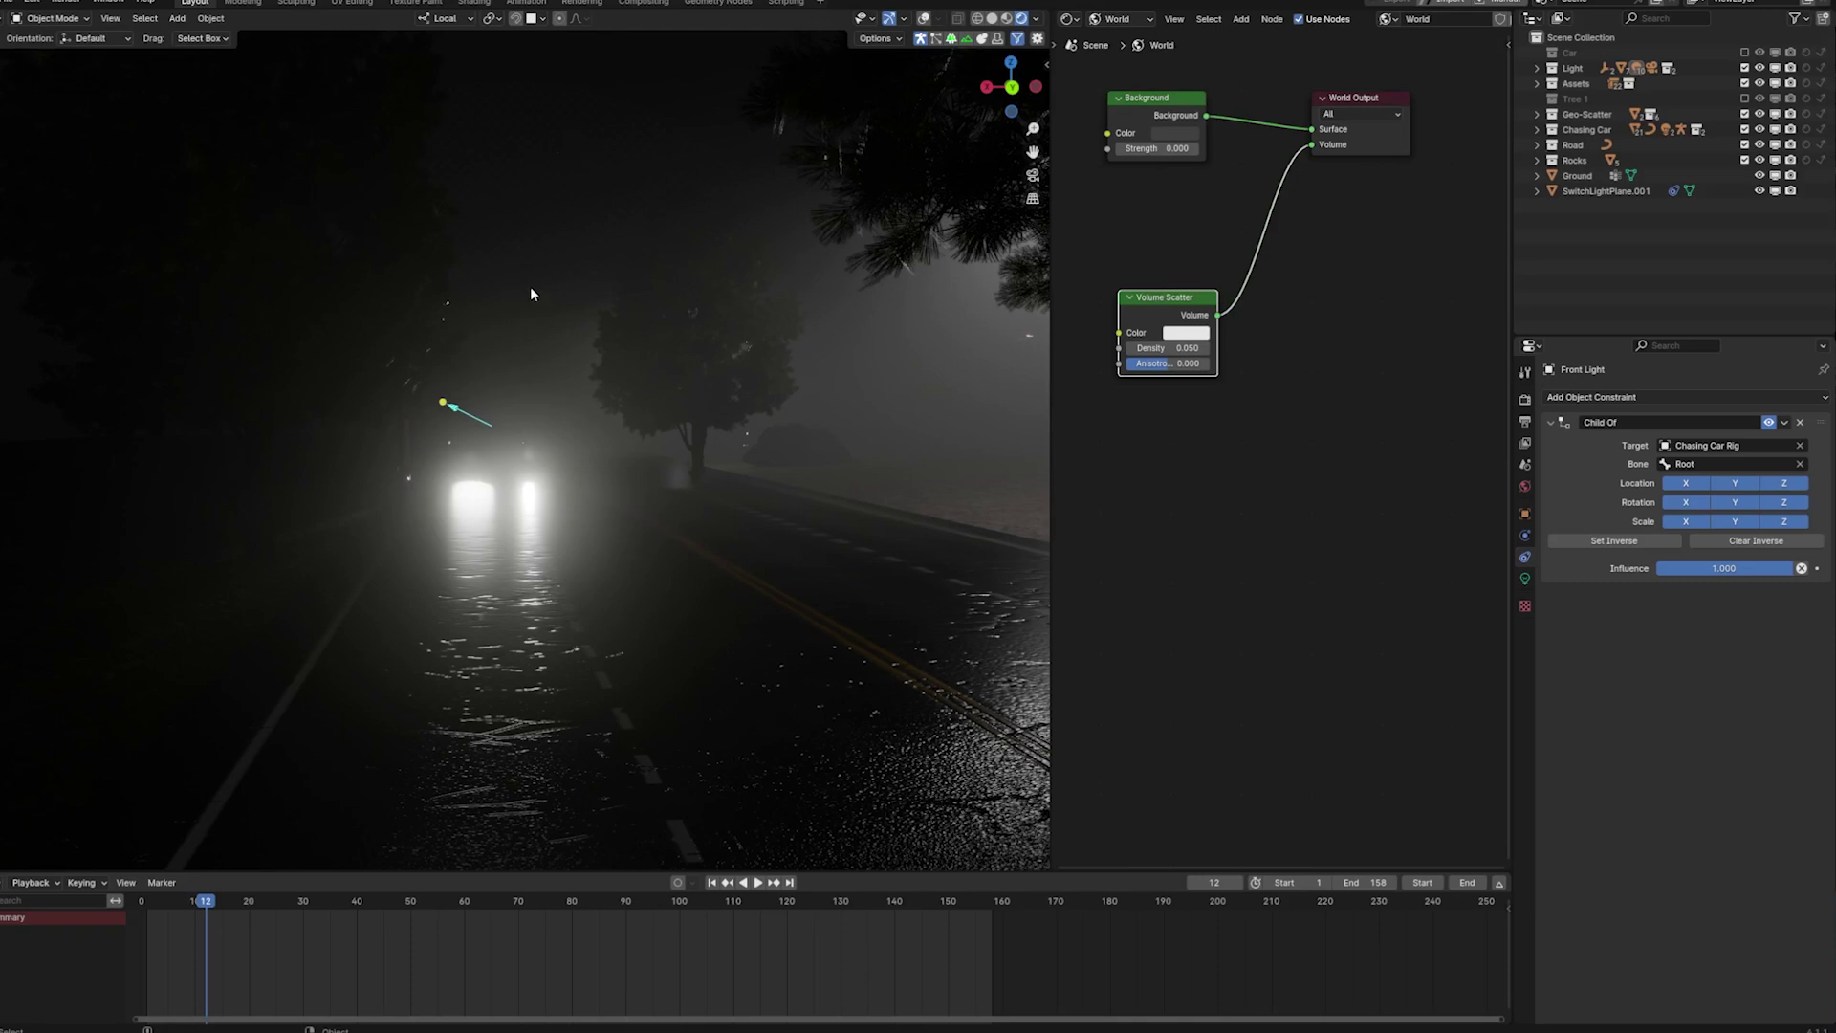
pyautogui.scroll(1, 536, 315)
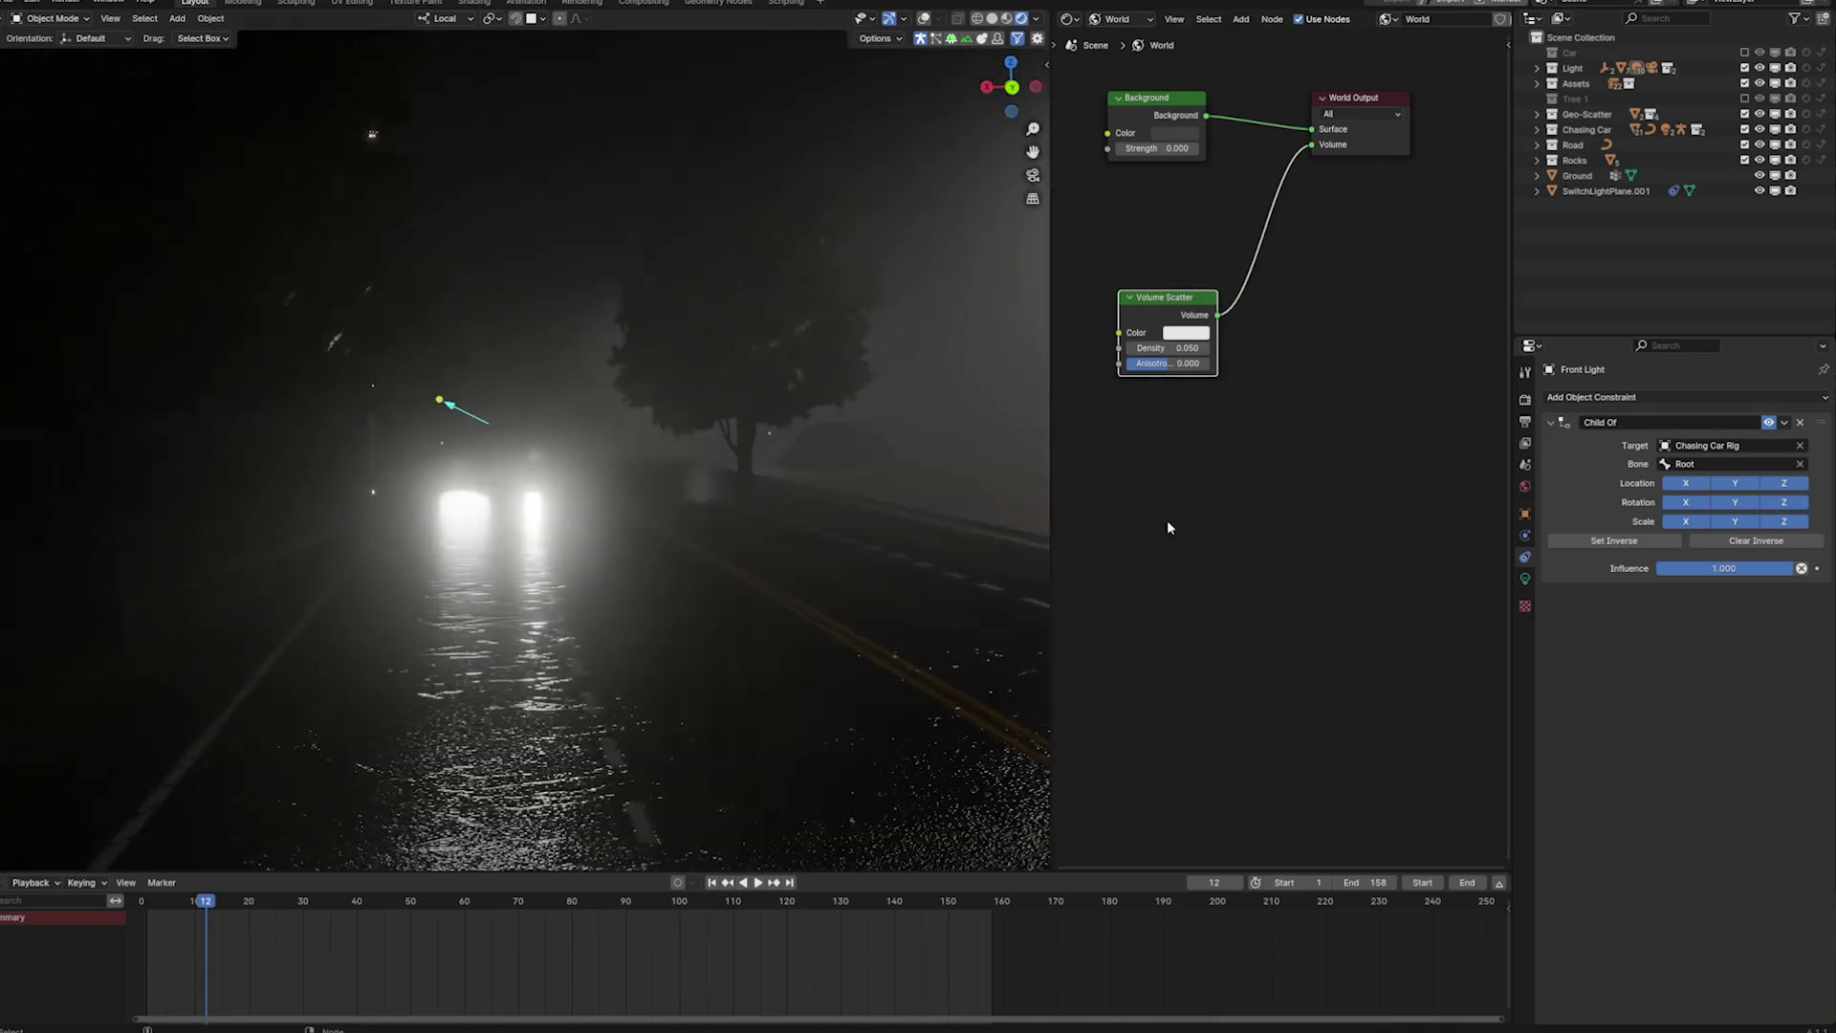
pyautogui.moveTo(1052, 493); pyautogui.dragTo(1166, 492)
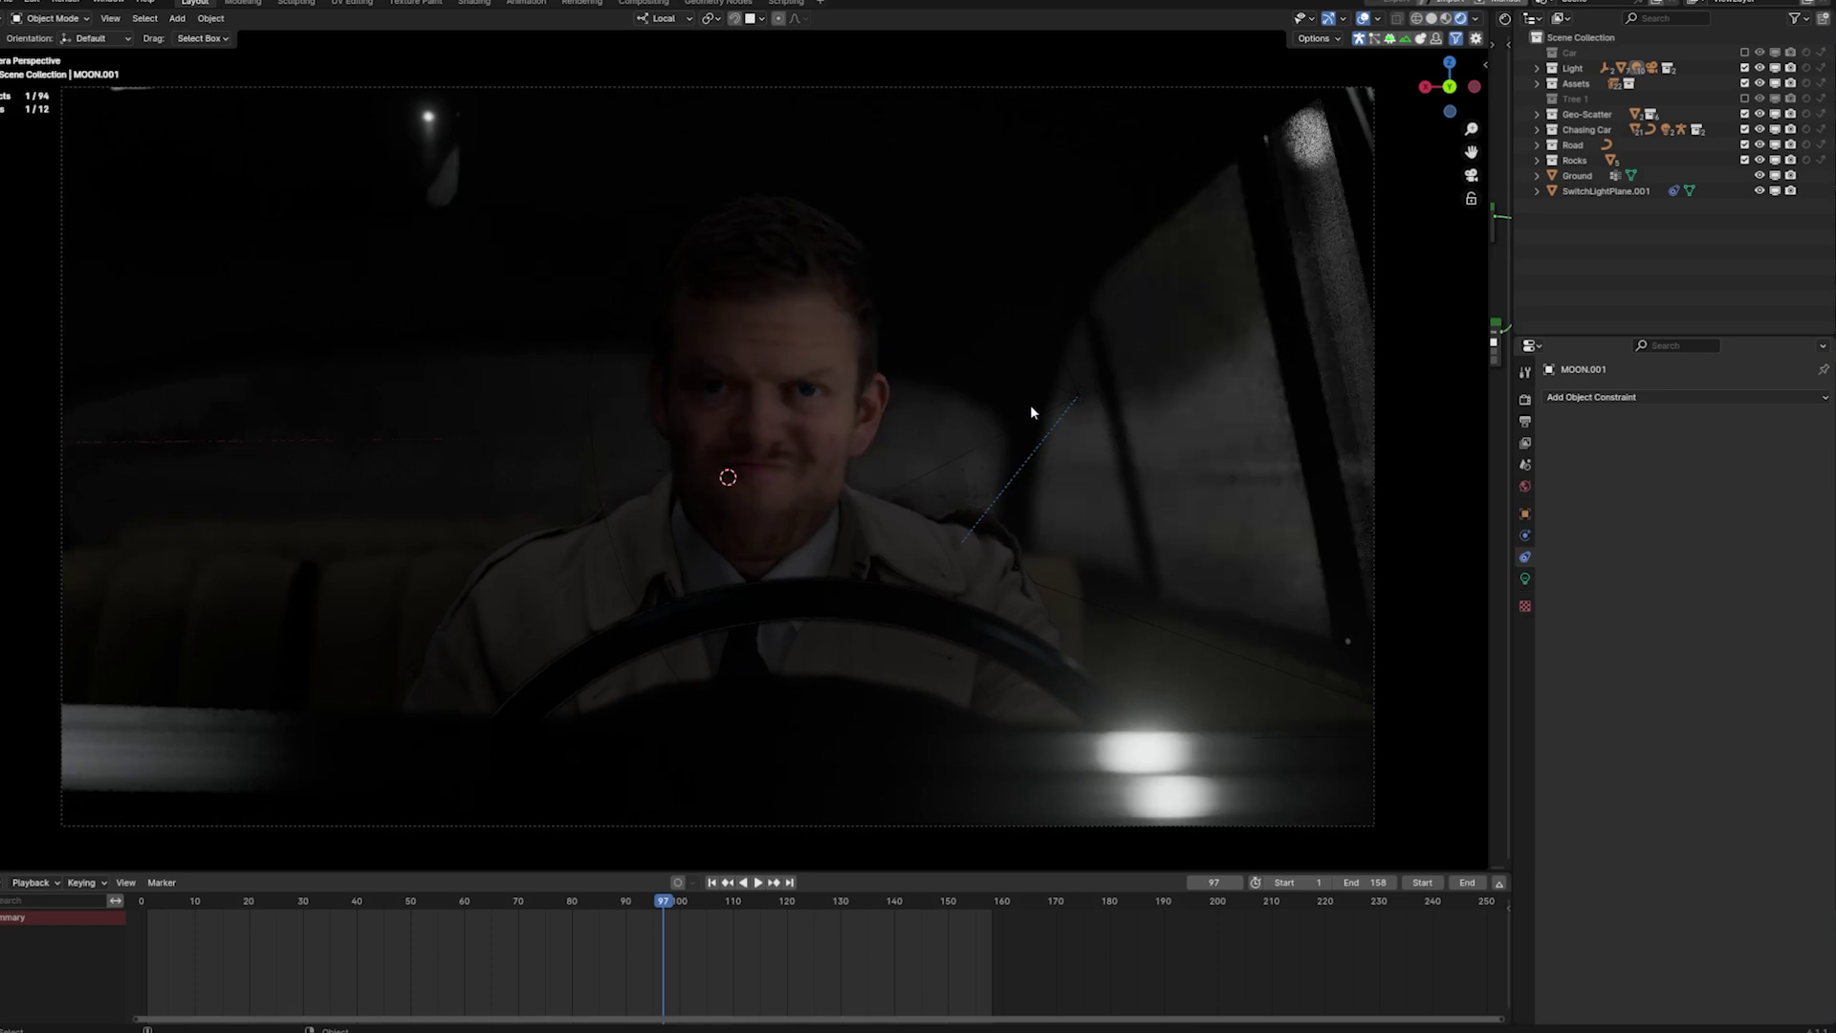
# Select and hide the Front Light, then preview the animation without it and stop at frame 13
pyautogui.click(1076, 396)
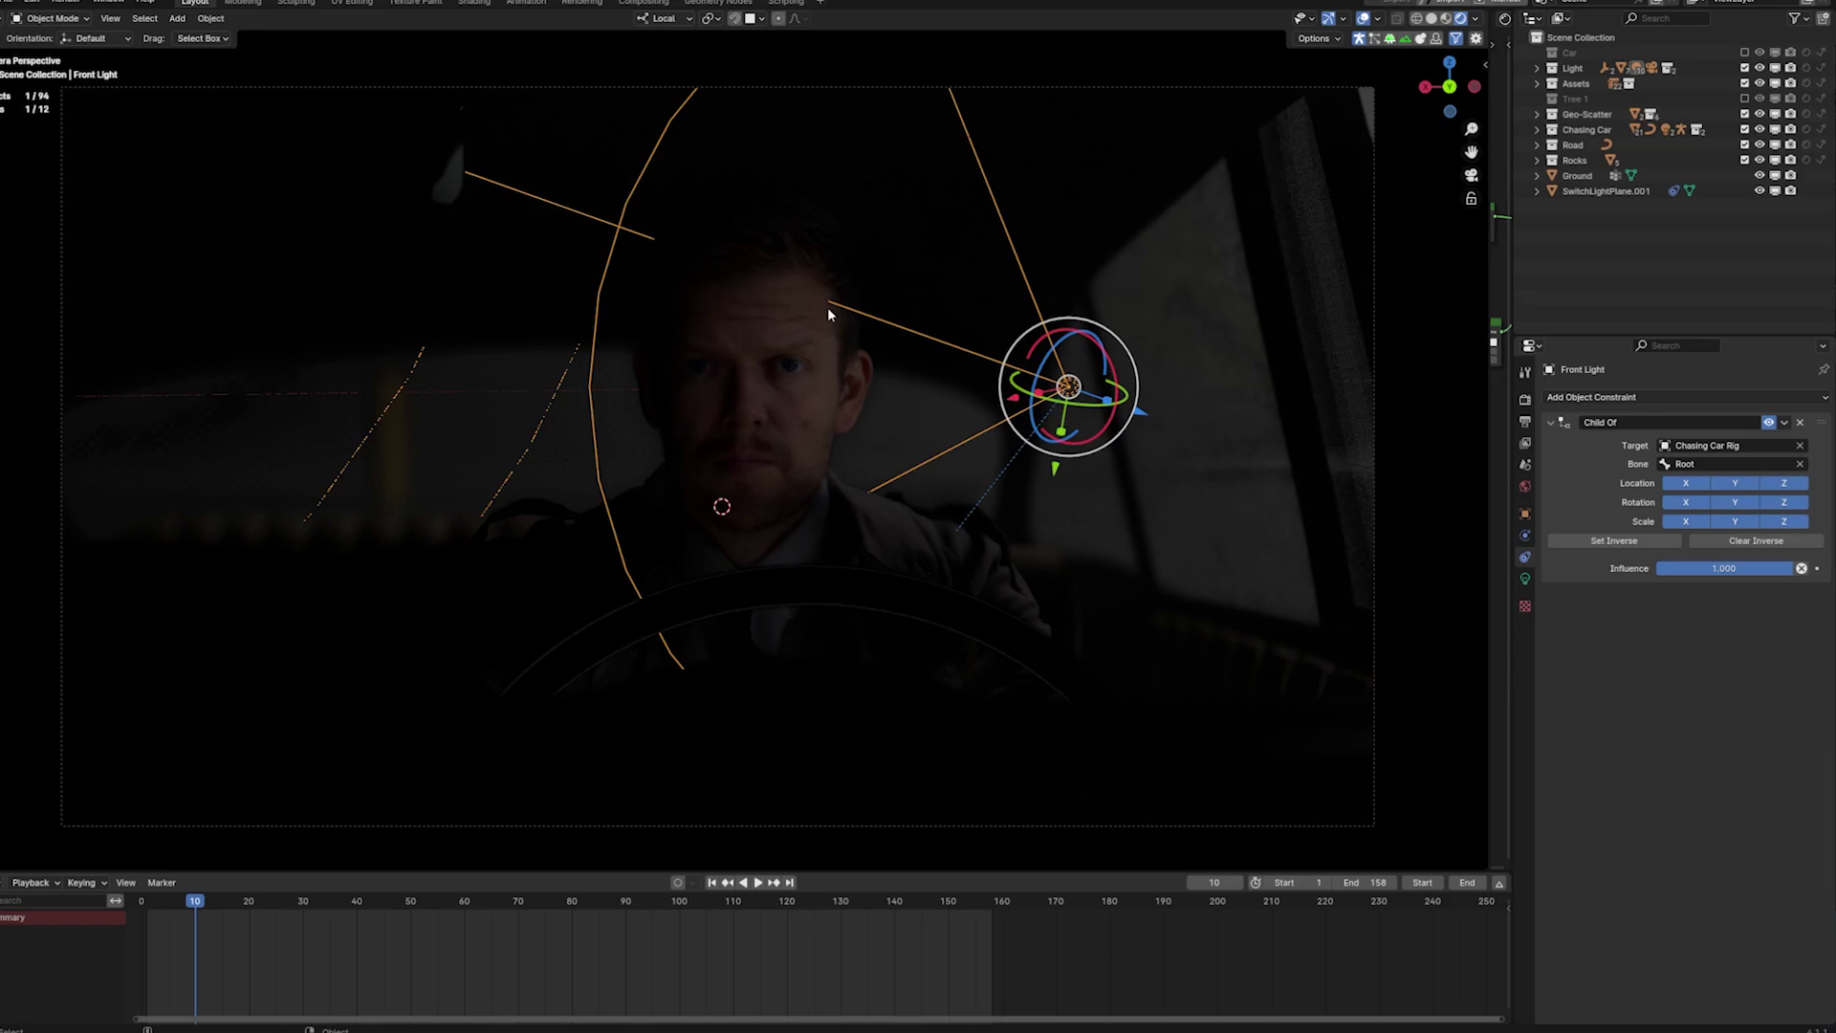
pyautogui.press('space')
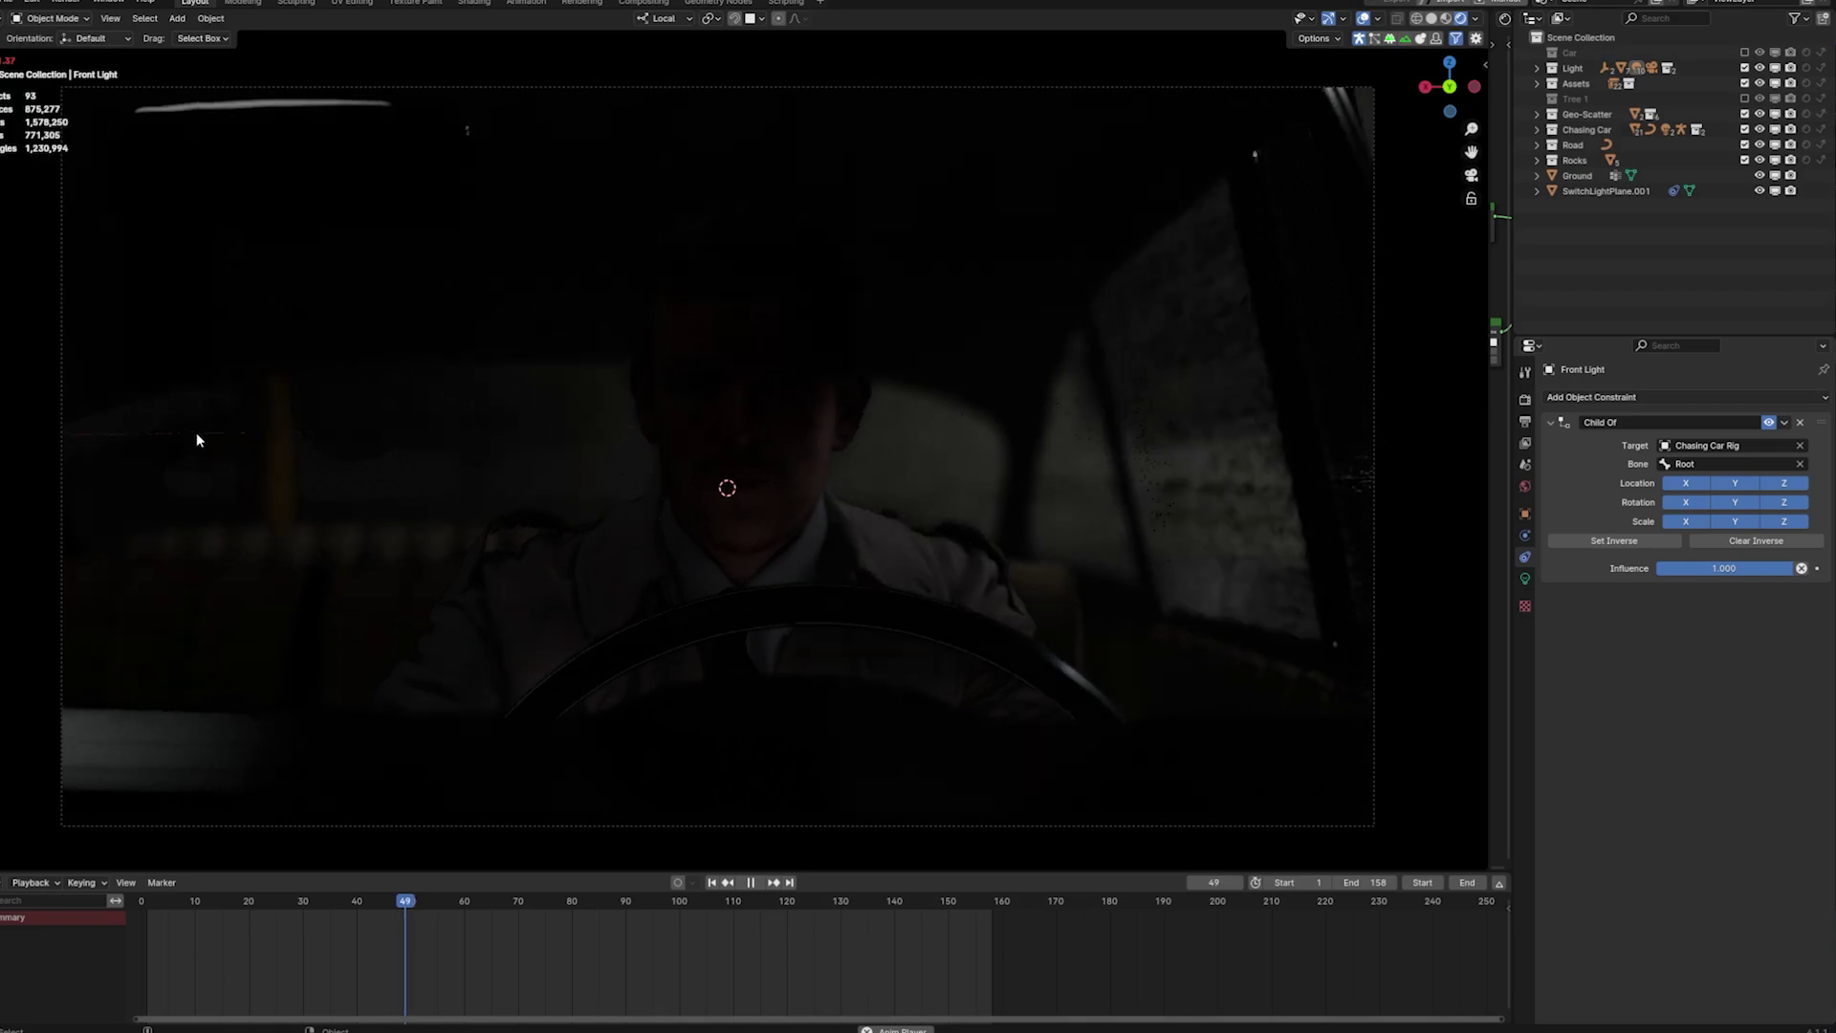
pyautogui.click(213, 897)
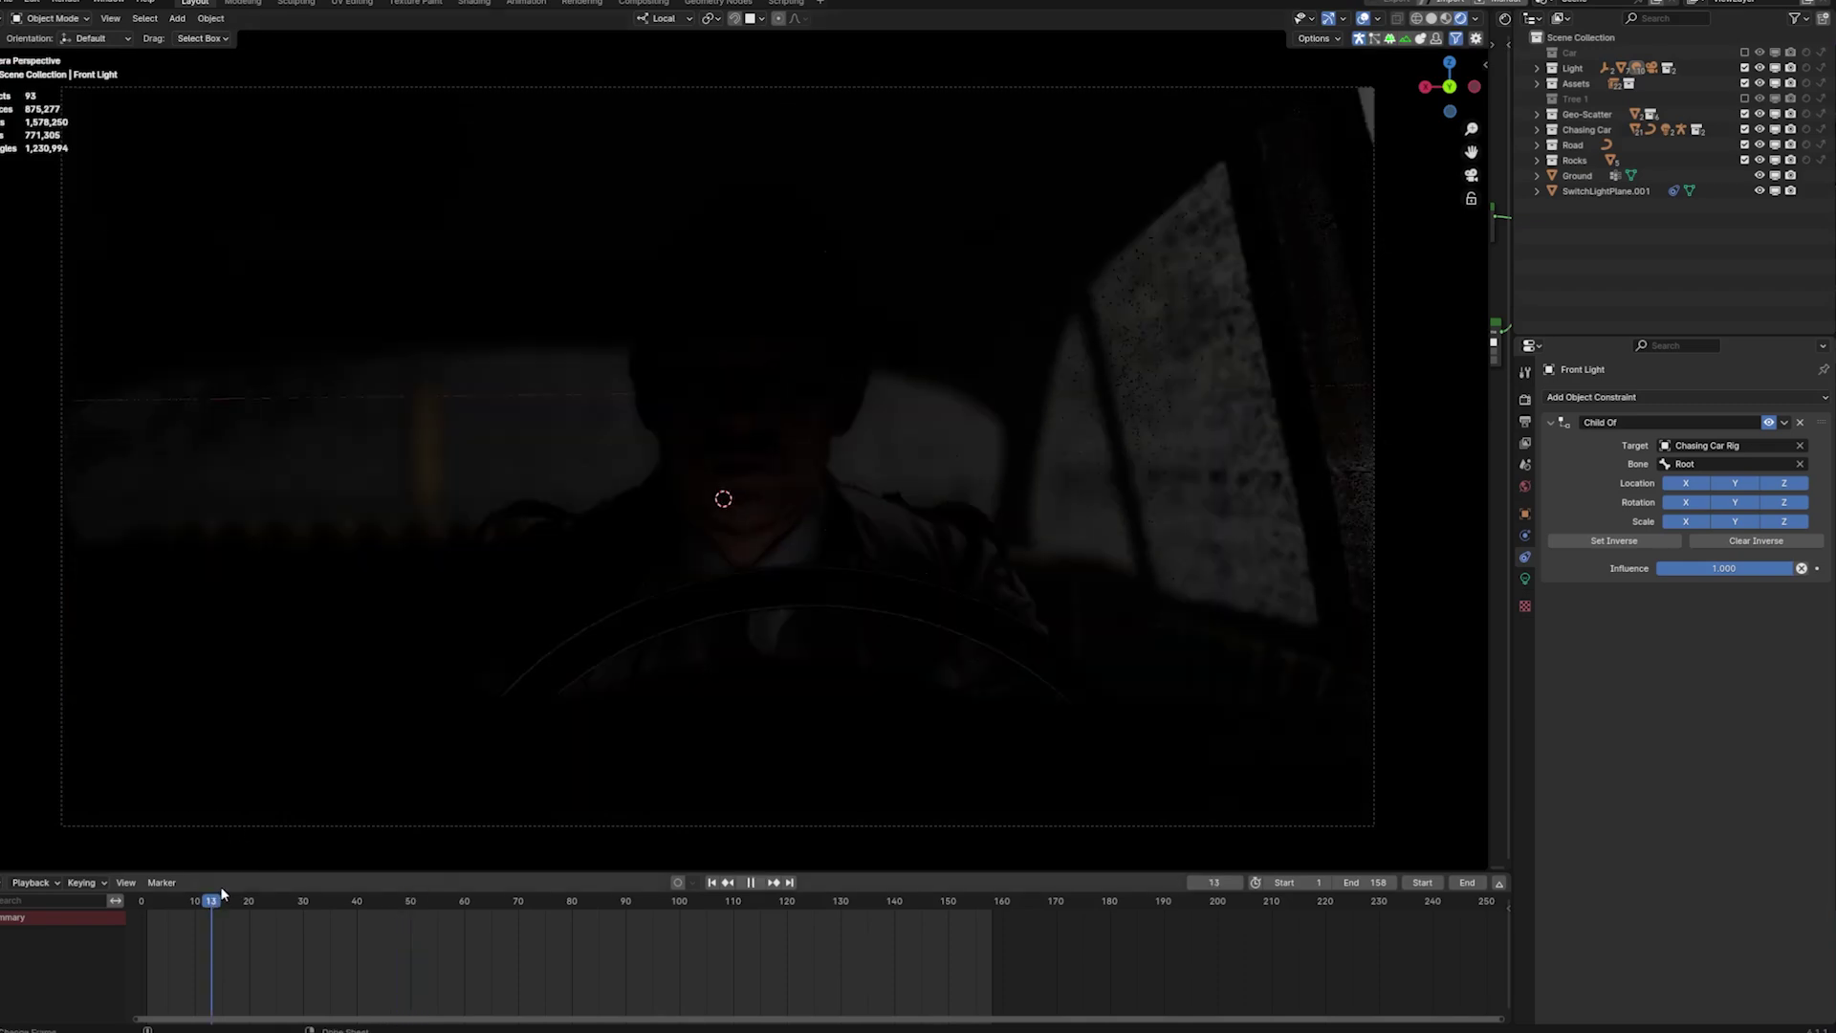
pyautogui.press('space')
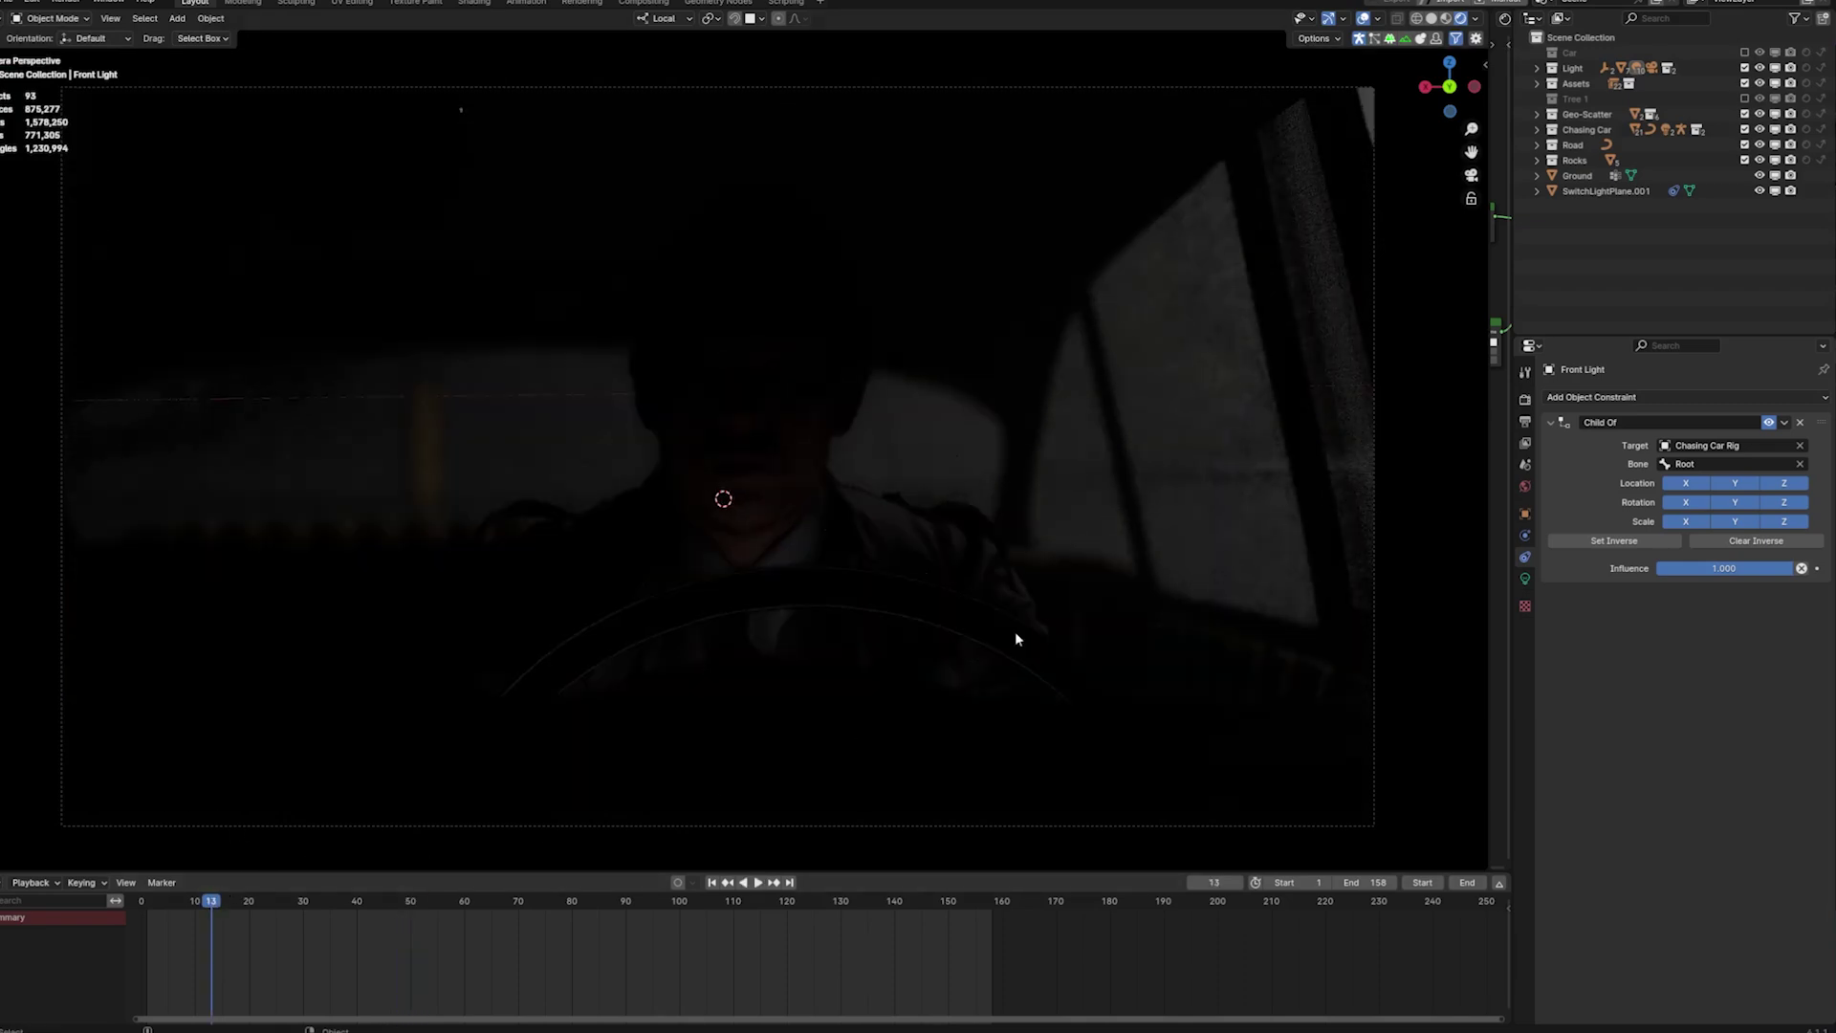
# Expand the Light collection, select Bottom Light.001 and move it freehand near the driver's face
pyautogui.click(1538, 69)
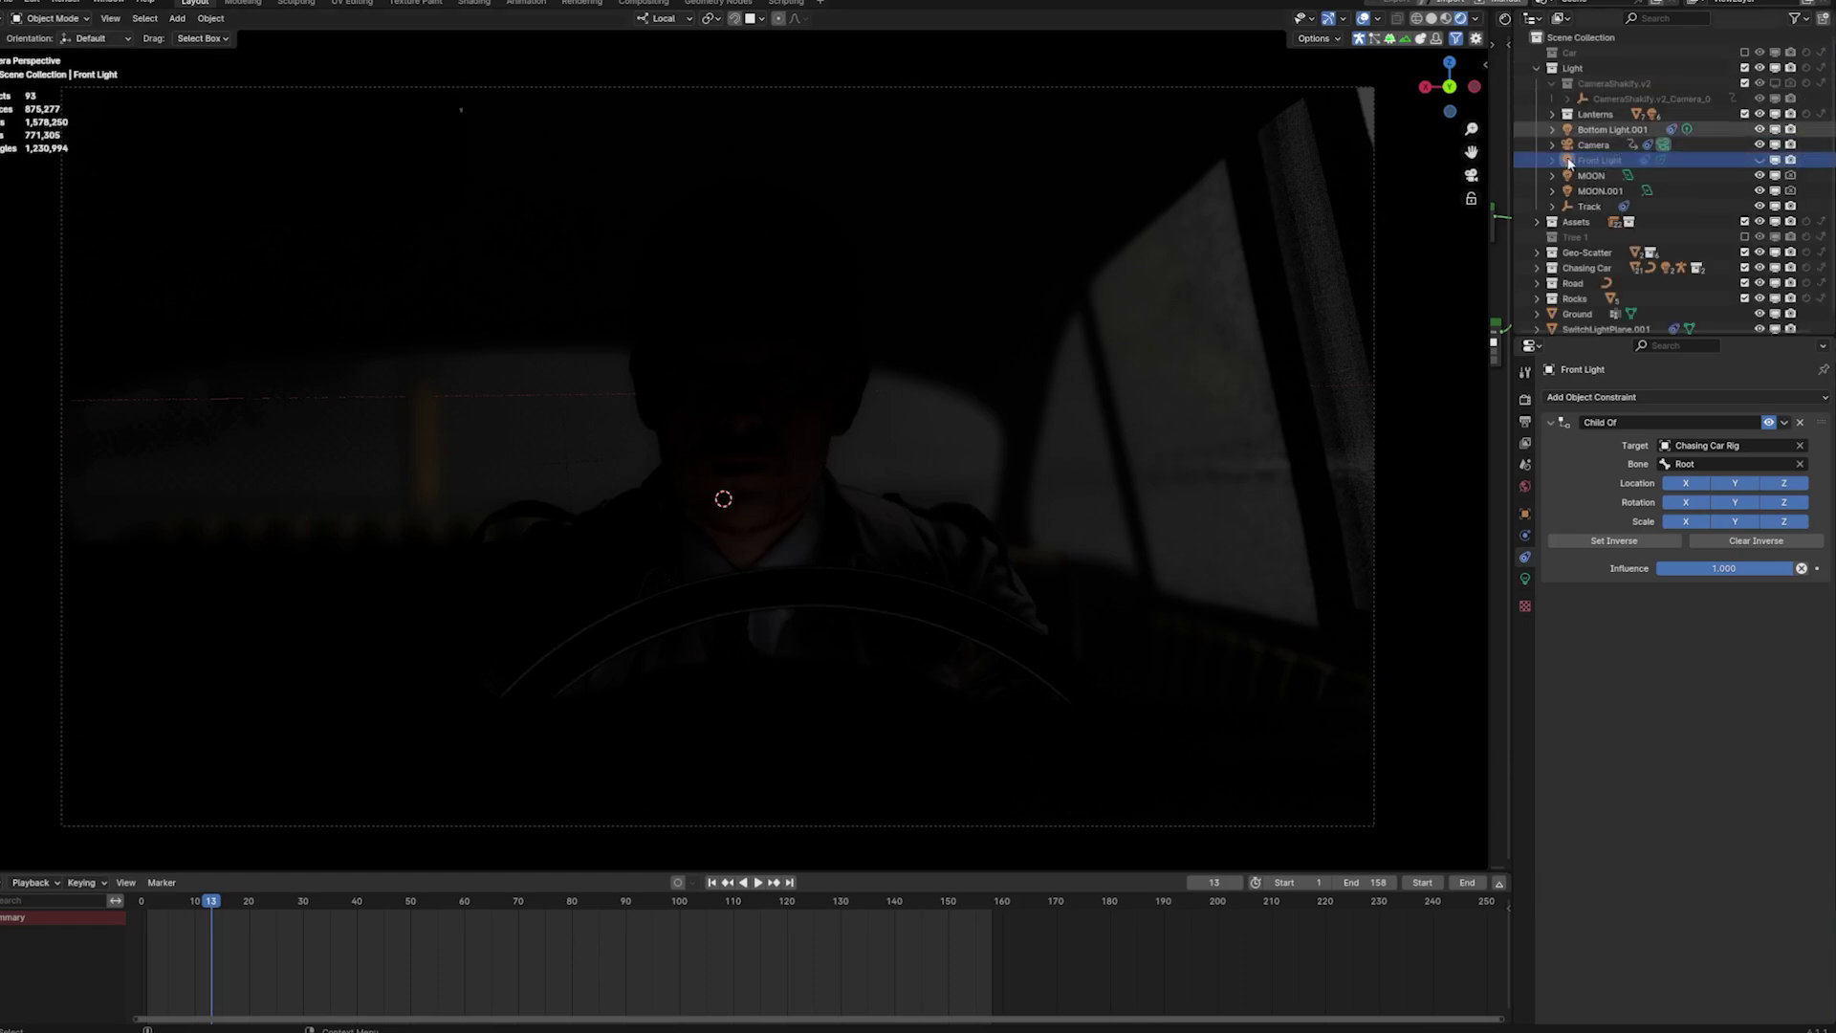
pyautogui.click(1609, 129)
pyautogui.press('g')
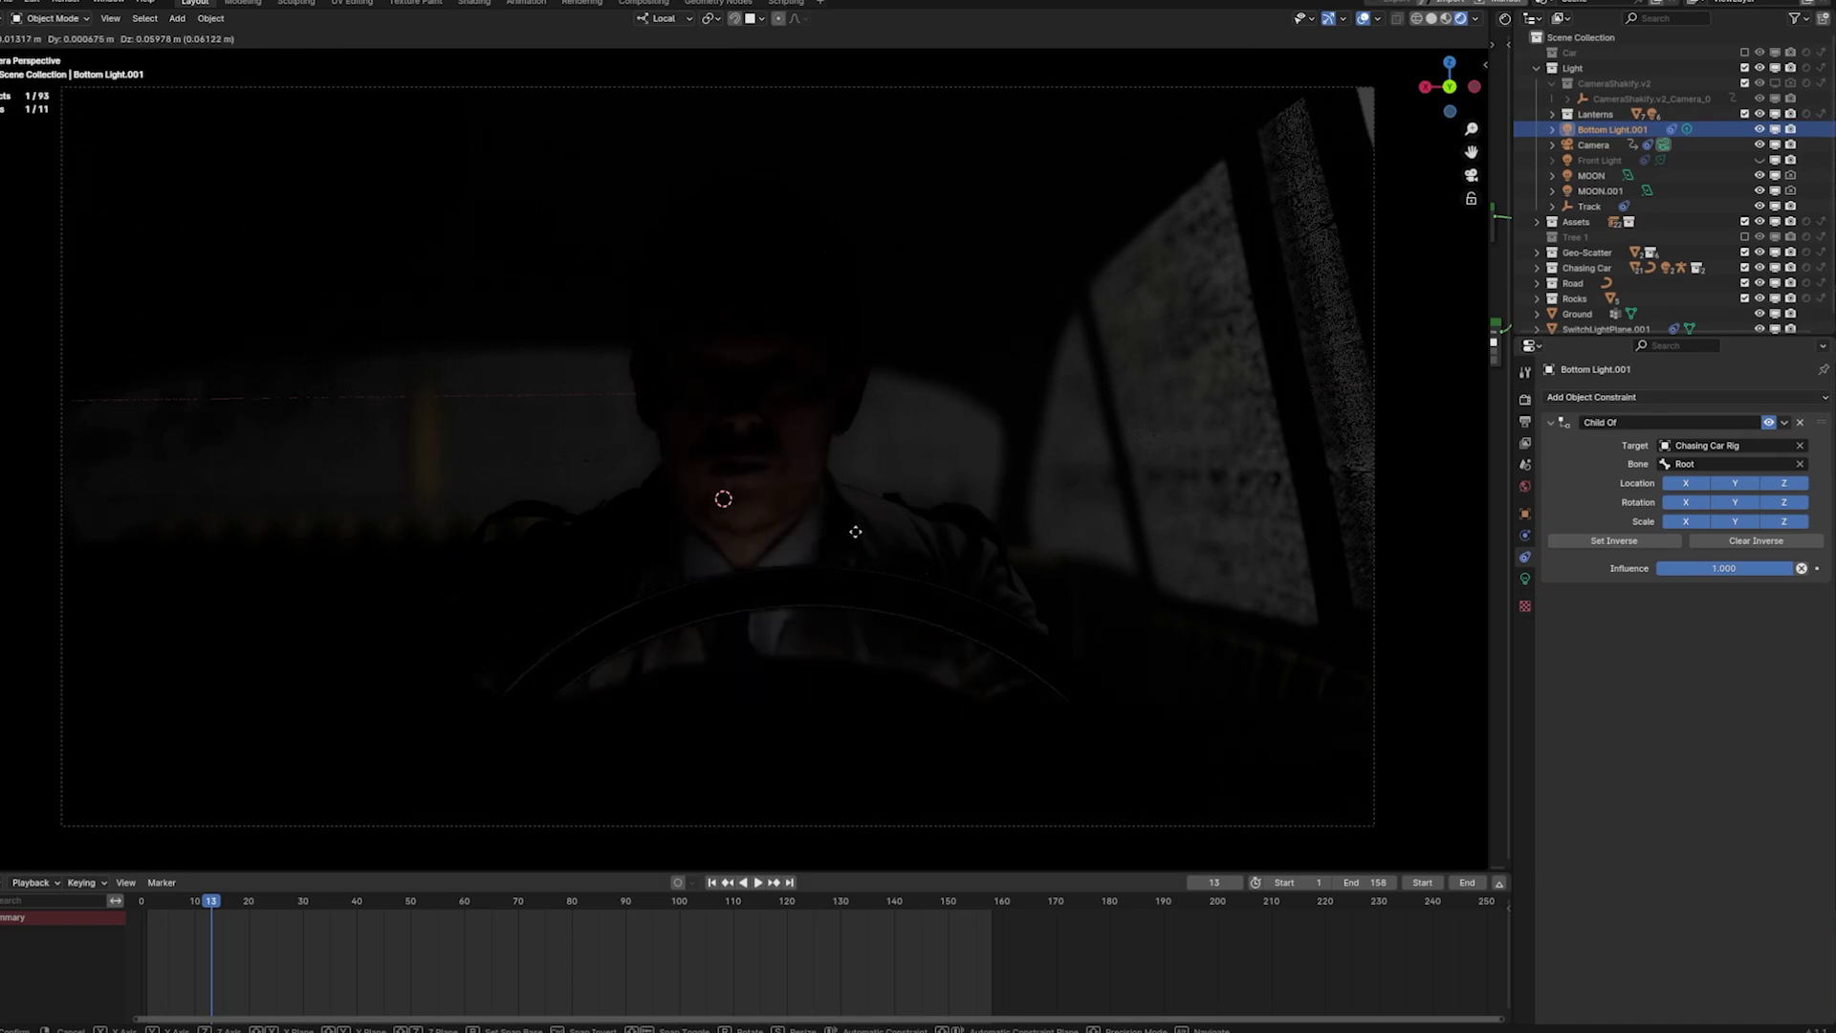
pyautogui.click(807, 497)
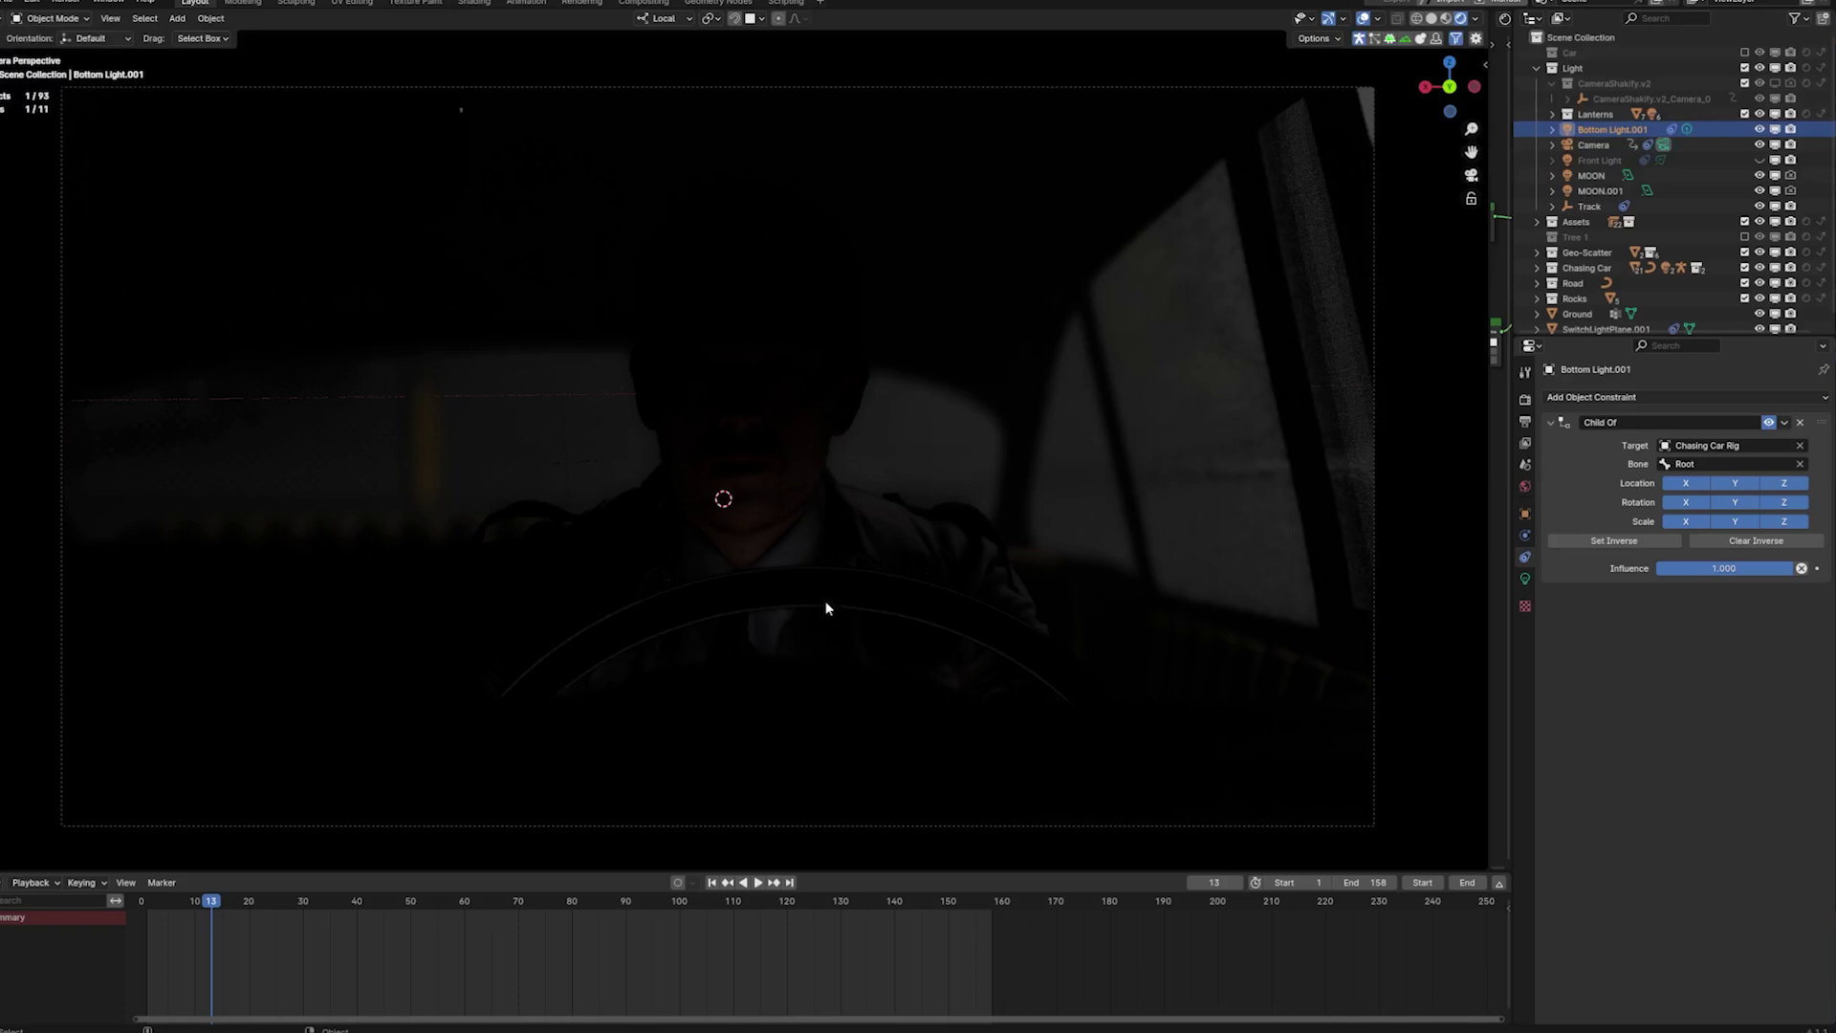
pyautogui.press('g')
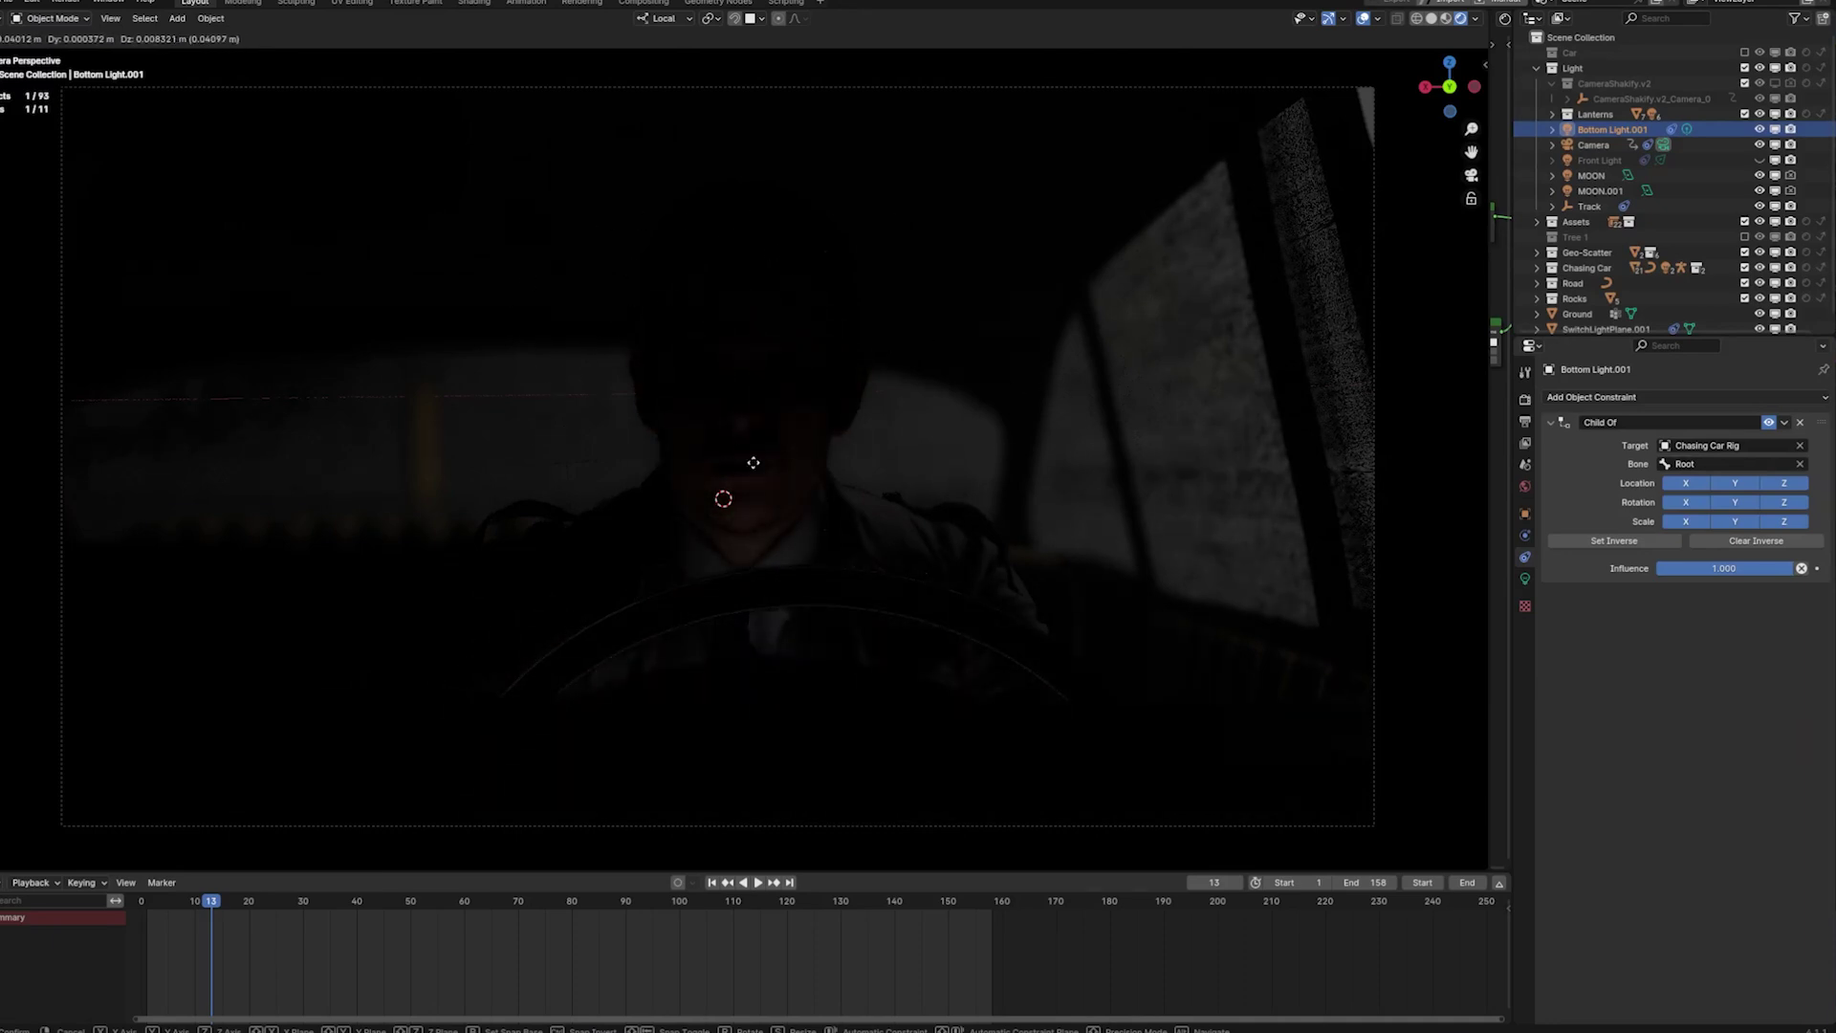
pyautogui.click(813, 449)
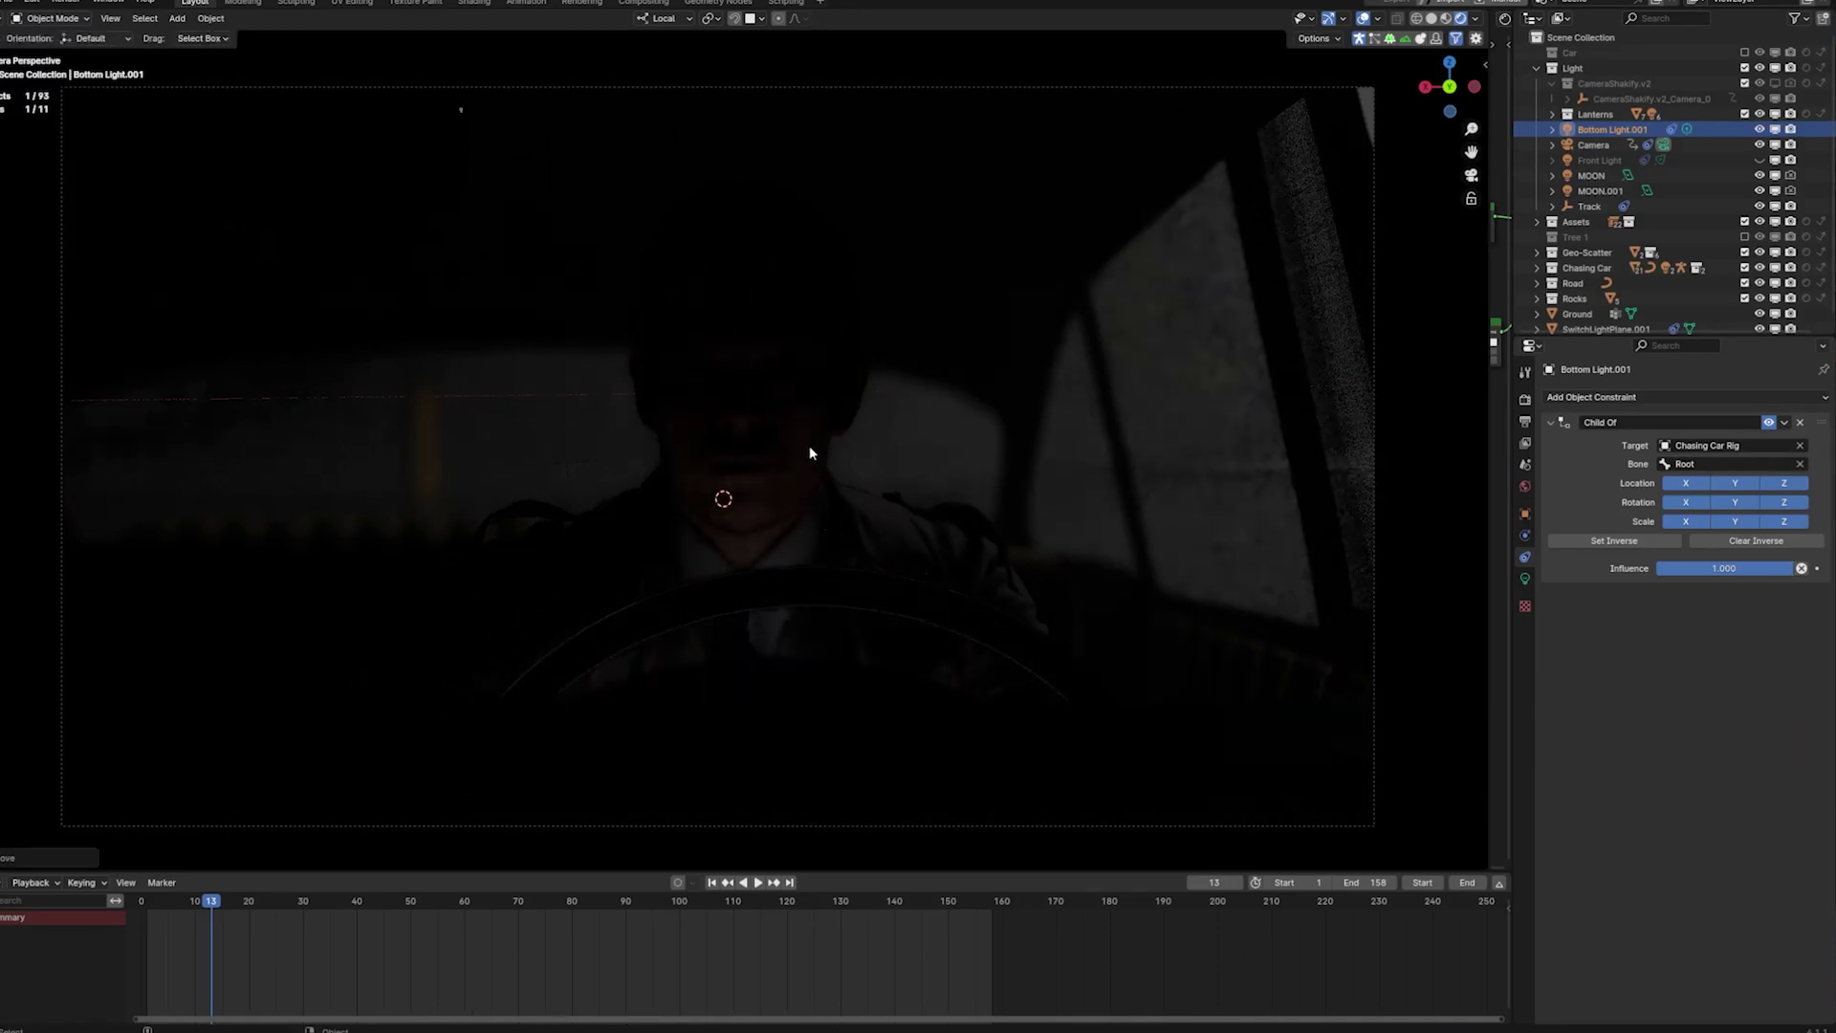
# Show the Front Light again, select it and collapse the Light collection
pyautogui.click(1759, 161)
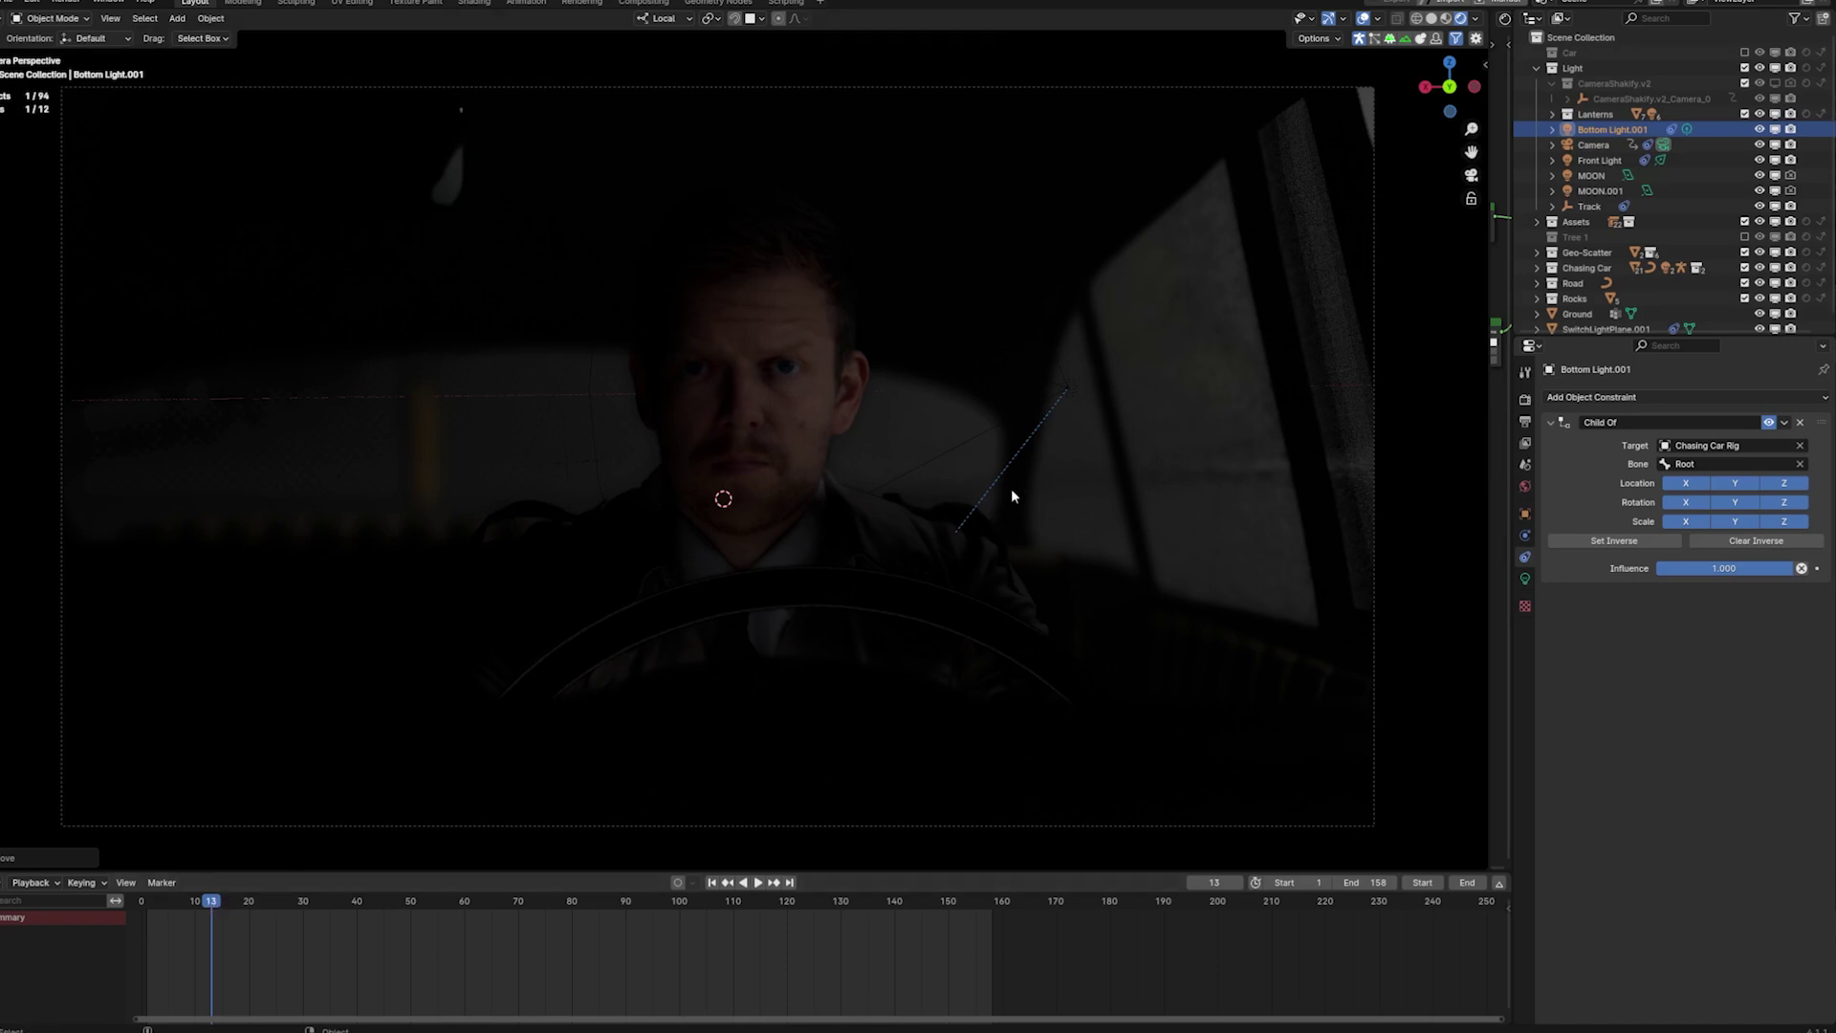
pyautogui.click(1071, 384)
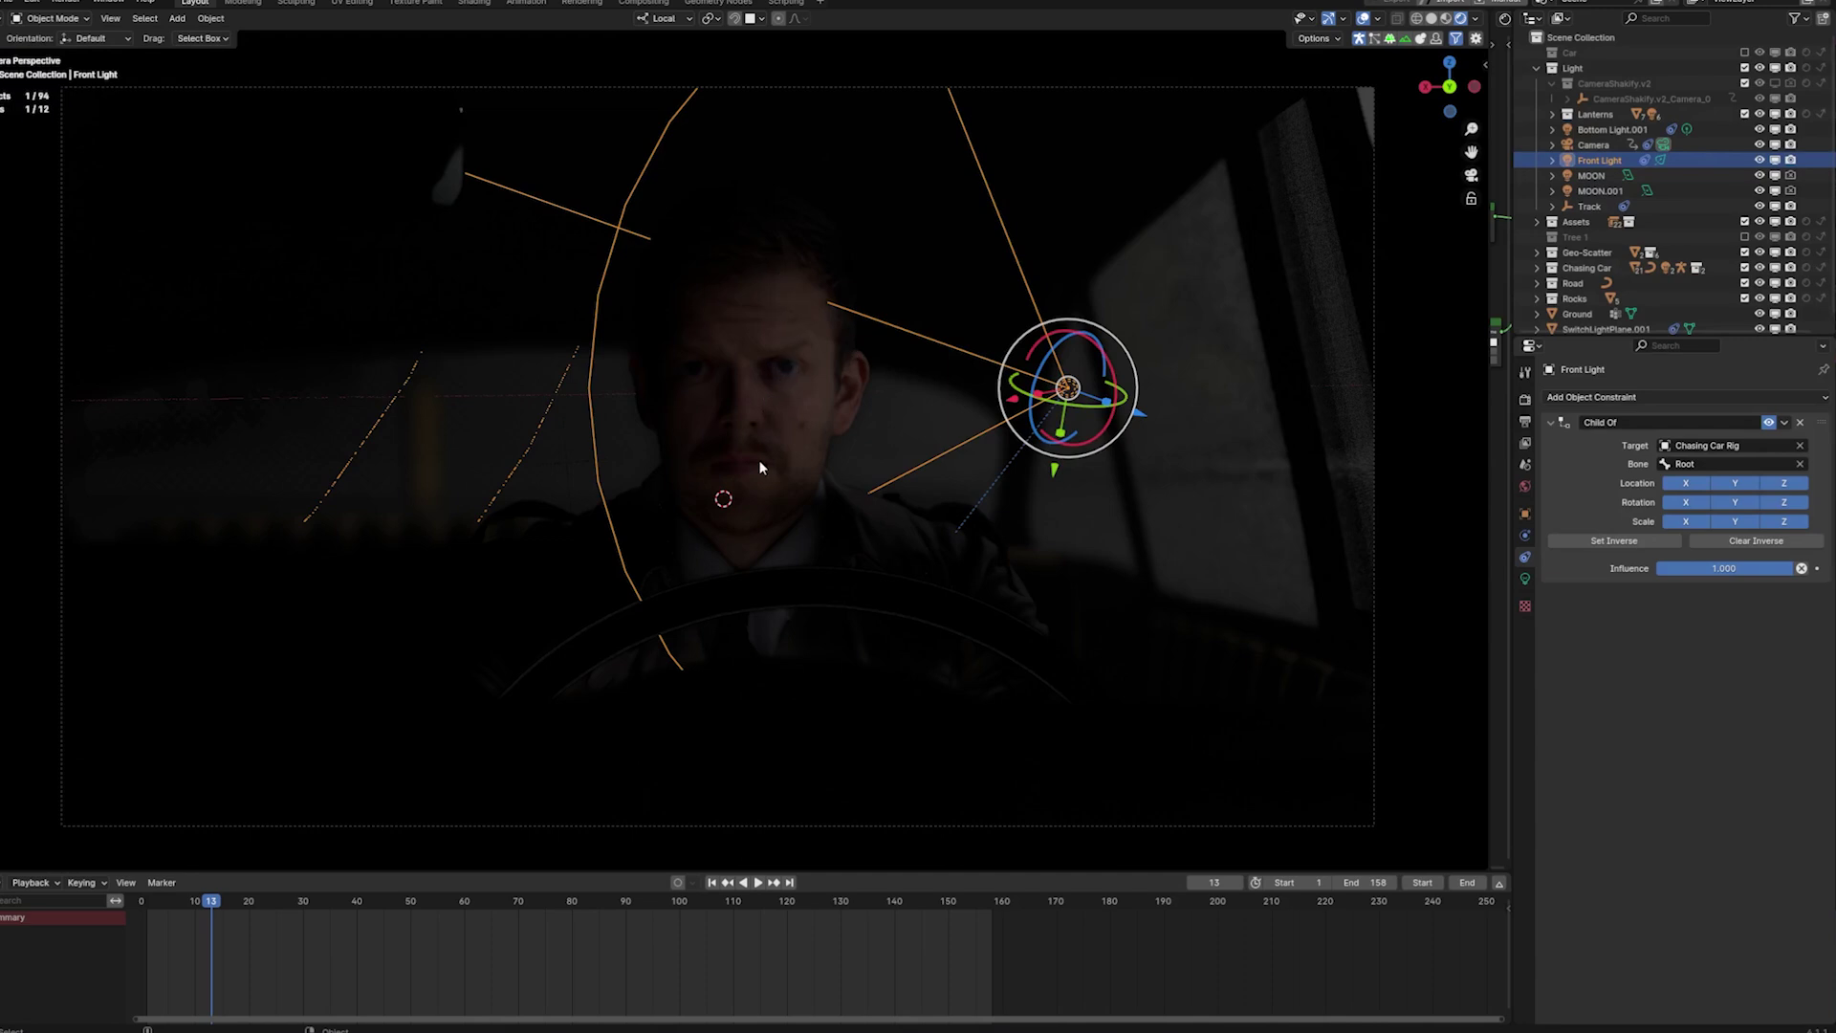
pyautogui.click(1536, 68)
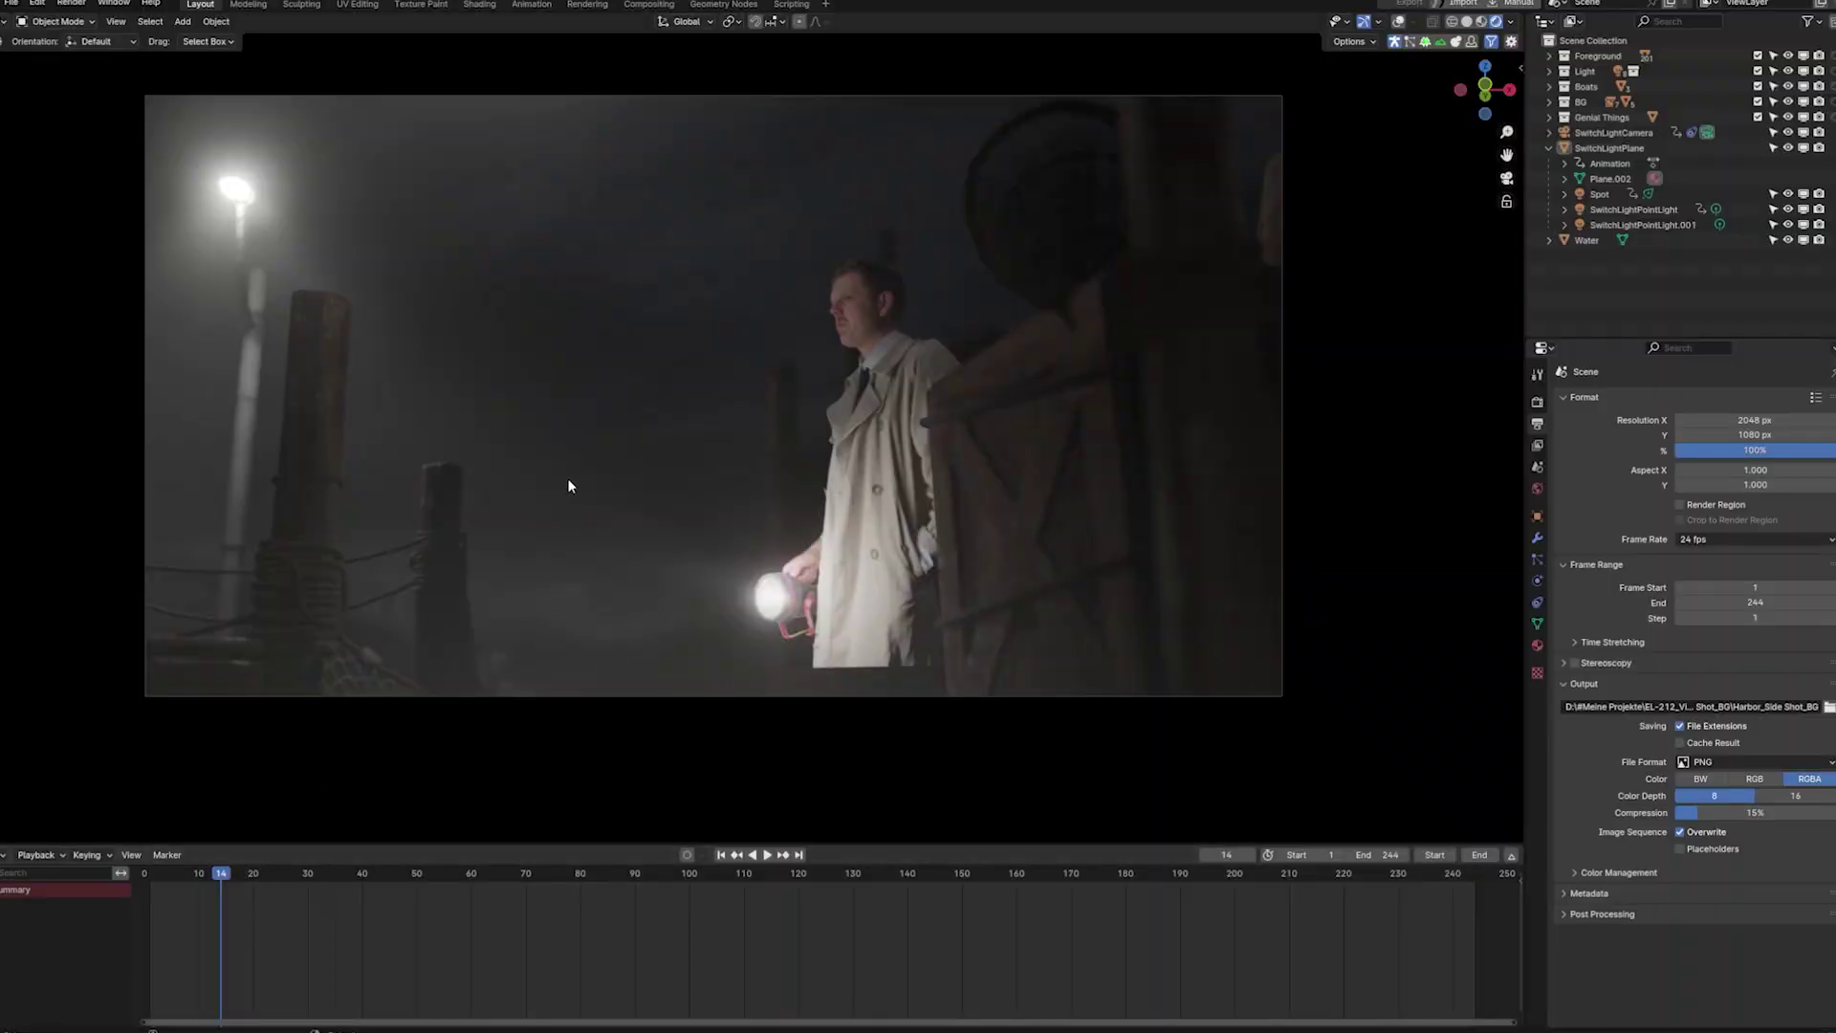
# Inspect the harbor scene from outside the camera, play the animation to frame 56 and return to the camera view
pyautogui.moveTo(591, 445); pyautogui.dragTo(610, 483, button='middle')
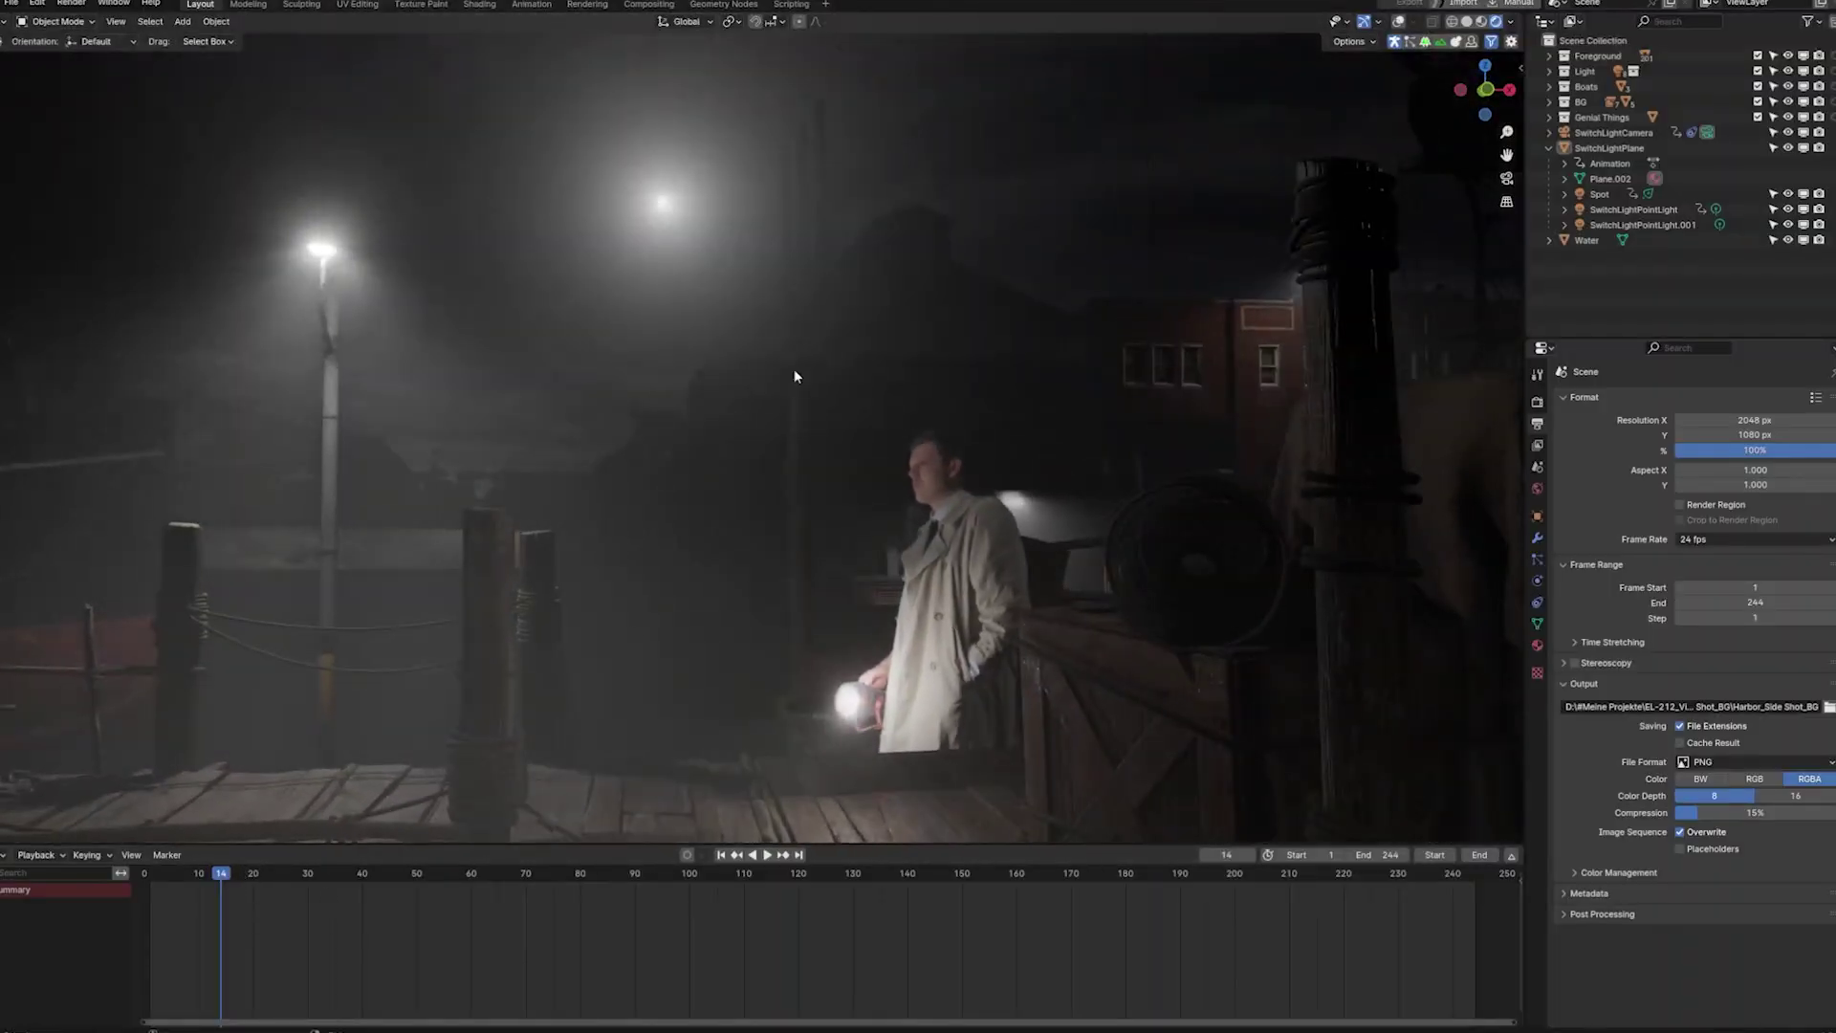
pyautogui.click(405, 874)
pyautogui.press('space')
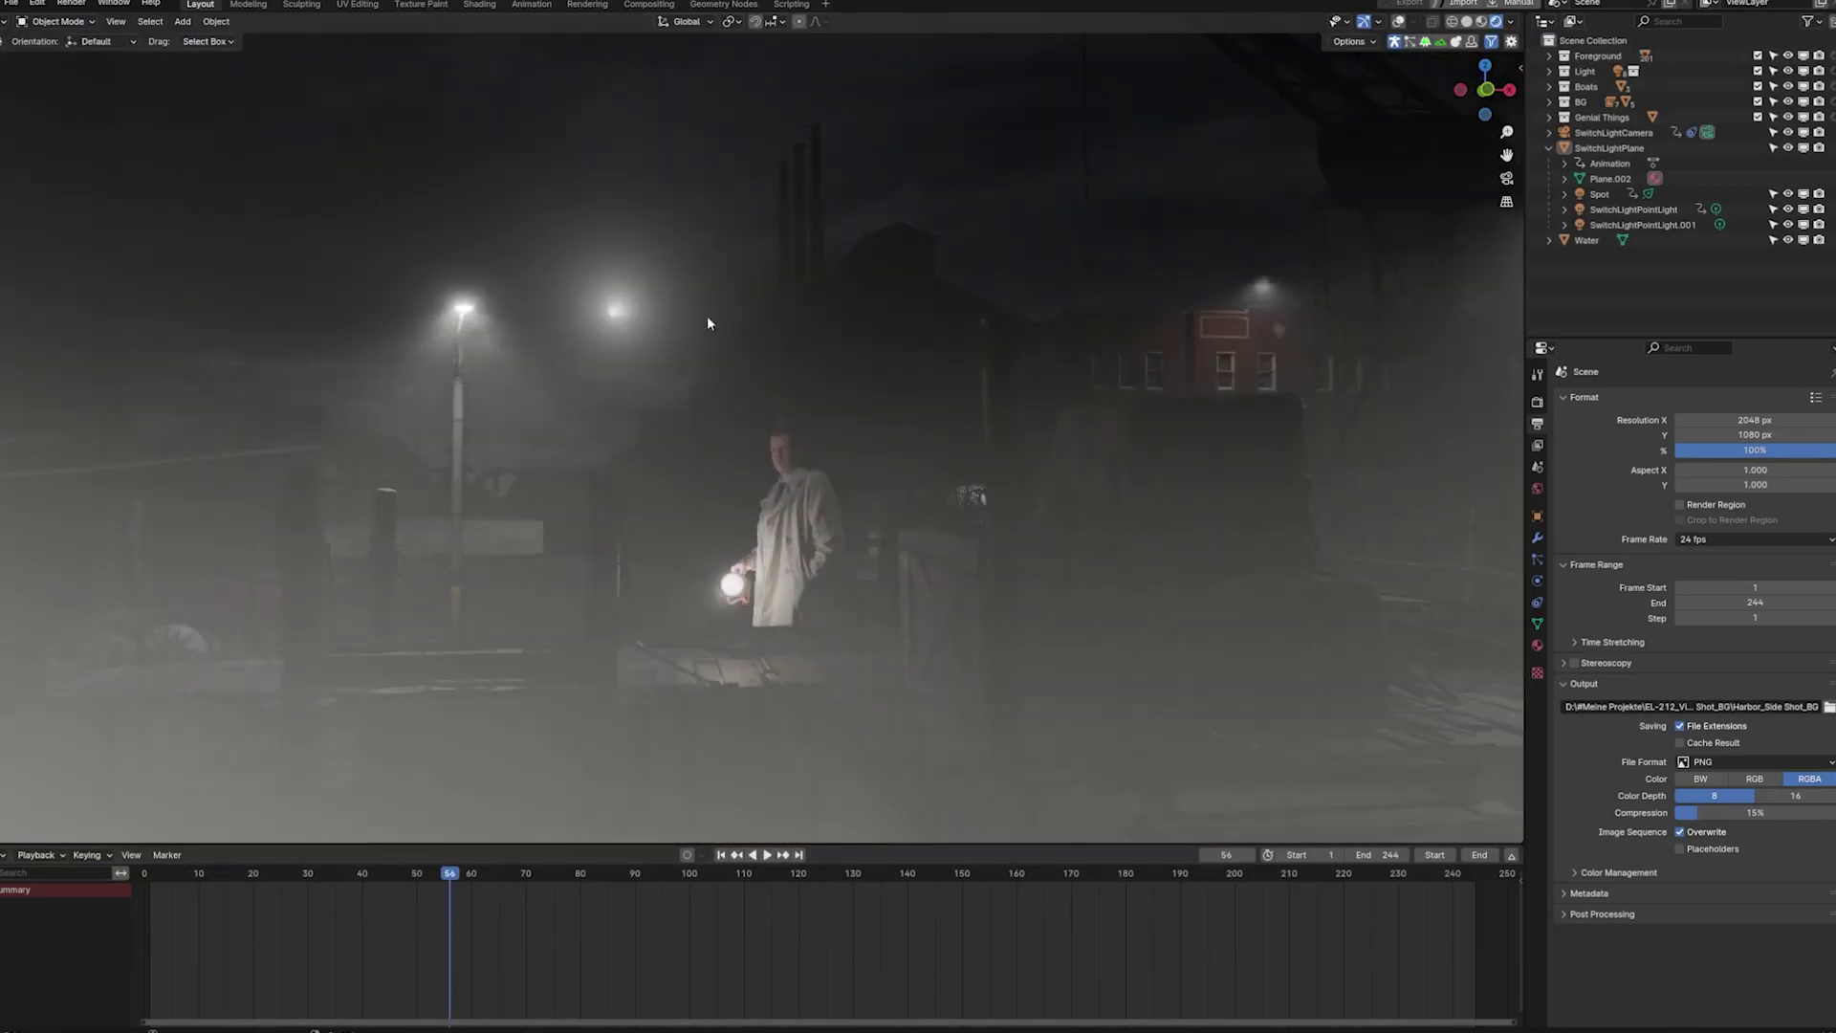
pyautogui.press('space')
pyautogui.moveTo(692, 329)
pyautogui.mouseDown(button='middle')
pyautogui.moveTo(711, 331)
pyautogui.moveTo(681, 335)
pyautogui.mouseUp(button='middle')
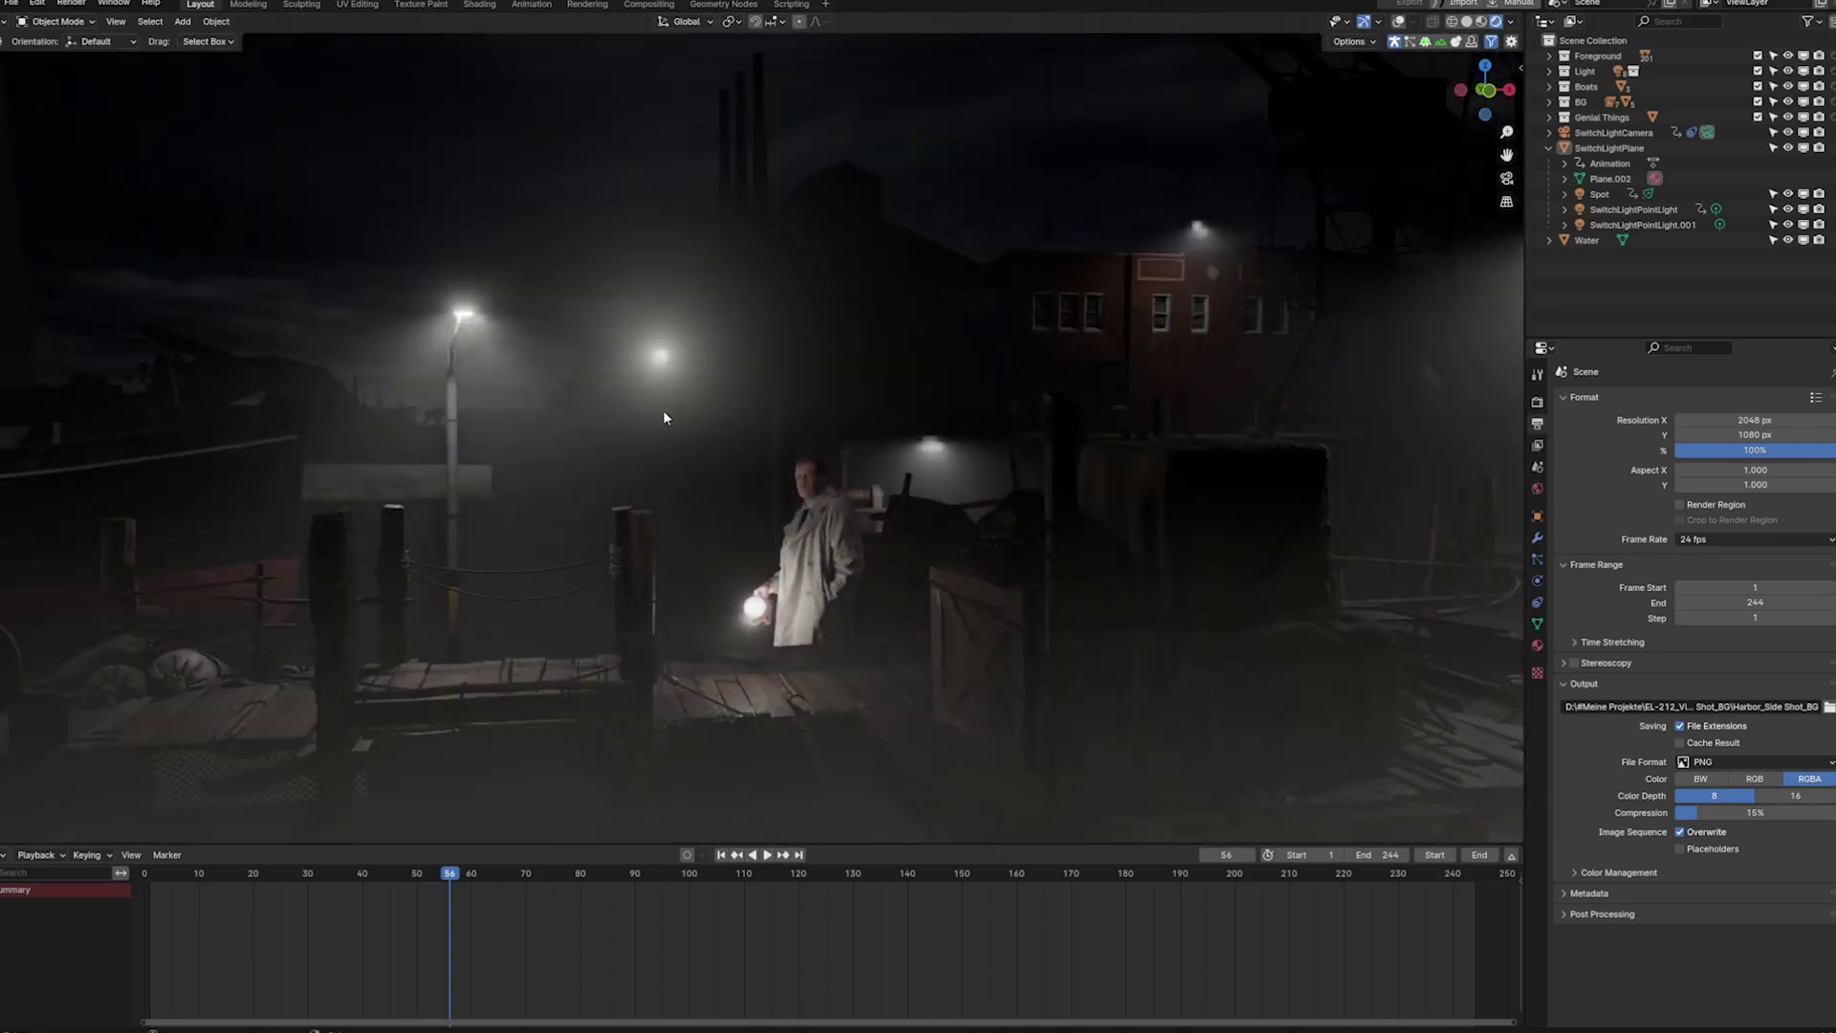
pyautogui.press('KP_0')
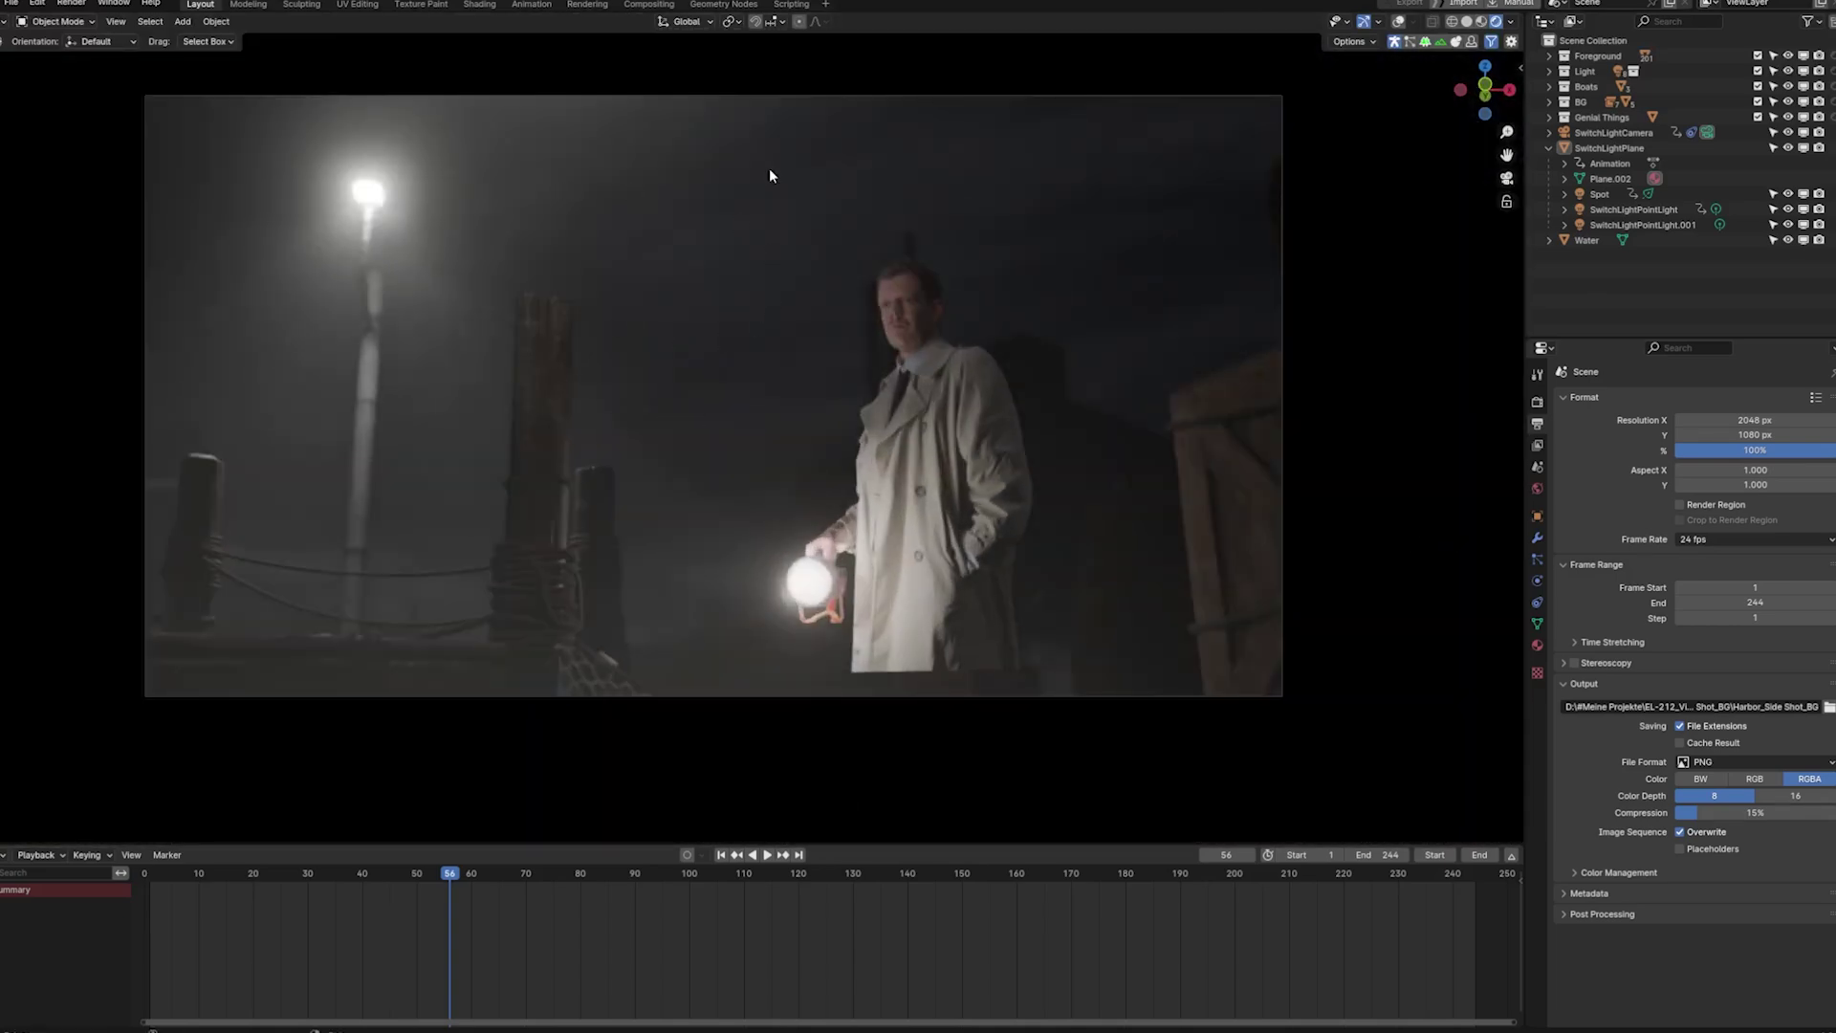
# Turn on viewport overlays and move the lantern's SwitchLightPointLight about 0.046 m in X, -0.005 m in Y and 0.023 m in Z
pyautogui.hotkey('shift', 'alt', 'z')
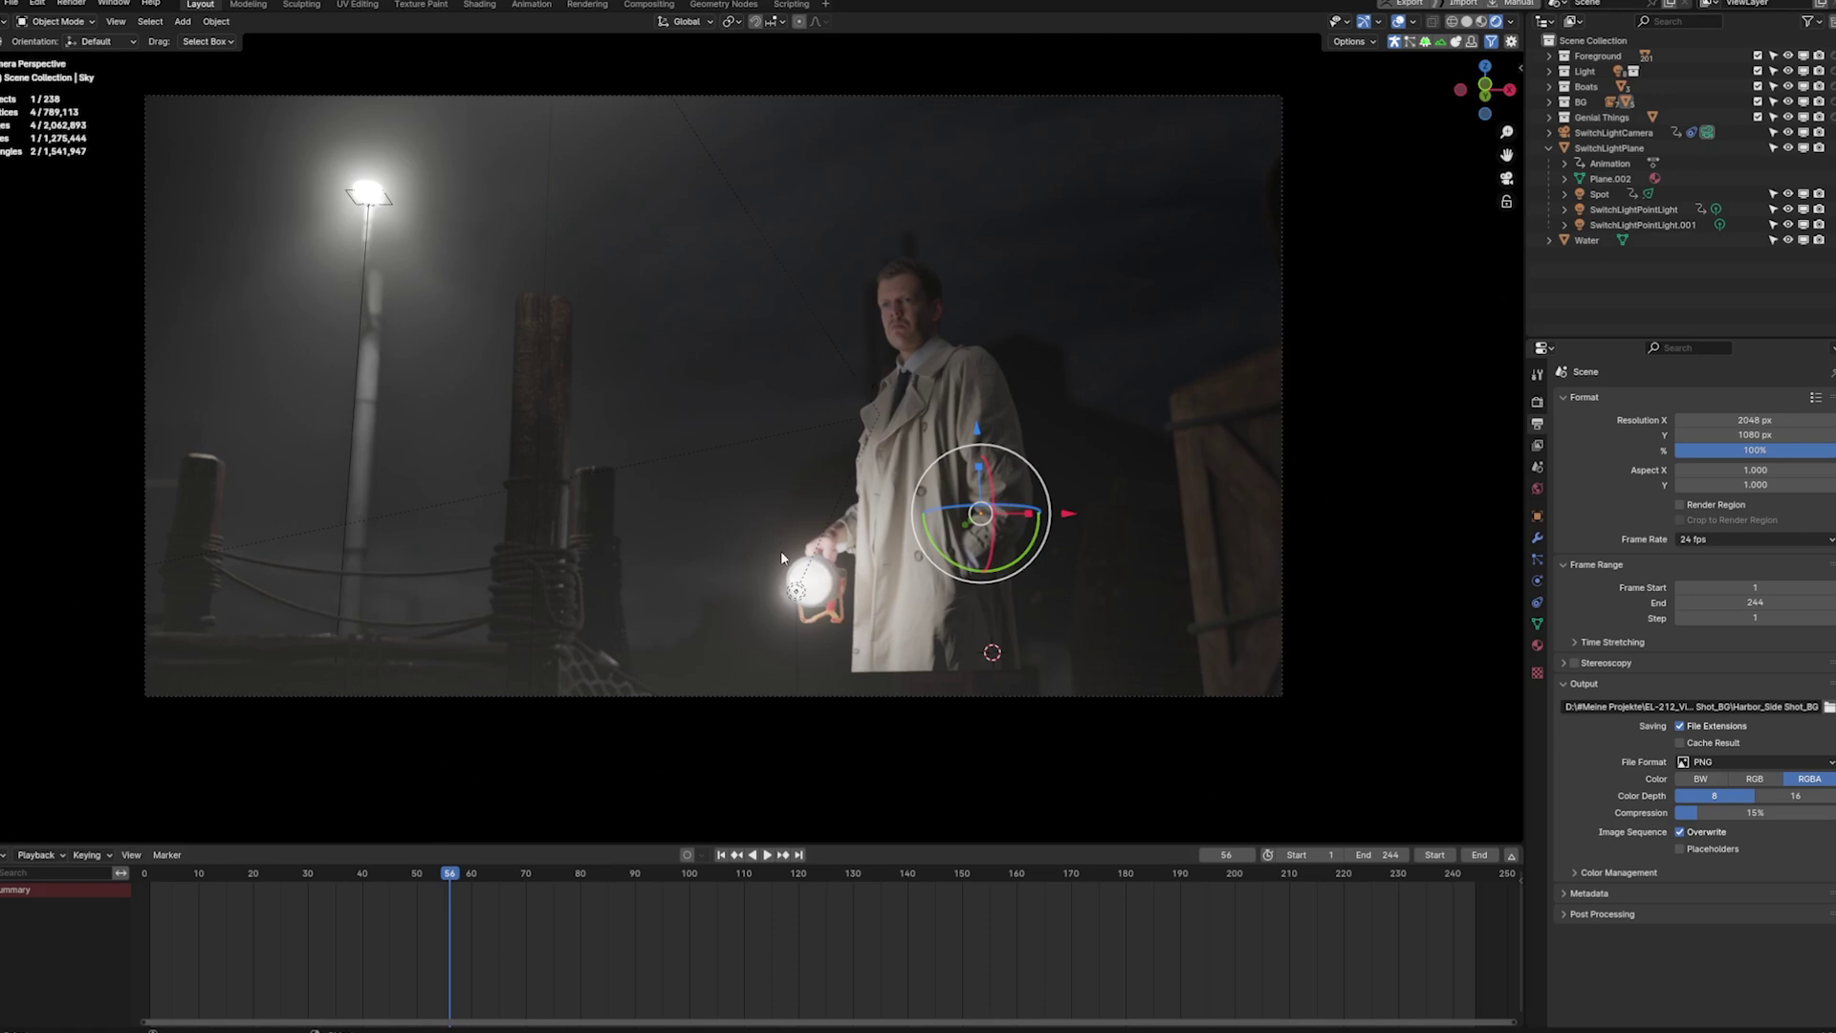
pyautogui.click(798, 591)
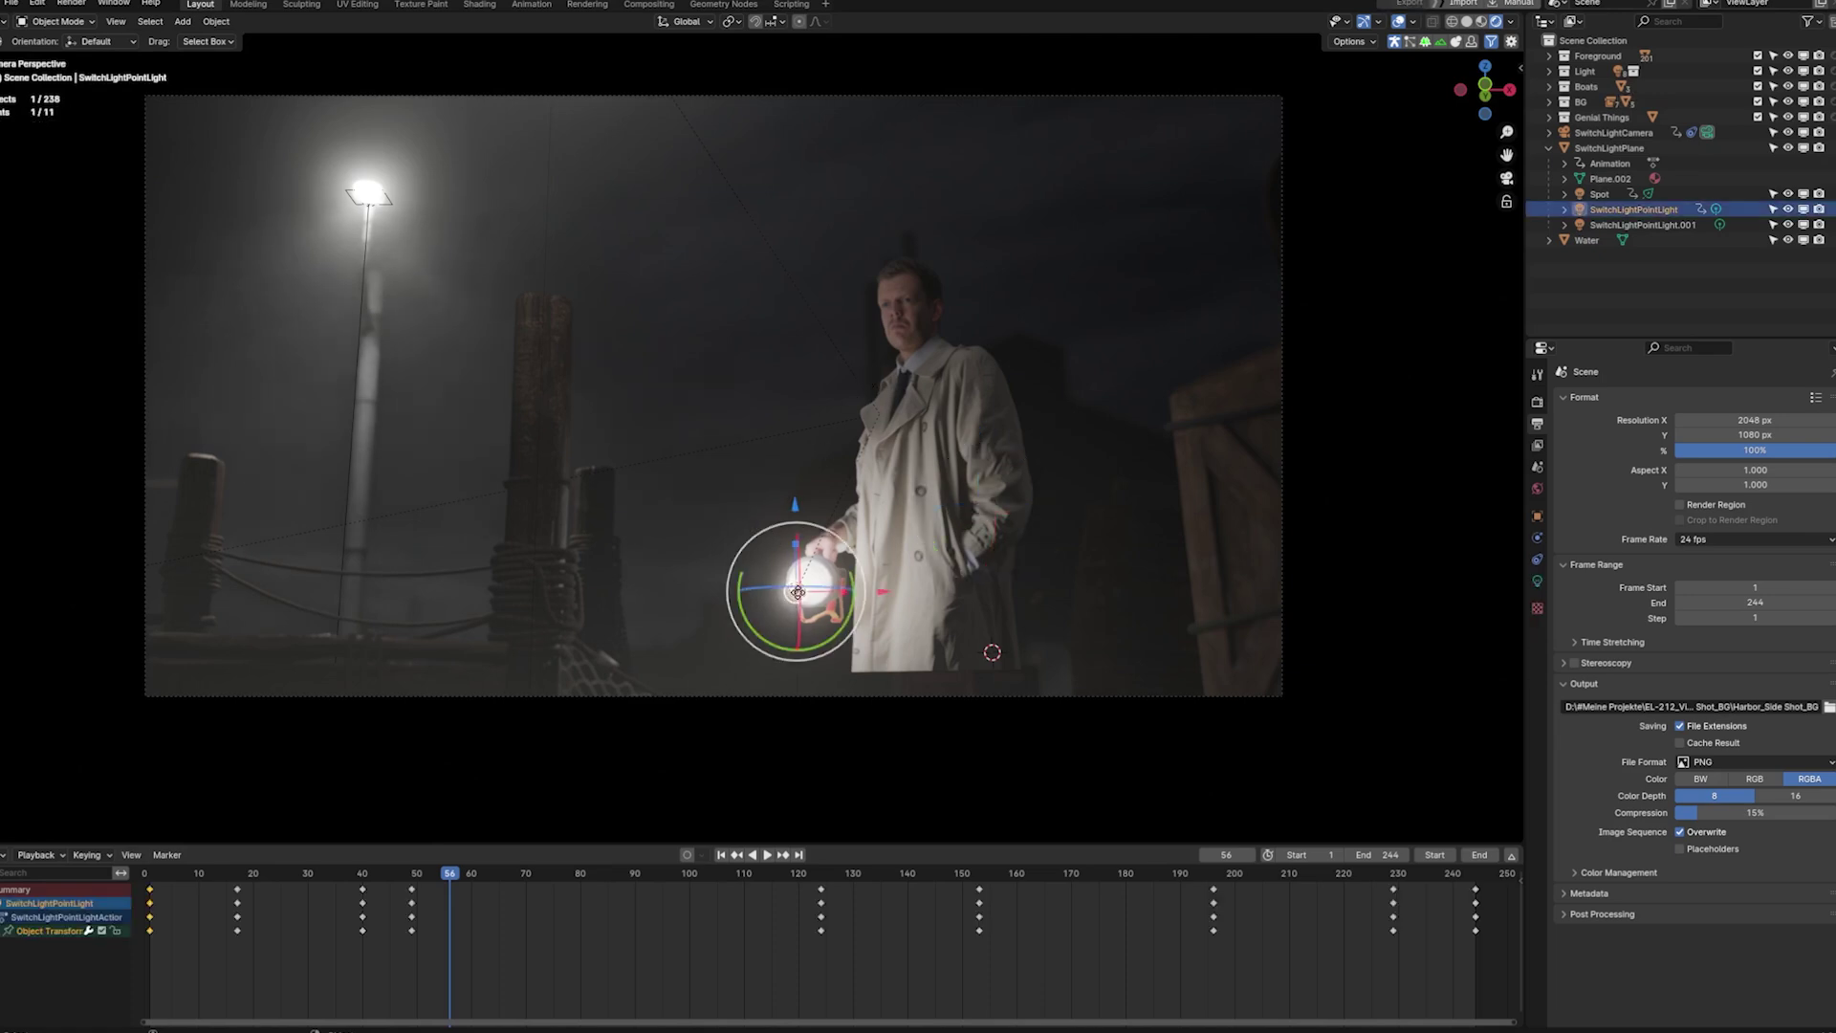
pyautogui.press('g')
pyautogui.click(822, 552)
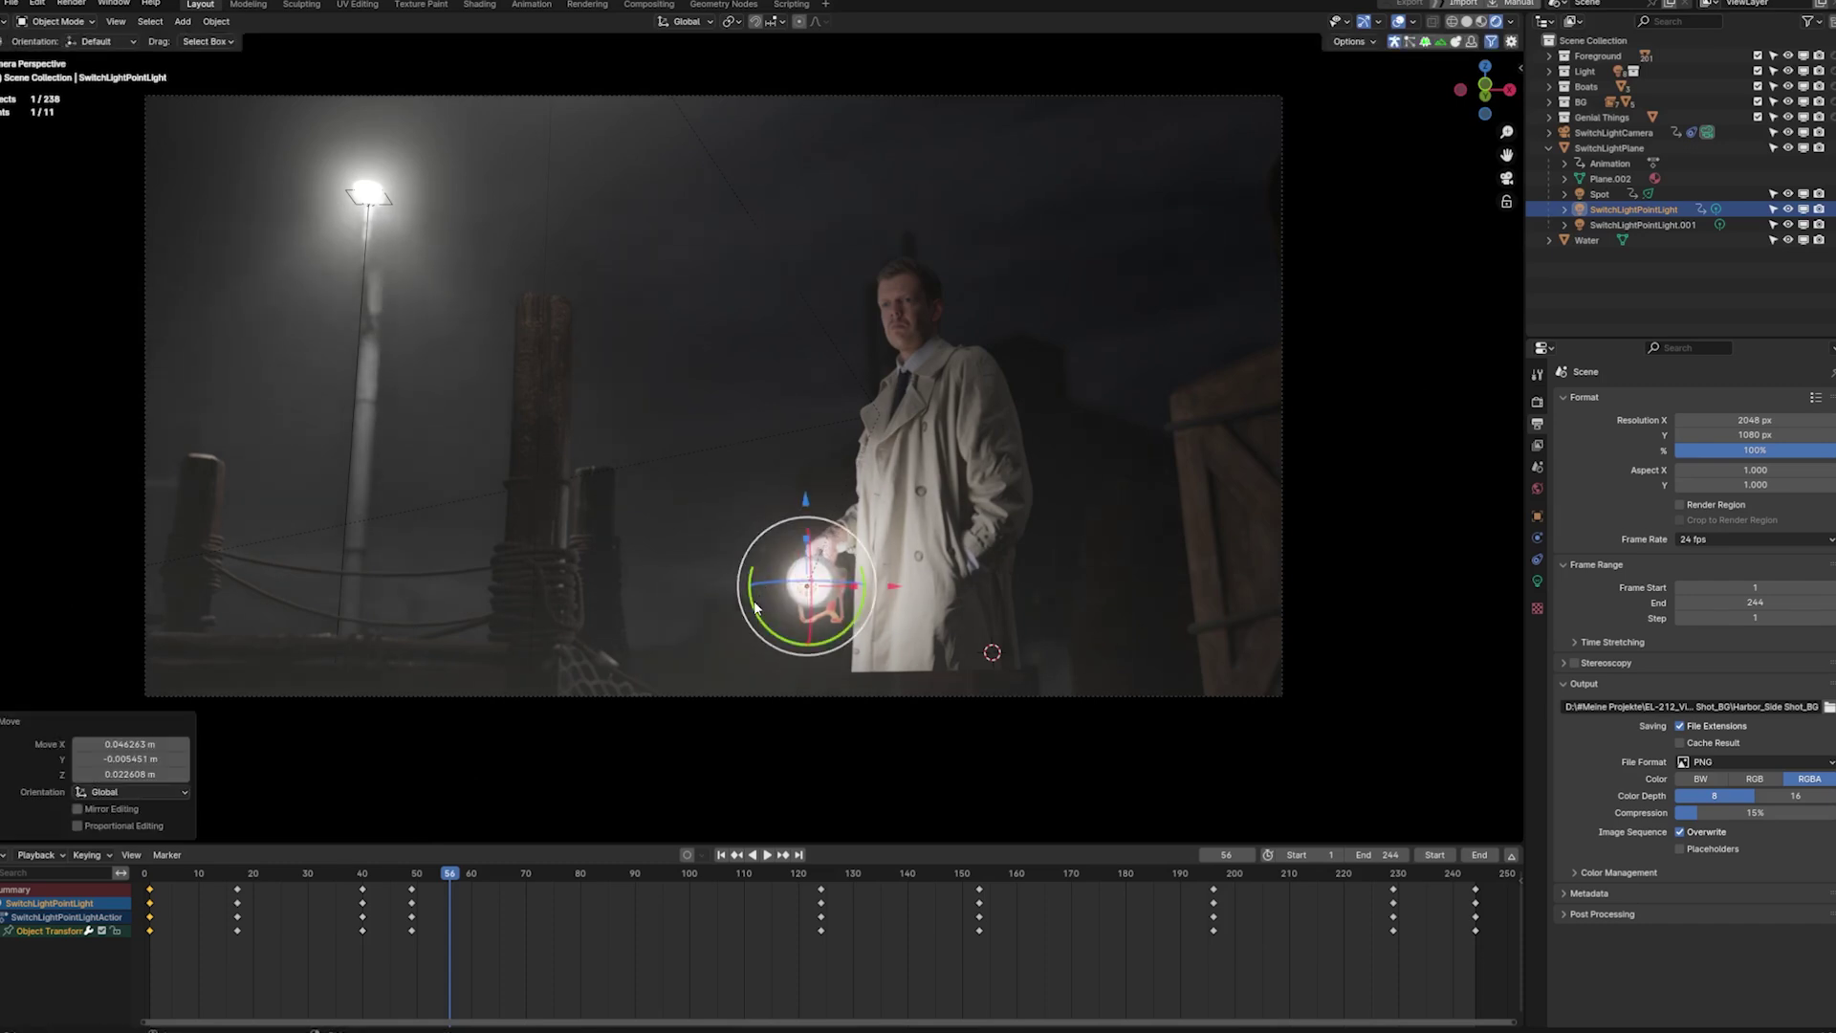
# Hide SwitchLightPointLight and play the animation forward to frame 62
pyautogui.press('h')
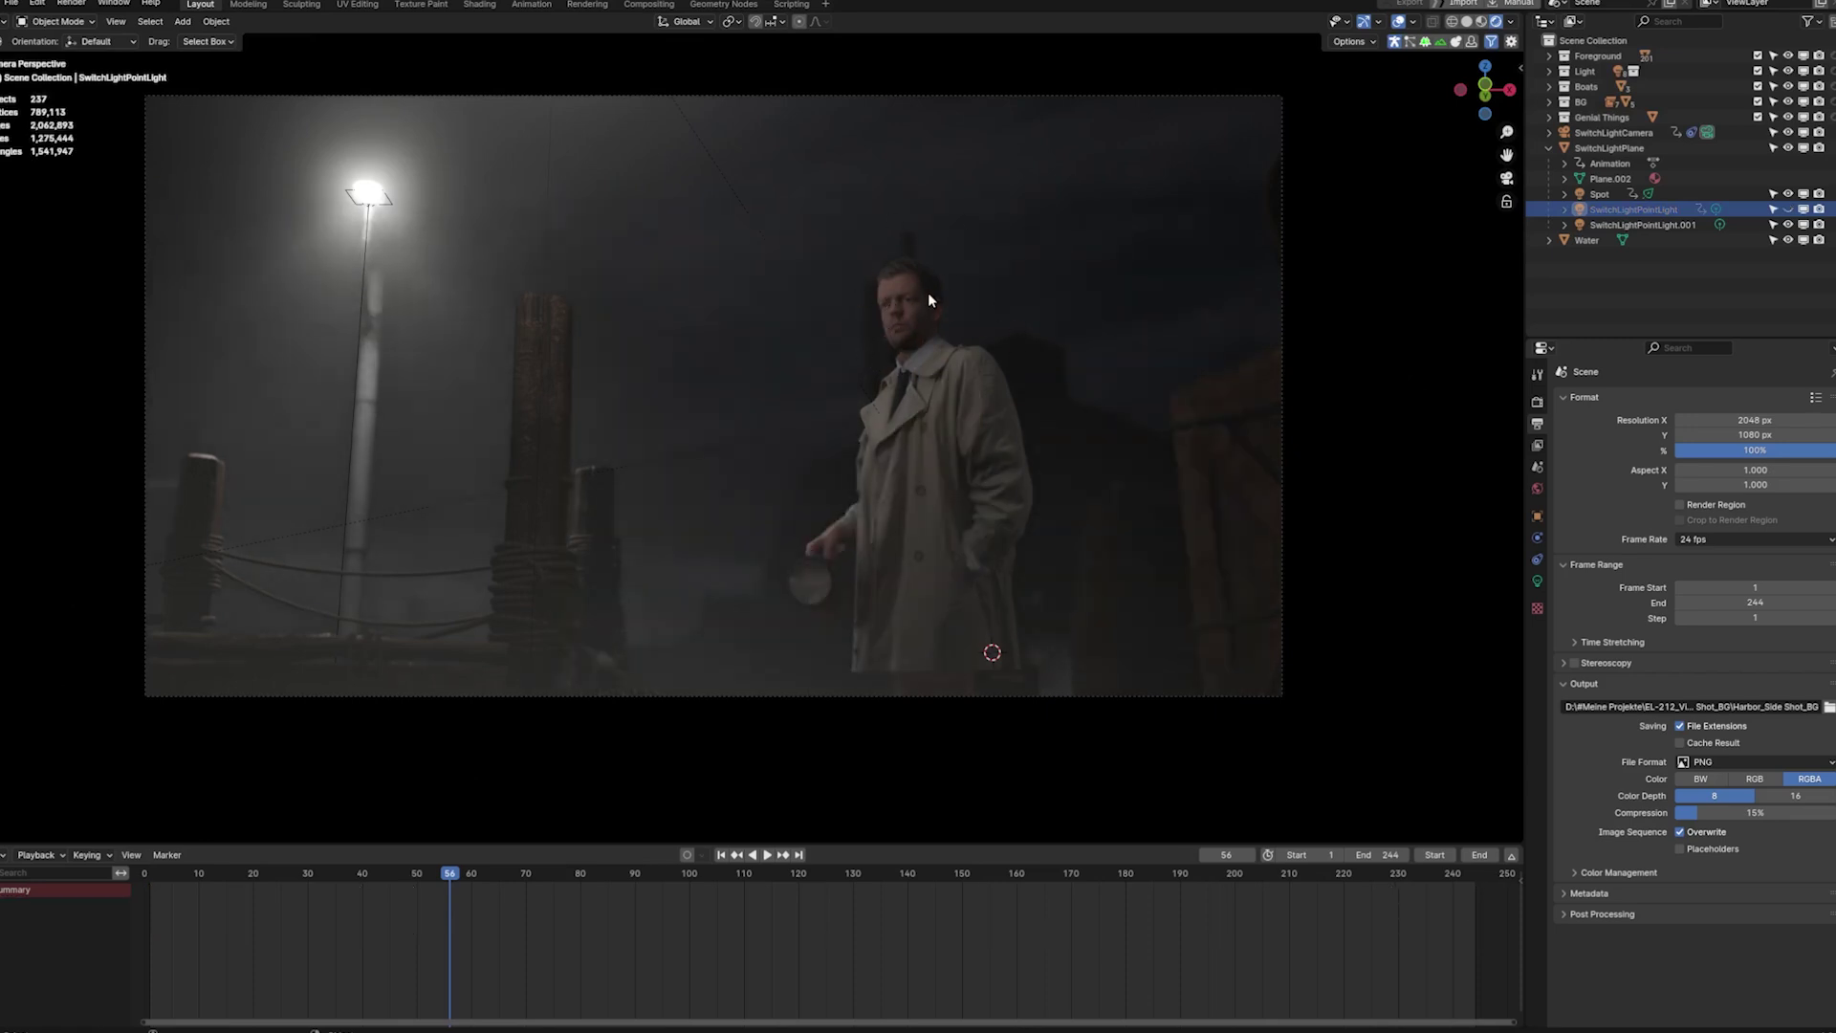
pyautogui.press('space')
pyautogui.press('space')
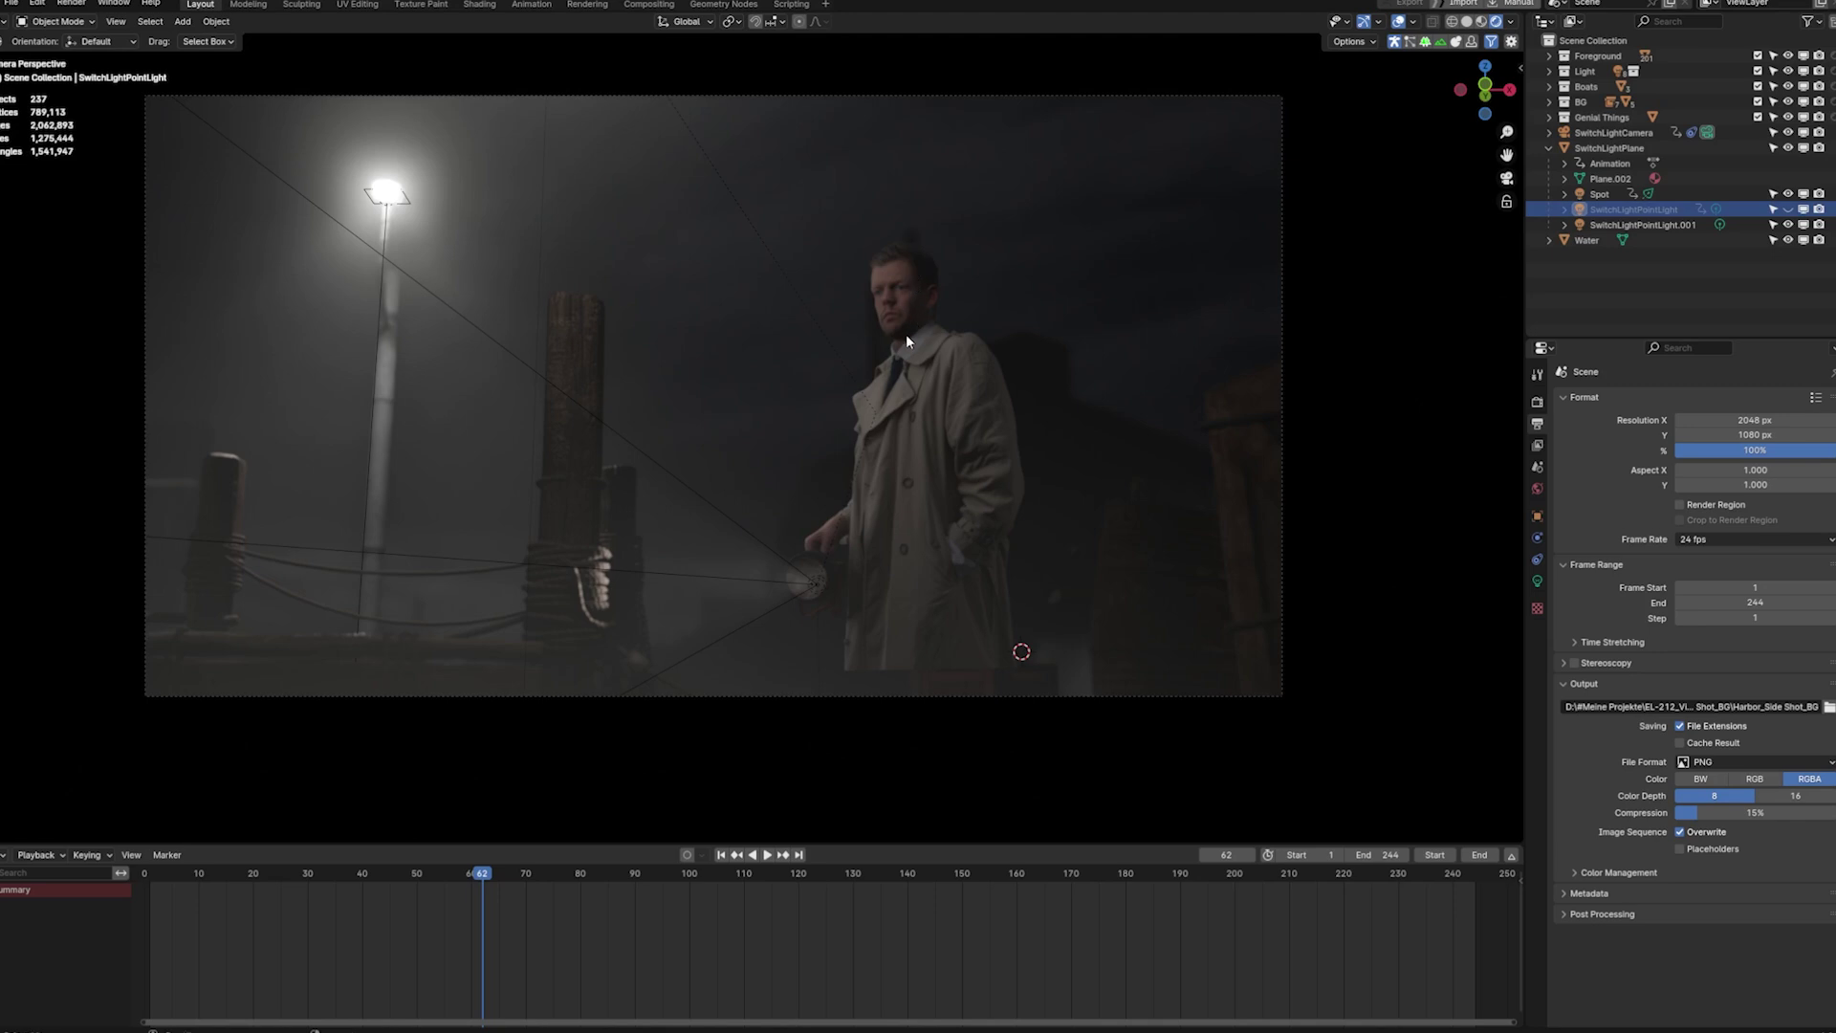
# Move the lantern's Spot light about -0.067 m in X, -0.010 m in Y and 0.042 m in Z, and reveal all hidden objects
pyautogui.click(818, 583)
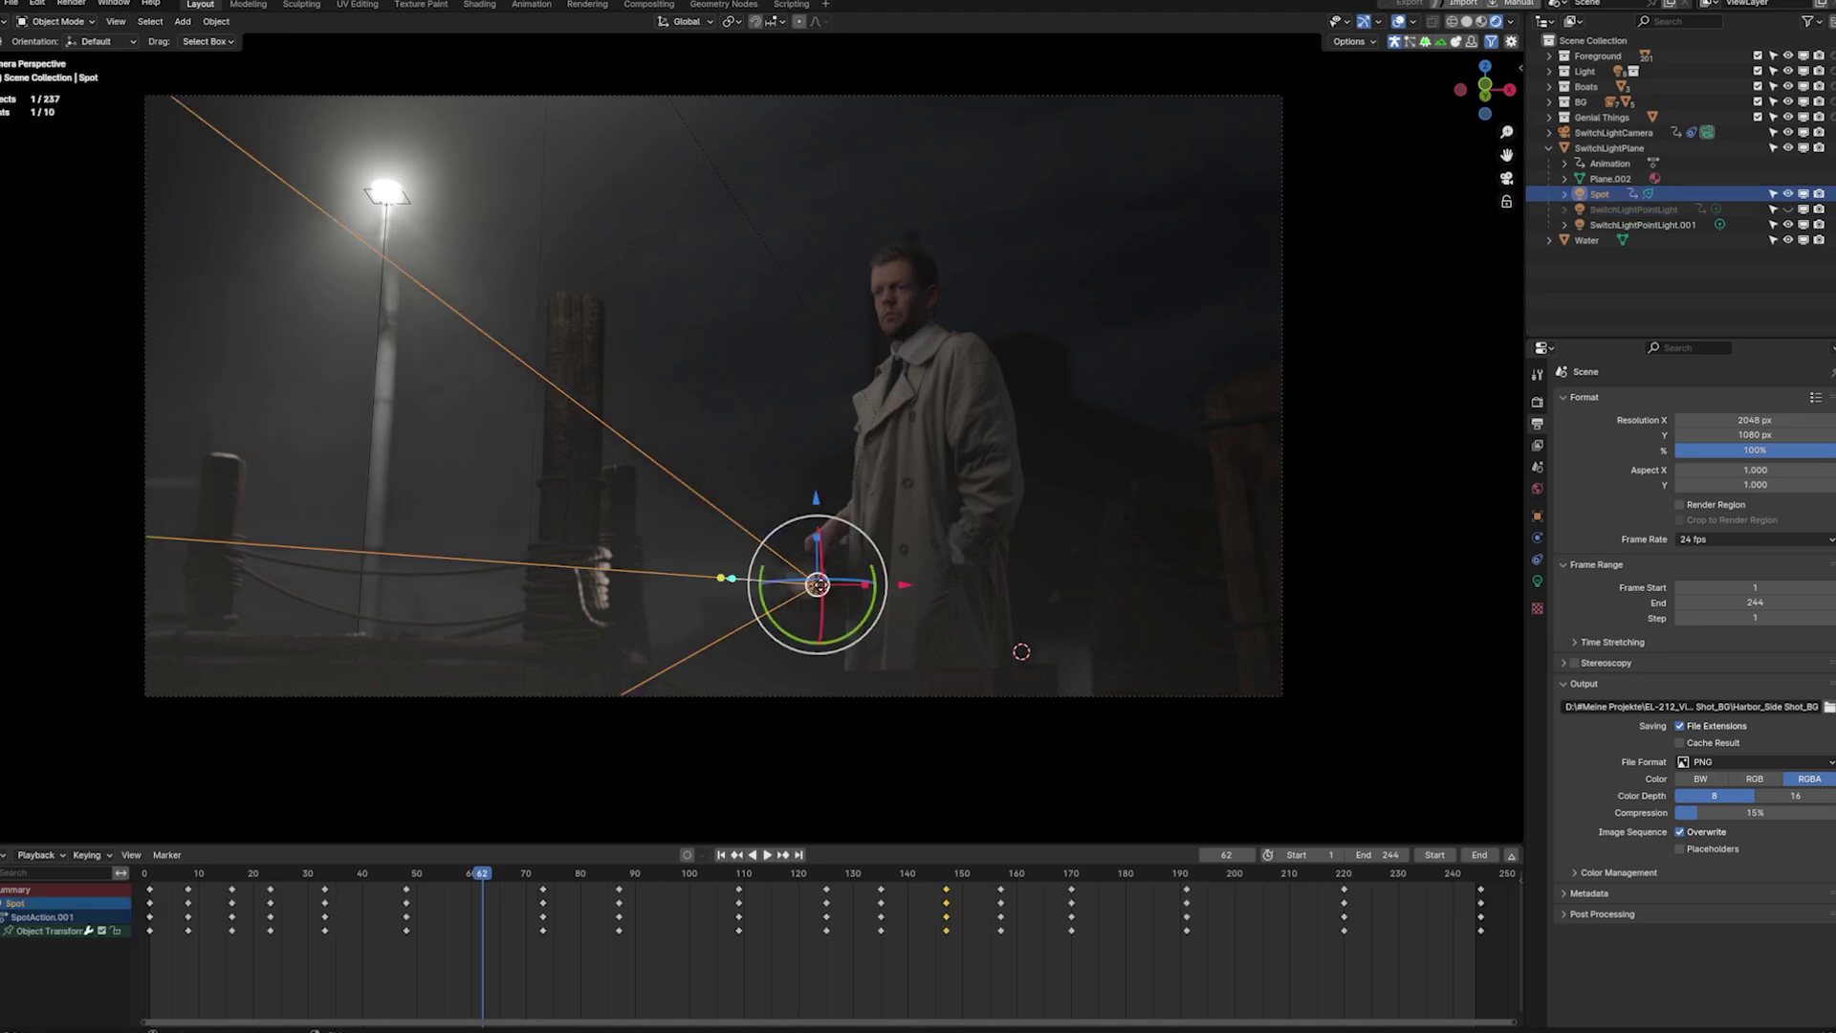
pyautogui.moveTo(818, 583); pyautogui.dragTo(801, 574)
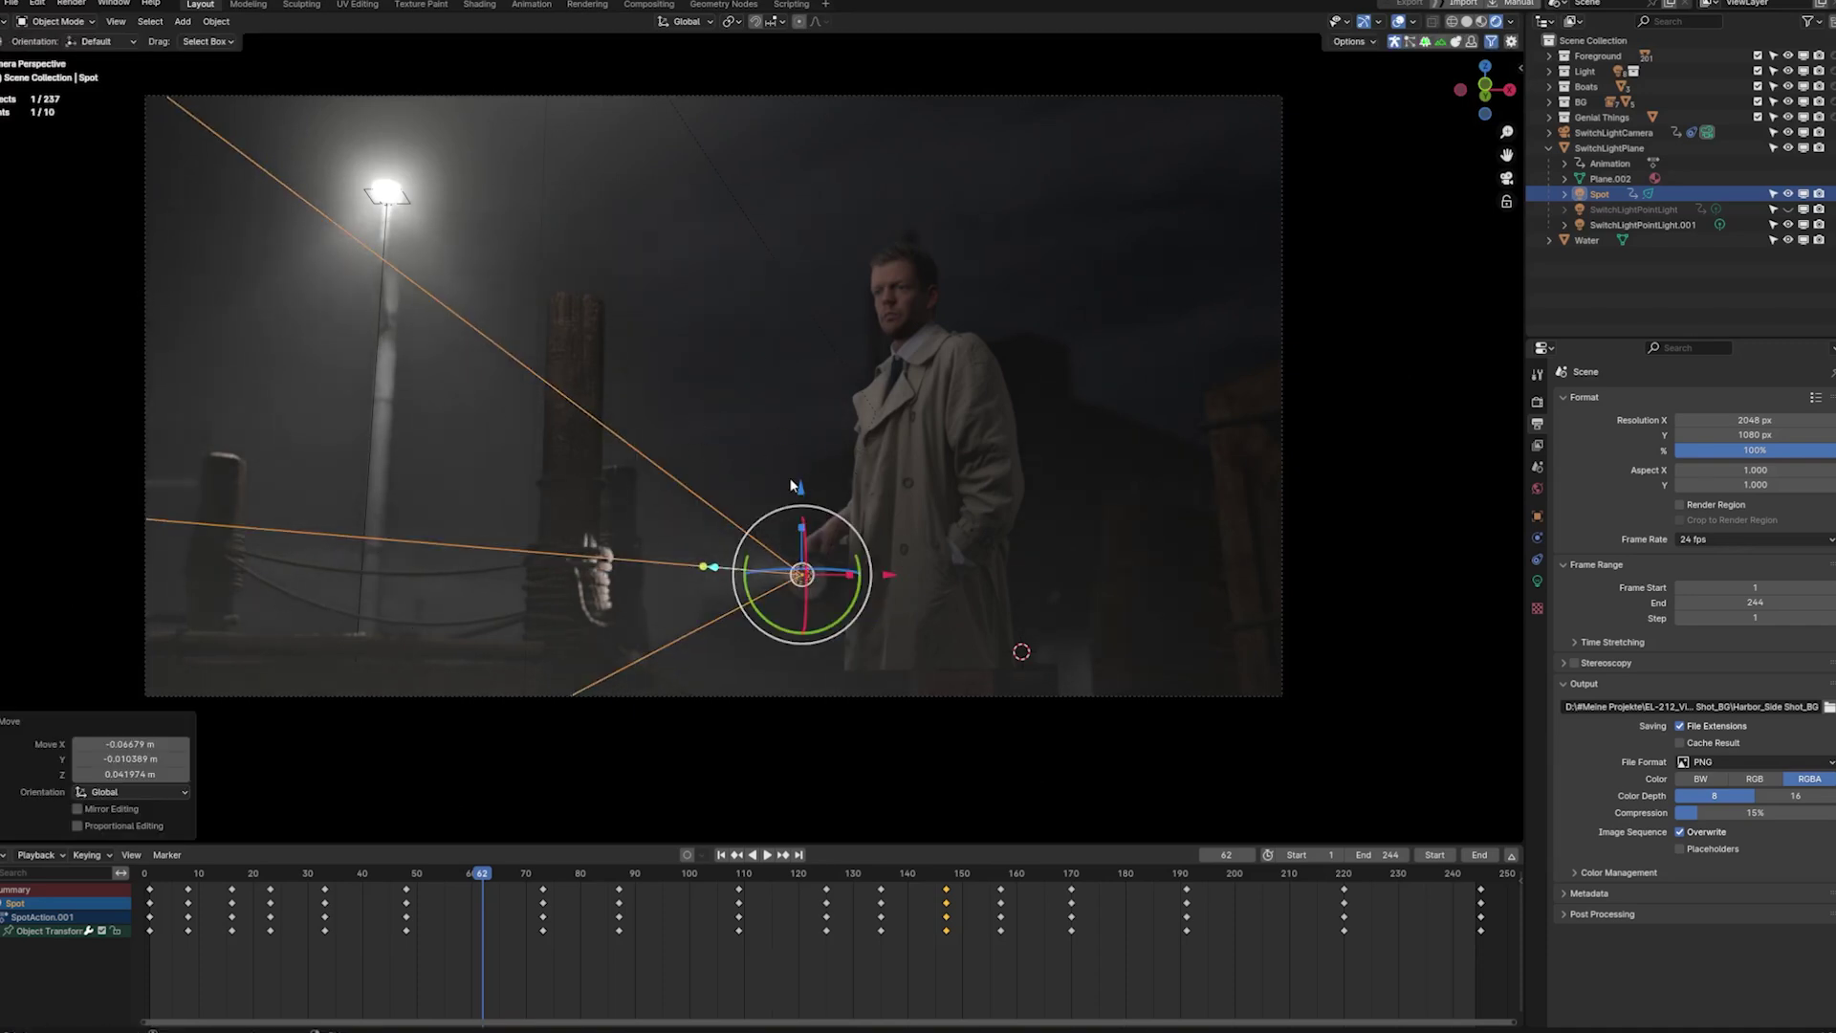
pyautogui.hotkey('alt', 'h')
# View the harbor from outside the camera, hide SwitchLightPointLight.001 above the pier and return to the camera view
pyautogui.moveTo(761, 279); pyautogui.dragTo(802, 315, button='middle')
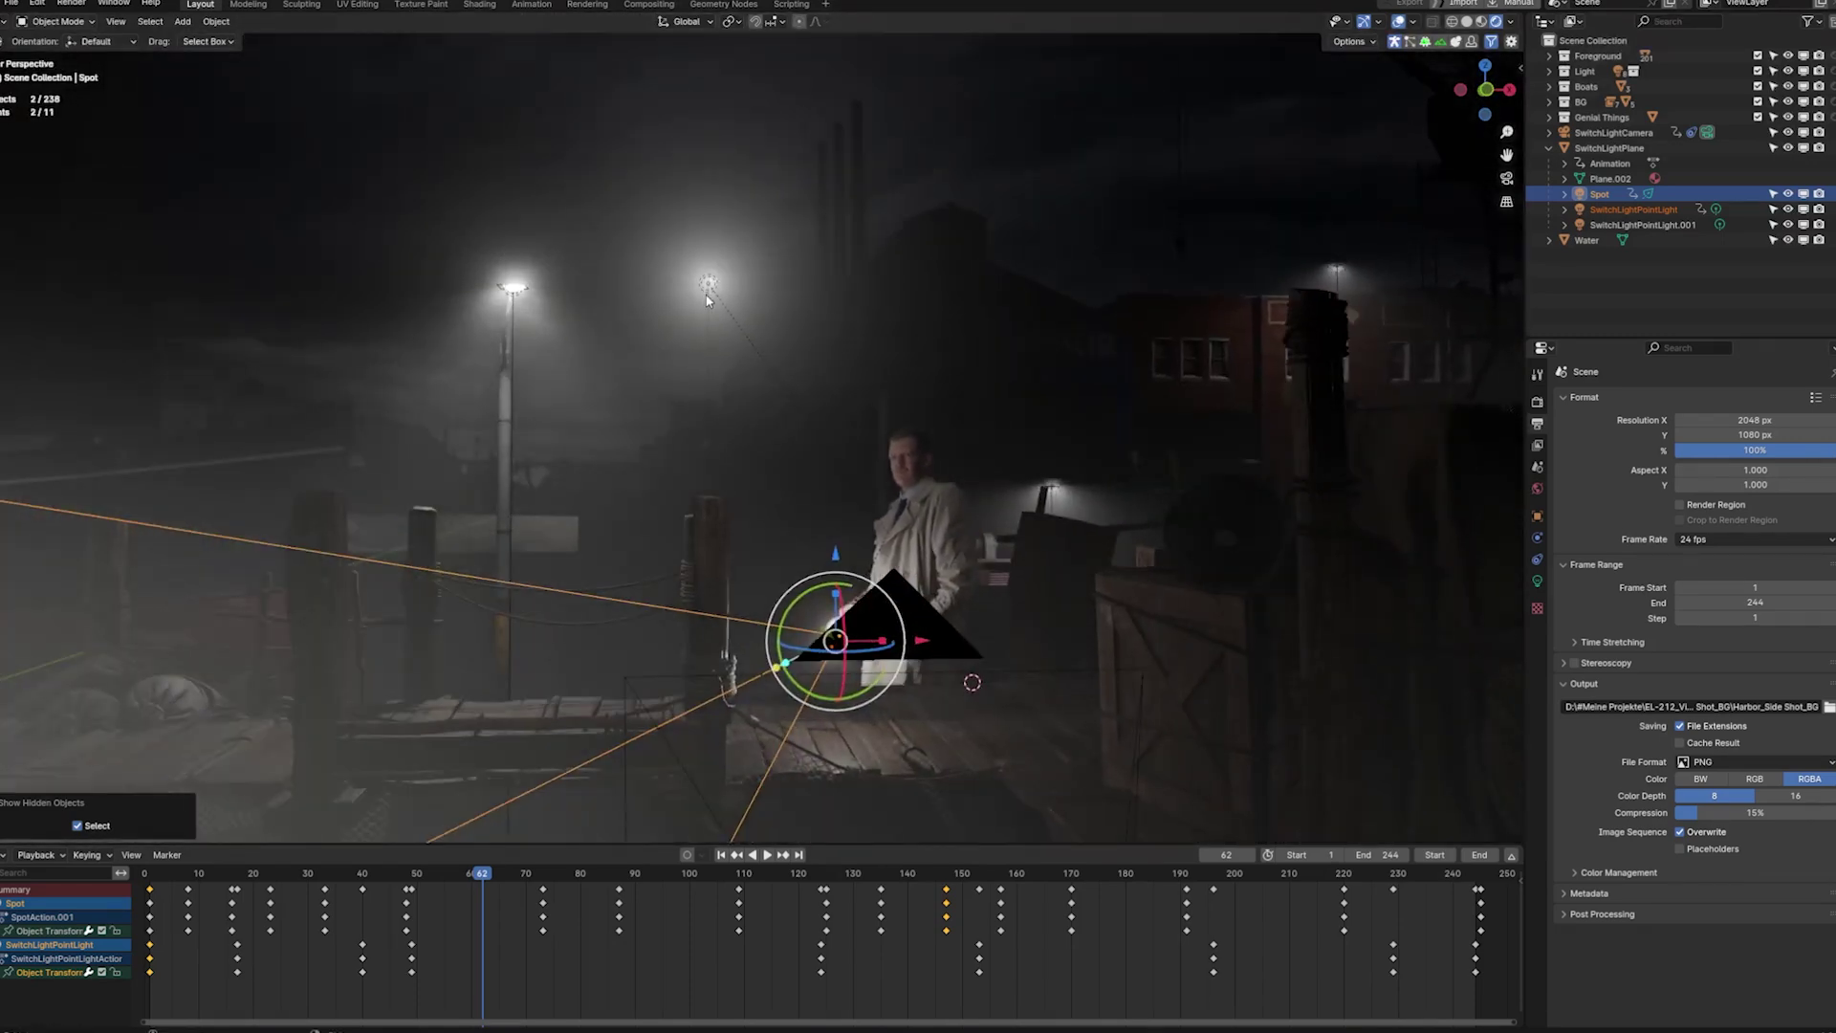
pyautogui.press('KP_0')
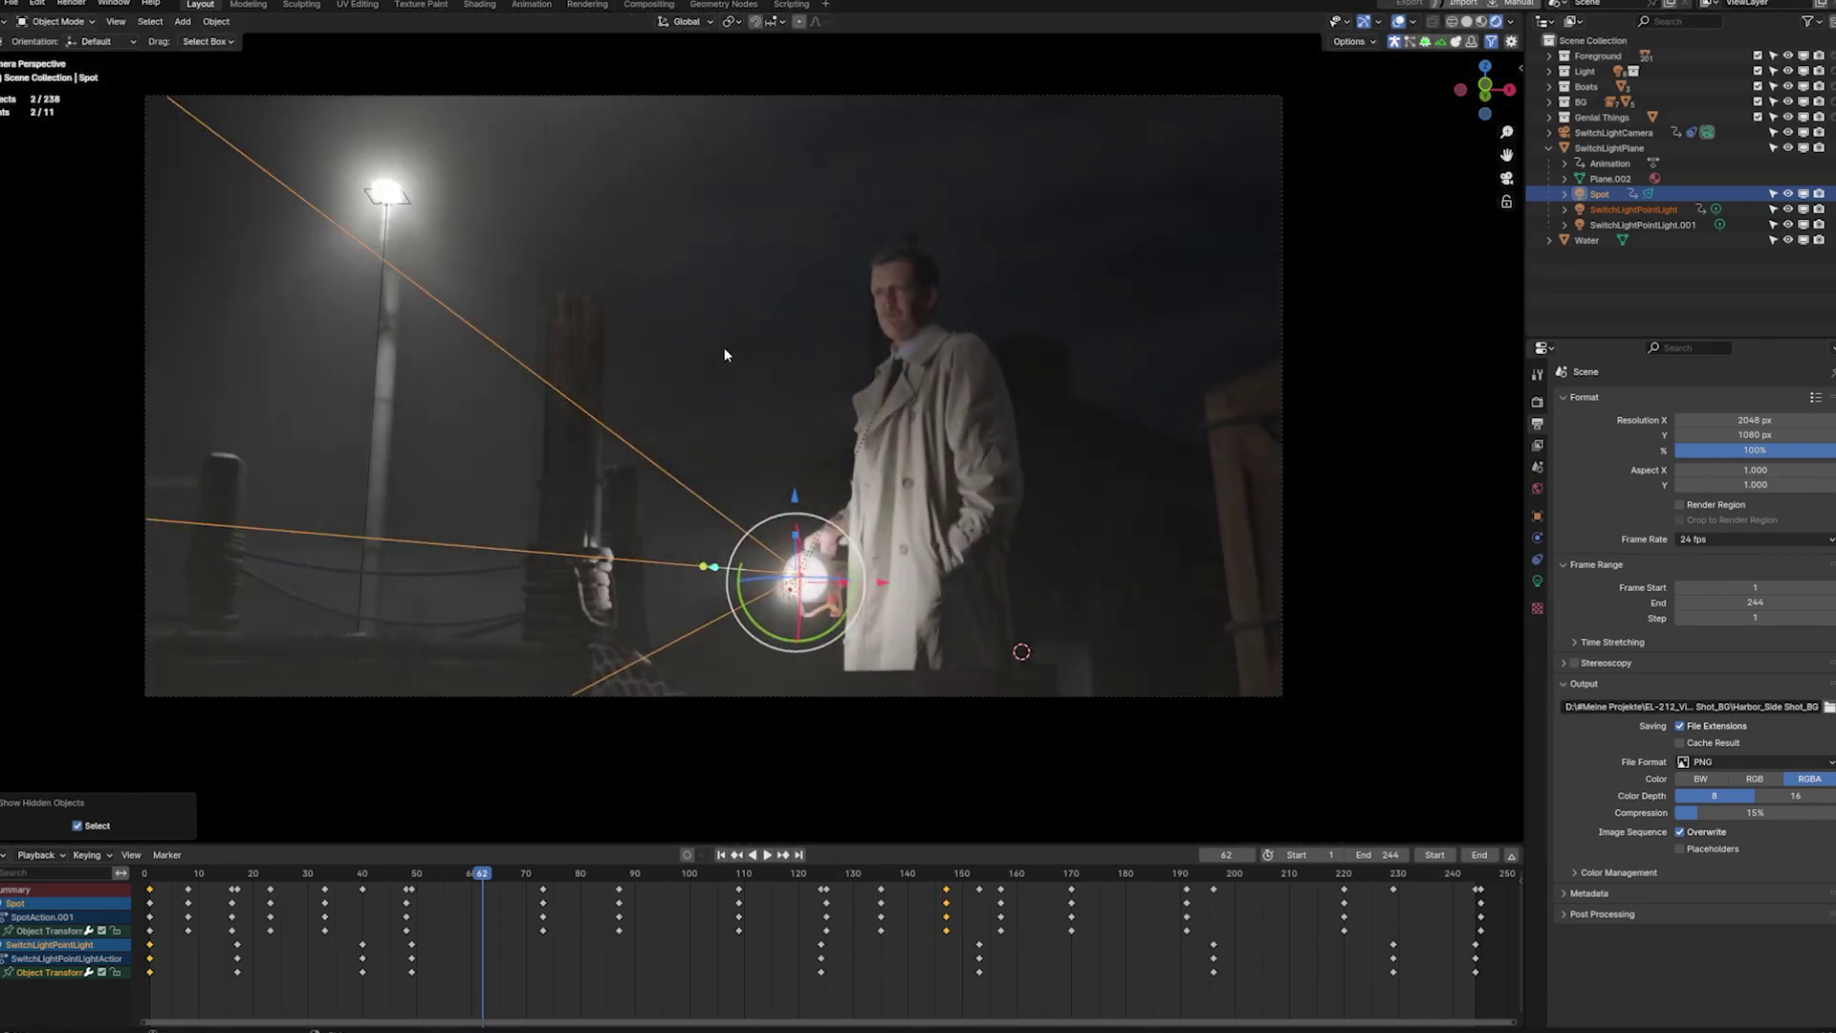
pyautogui.press('KP_0')
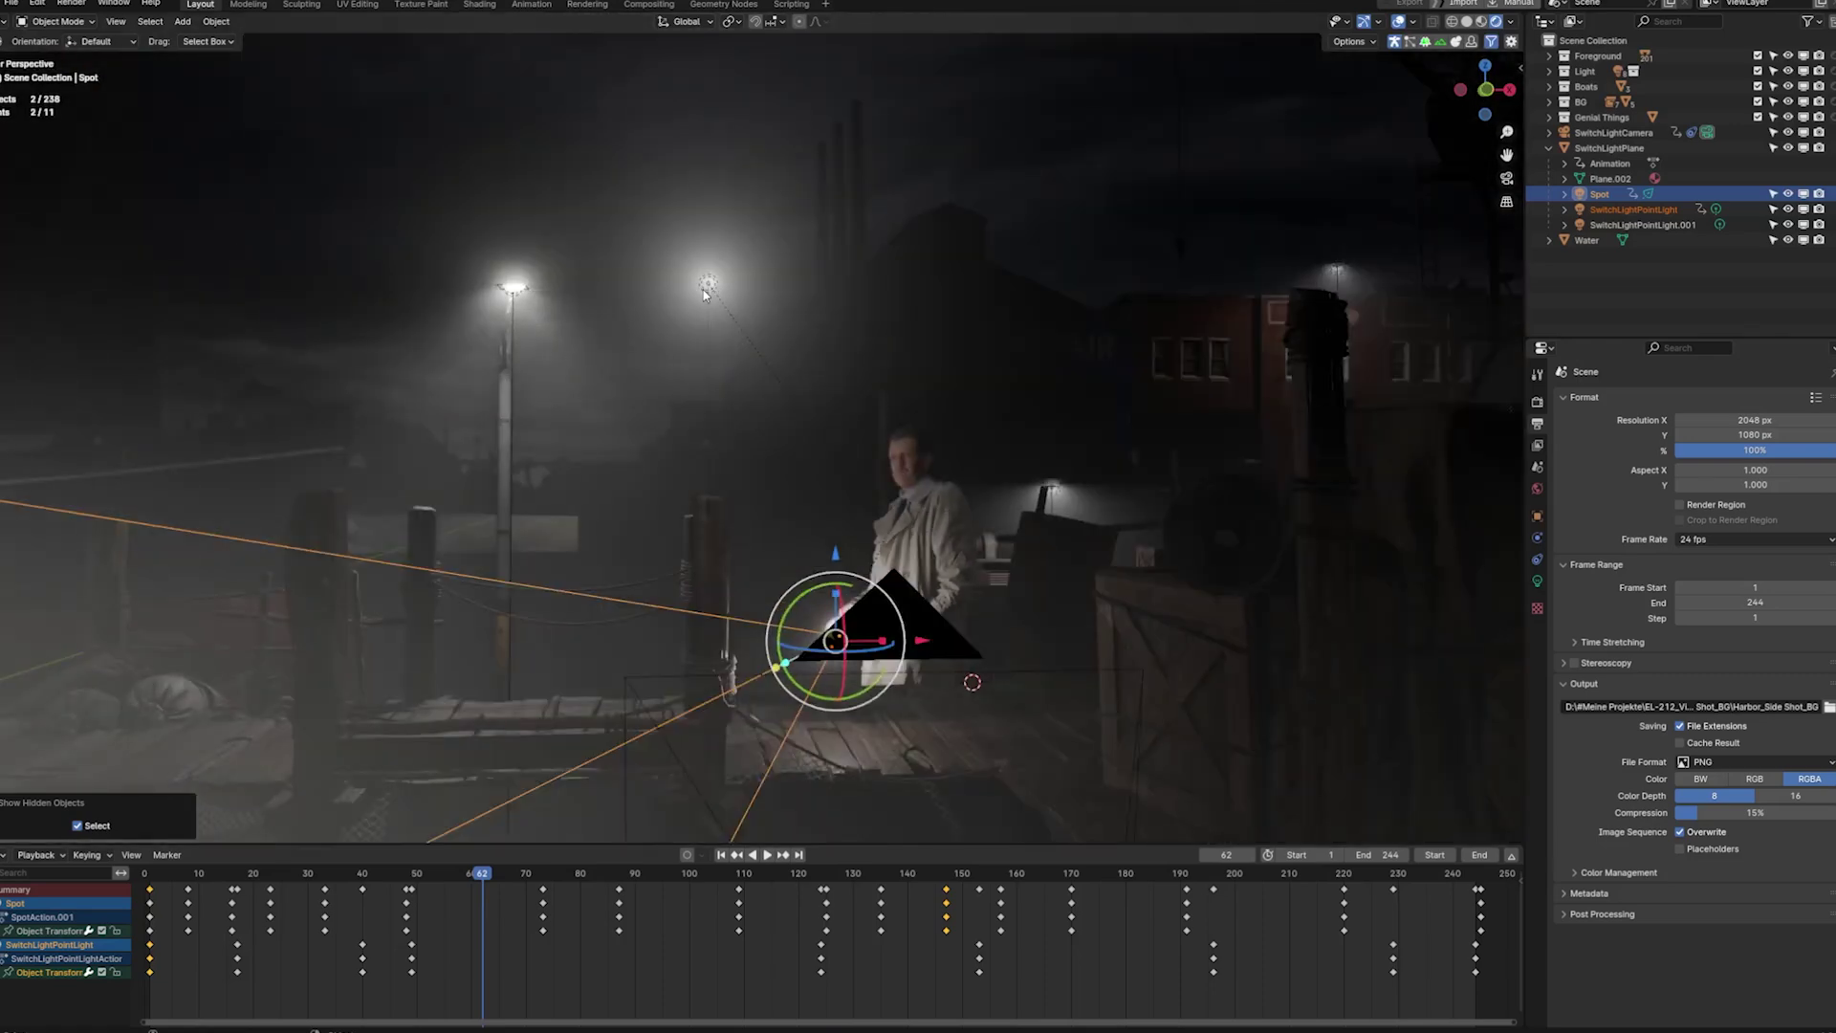
pyautogui.click(703, 287)
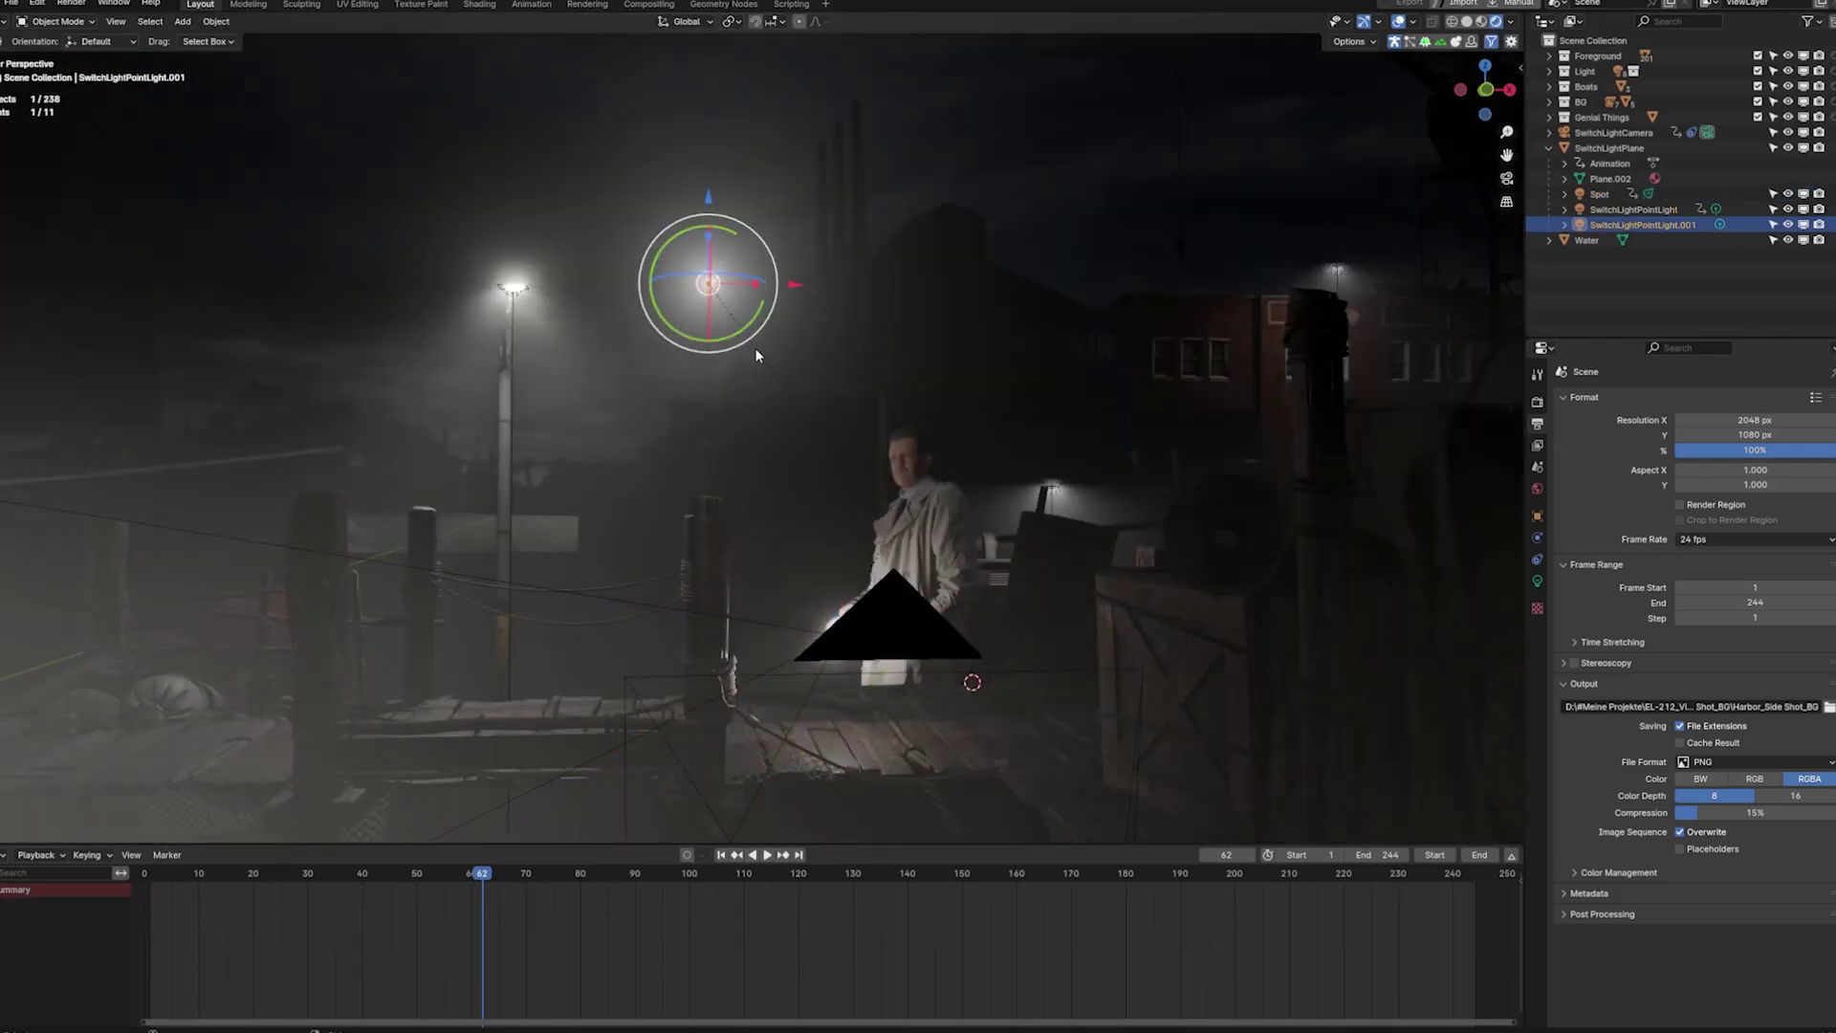
pyautogui.scroll(3, 758, 352)
pyautogui.press('h')
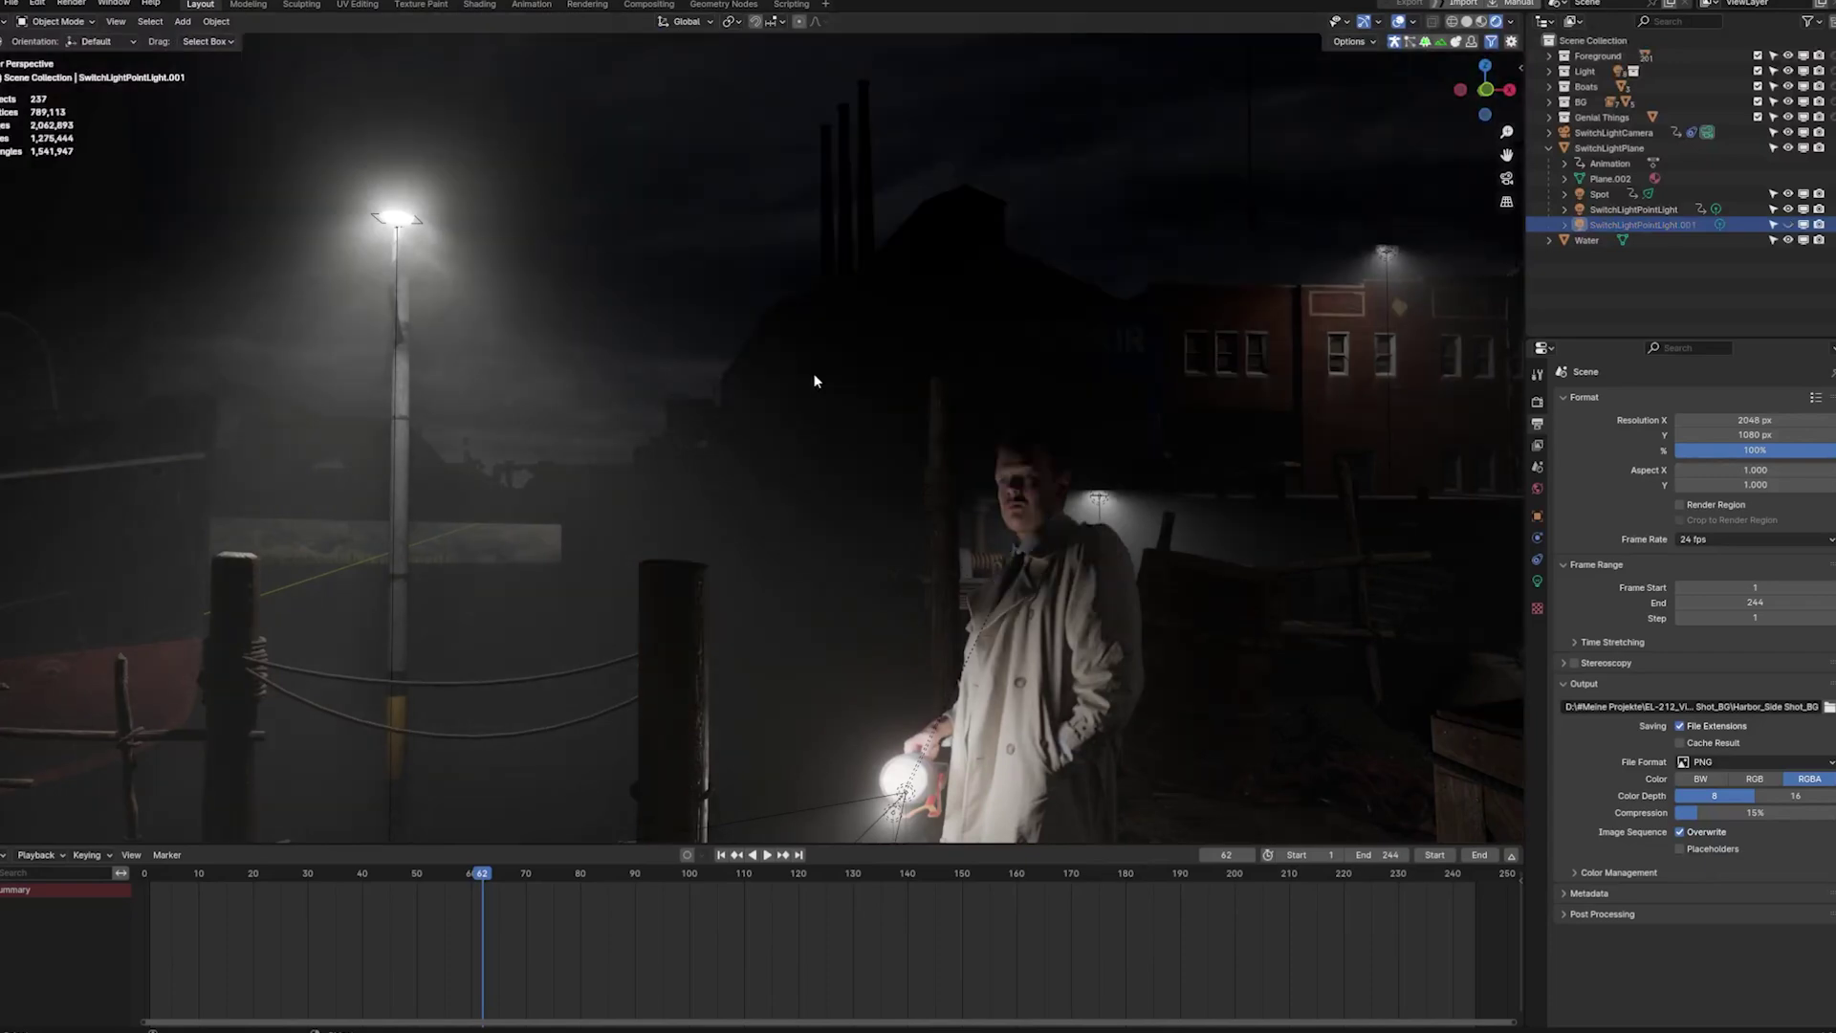
pyautogui.press('KP_0')
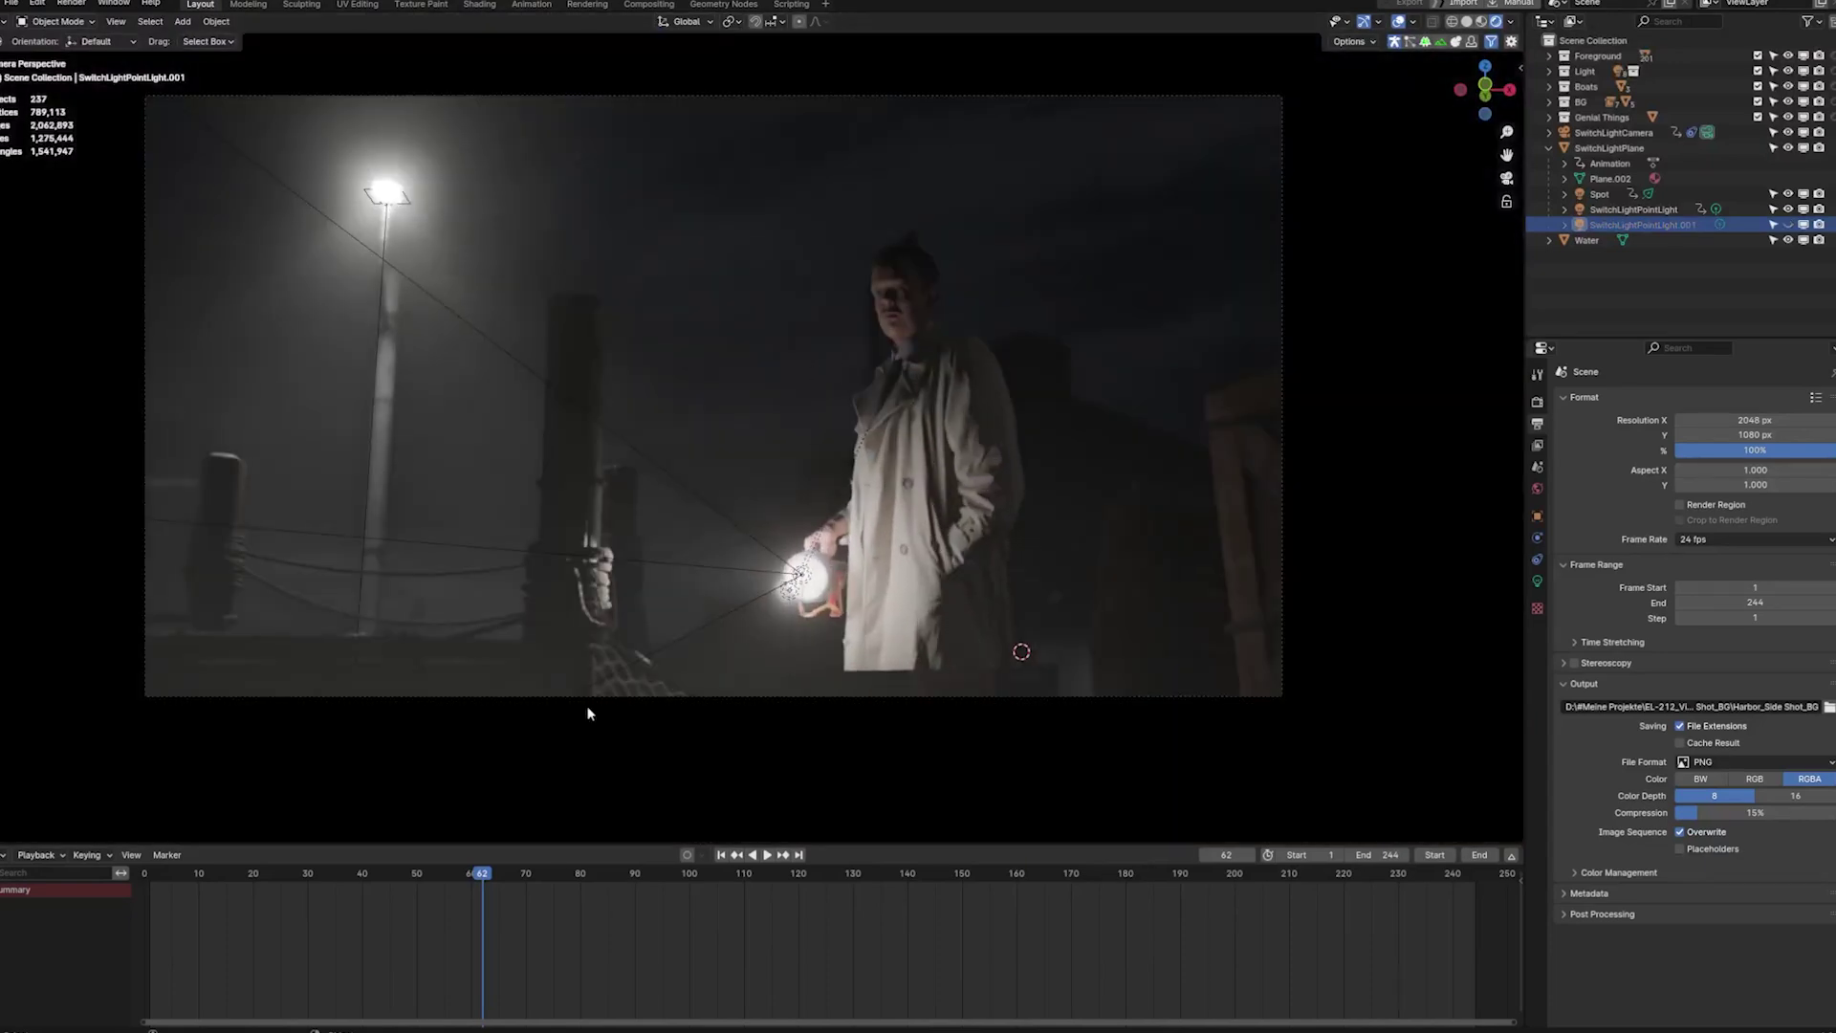
# Play the animation to frame 95 and examine the lighting on the man's face and coat up close
pyautogui.press('space')
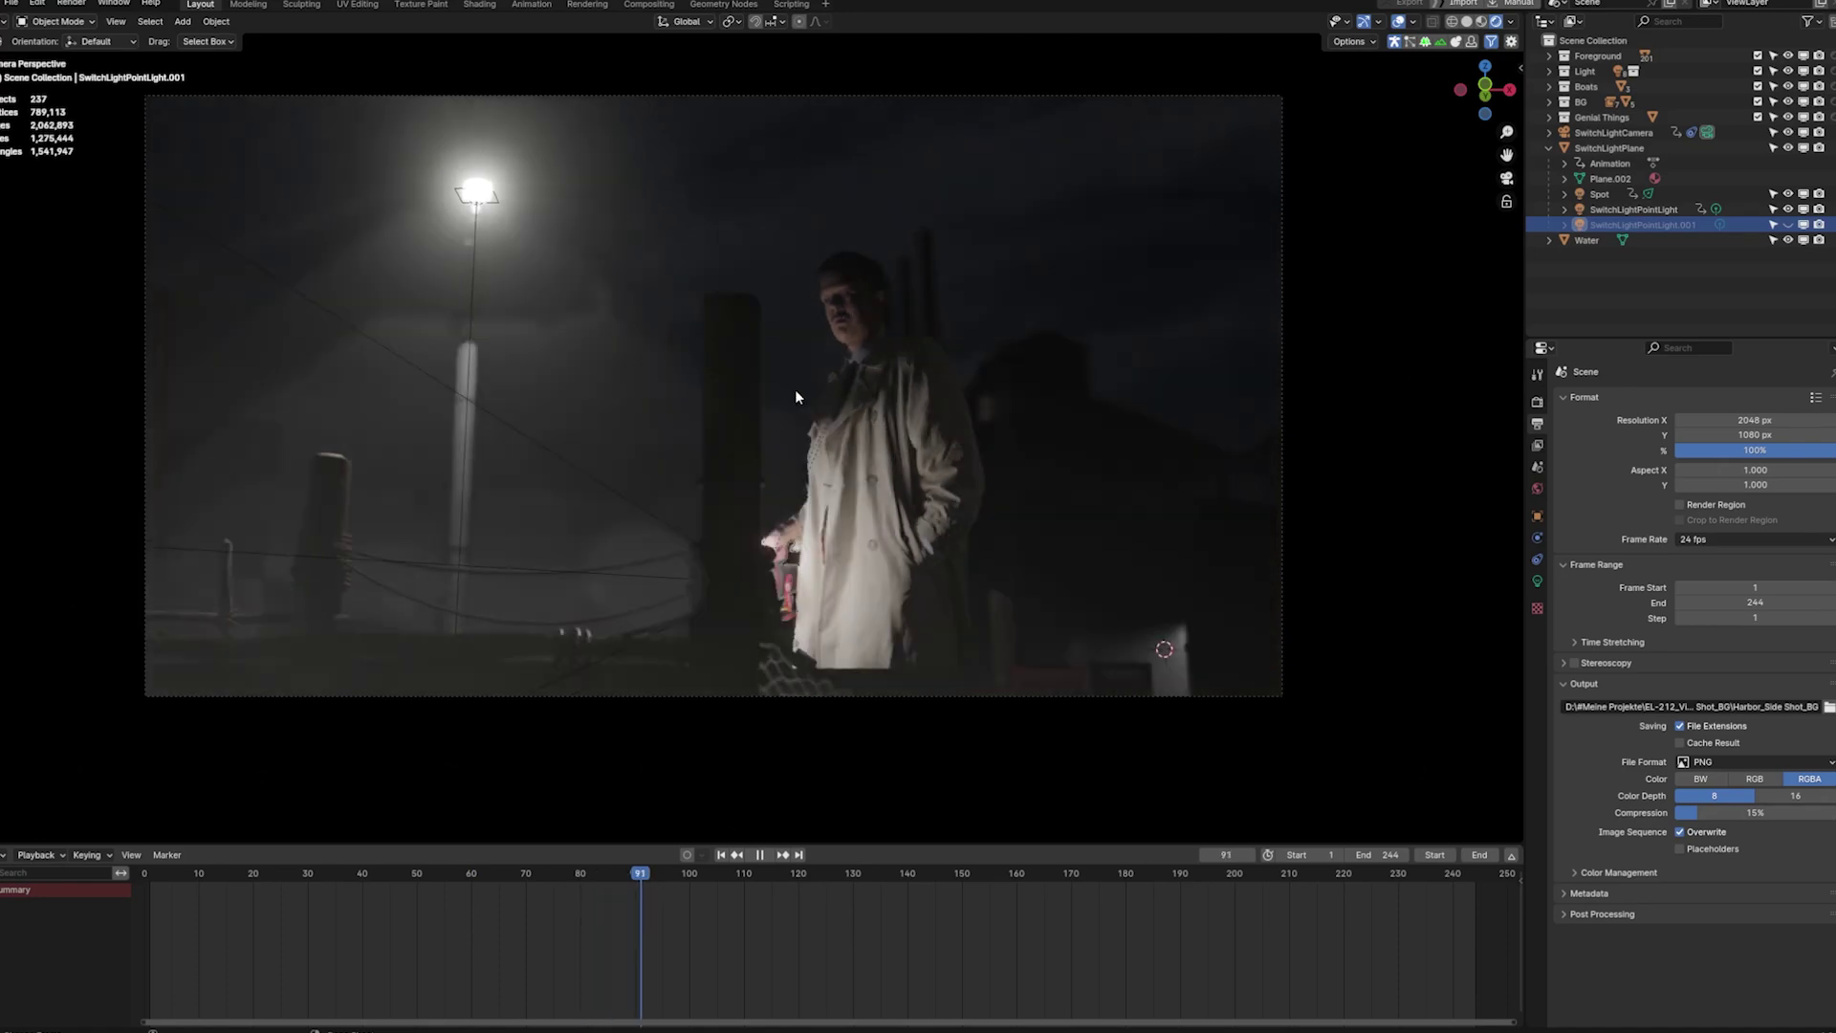
pyautogui.press('space')
pyautogui.scroll(5, 840, 304)
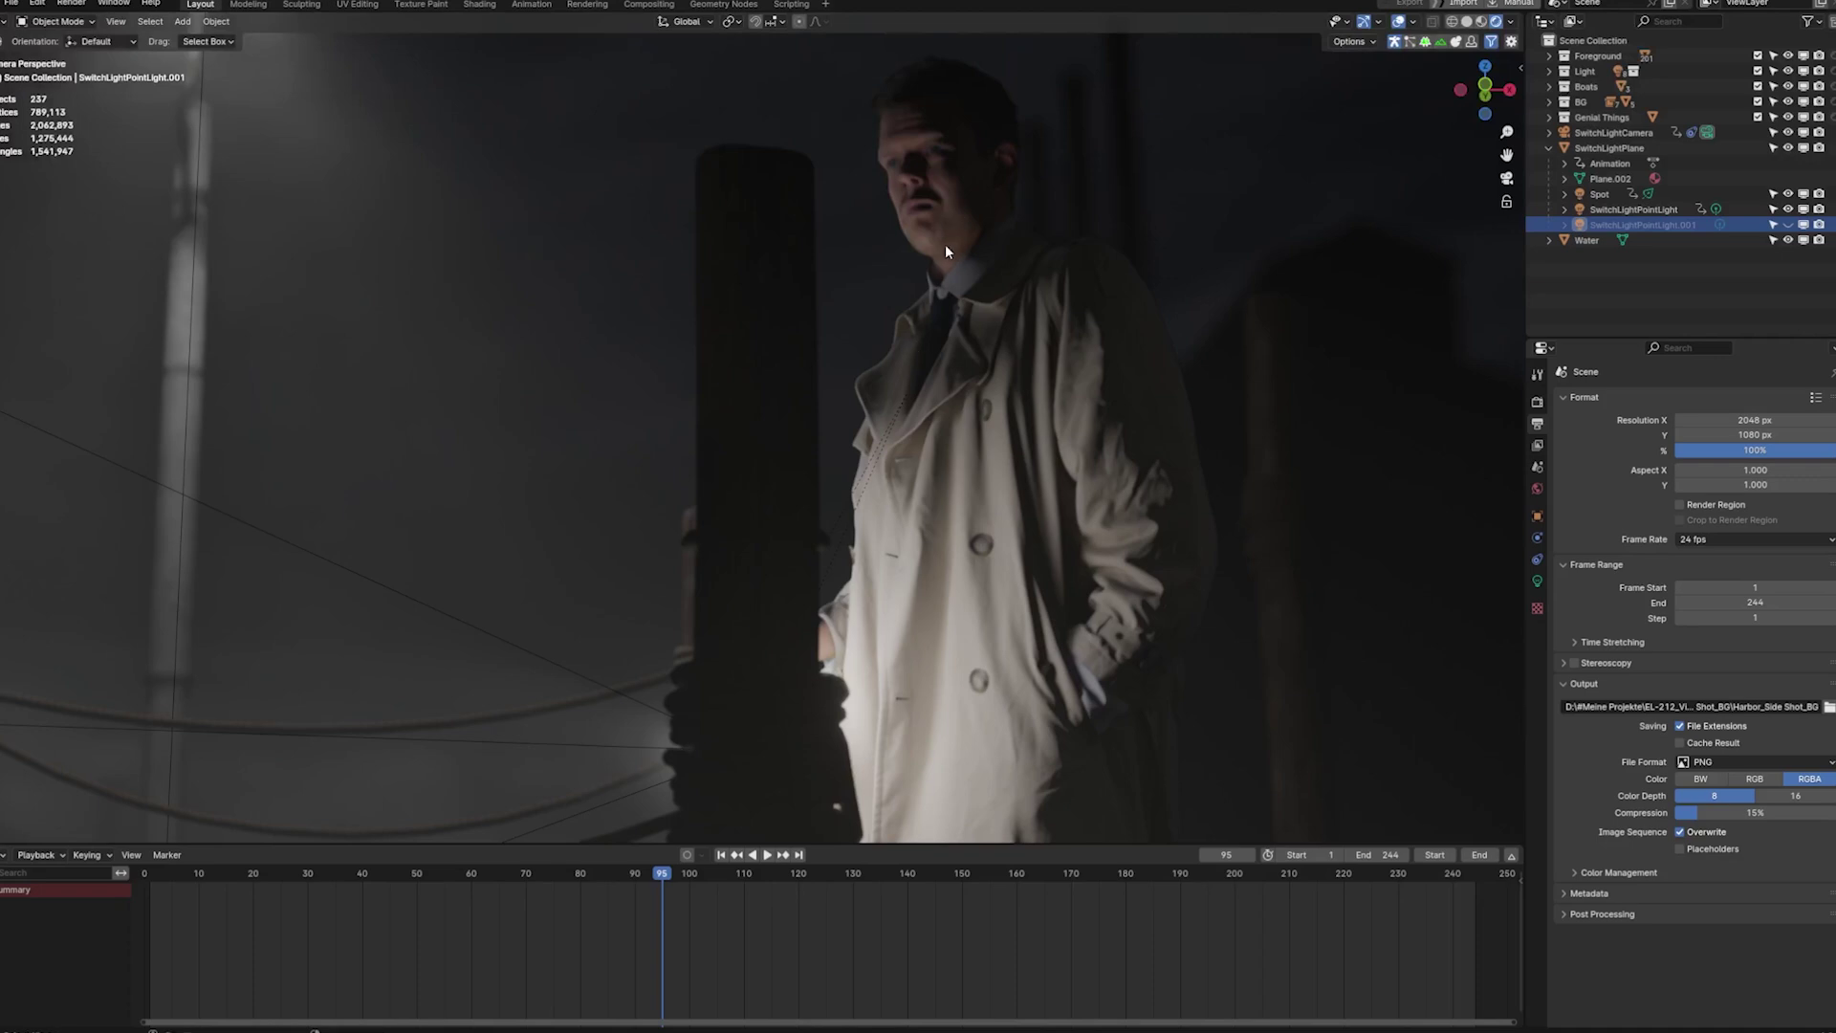
pyautogui.scroll(-3, 891, 520)
pyautogui.scroll(8, 882, 438)
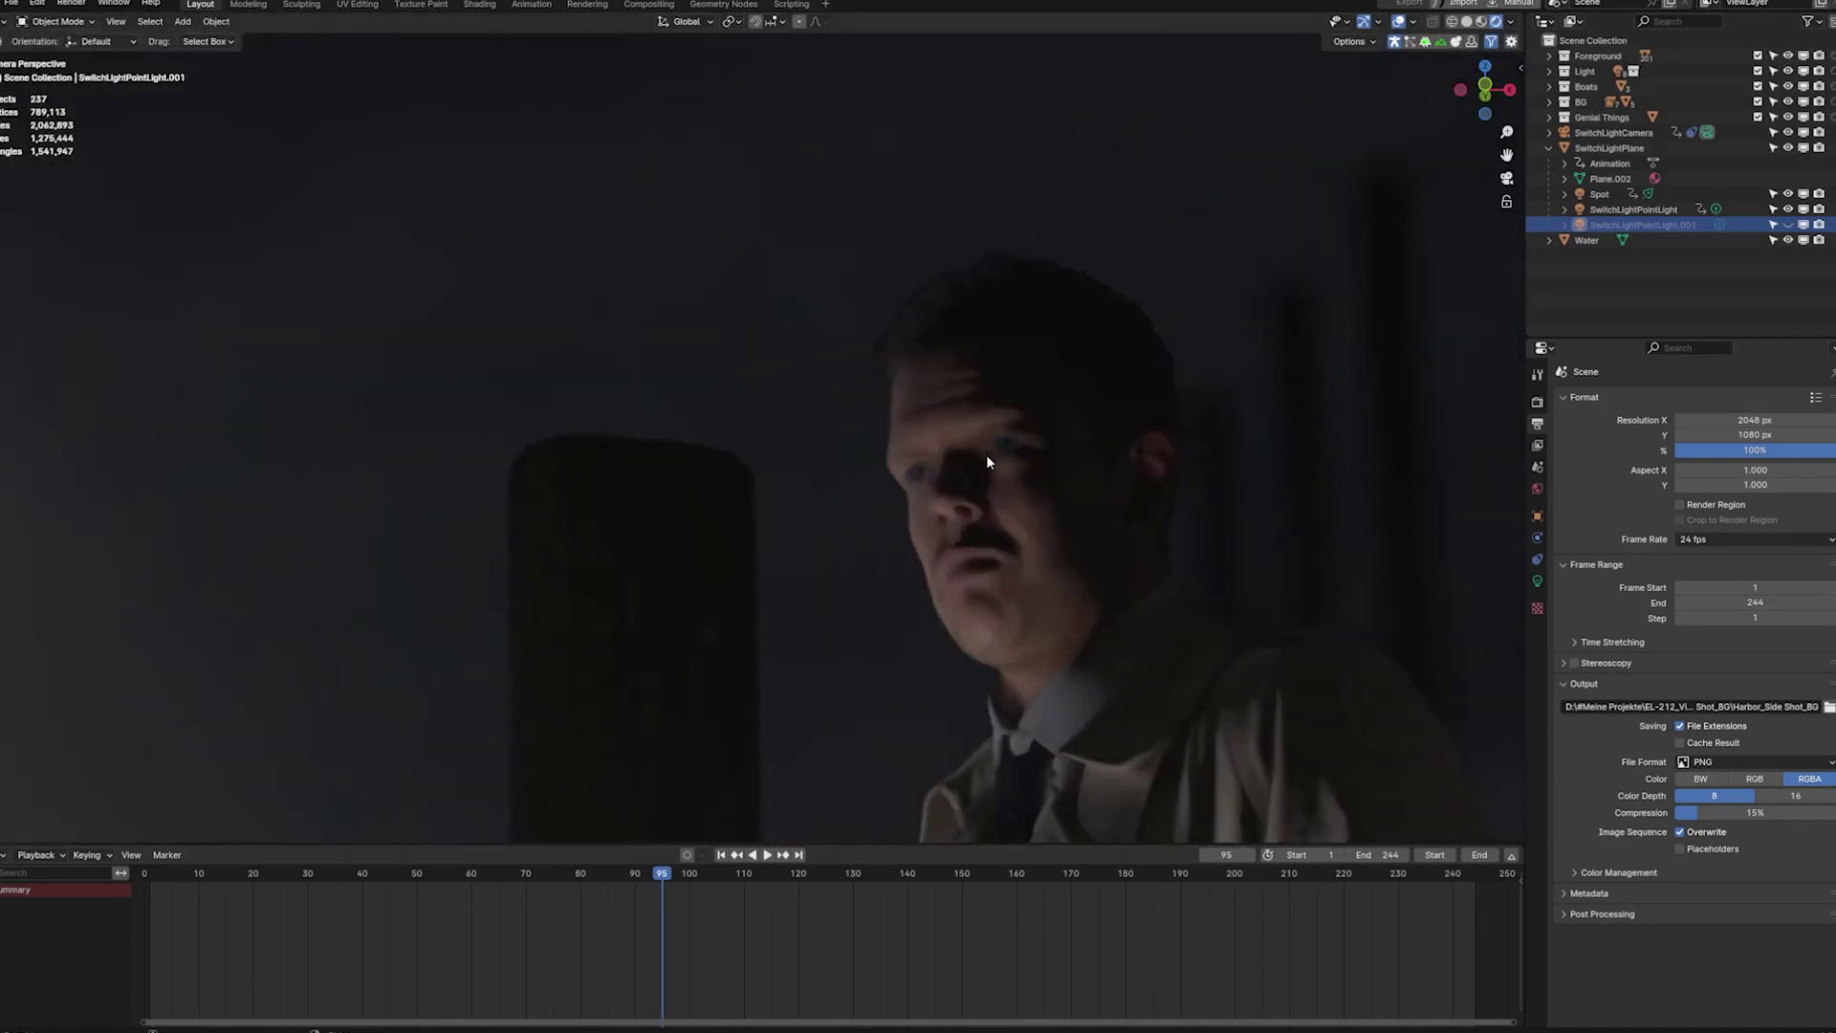
pyautogui.scroll(-6, 985, 429)
# Reveal the hidden SwitchLightPointLight.001 from outside the camera and return to a close-up camera view of the man
pyautogui.moveTo(771, 365); pyautogui.dragTo(784, 394, button='middle')
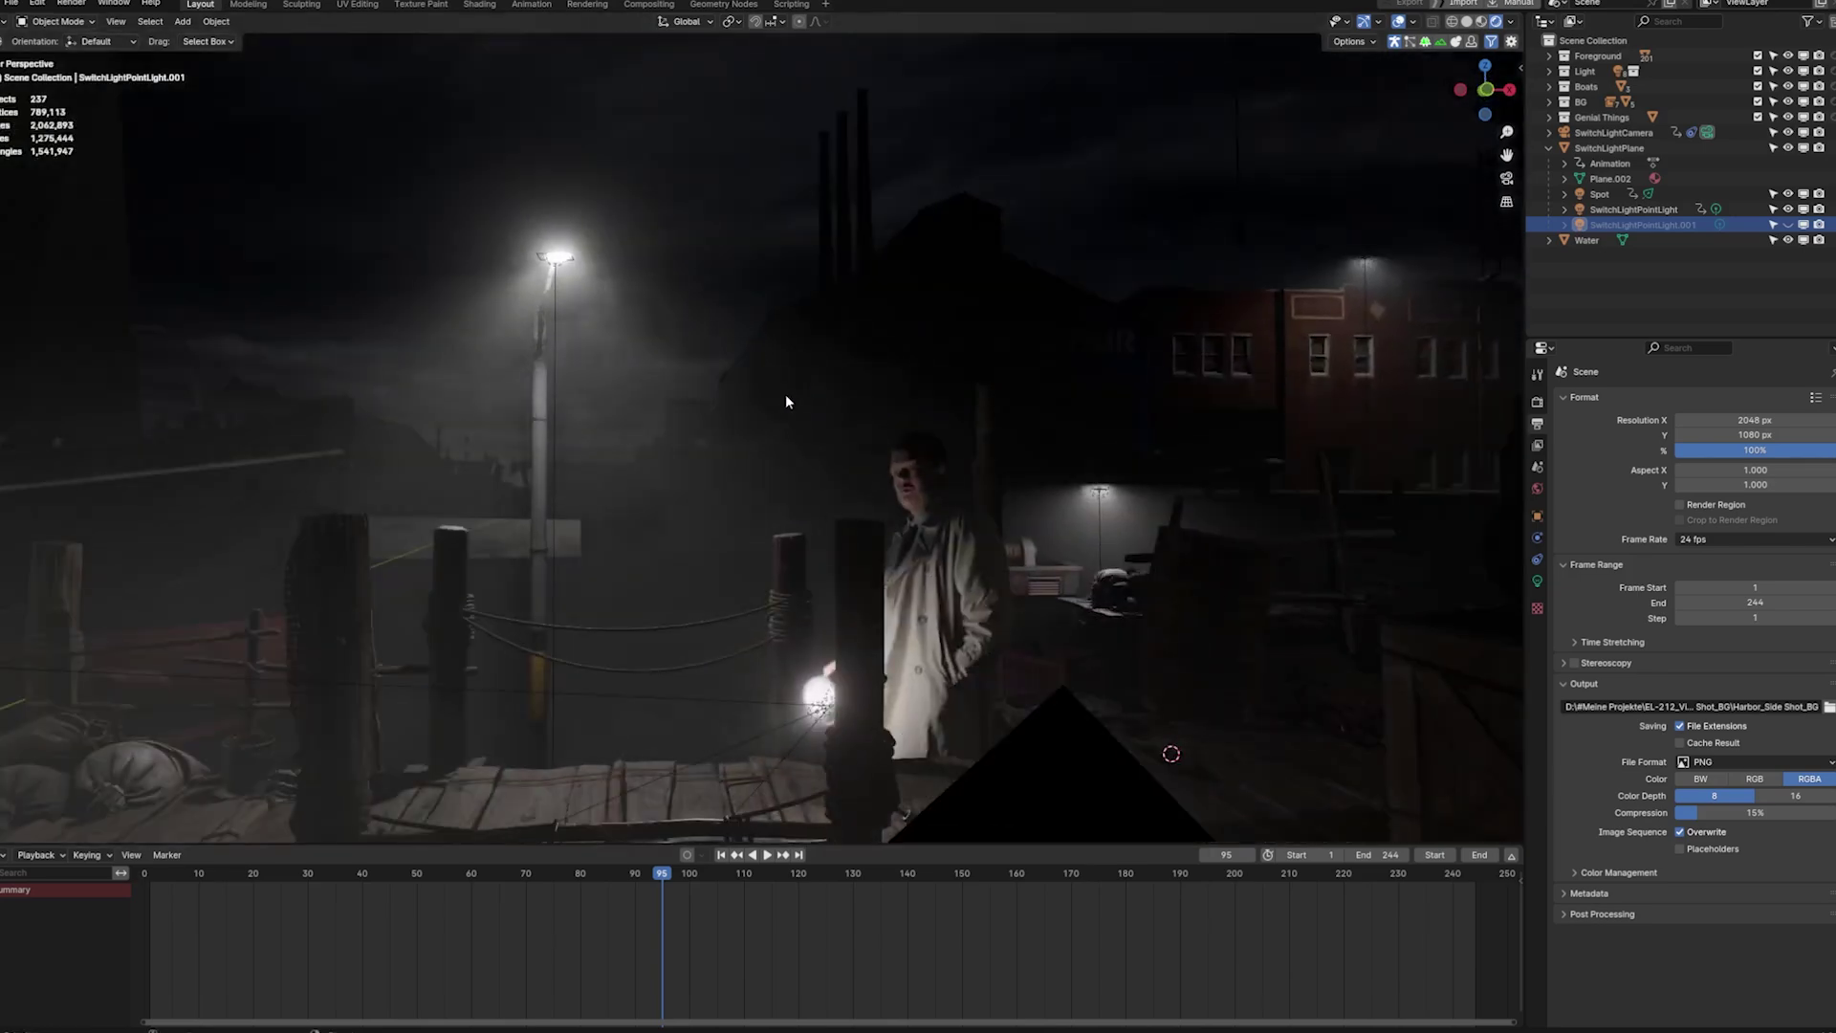
pyautogui.hotkey('alt', 'h')
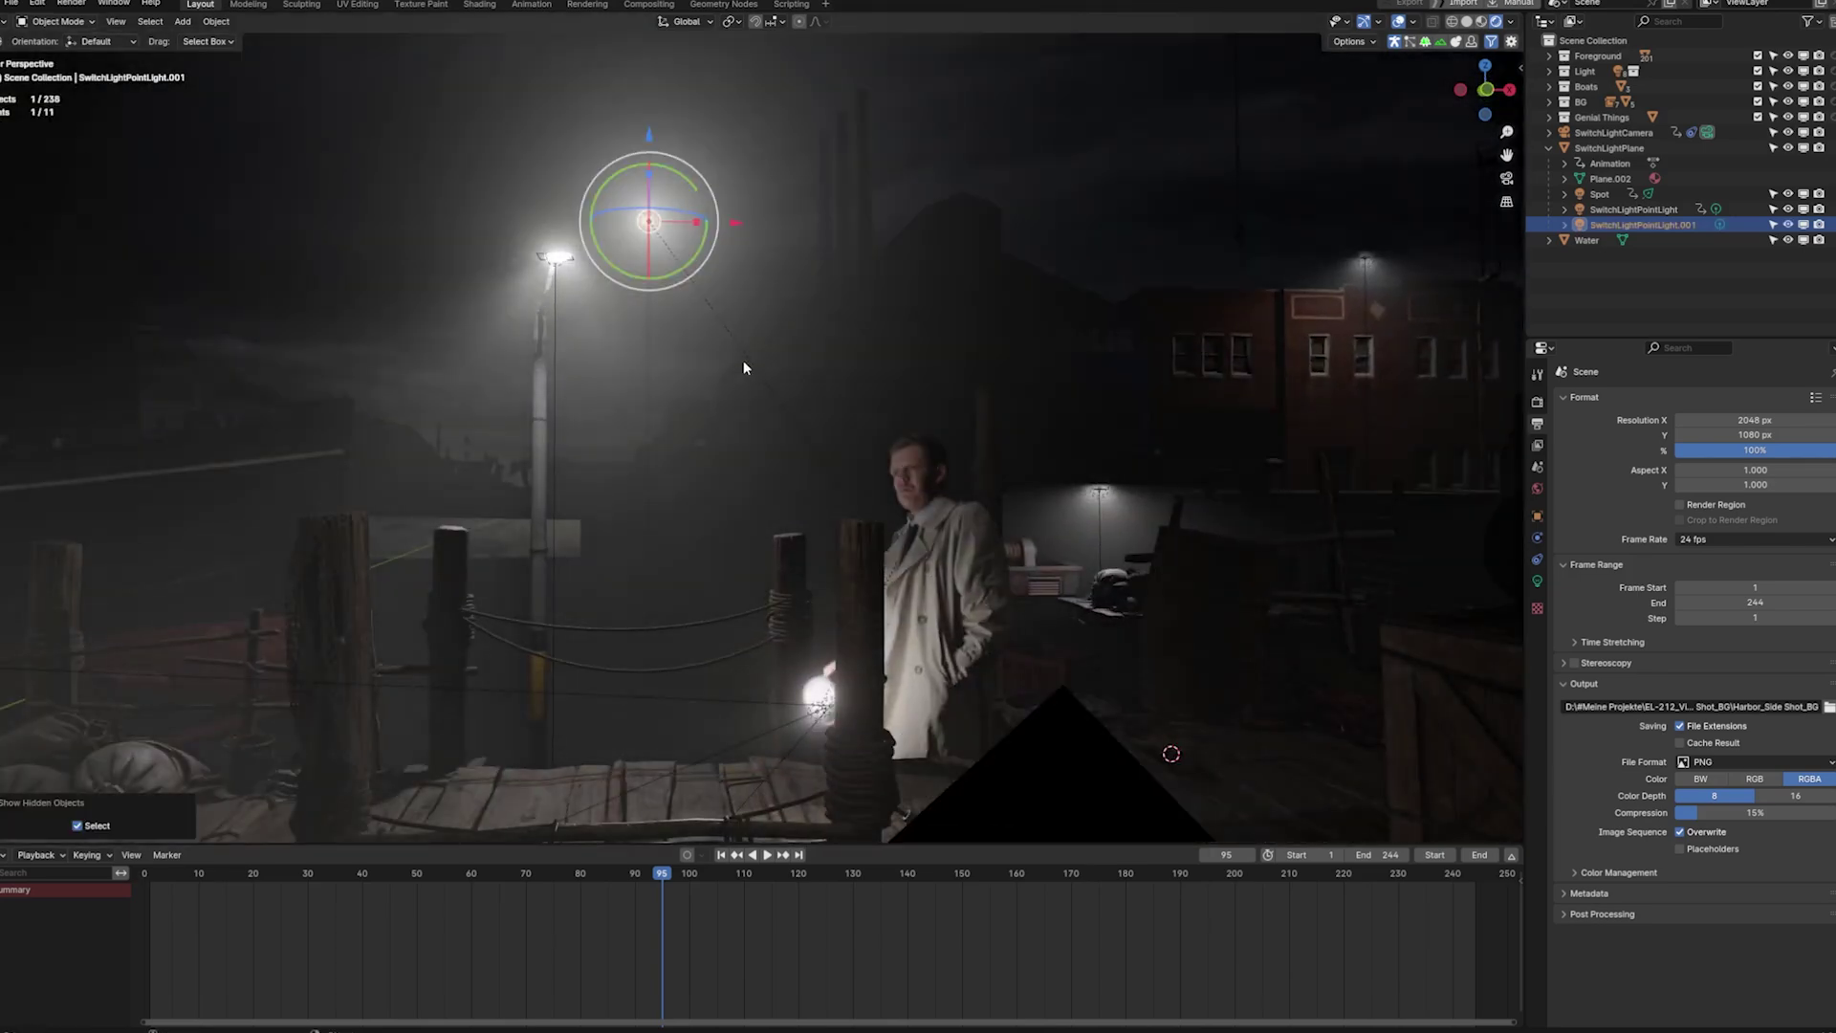
pyautogui.scroll(4, 870, 368)
pyautogui.press('KP_0')
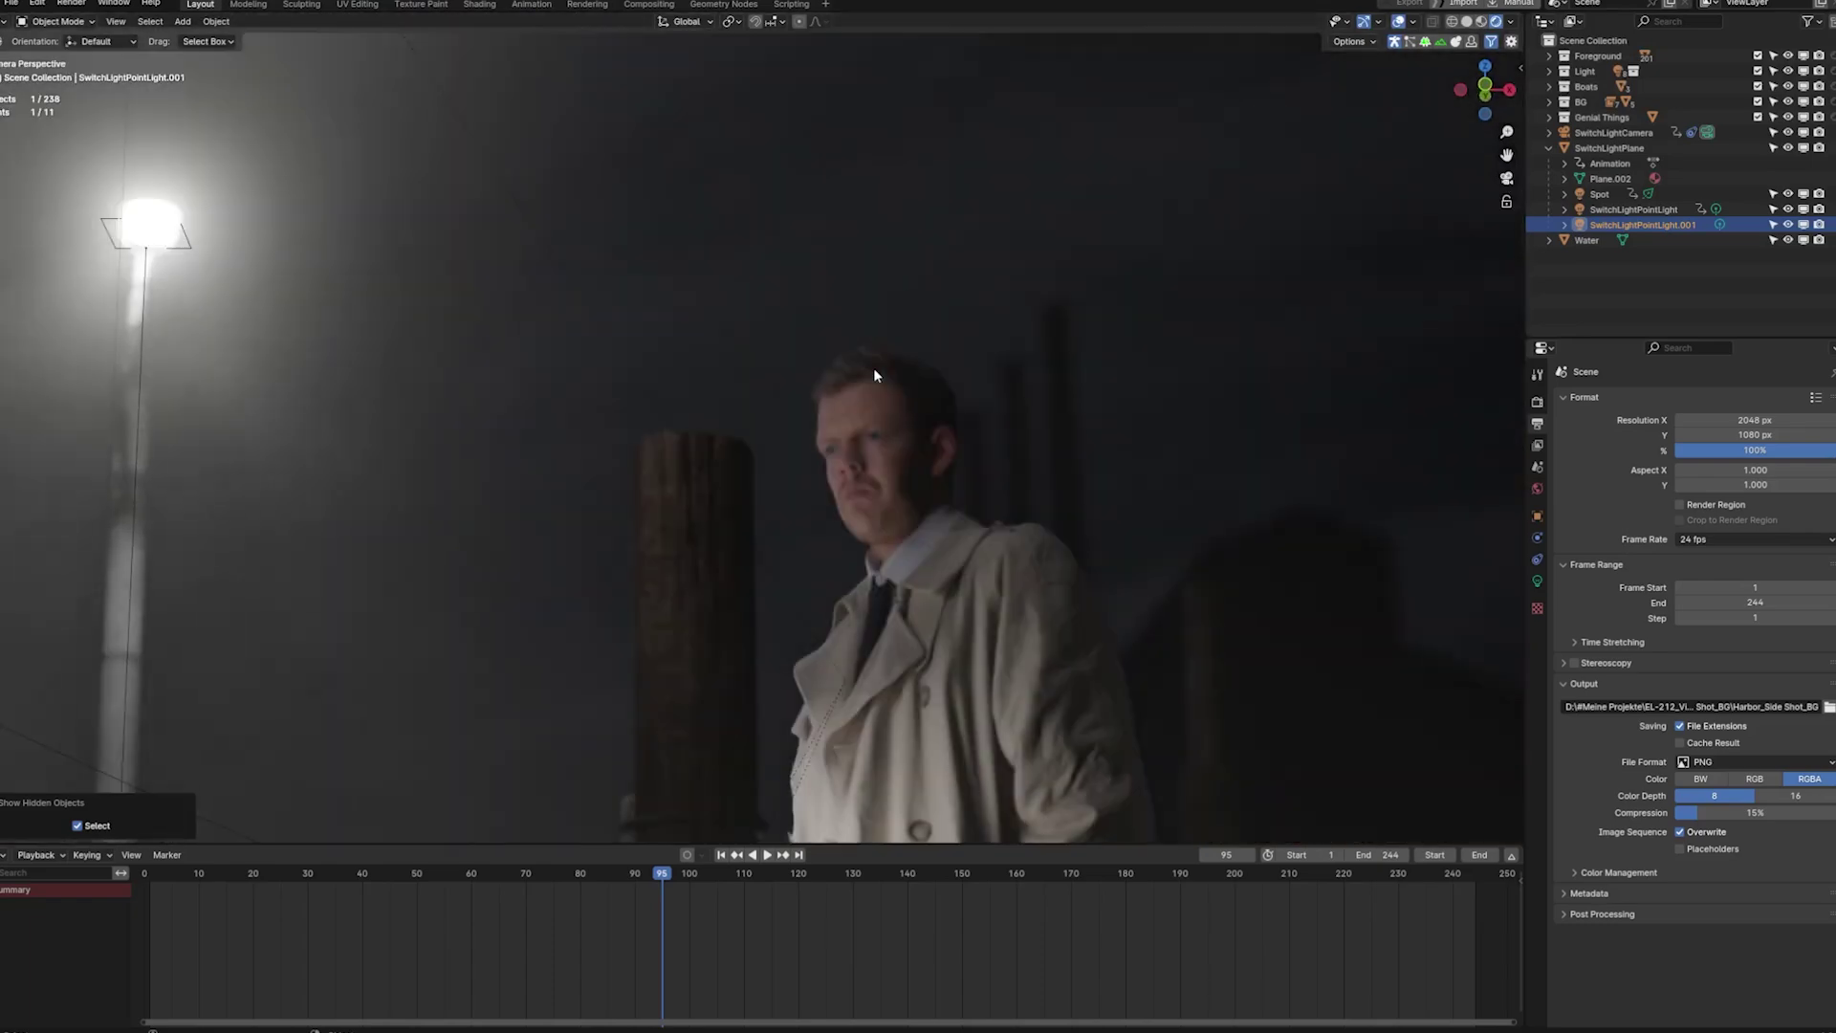
# Play the harbor shot in camera view to frame 130, then go to frame 148 and check the full composition
pyautogui.scroll(-3, 827, 475)
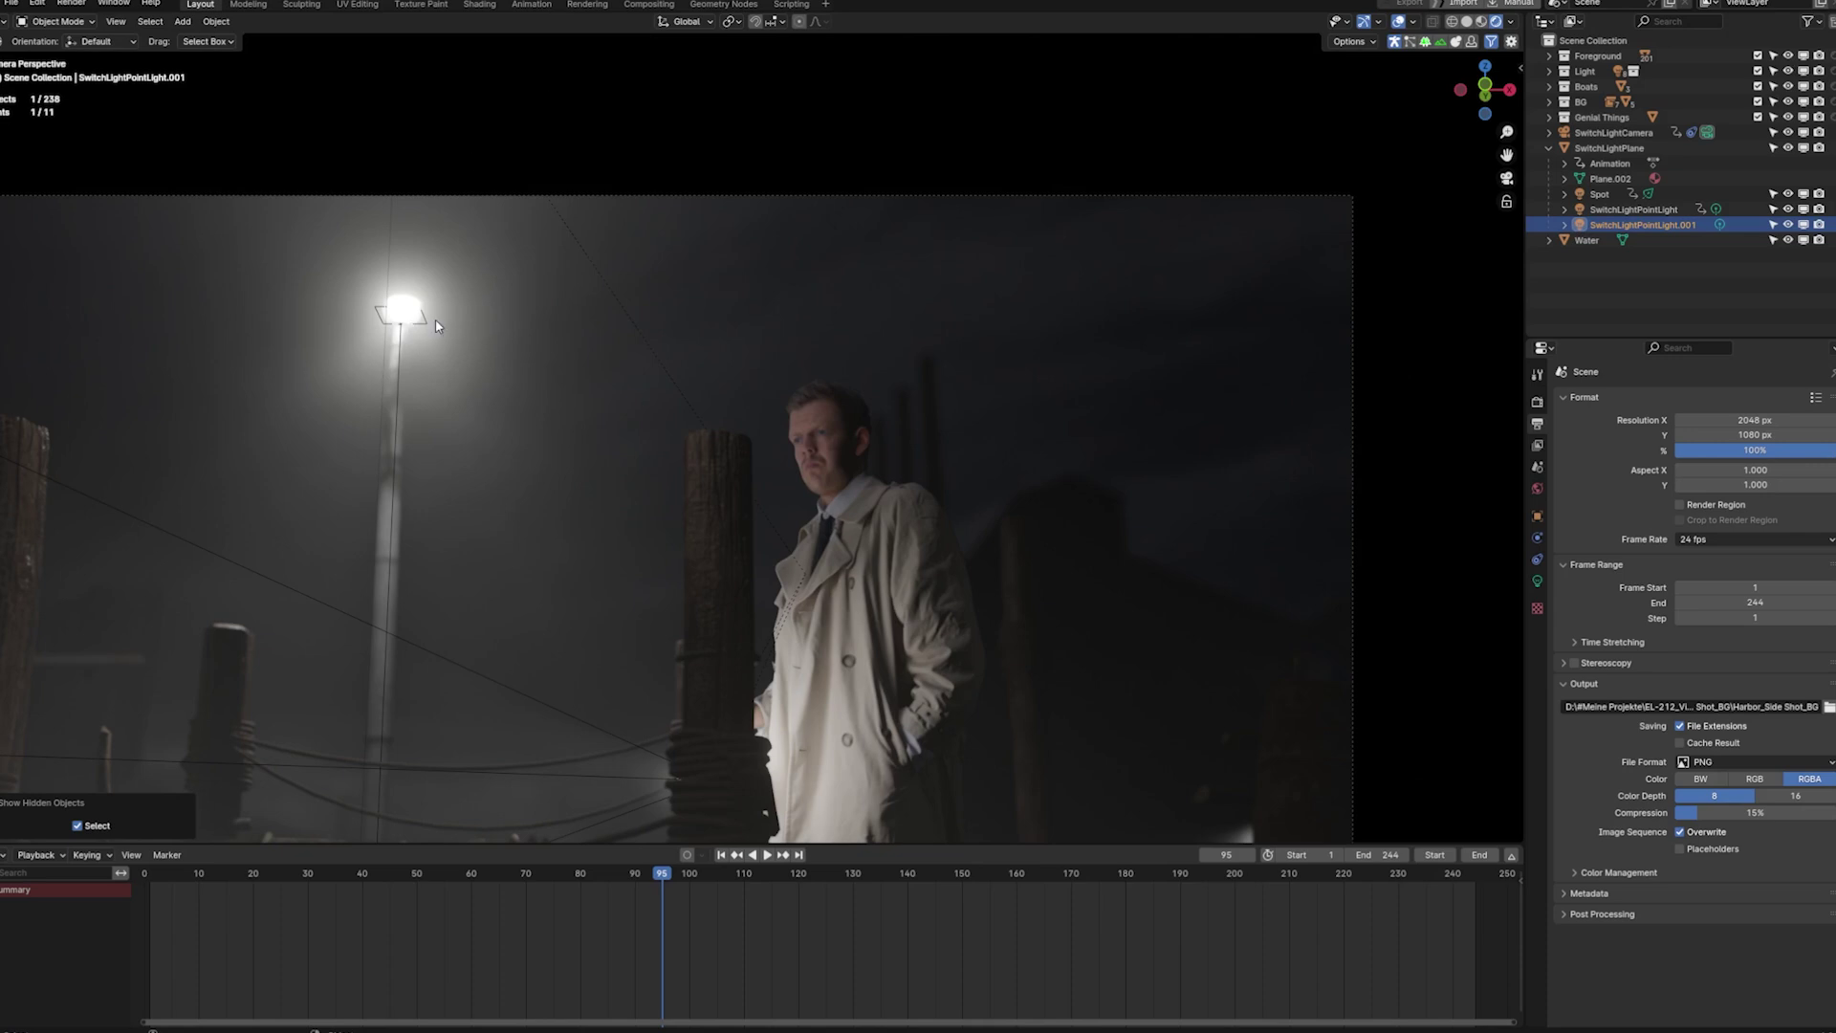
pyautogui.press('space')
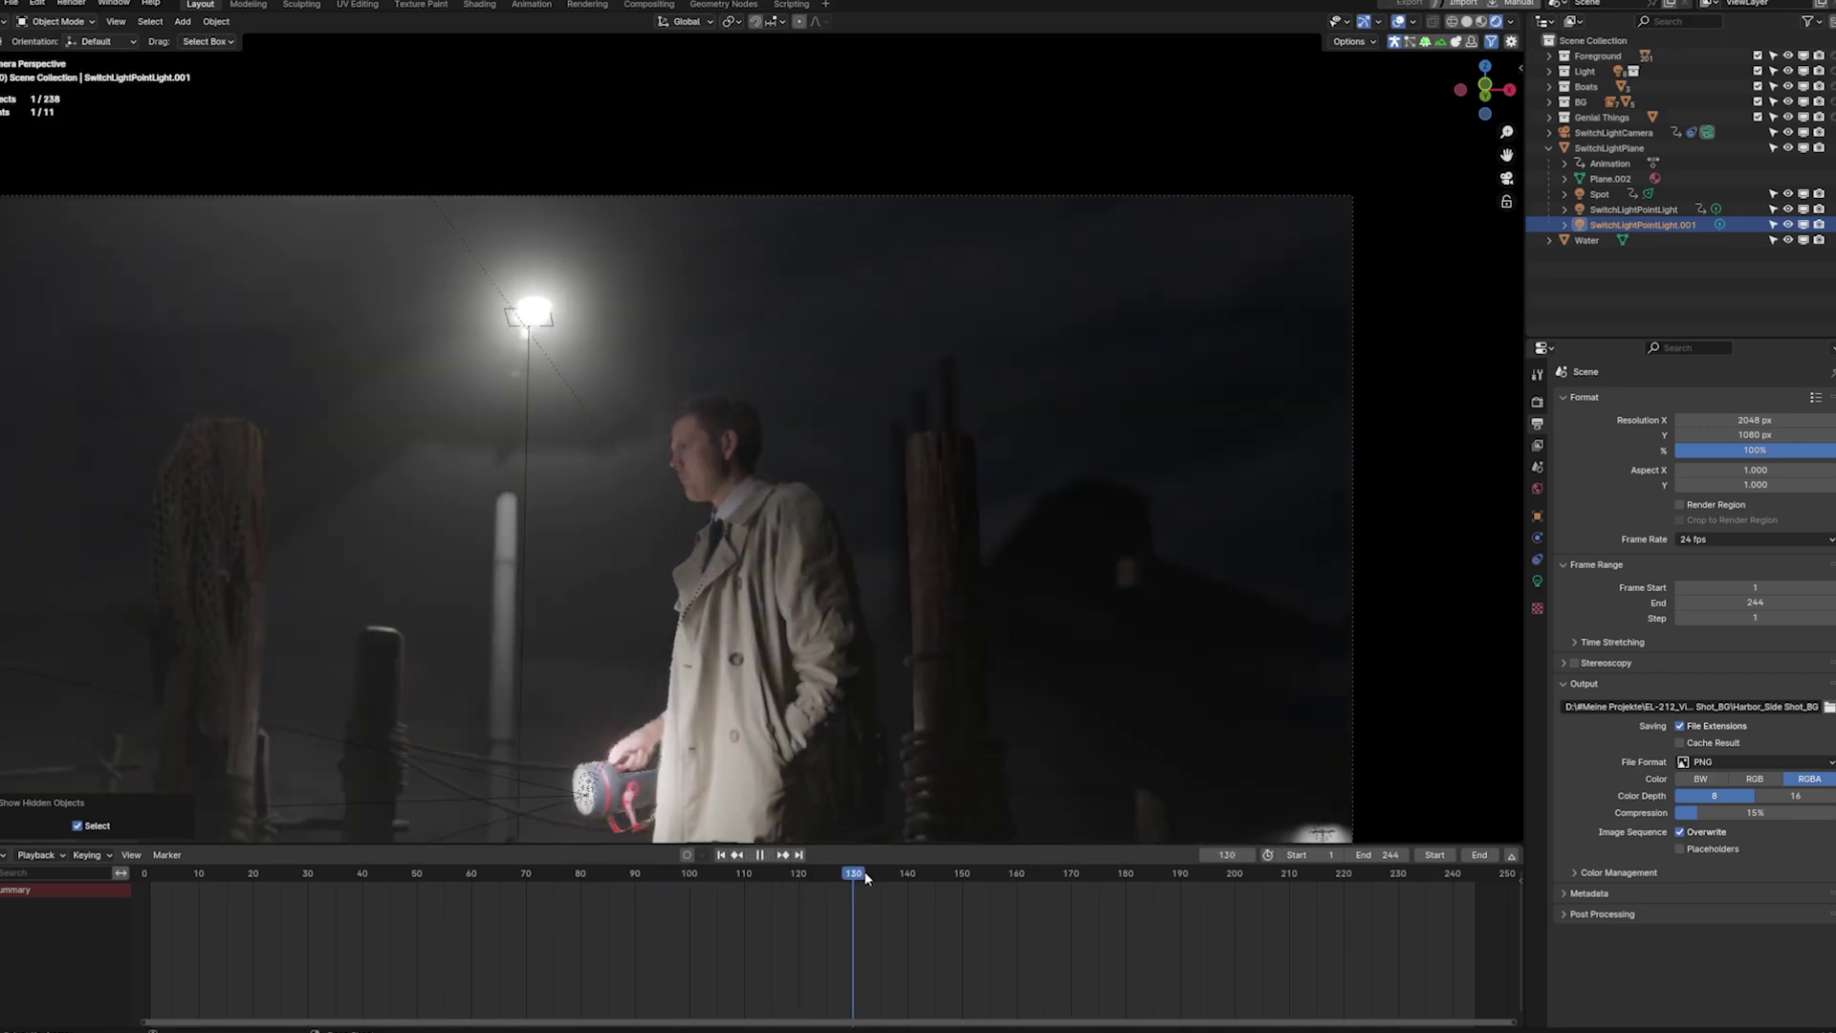
pyautogui.press('space')
pyautogui.click(951, 866)
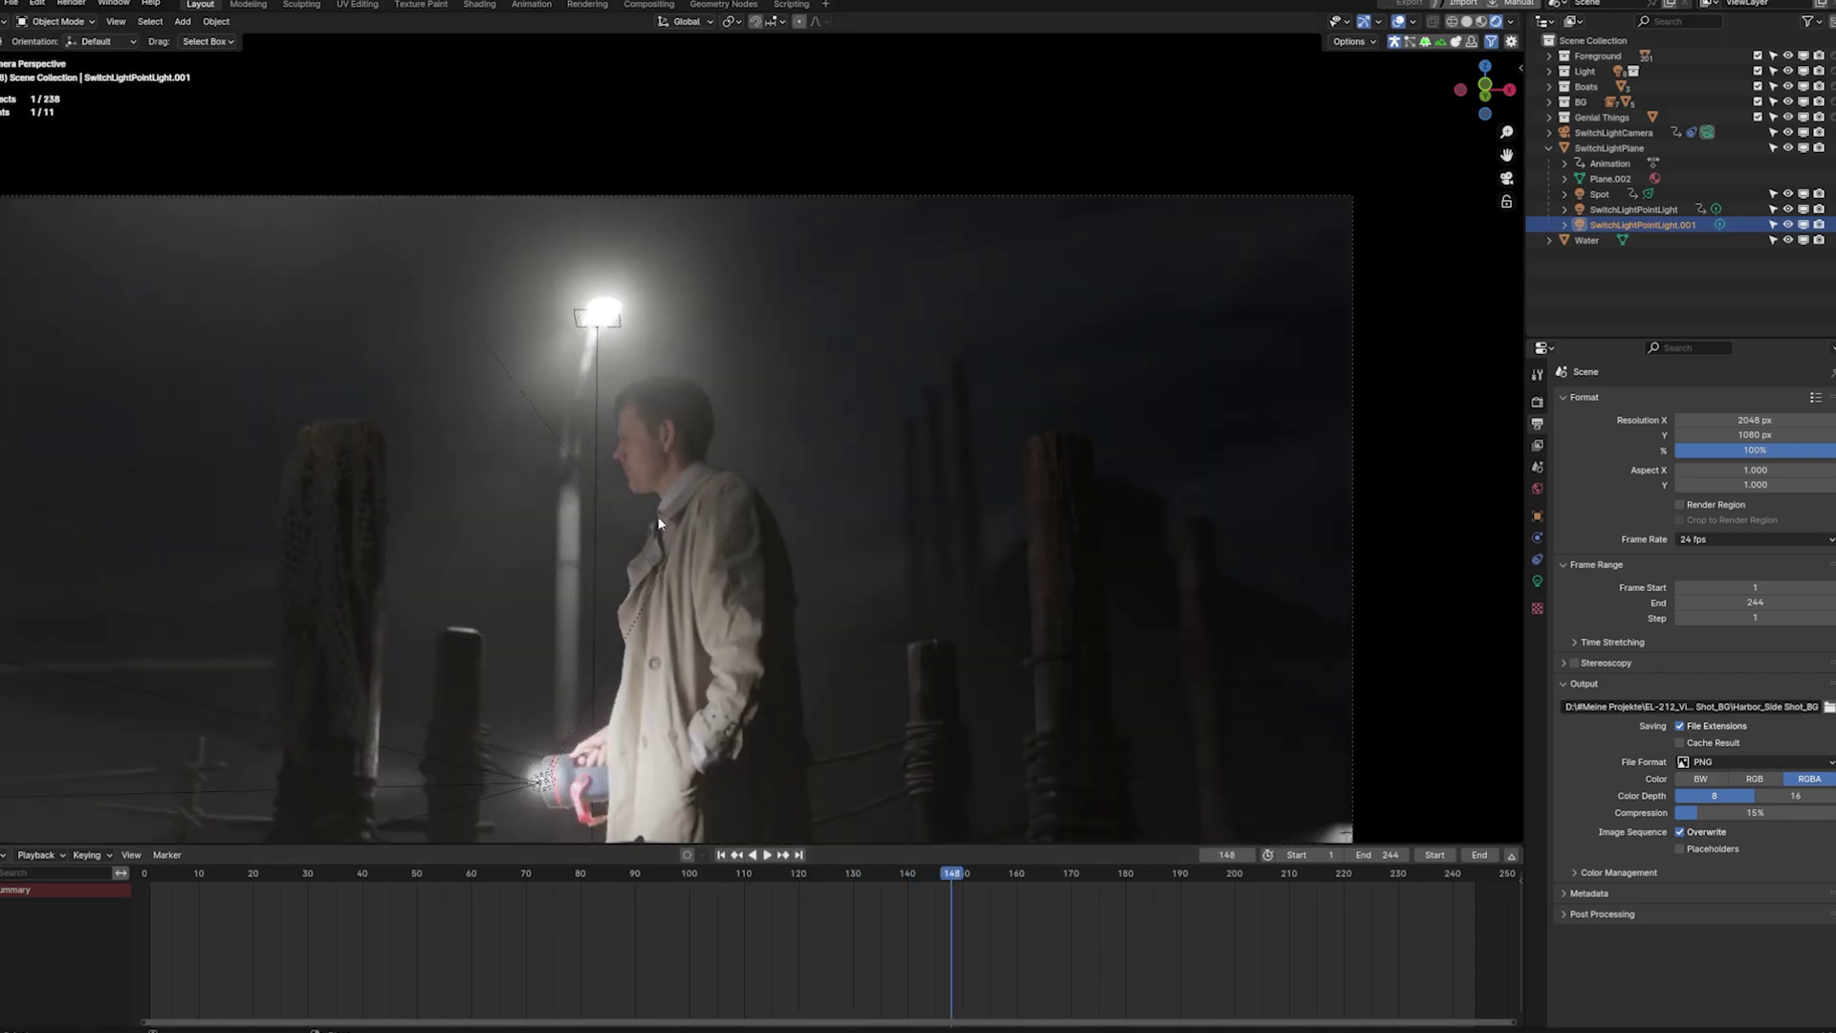
pyautogui.scroll(-2, 645, 437)
pyautogui.keyDown('shift'); pyautogui.moveTo(746, 507); pyautogui.dragTo(758, 421, button='middle'); pyautogui.keyUp('shift')
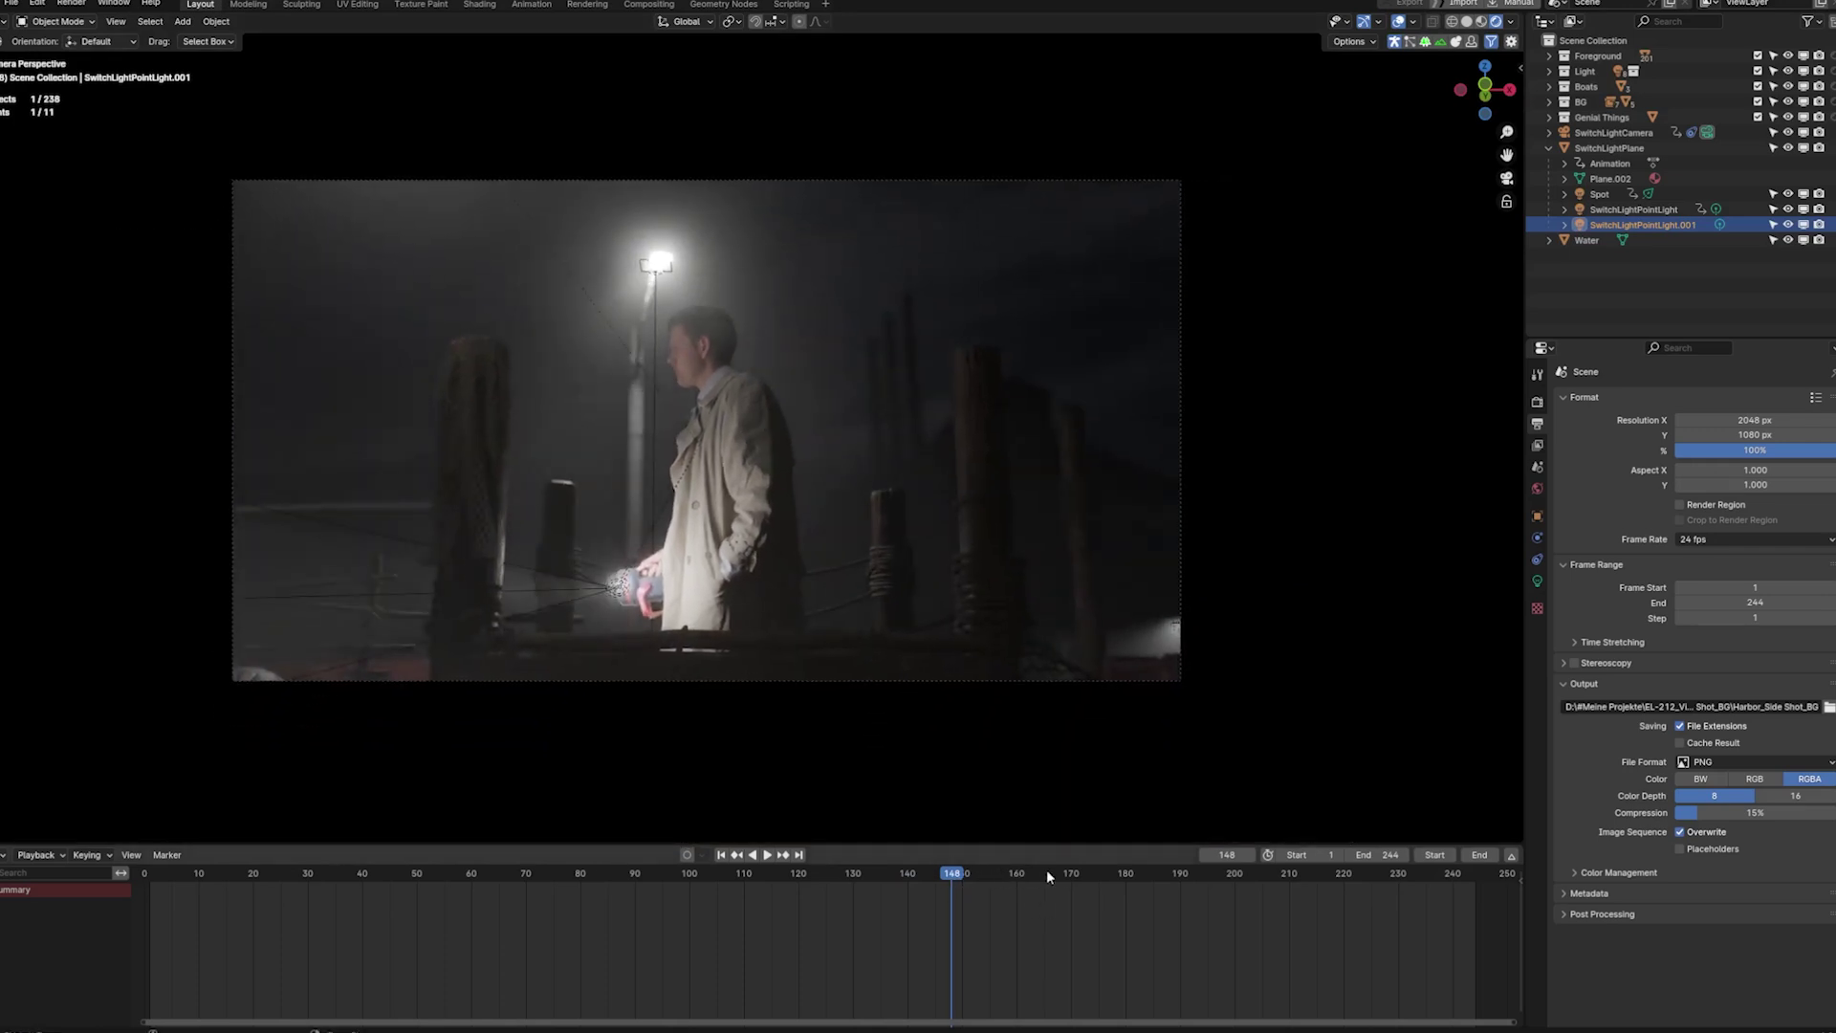
# Review the harbor shot's lighting by playing on from frame 148, returning to frame 35 and playing to frame 75
pyautogui.press('space')
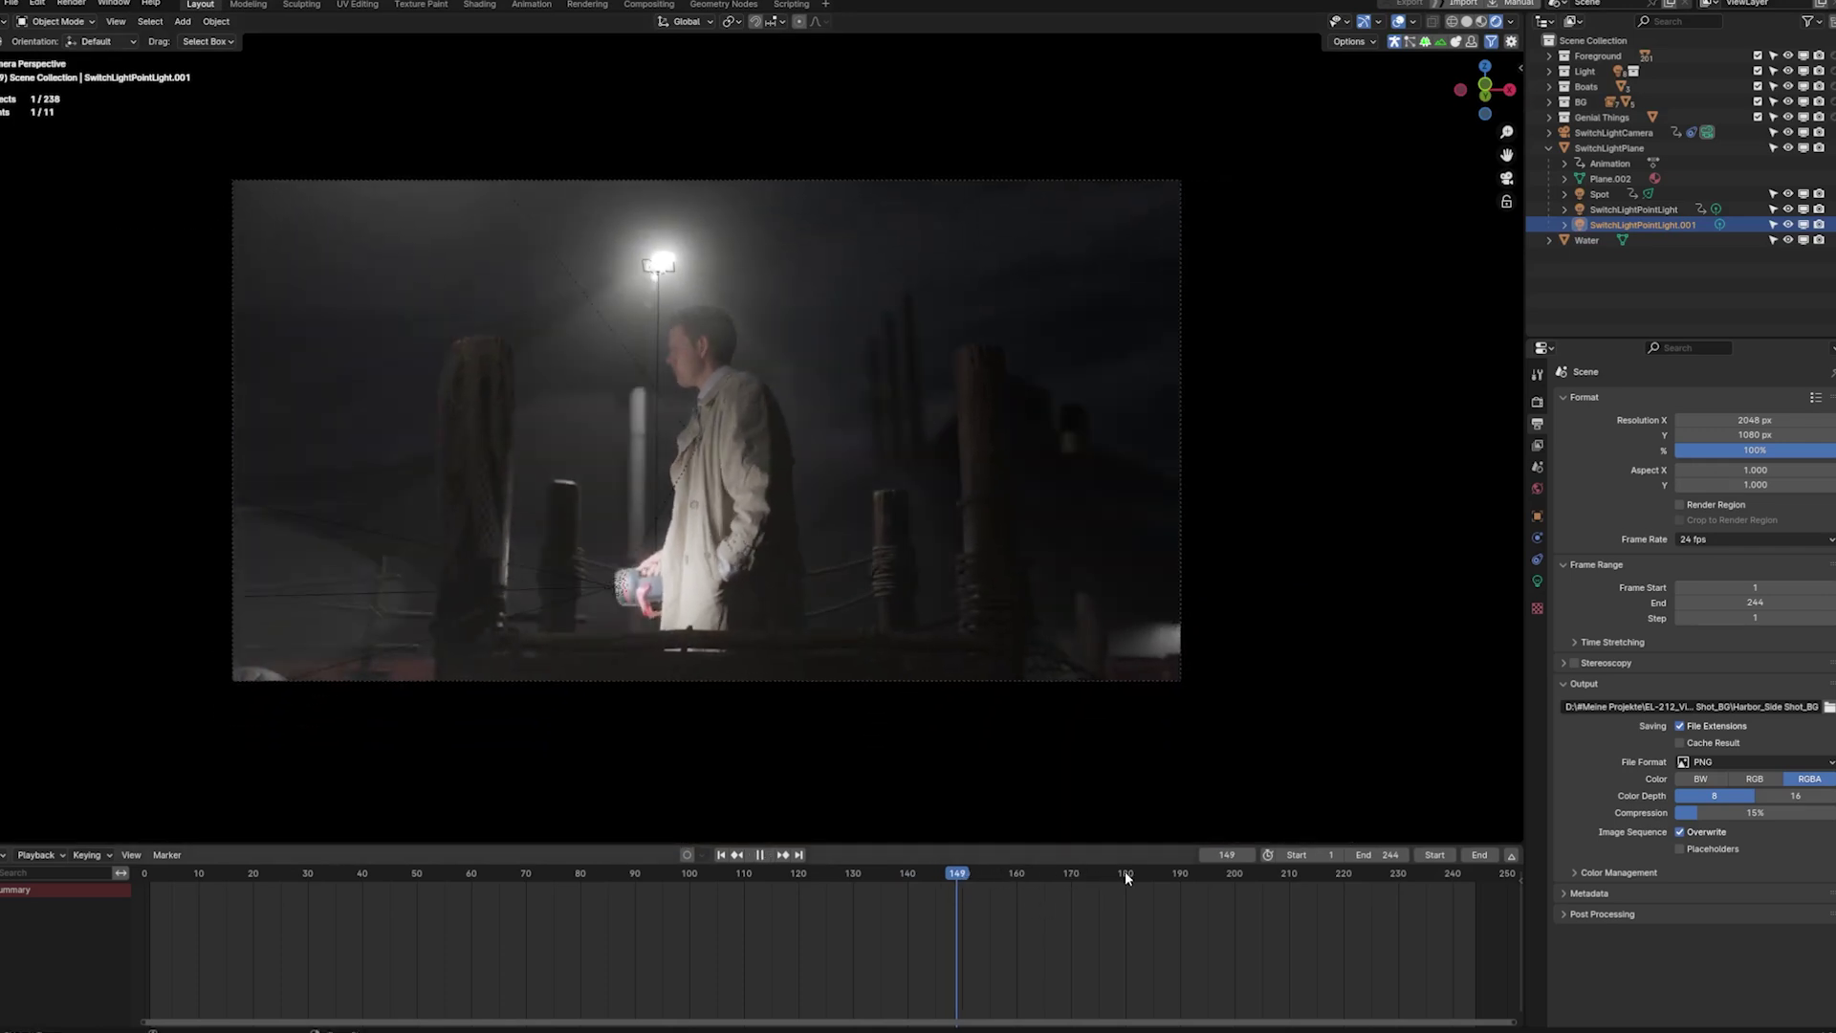
pyautogui.moveTo(367, 874); pyautogui.dragTo(335, 876)
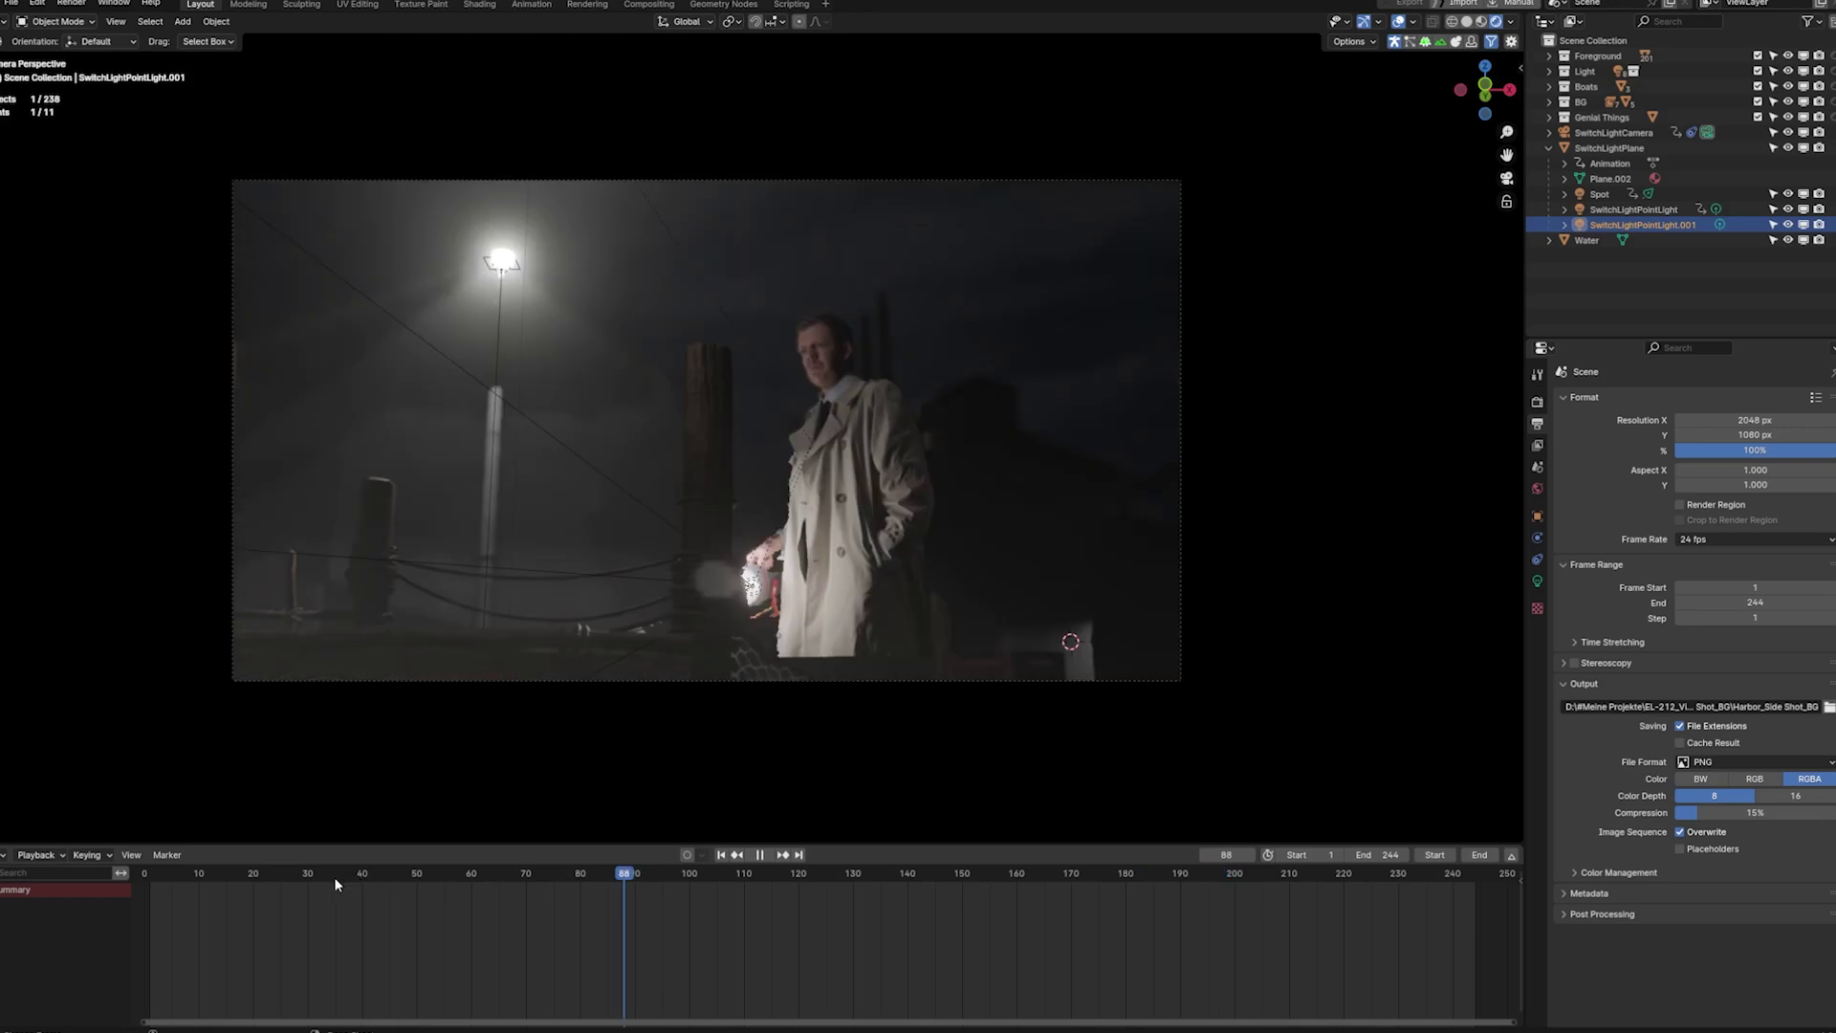
pyautogui.press('space')
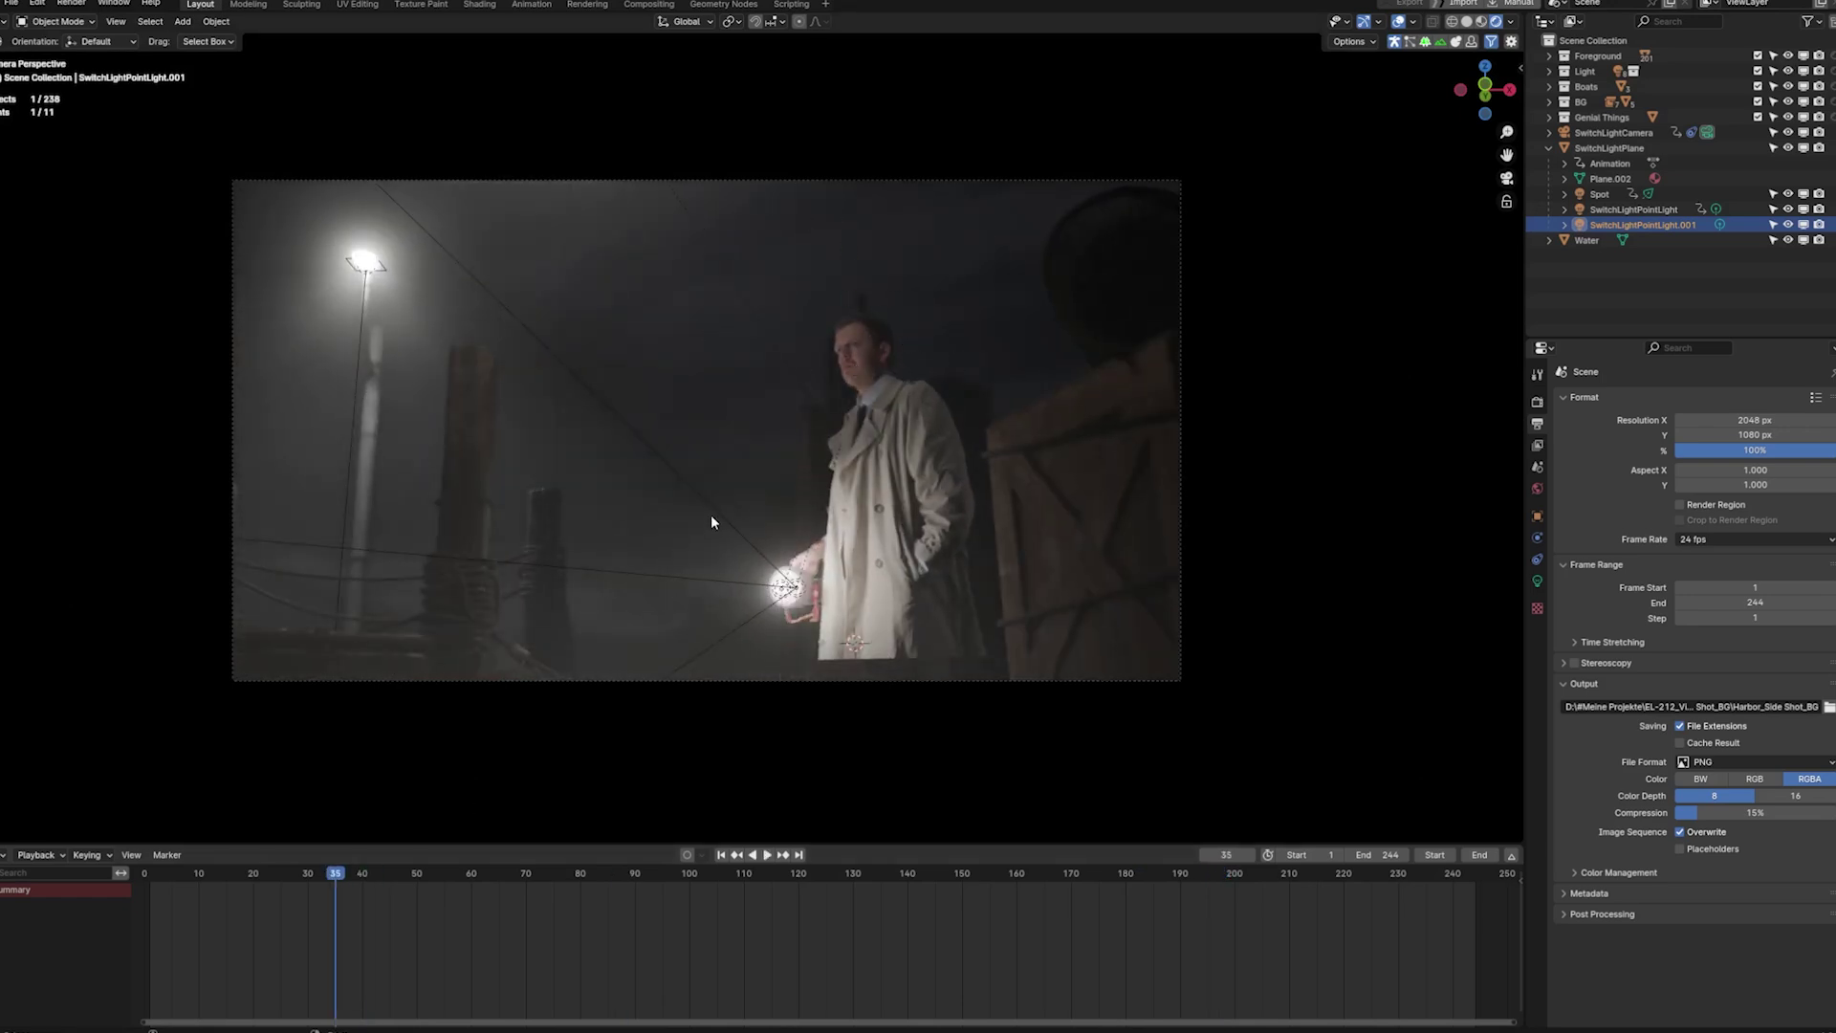
pyautogui.press('space')
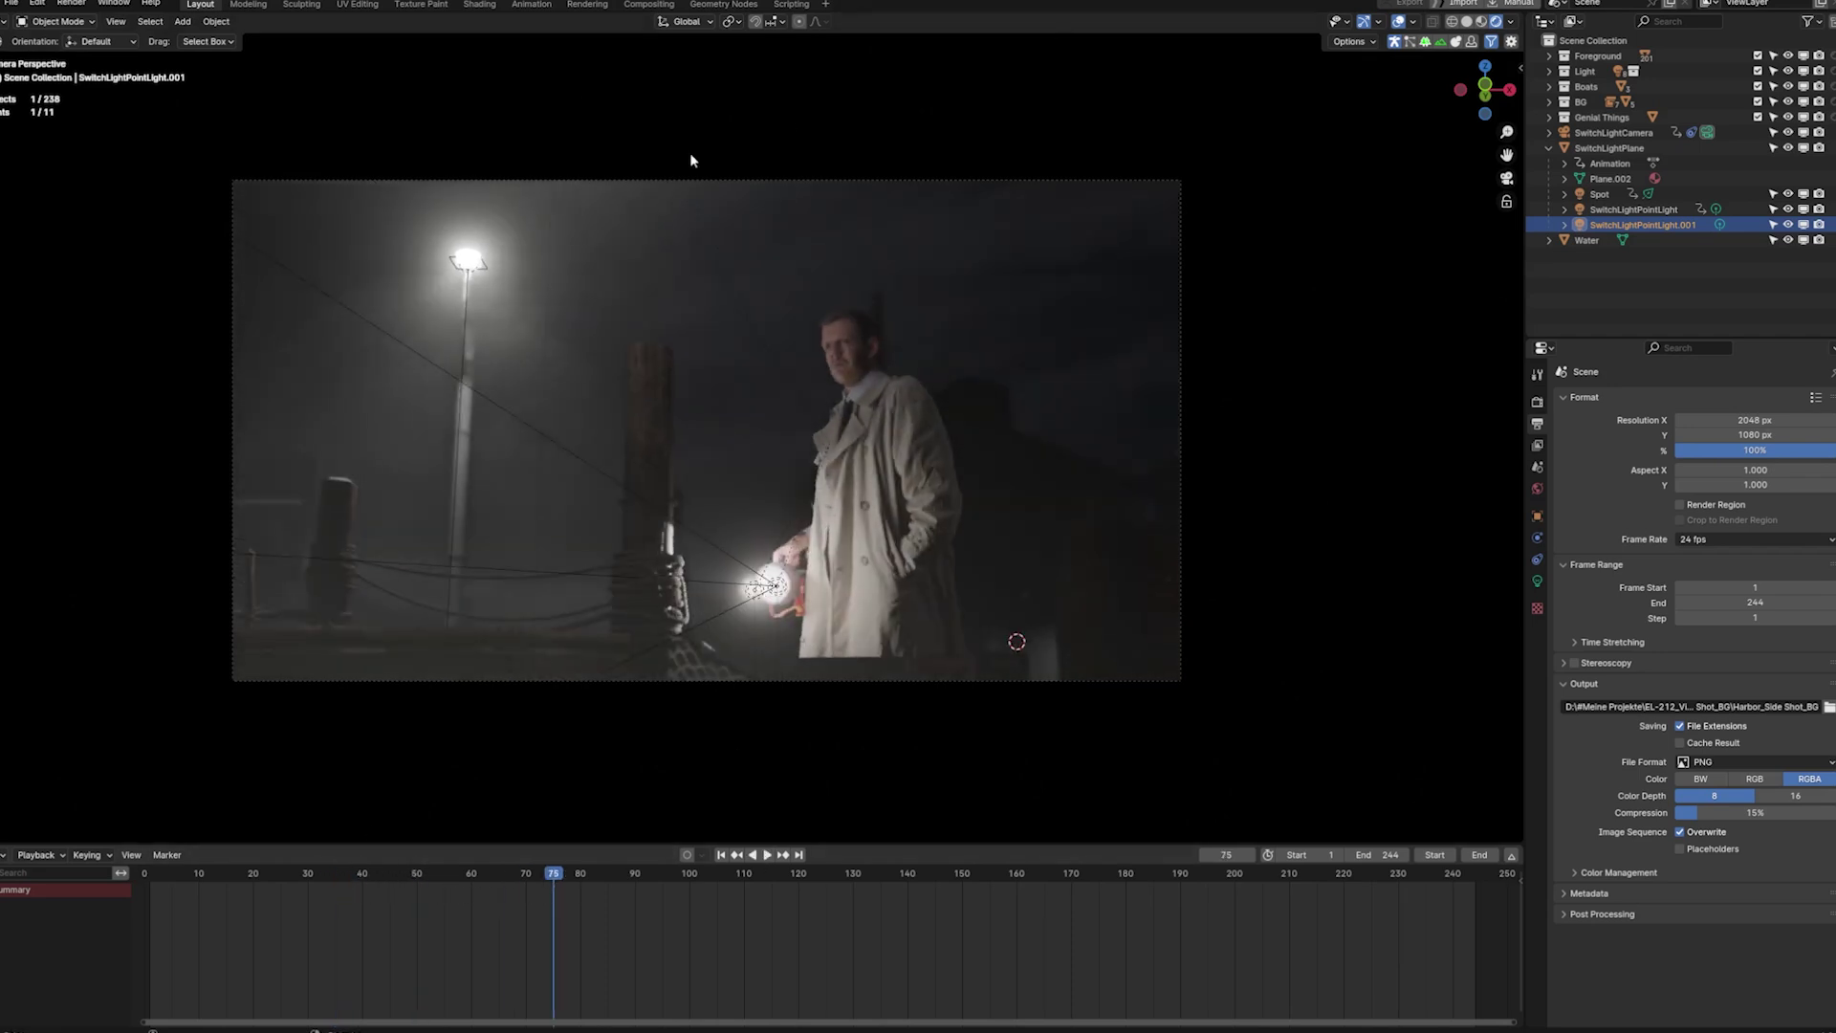
pyautogui.press('space')
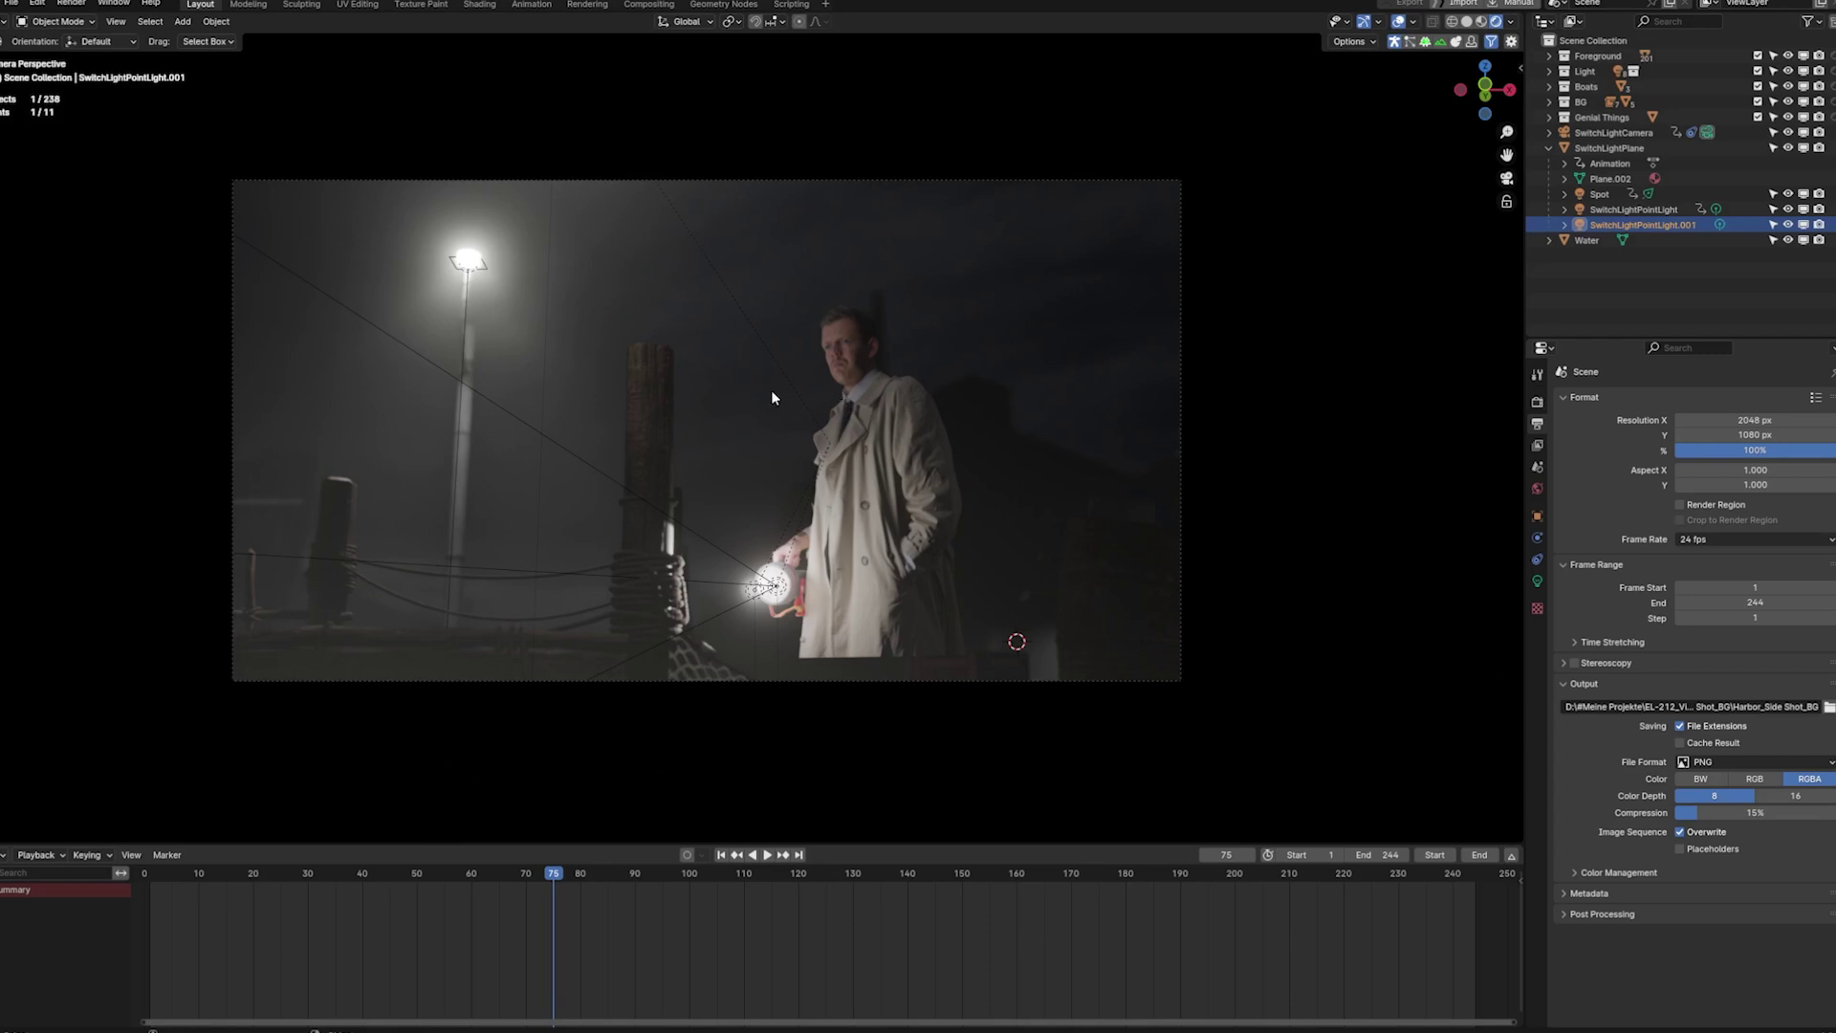
# From outside the camera, inspect SwitchLightPlane at its keyframes on frames -1 and 241, and view the keyframes of SwitchLightCamera
pyautogui.moveTo(675, 238); pyautogui.dragTo(678, 264, button='middle')
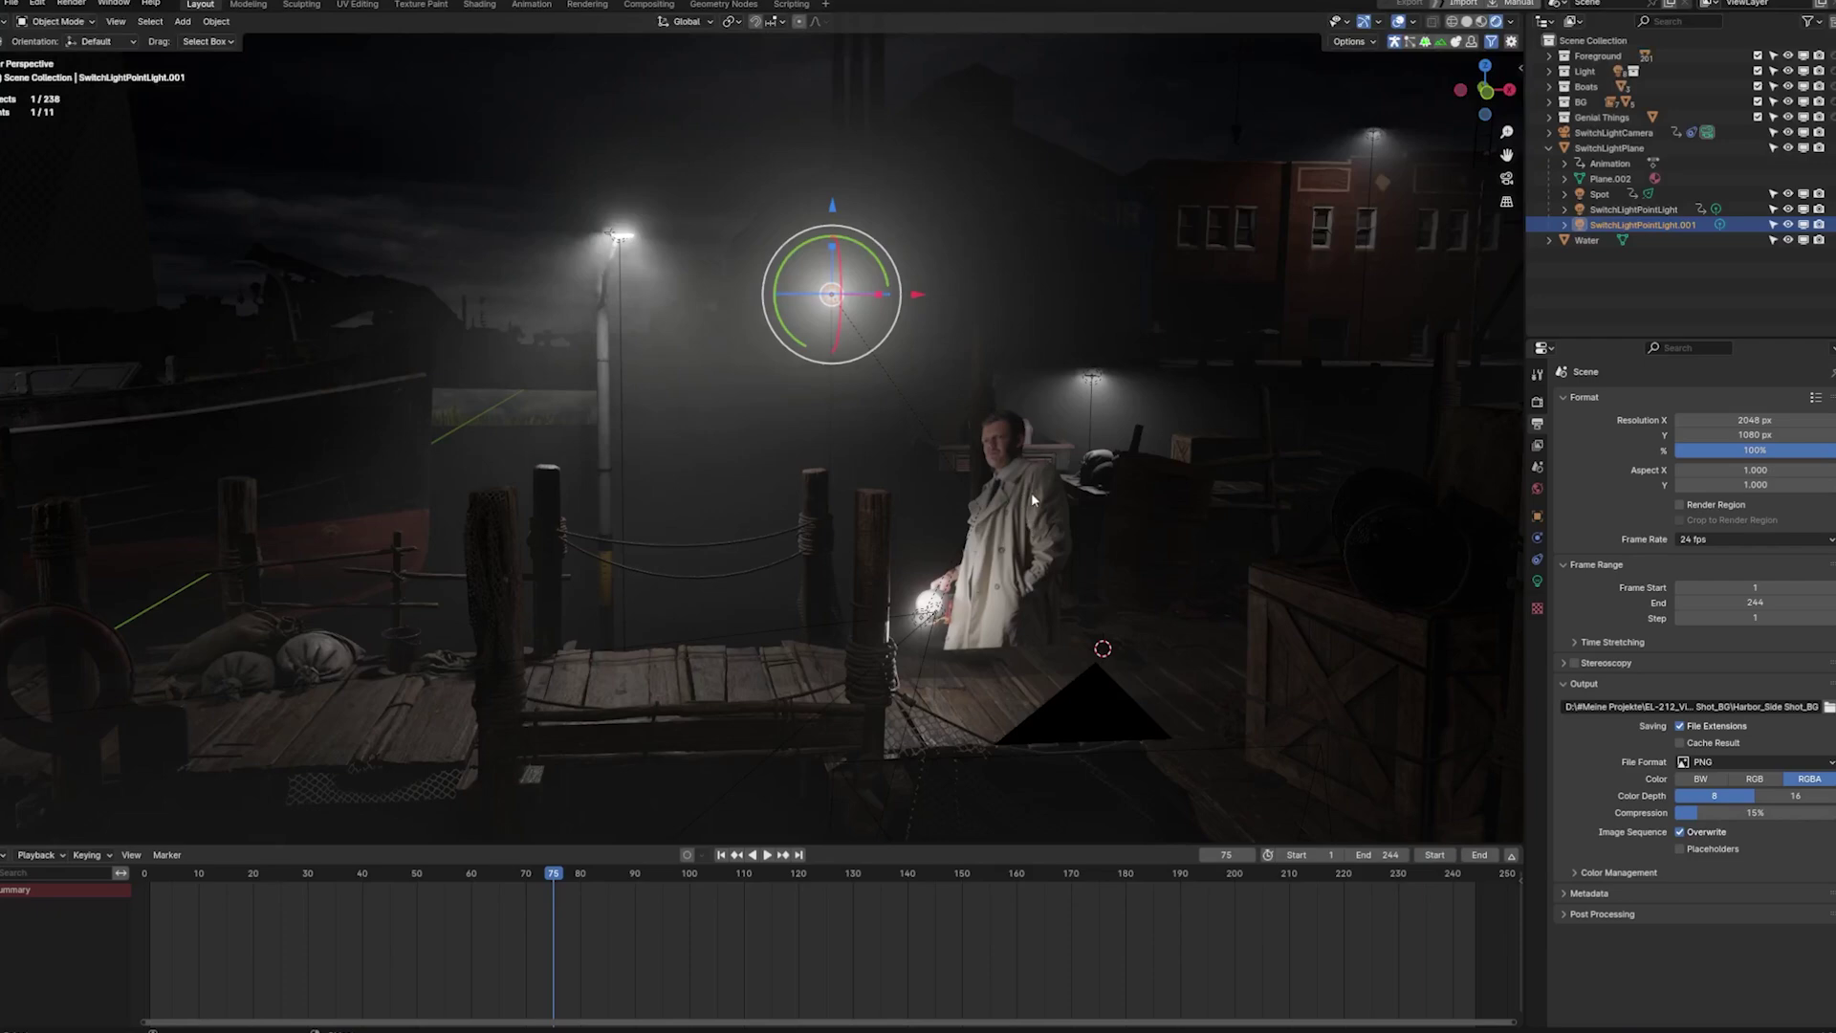
pyautogui.click(1066, 442)
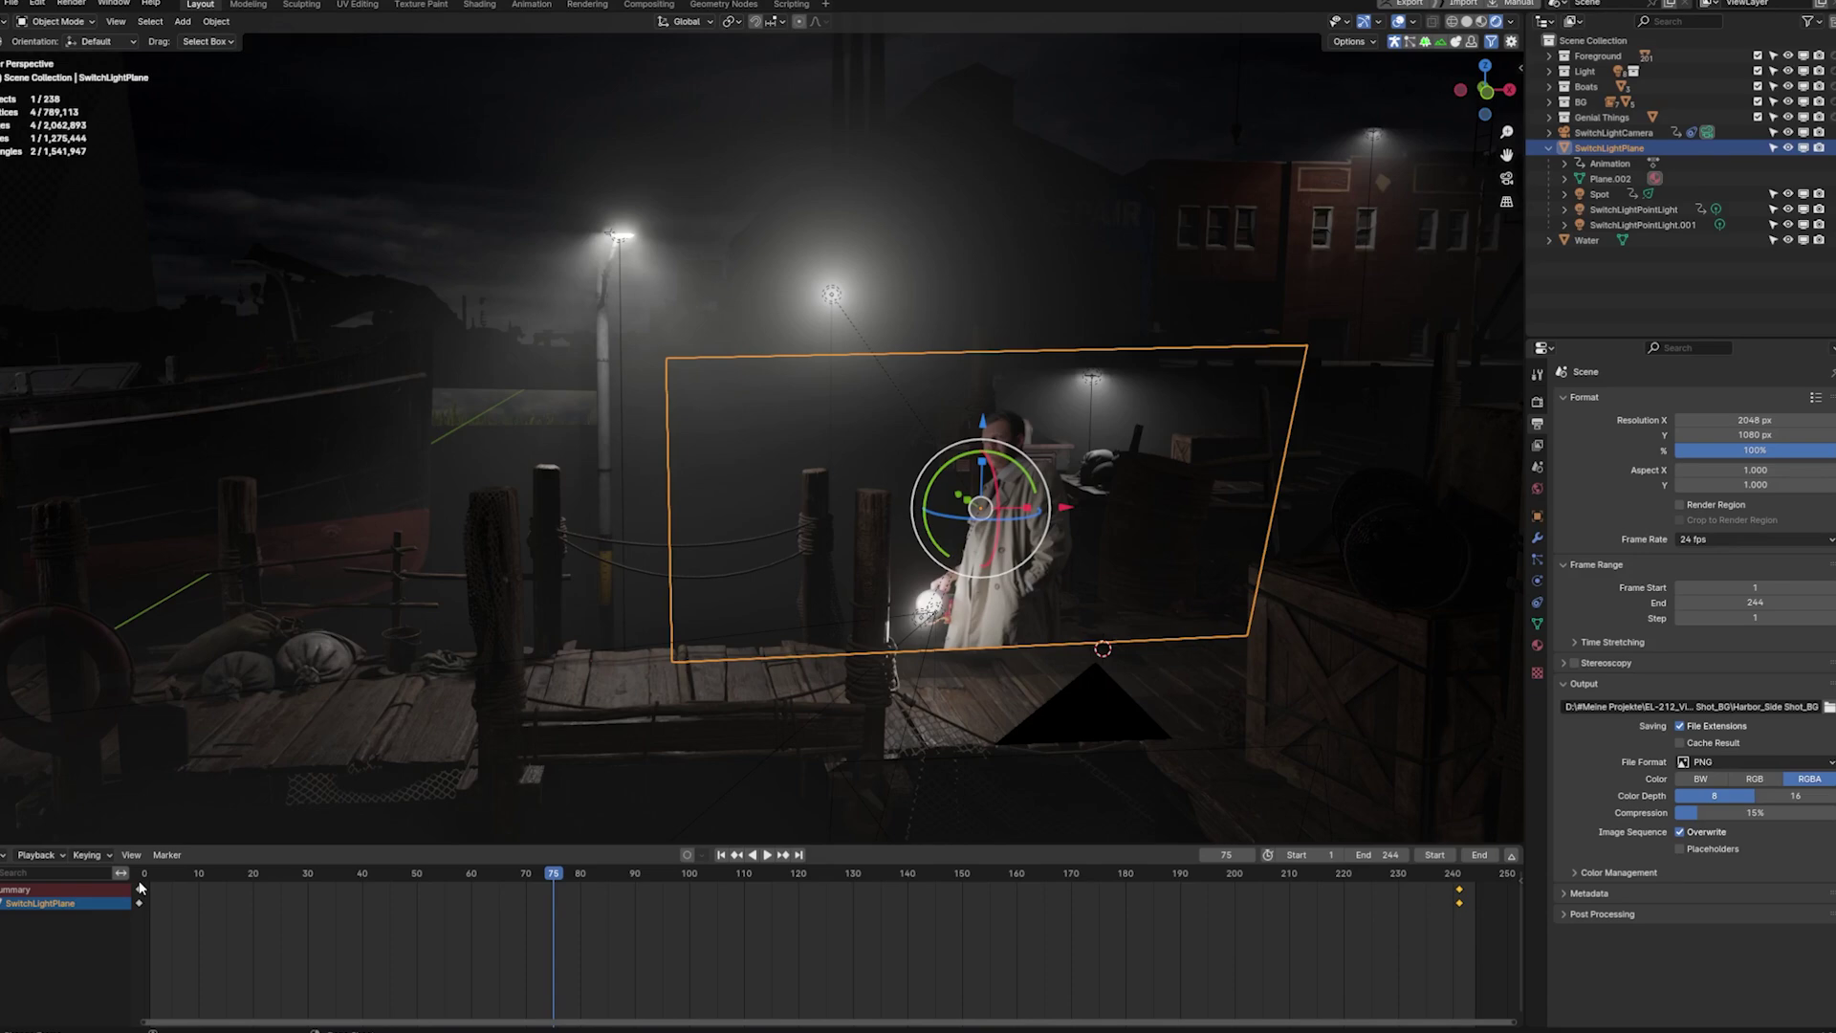
pyautogui.press('Down')
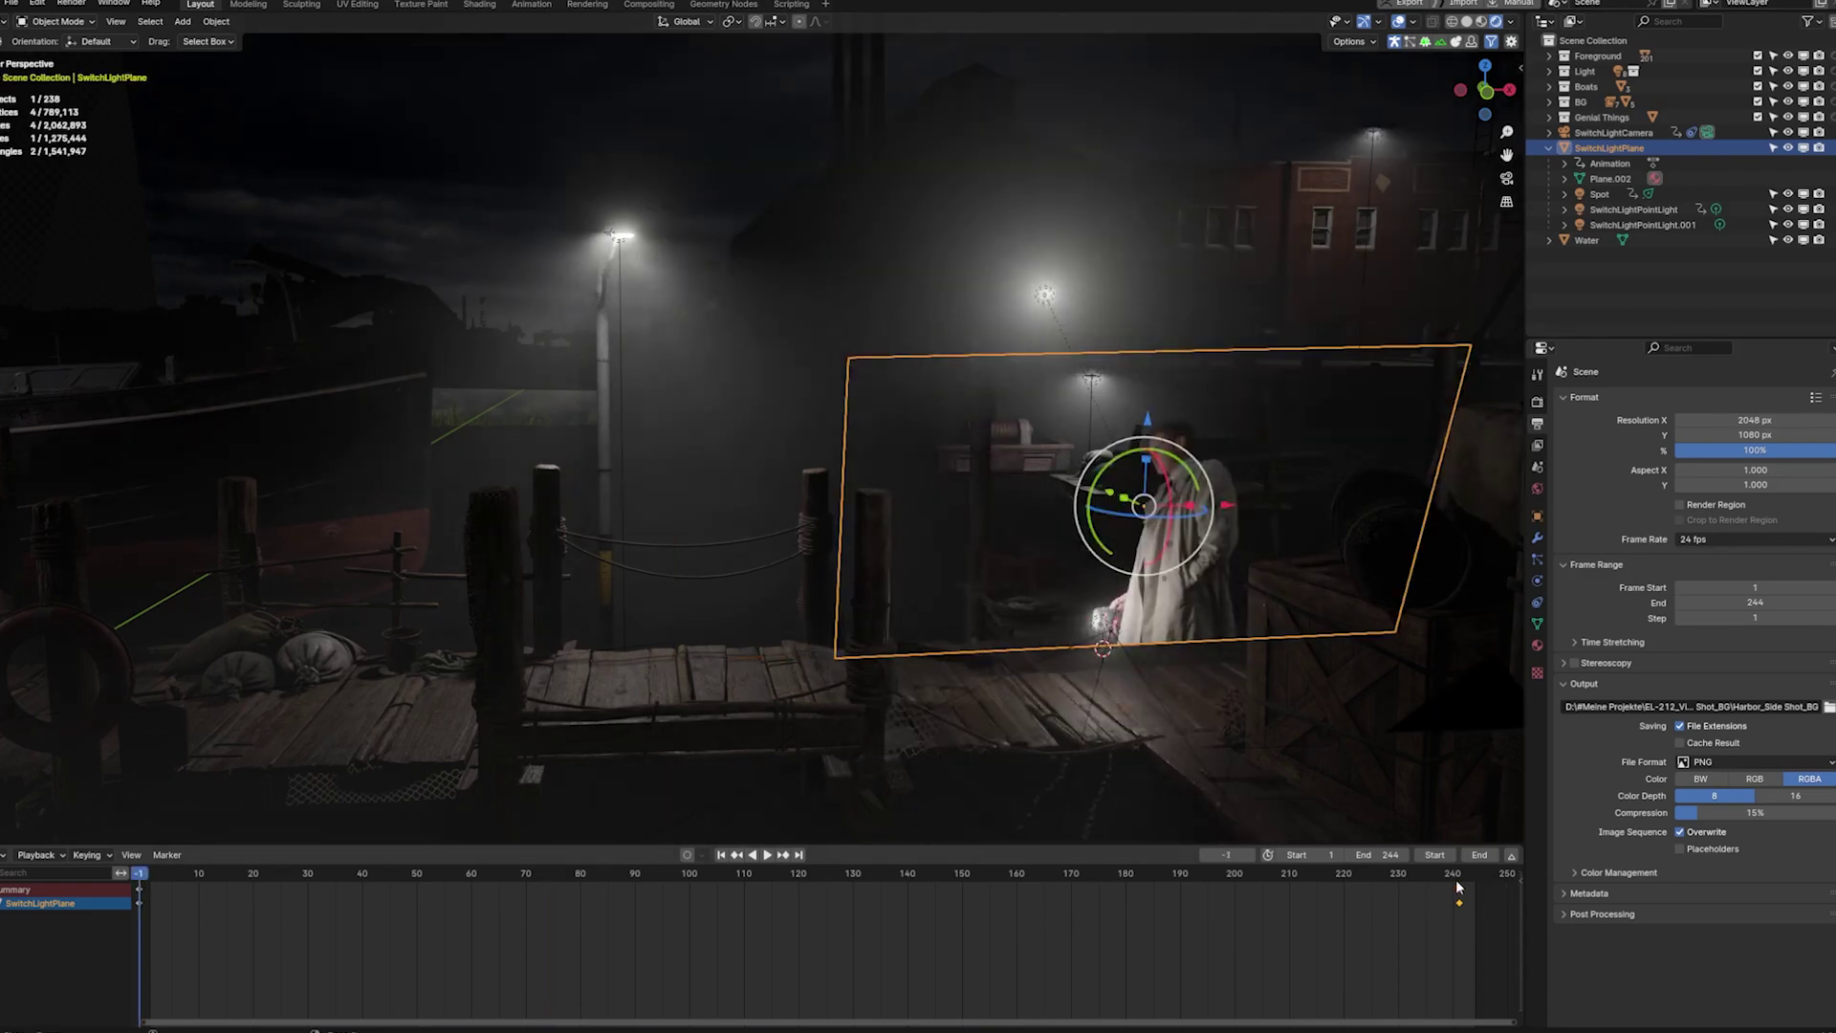
pyautogui.click(1455, 879)
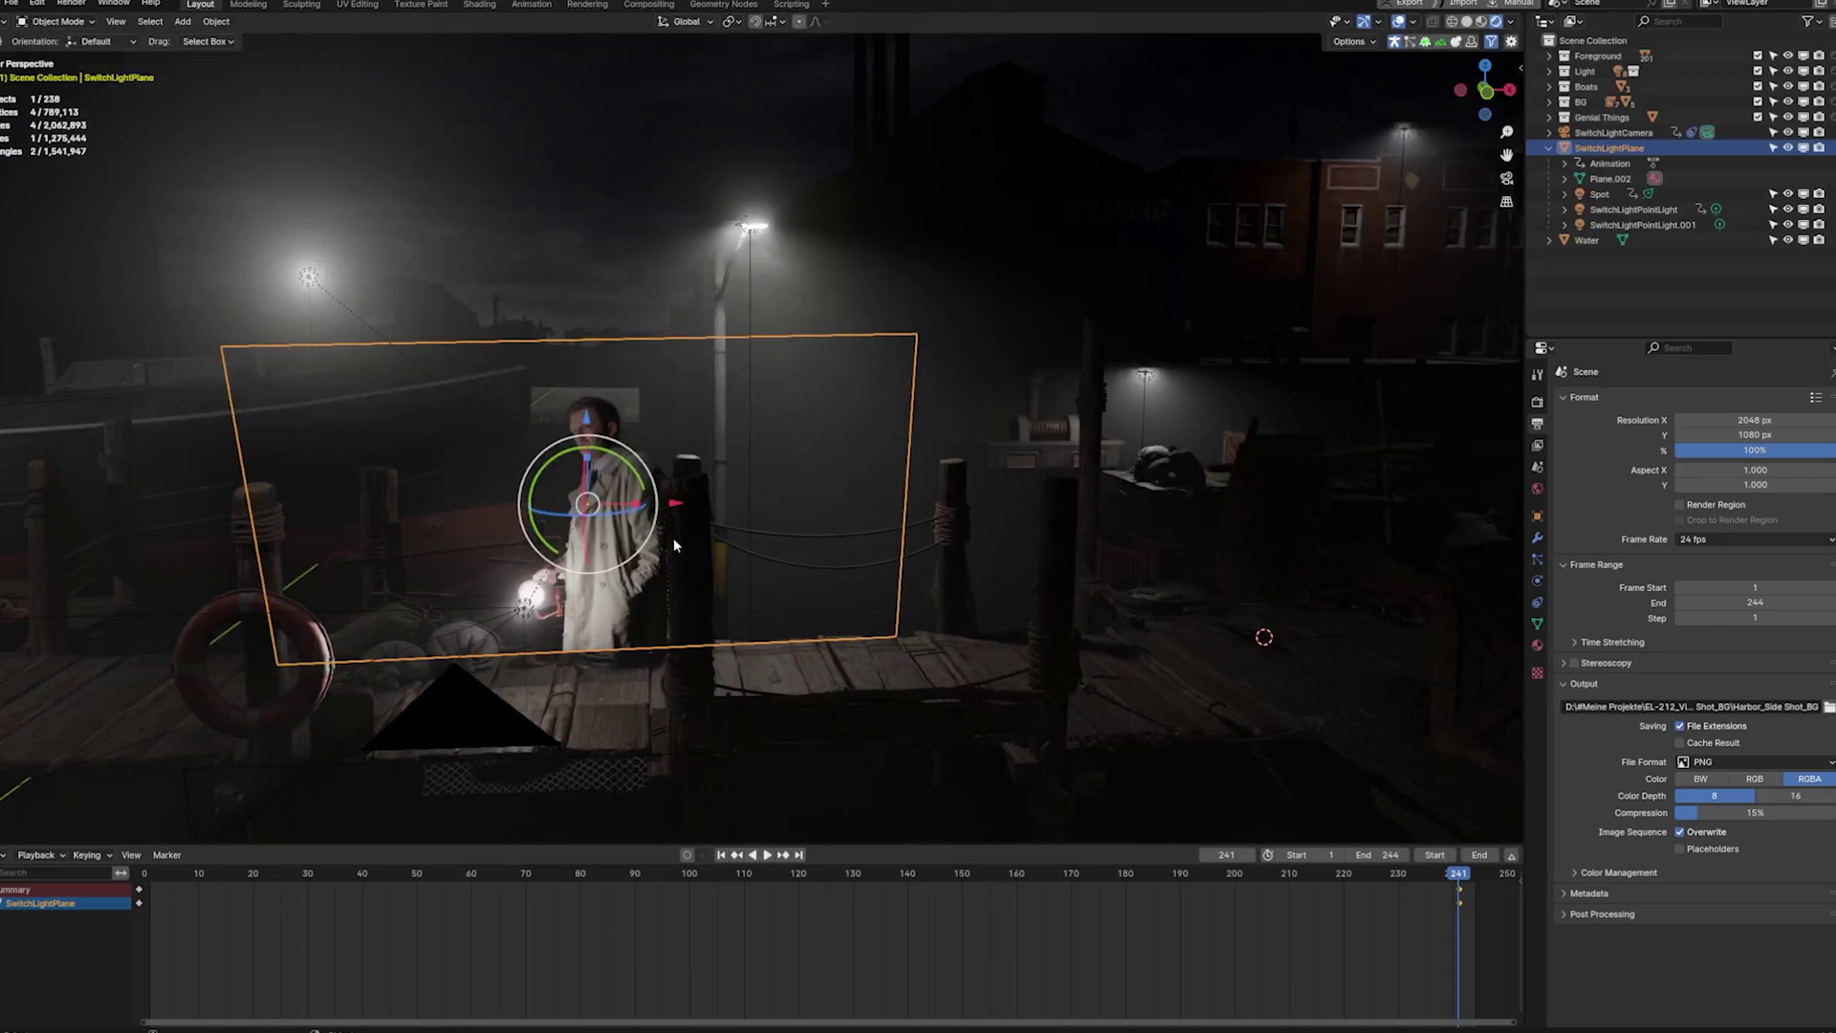
pyautogui.scroll(-3, 673, 545)
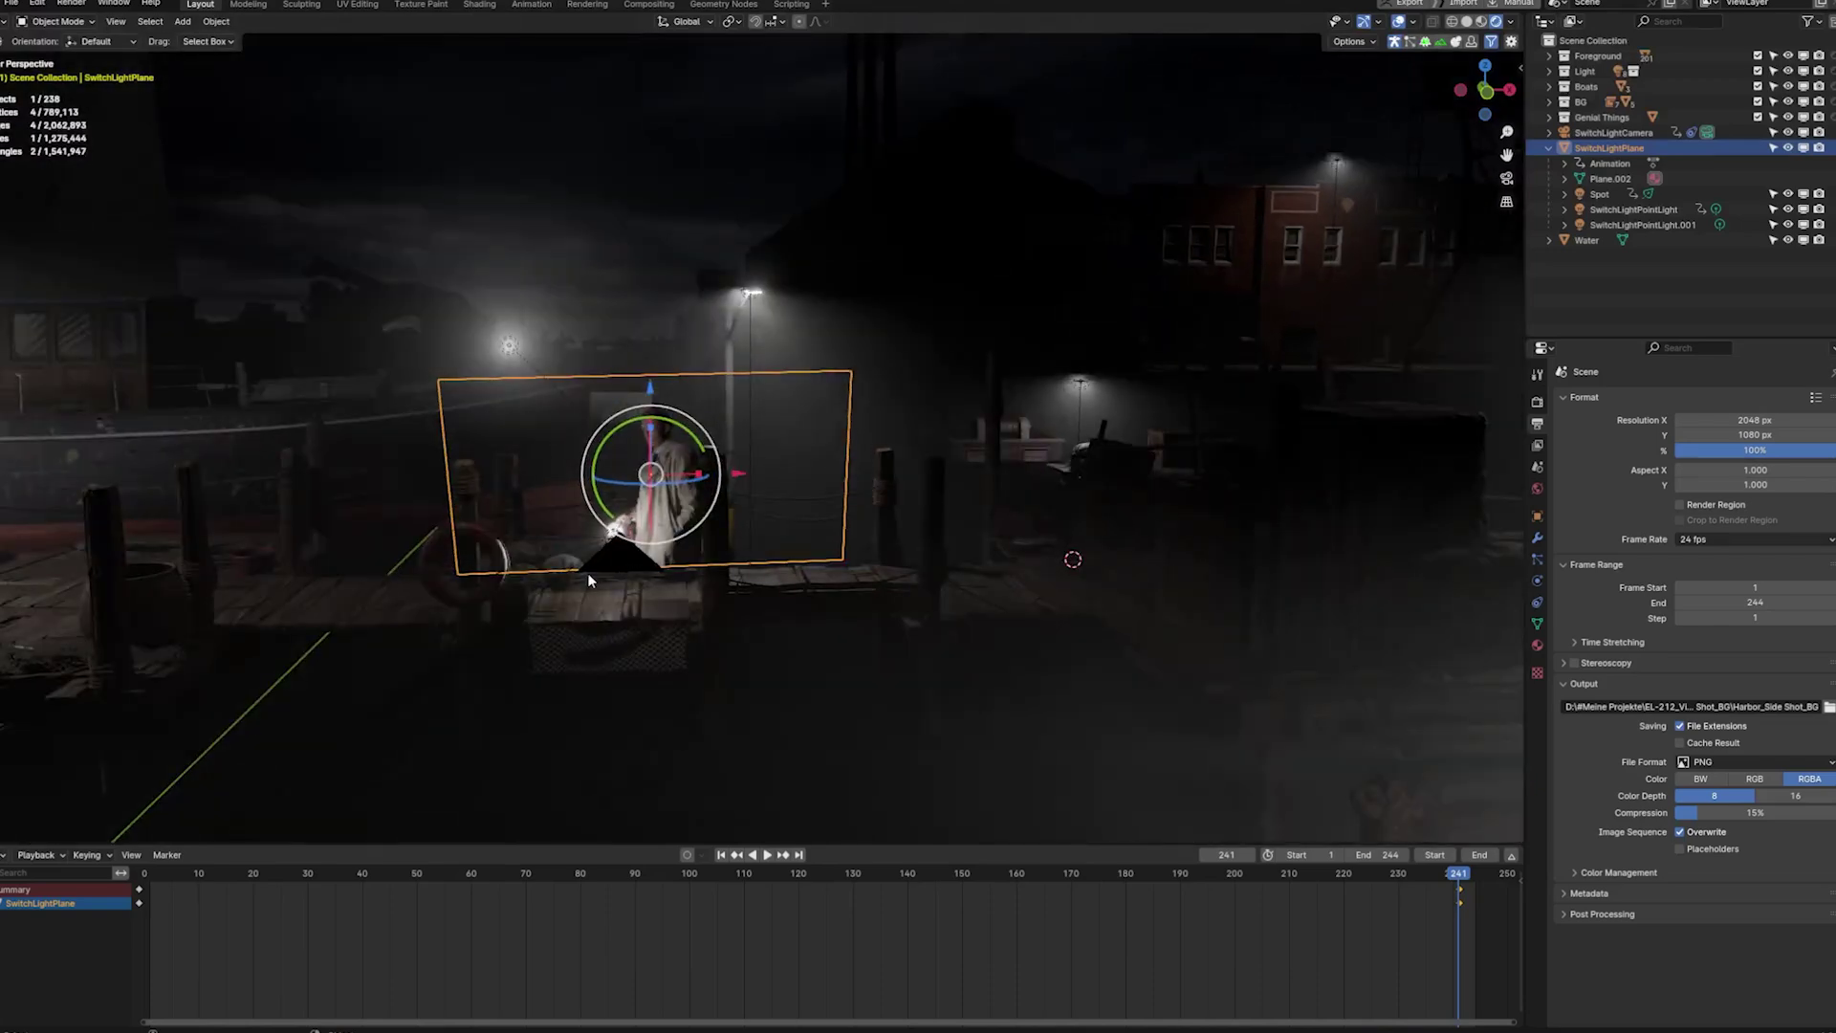
pyautogui.click(589, 577)
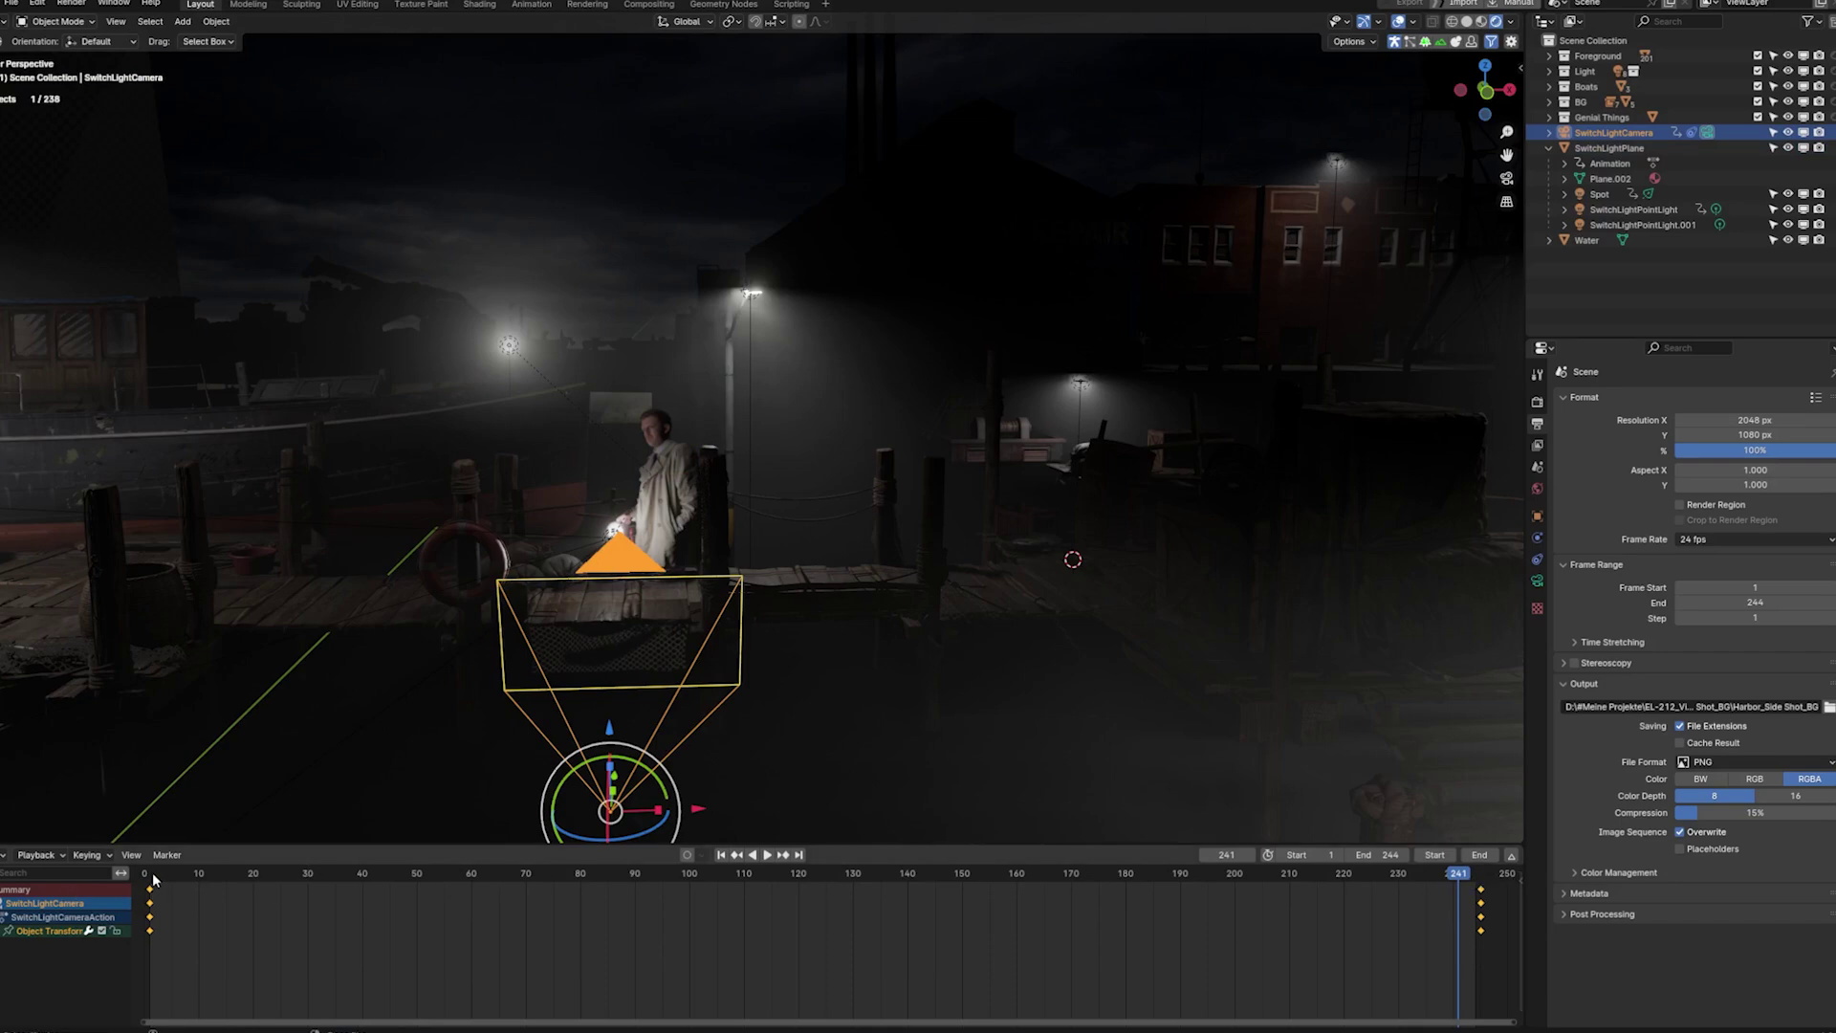
# Set the interpolation of both SwitchLightPlane keyframes to Bézier
pyautogui.click(632, 452)
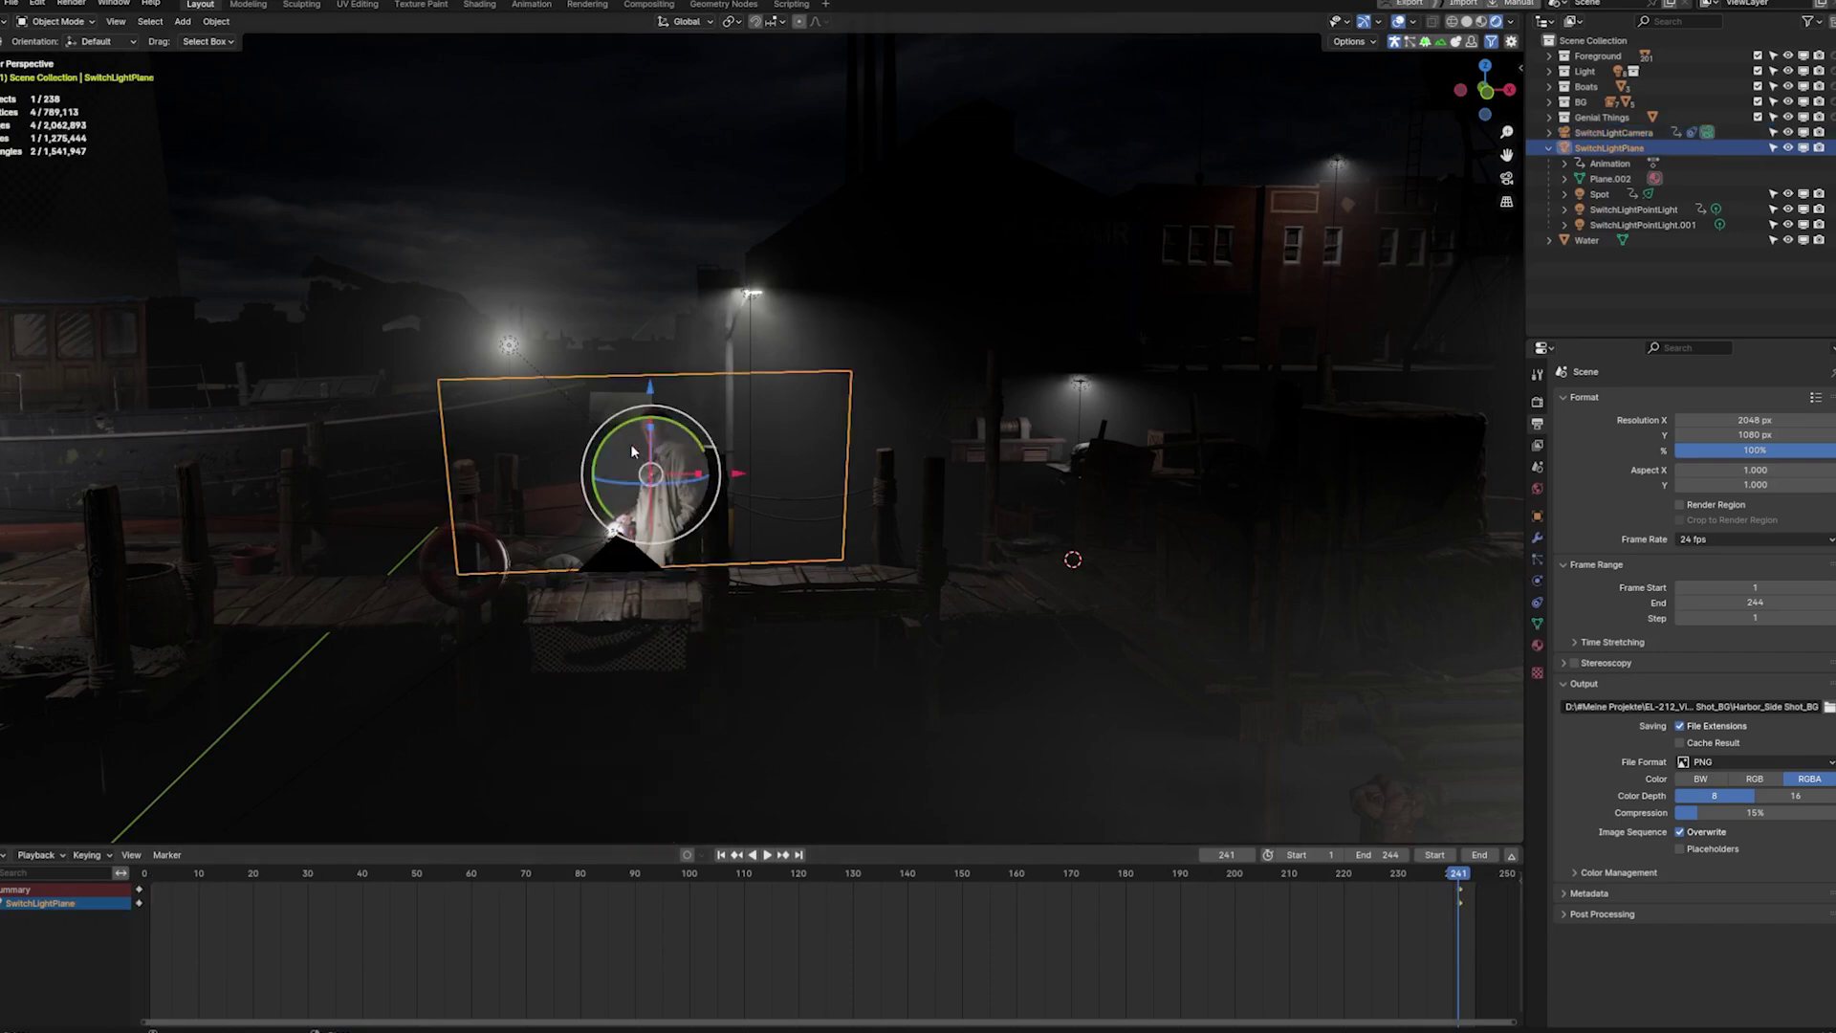
pyautogui.scroll(1, 632, 452)
pyautogui.moveTo(1486, 945); pyautogui.dragTo(136, 860)
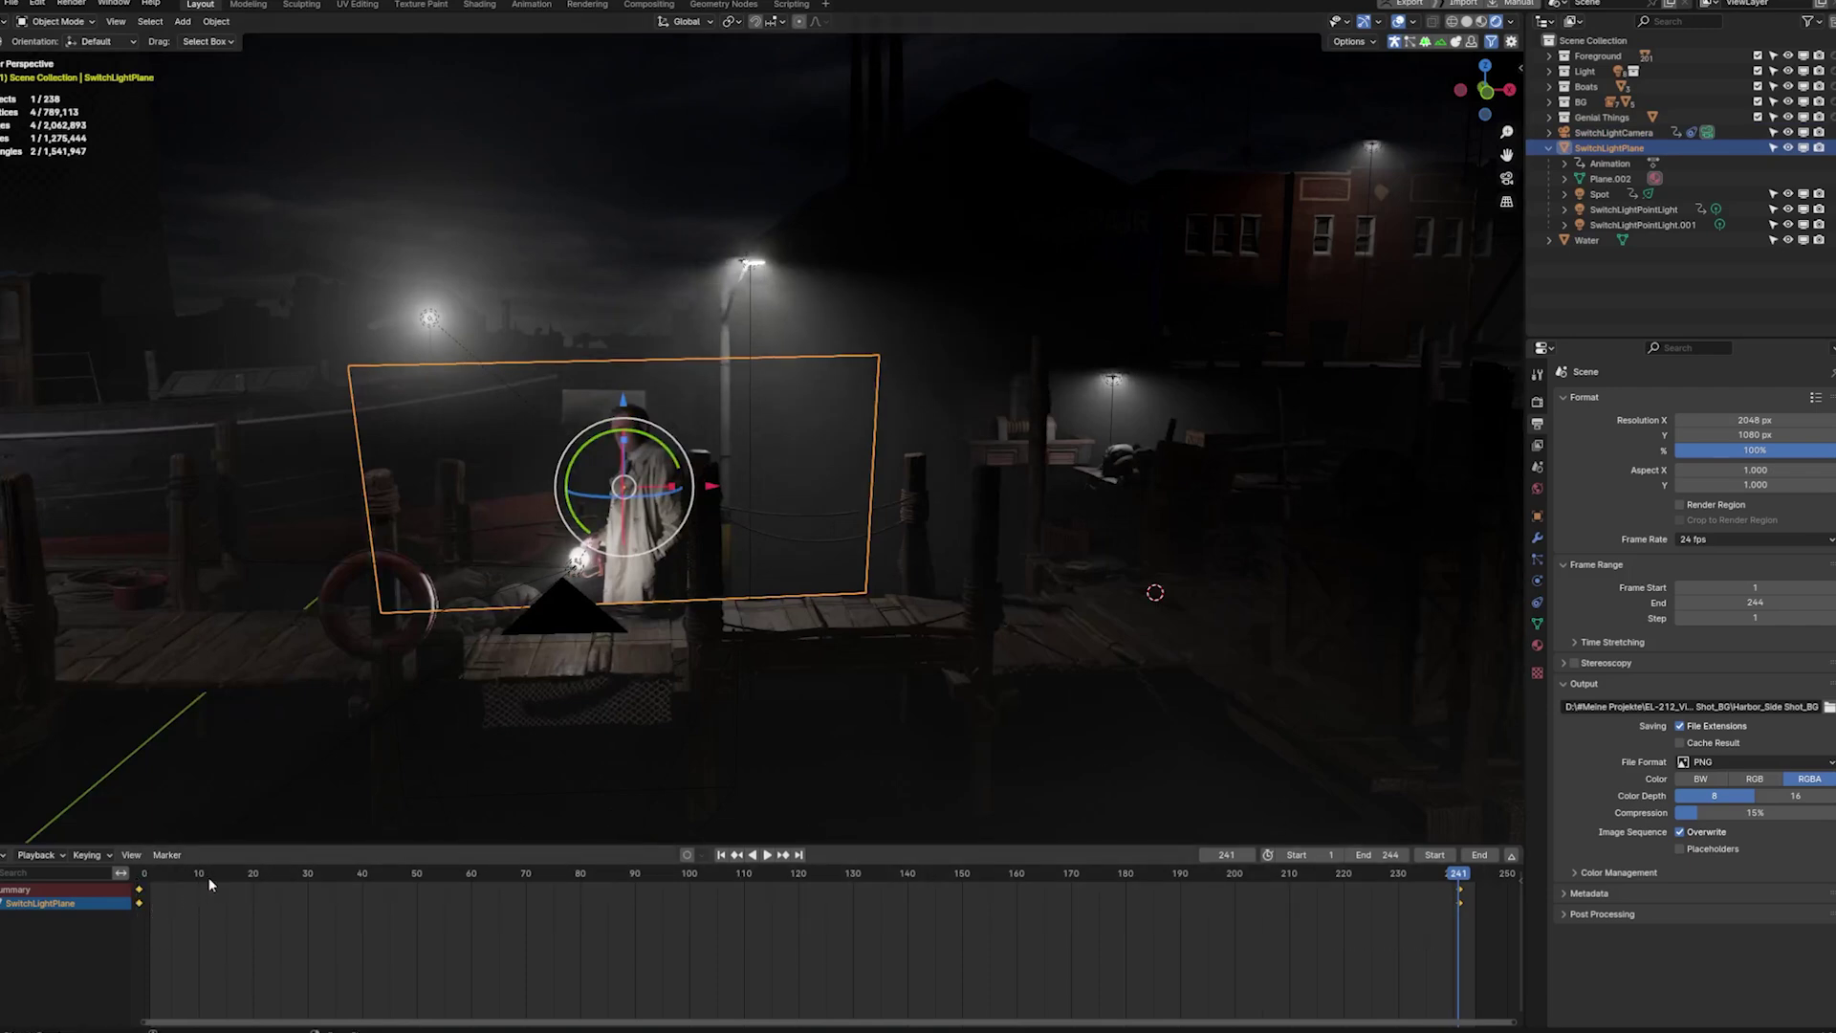
pyautogui.press('t')
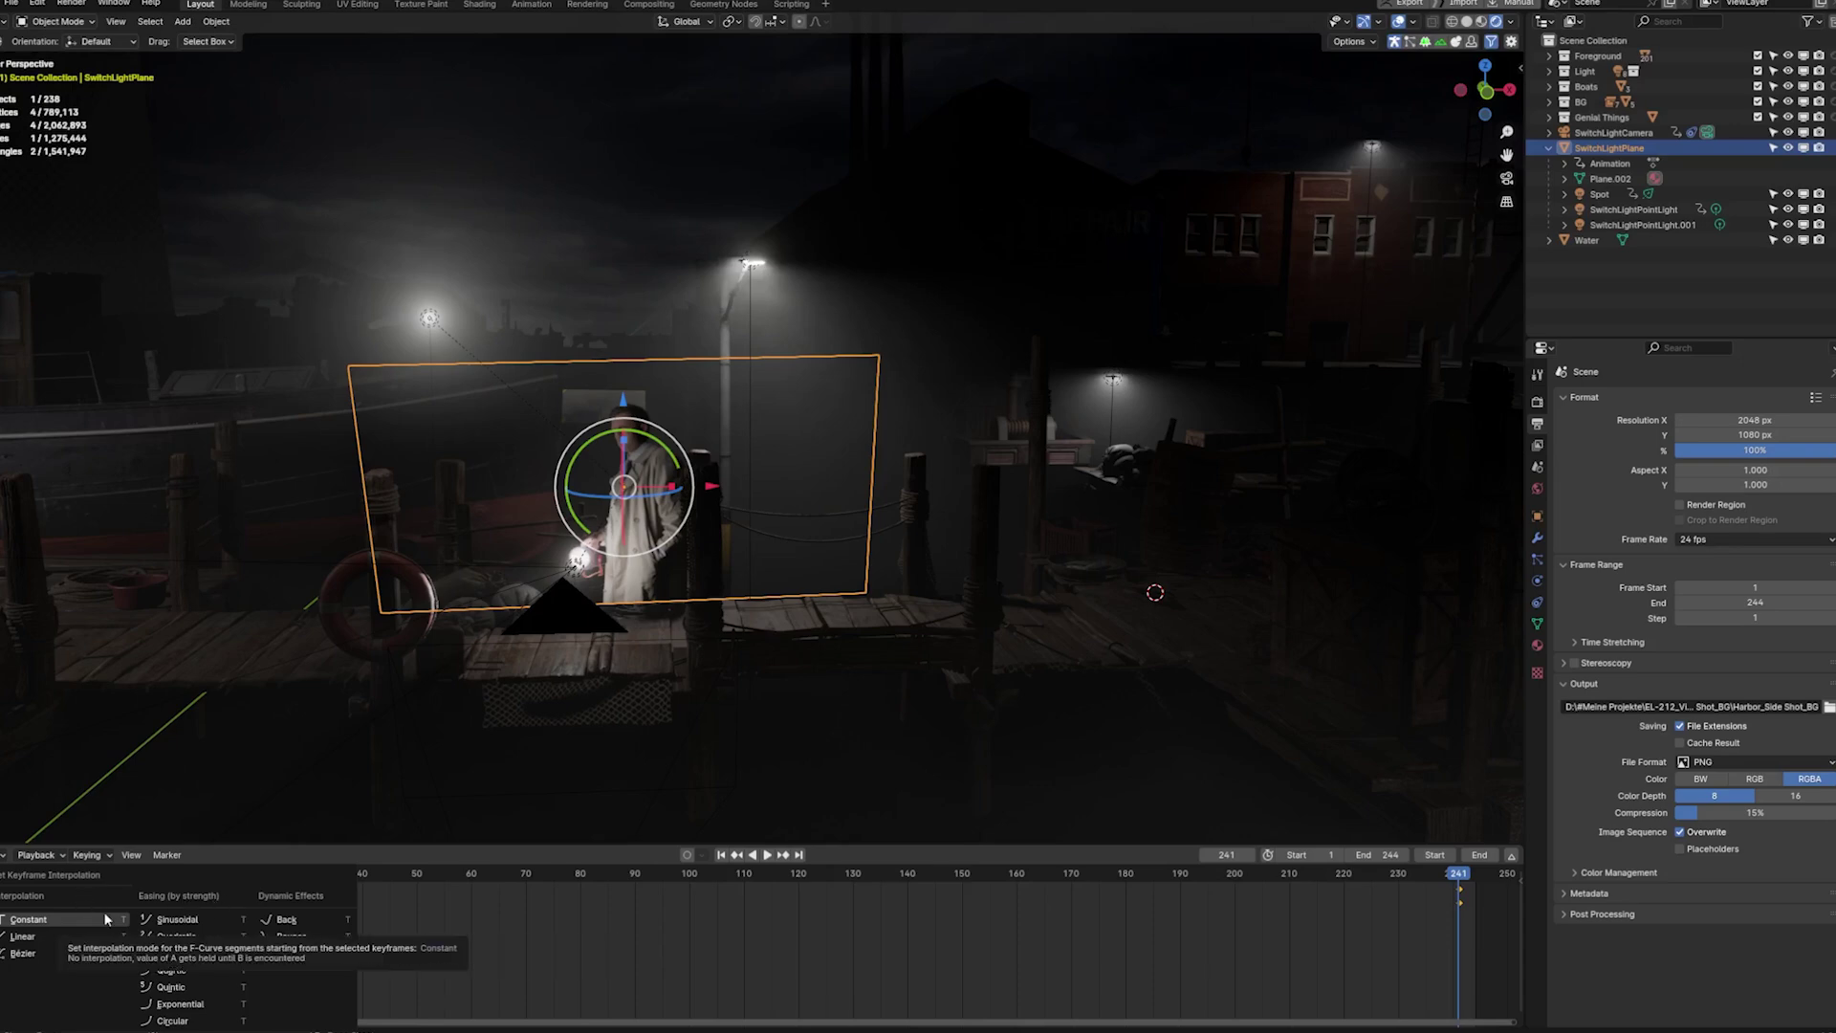
pyautogui.click(42, 948)
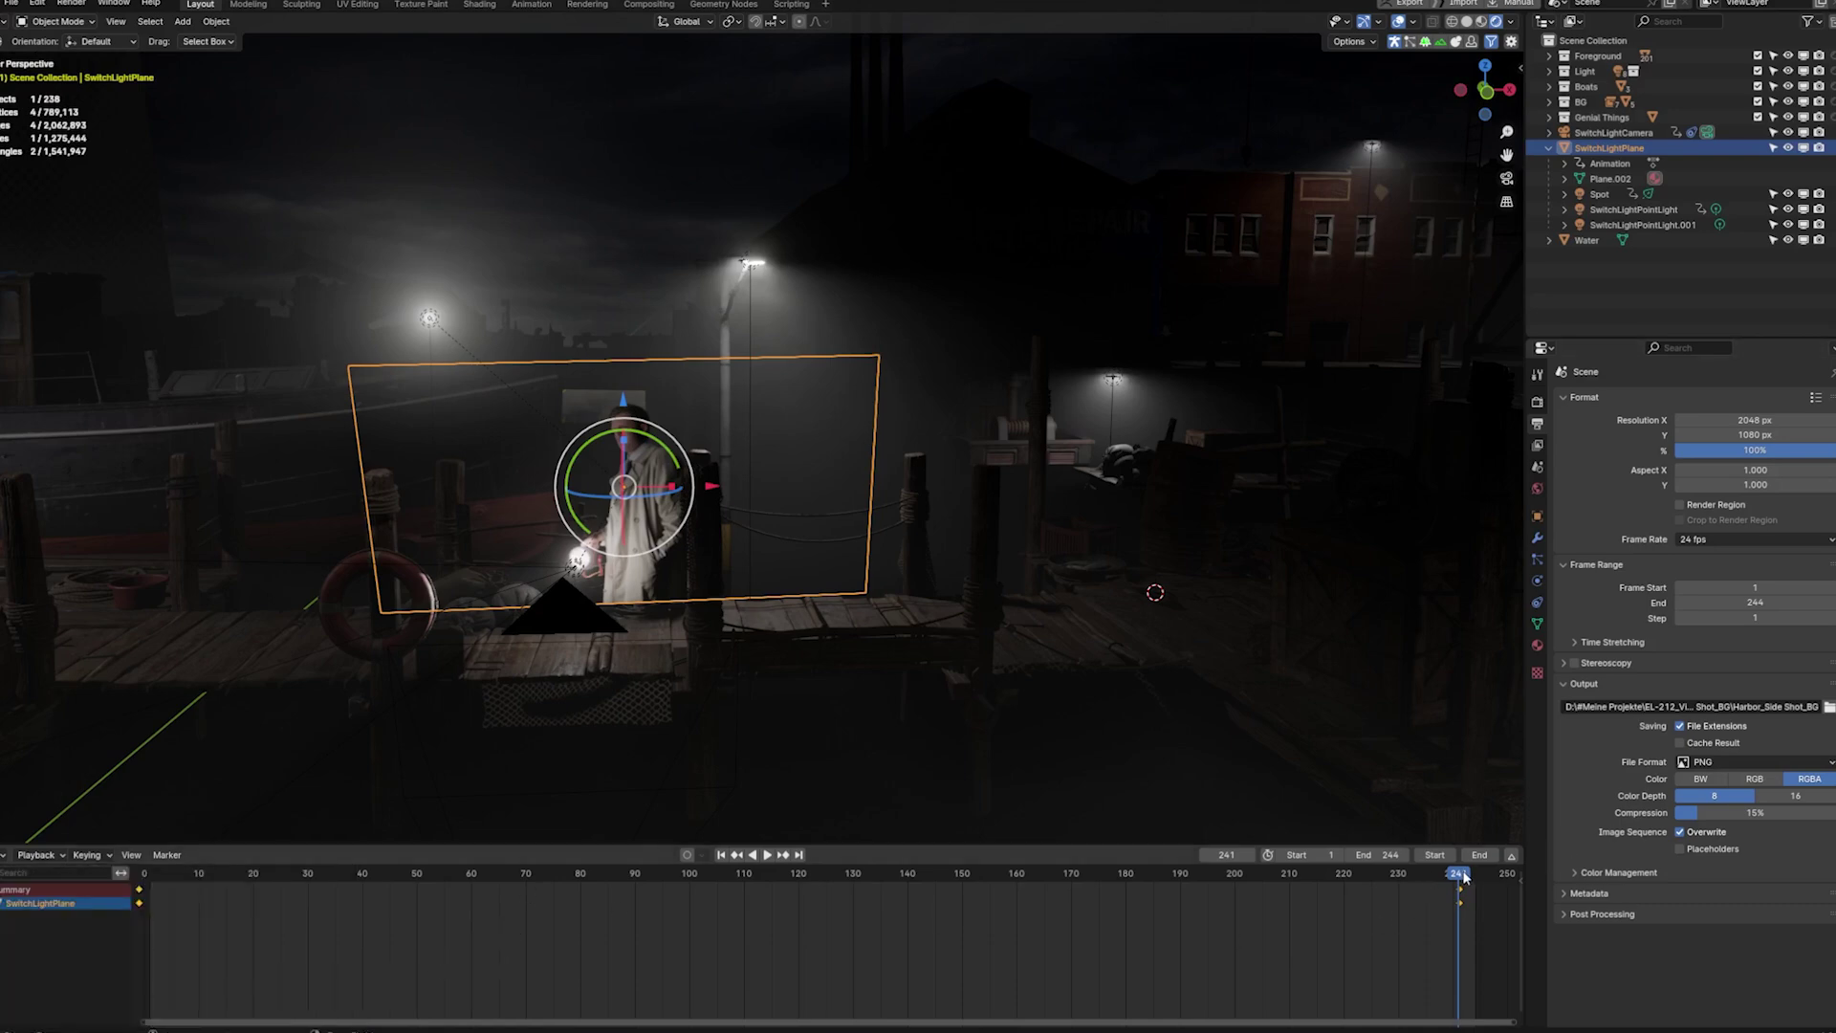
# Scrub back to frame 20, then play from frame 34 to check how the actor plane travels along the pier
pyautogui.moveTo(1463, 874); pyautogui.dragTo(856, 893)
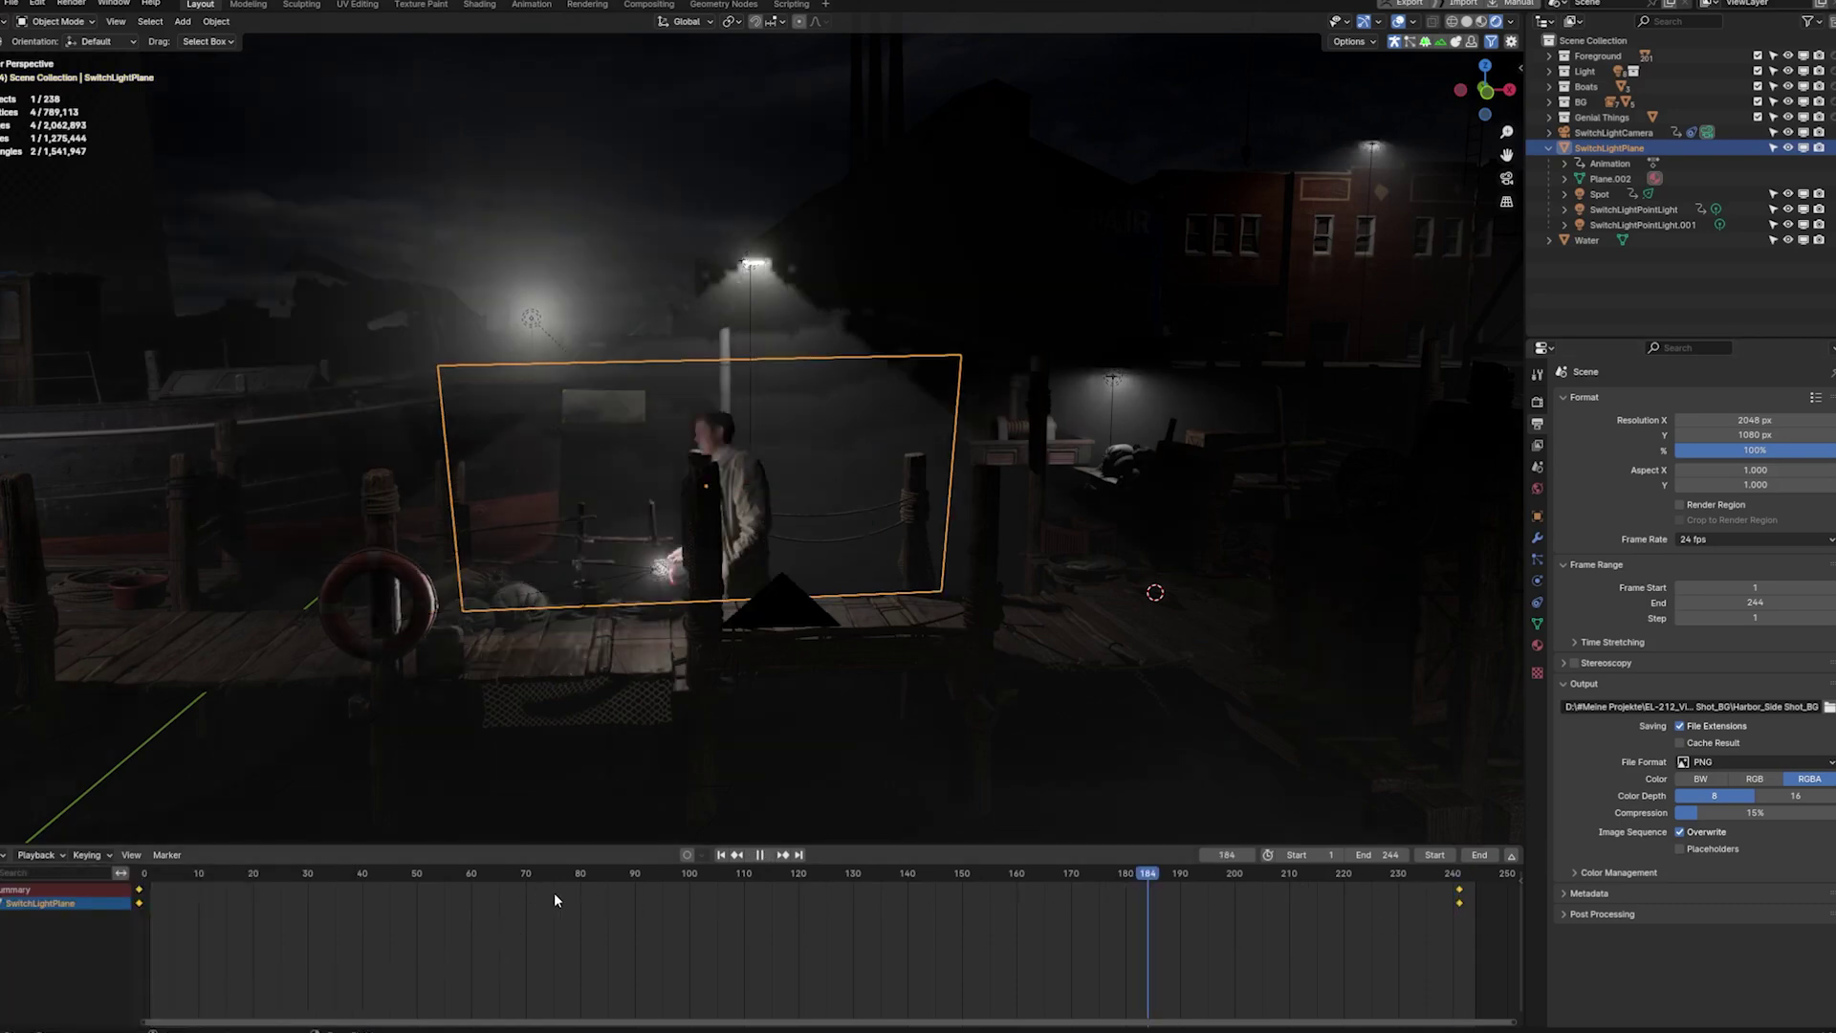
pyautogui.moveTo(554, 894); pyautogui.dragTo(253, 888)
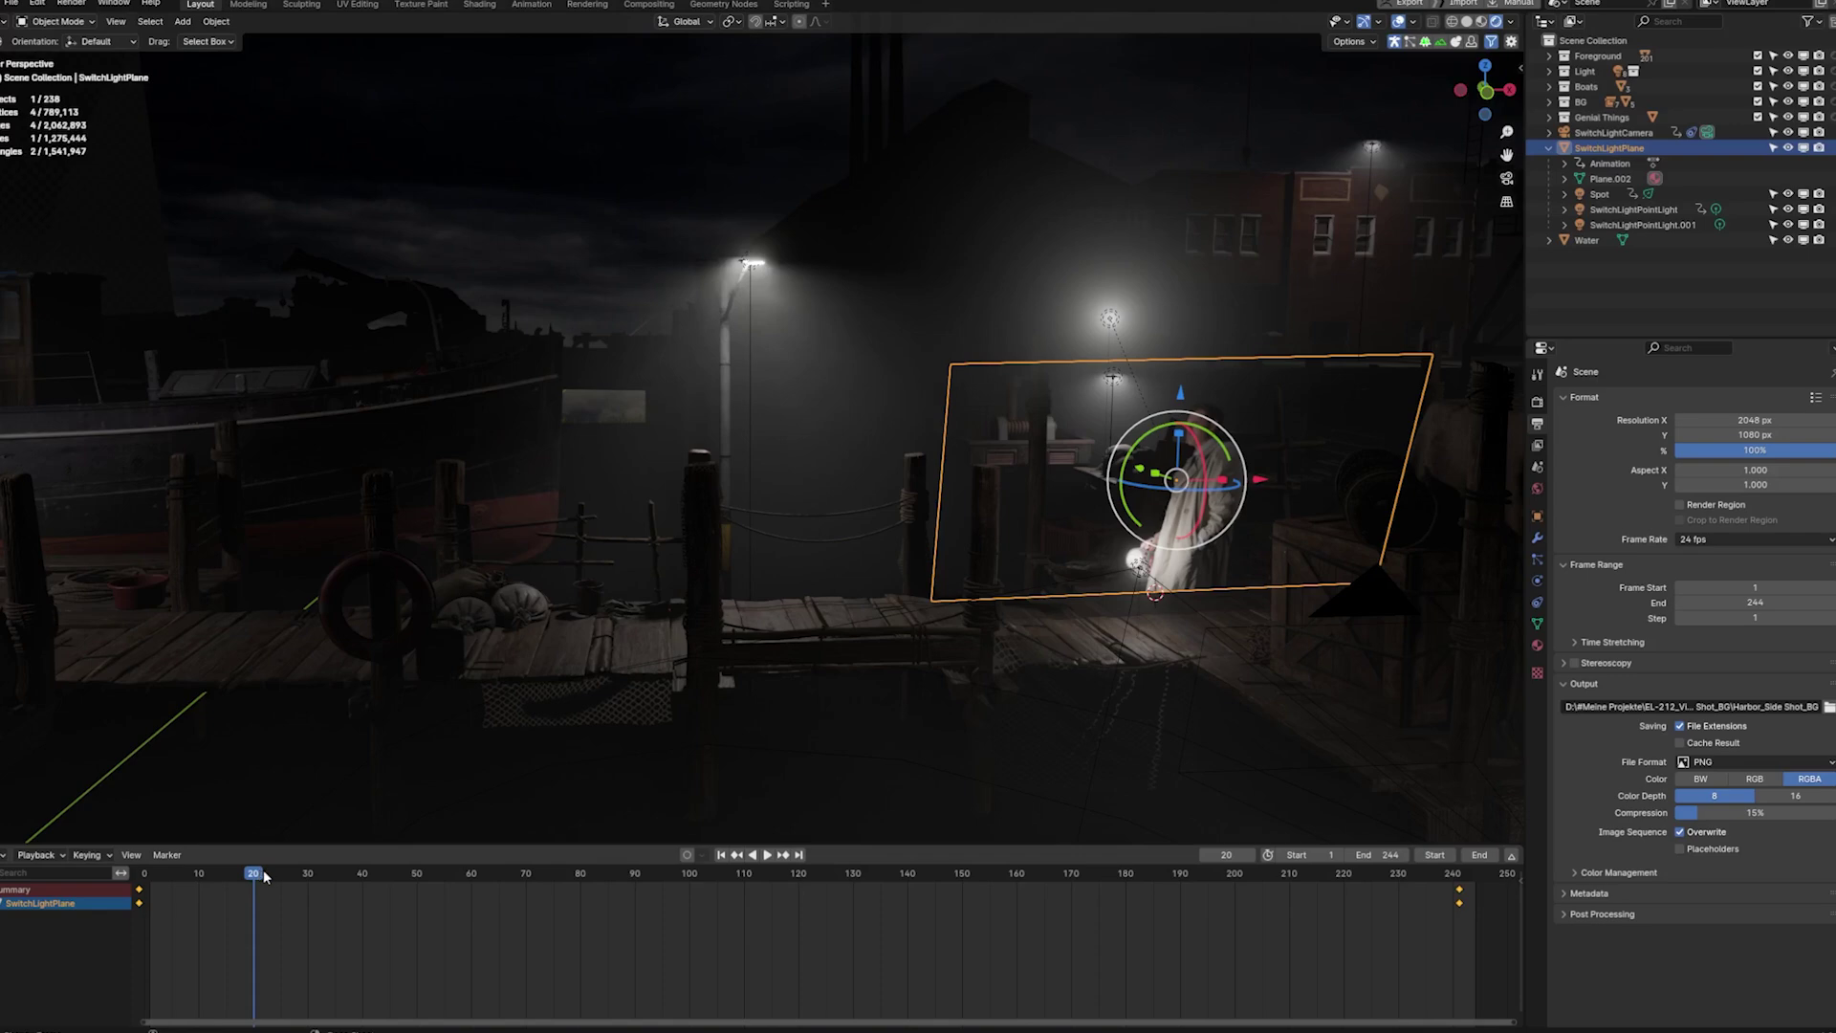
pyautogui.click(330, 871)
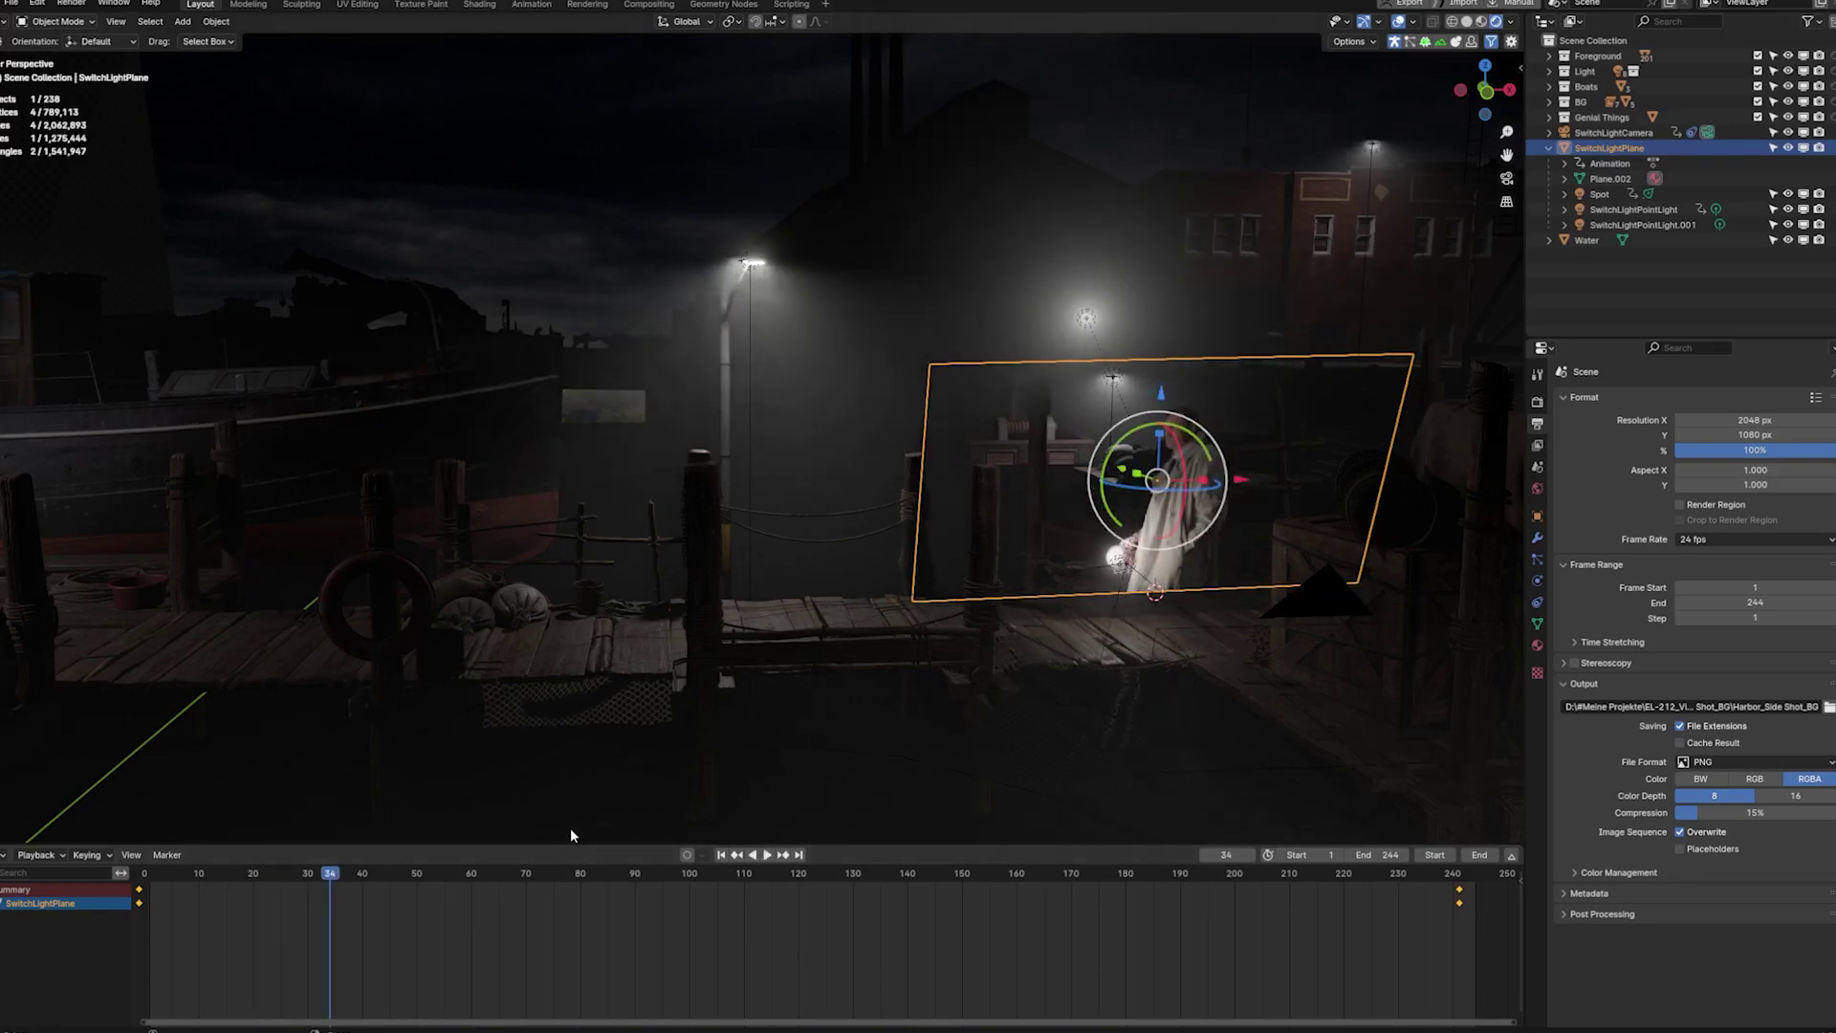
pyautogui.press('space')
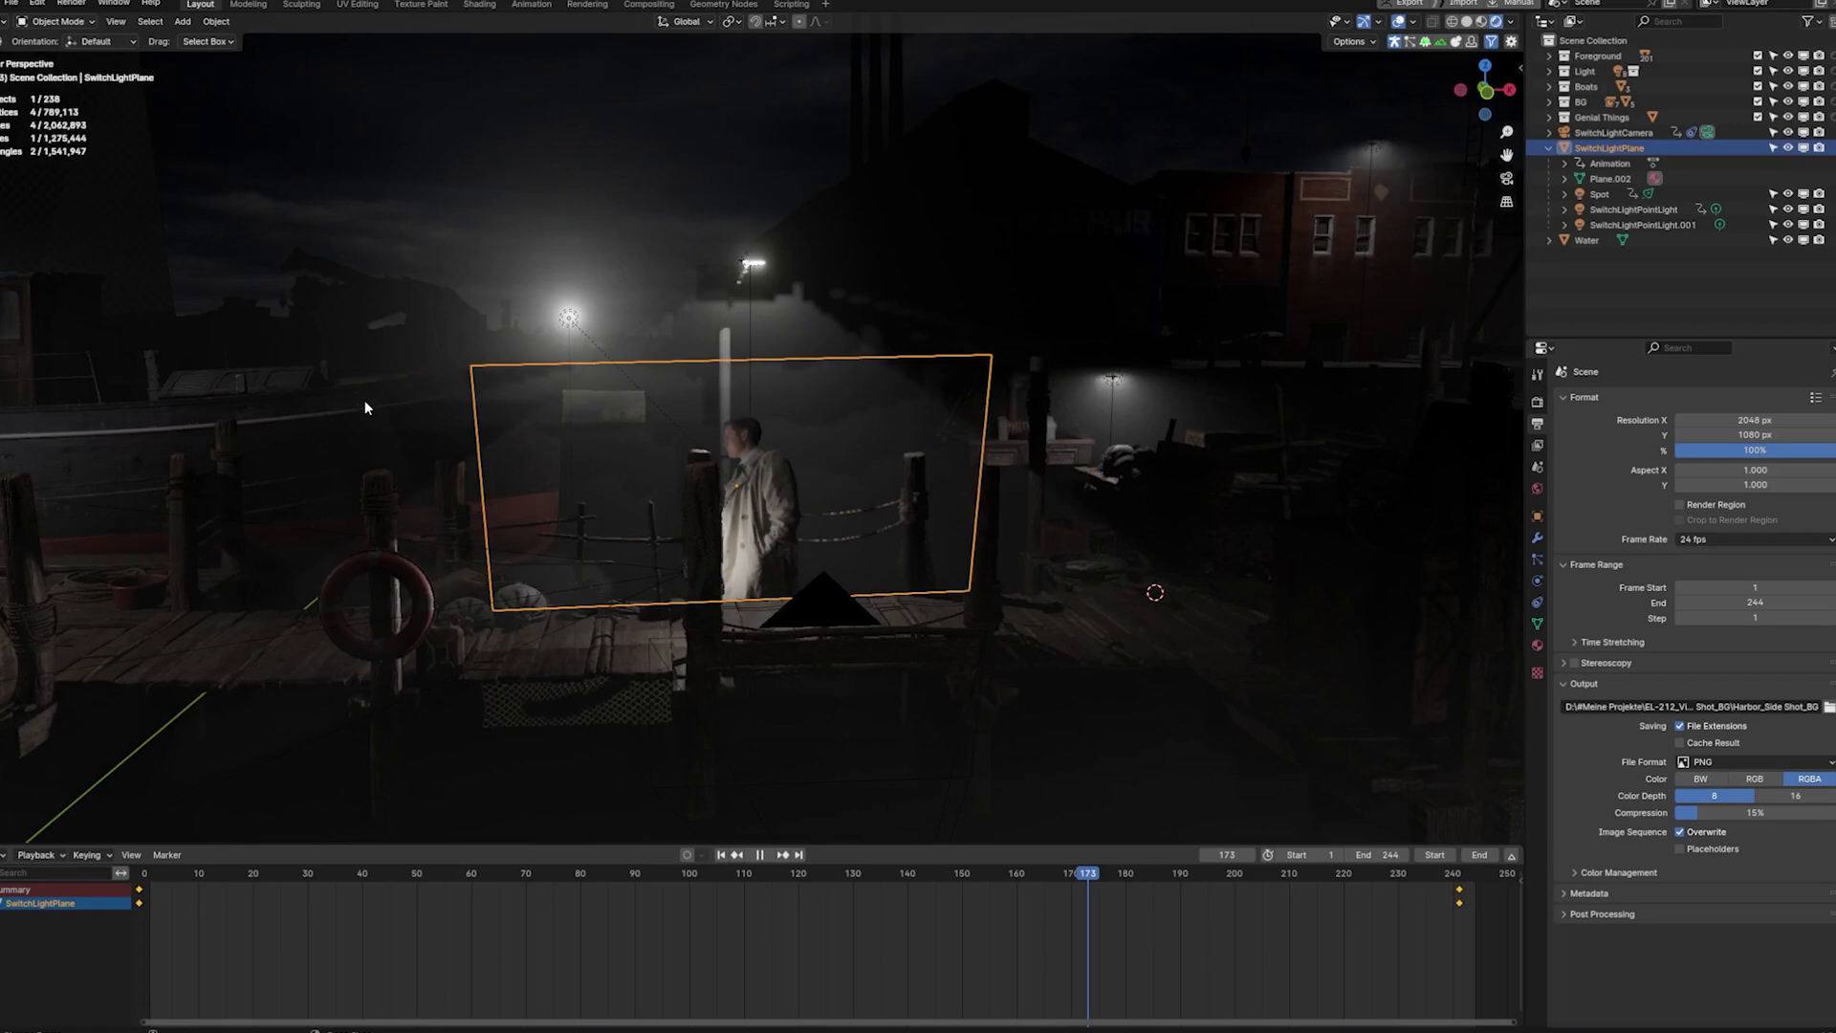
pyautogui.press('space')
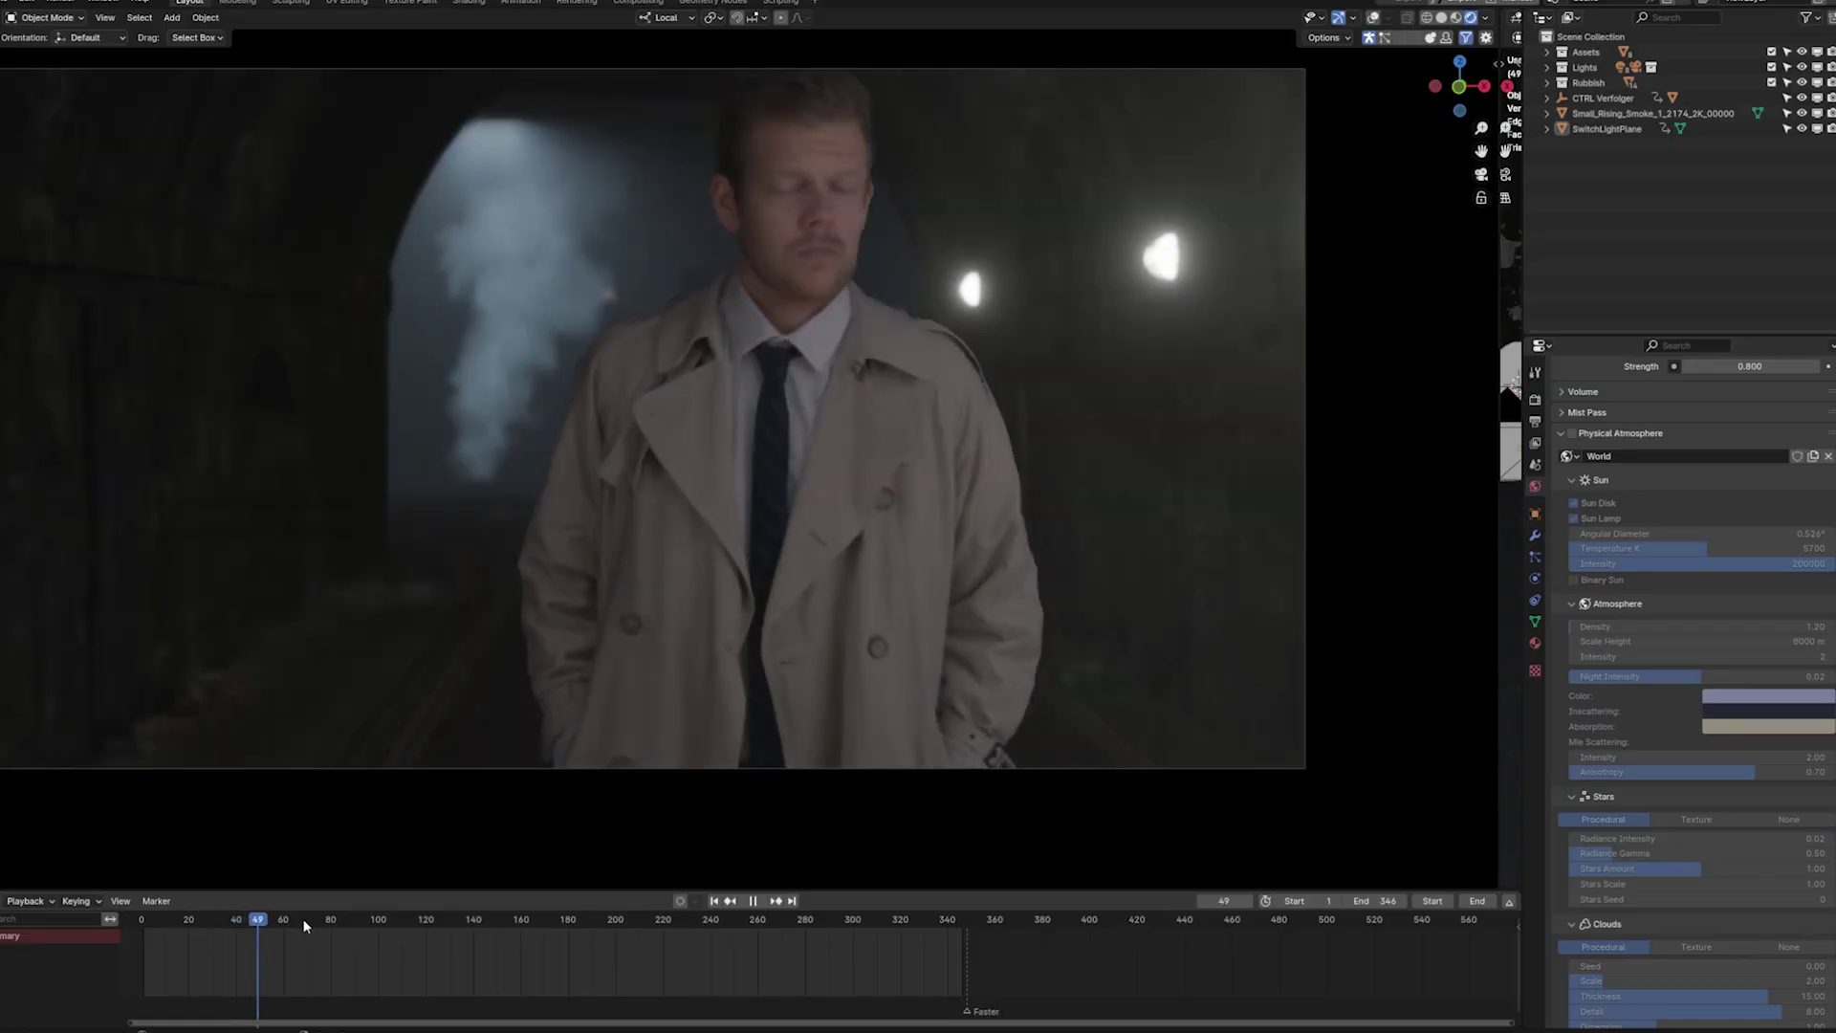
# In the tunnel scene, go to frame 77 and play to frame 121 to review the man walking
pyautogui.press('space')
pyautogui.click(324, 921)
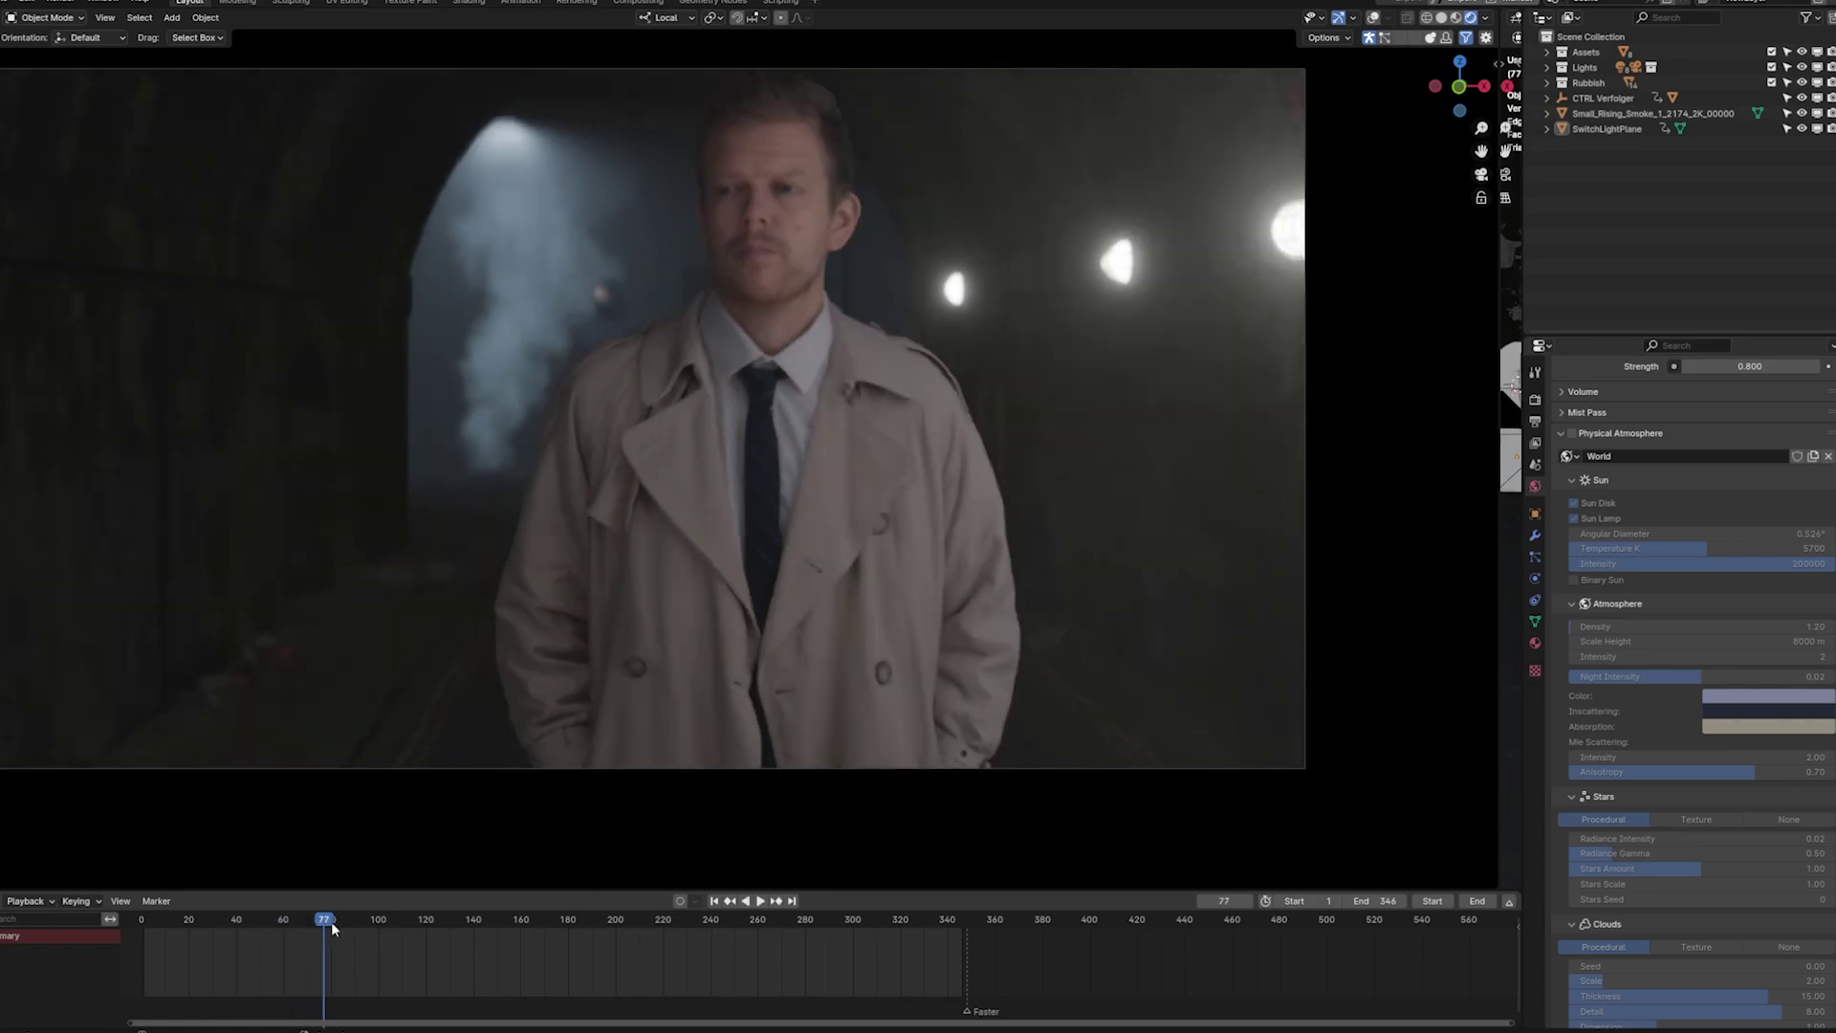
pyautogui.press('space')
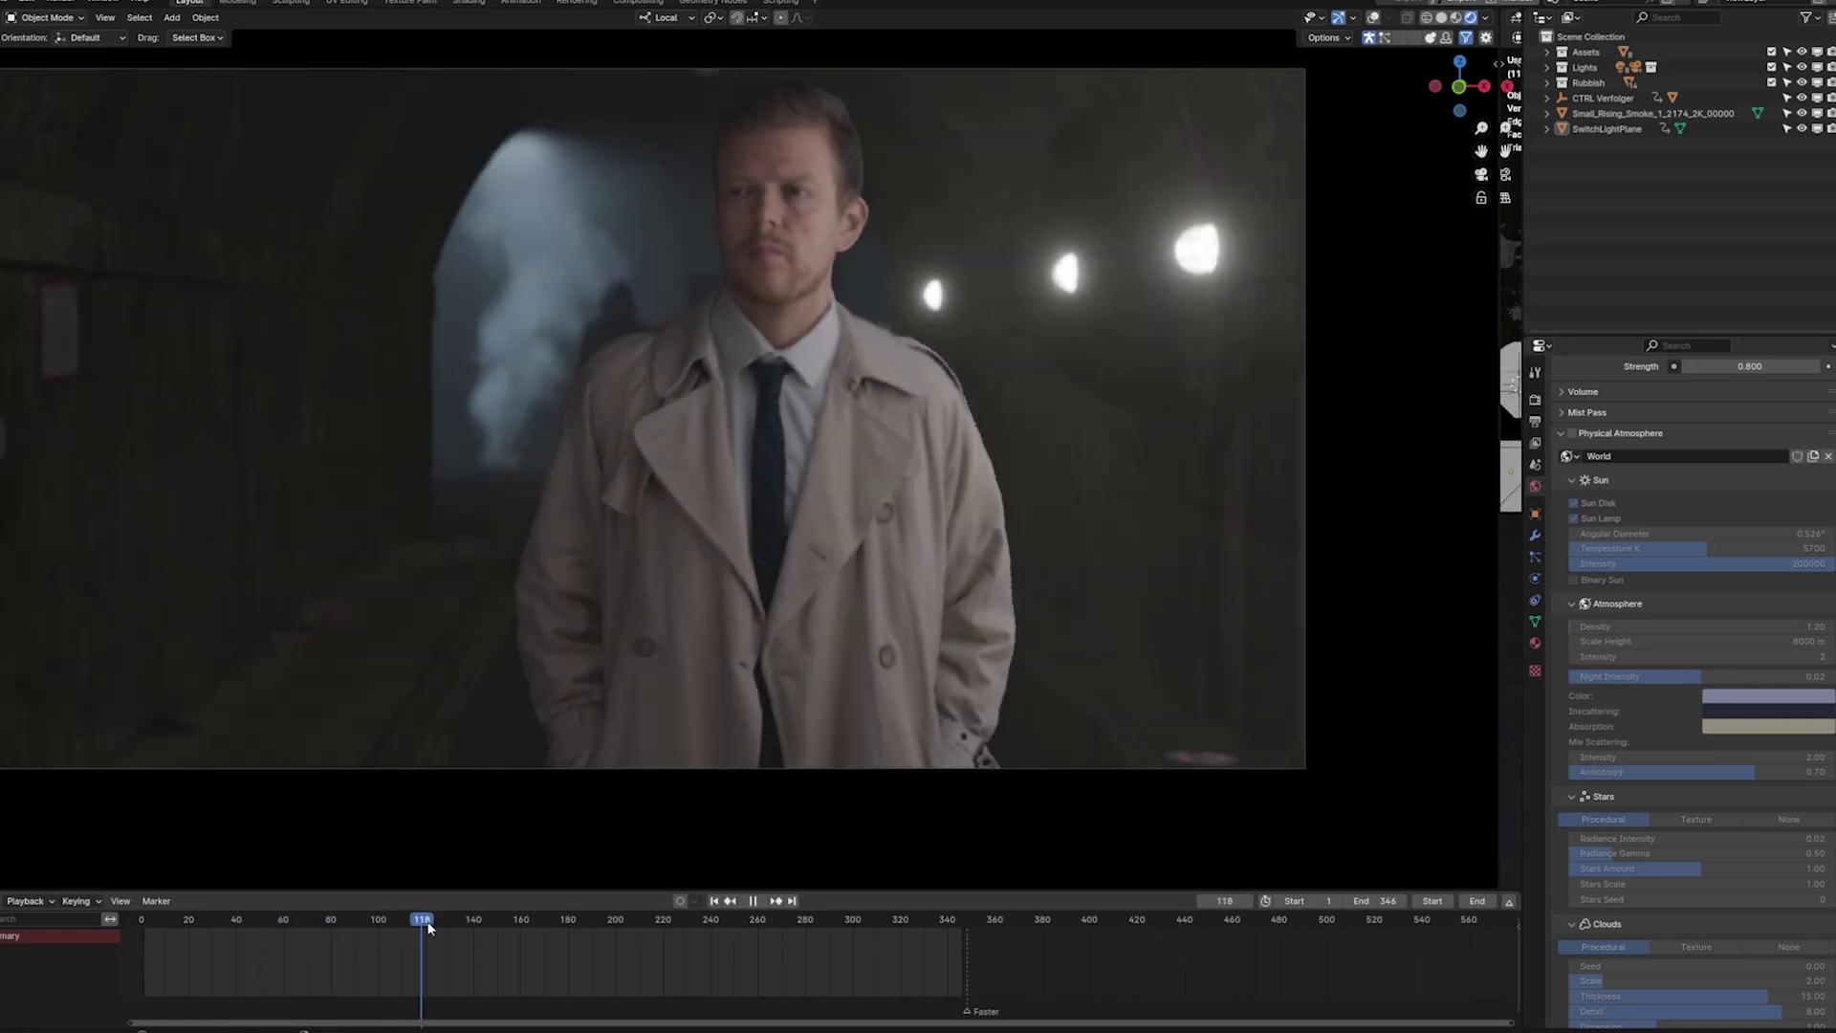
pyautogui.press('space')
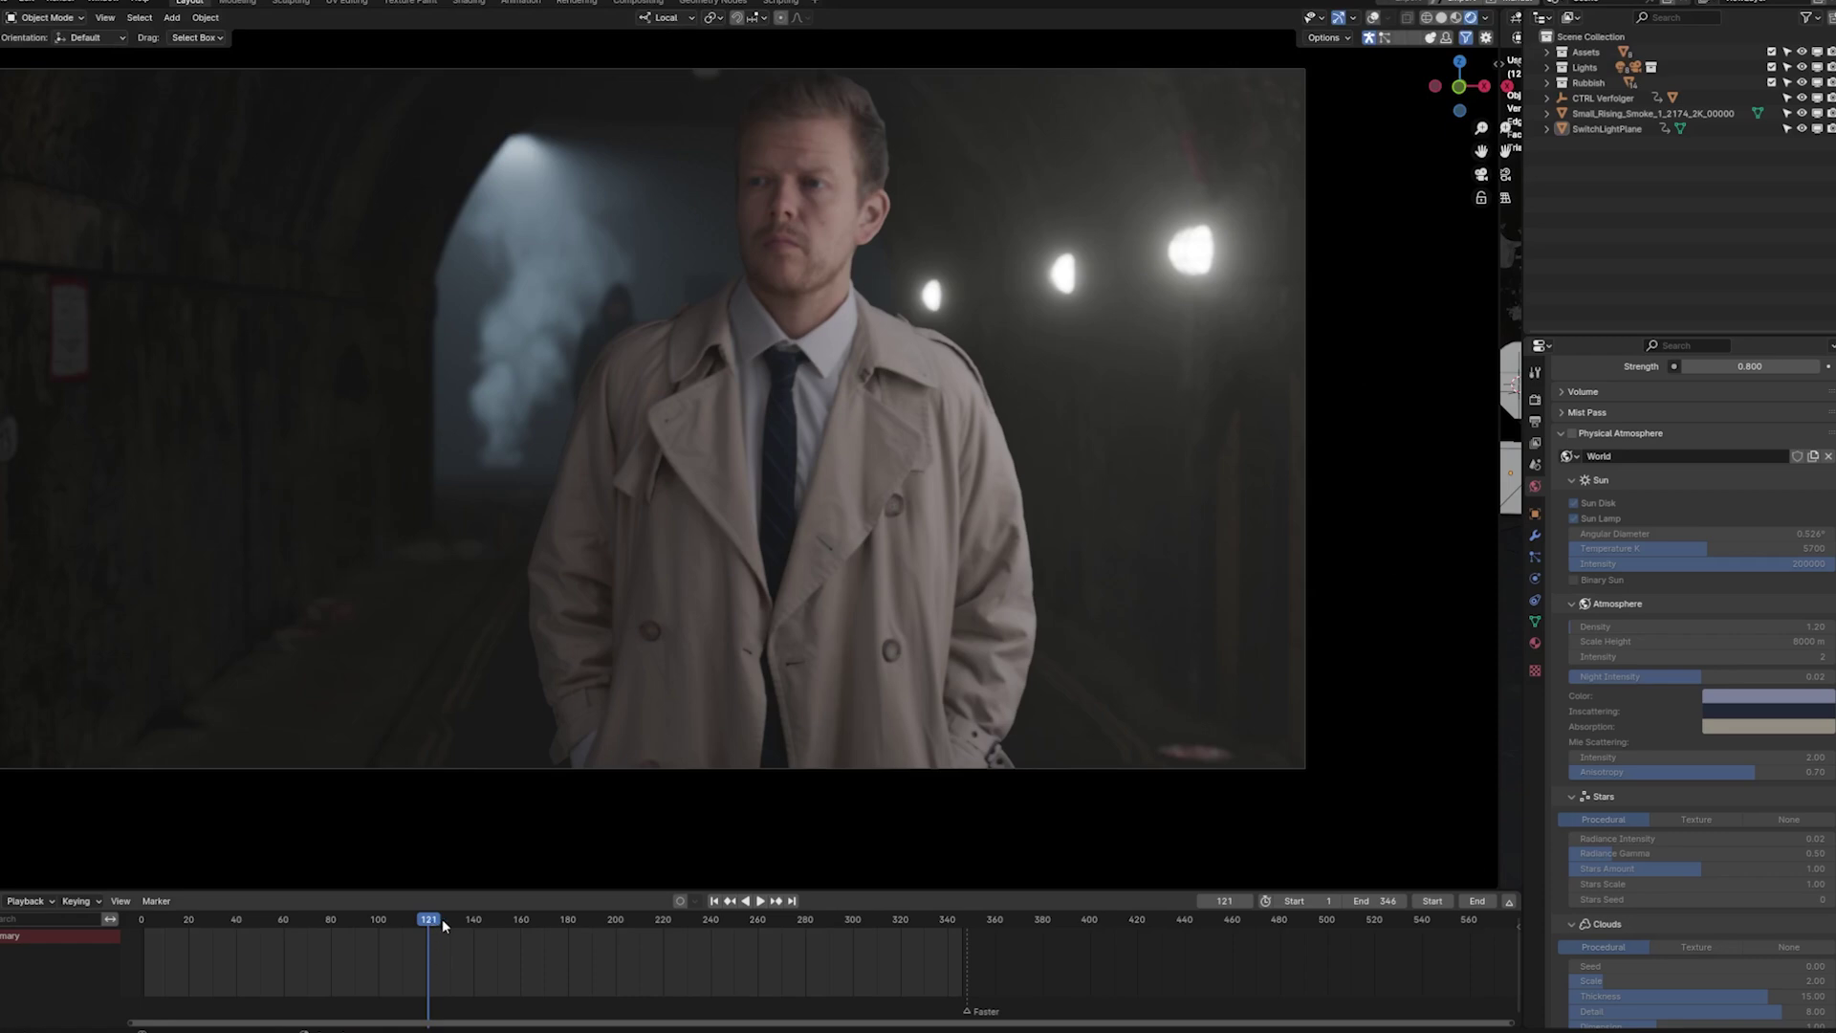
# Go to frame 161 to view the figure behind the man, play past frame 261 and return to frame 93
pyautogui.click(521, 920)
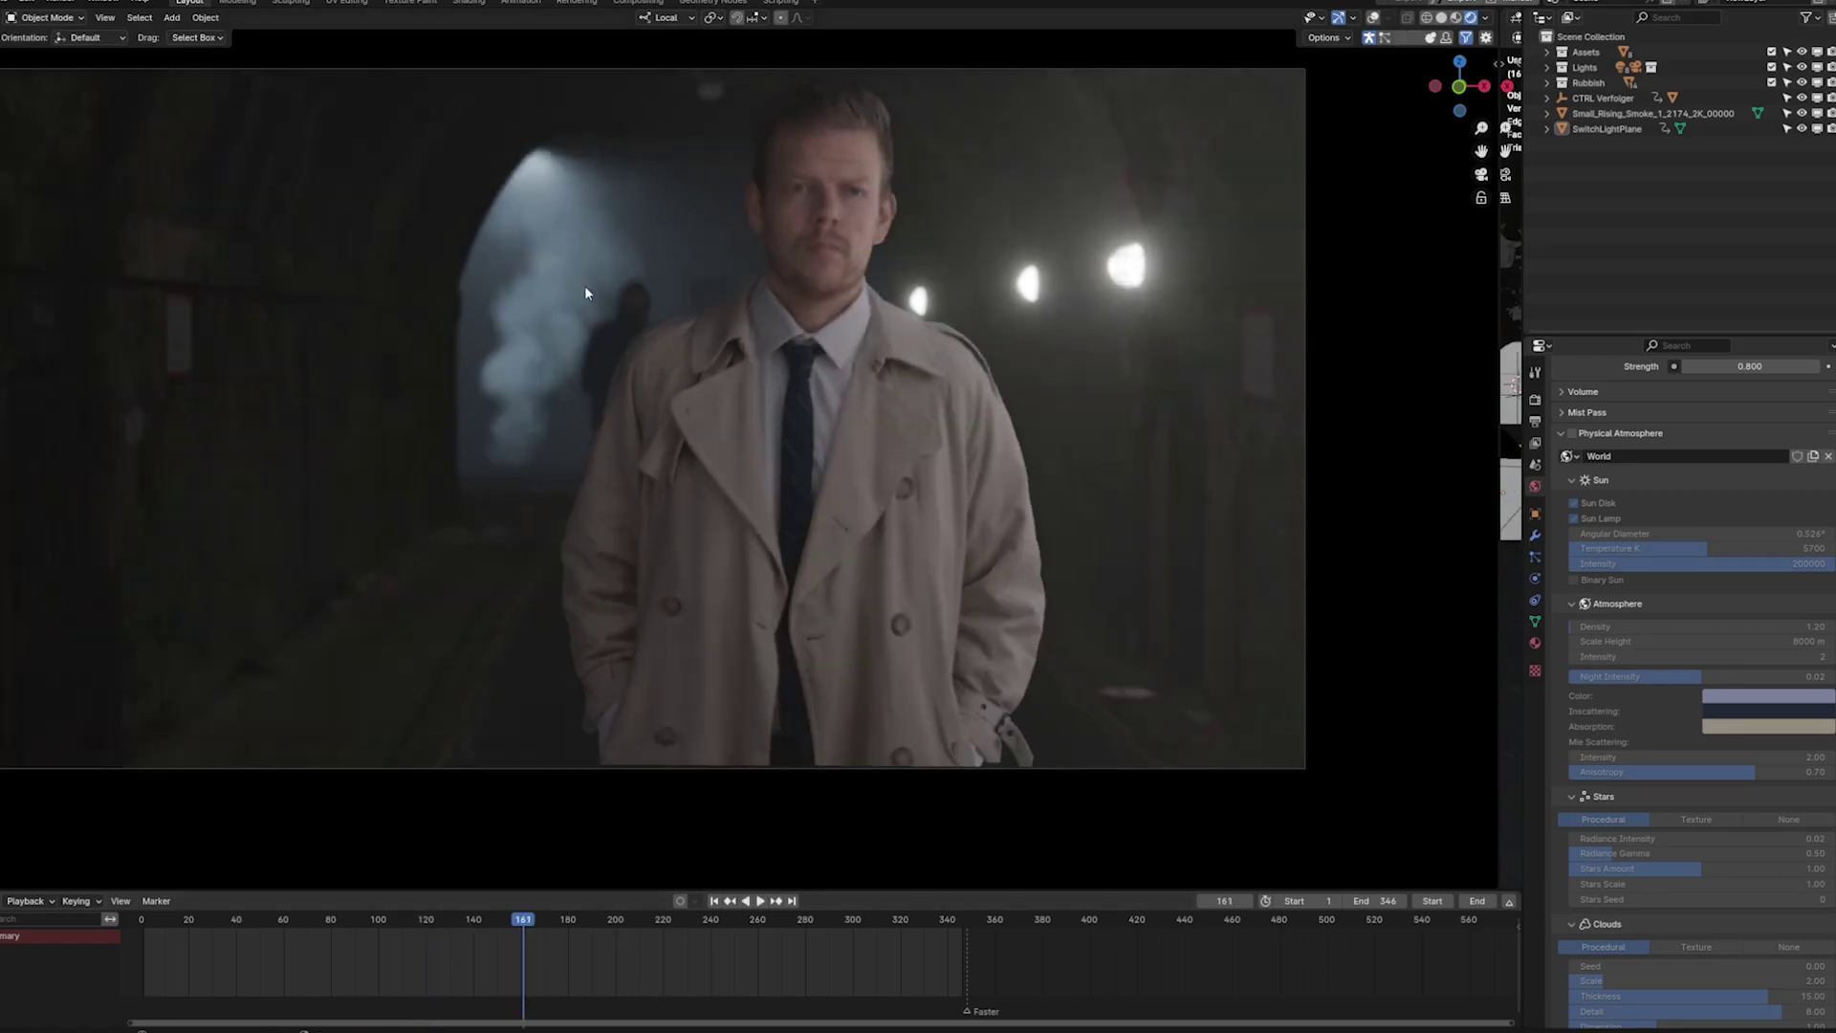
pyautogui.click(536, 914)
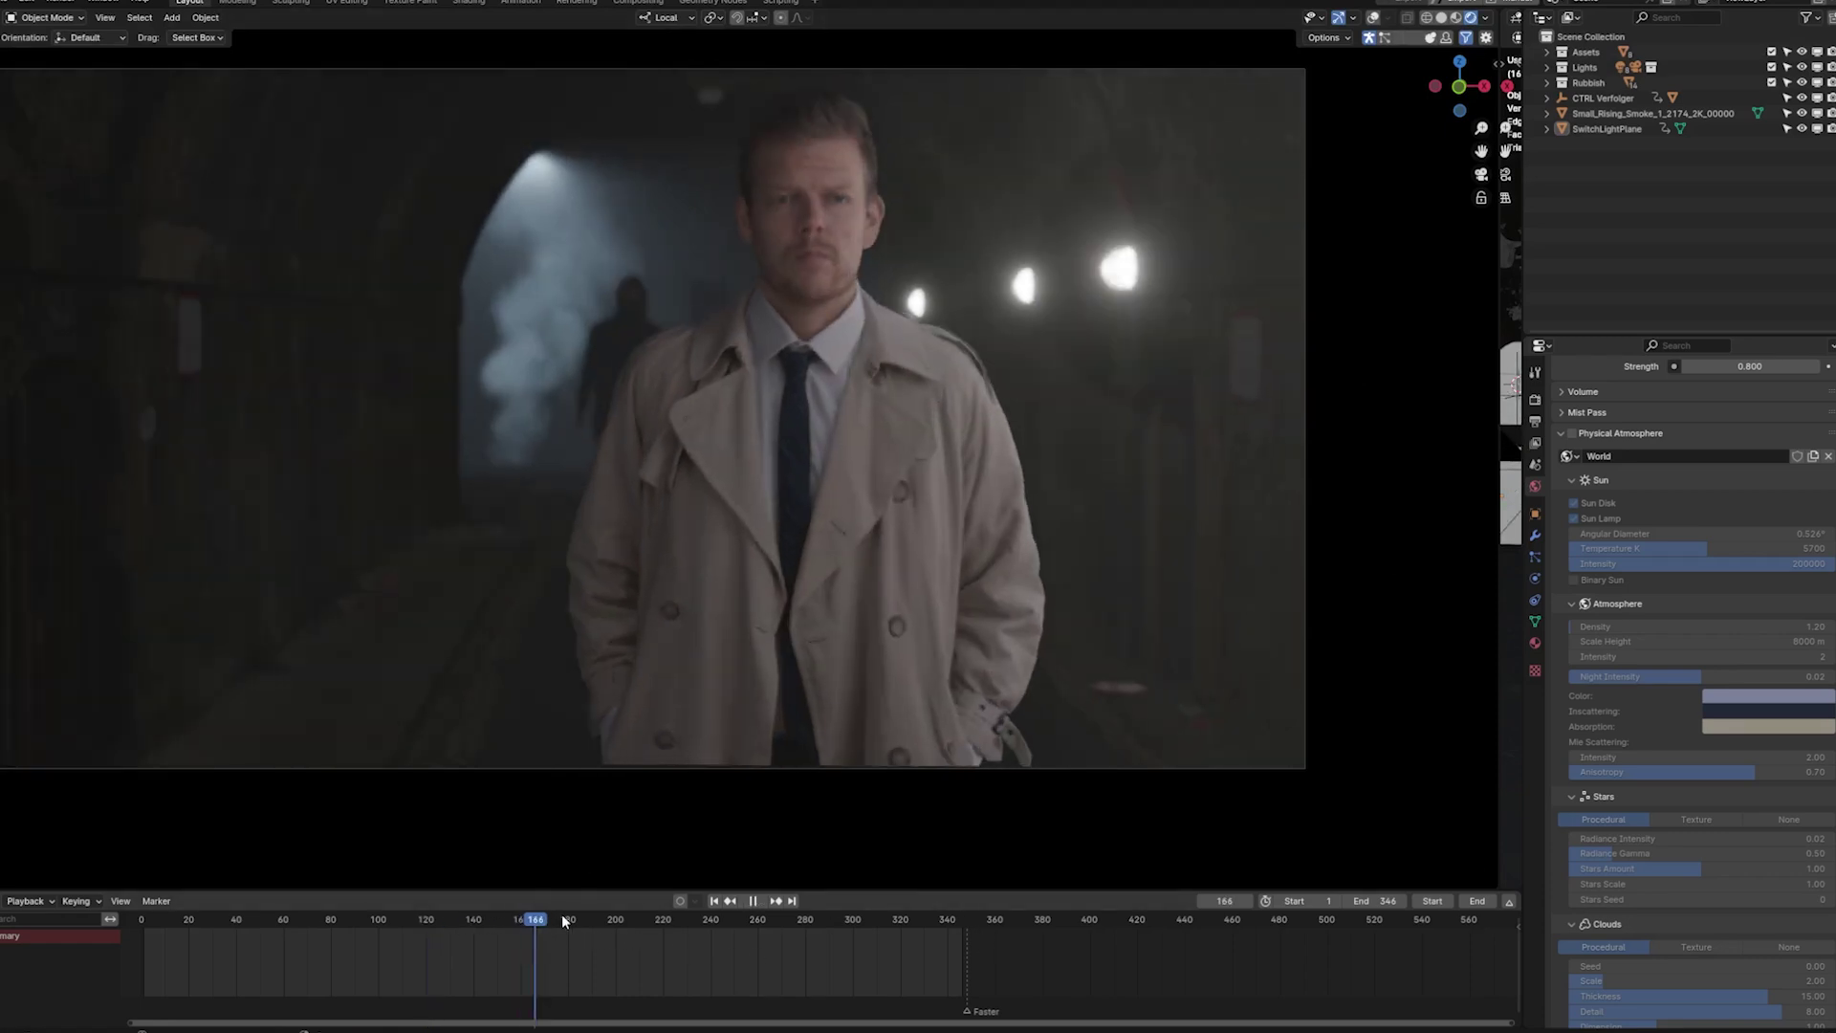
pyautogui.press('space')
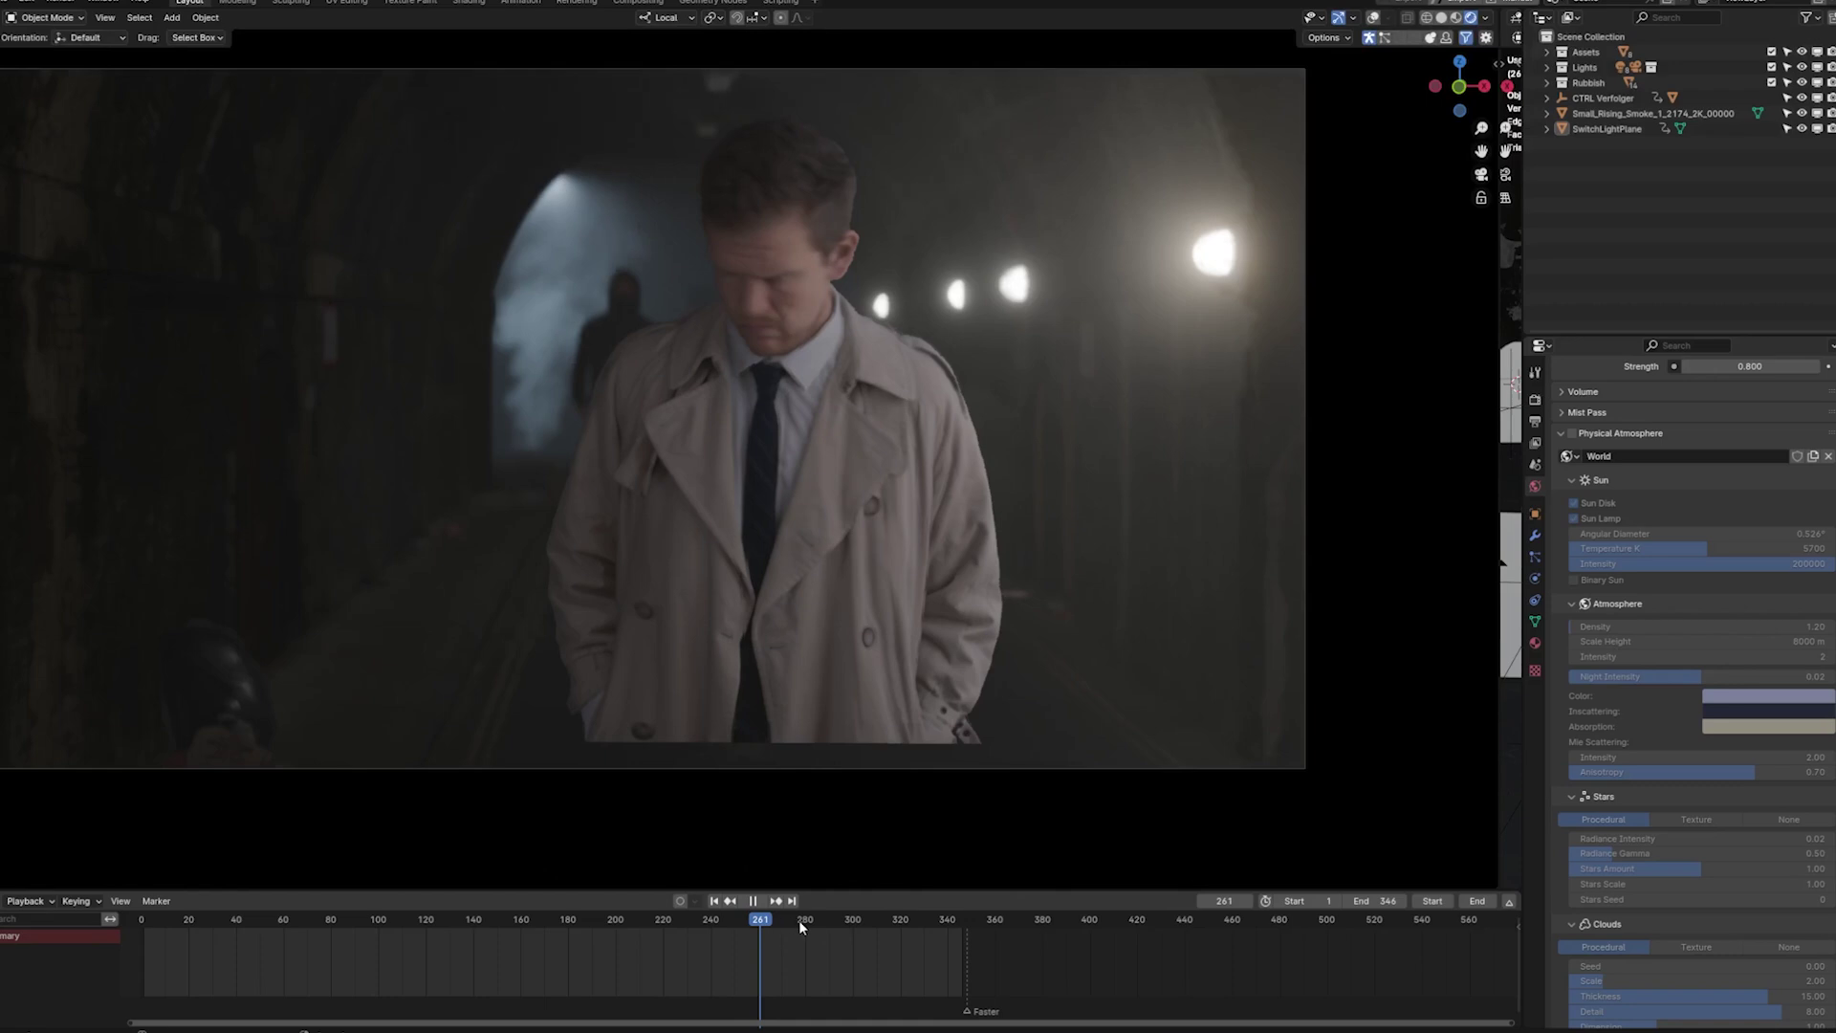
pyautogui.moveTo(805, 921); pyautogui.dragTo(361, 930)
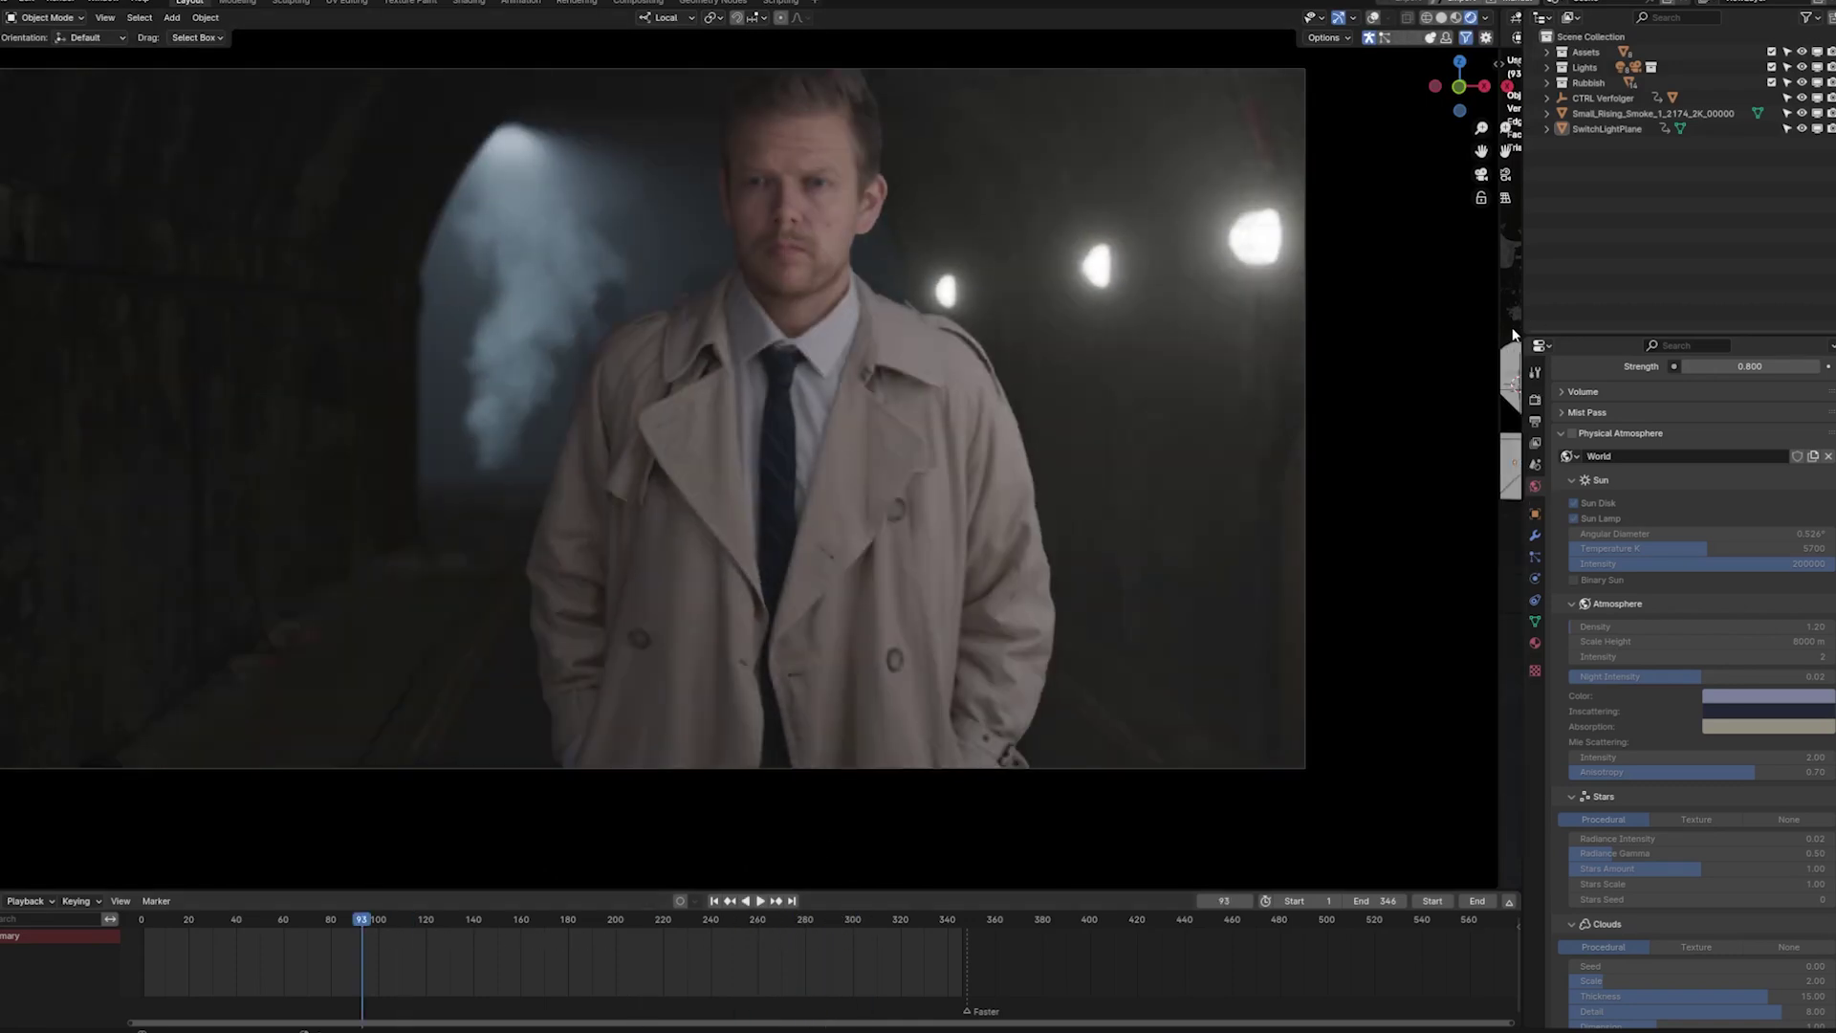
# Widen the solid-shaded viewport beside the camera view and examine the tunnel model from outside and through its entrance
pyautogui.moveTo(1502, 327); pyautogui.dragTo(769, 334)
pyautogui.scroll(-8, 1115, 301)
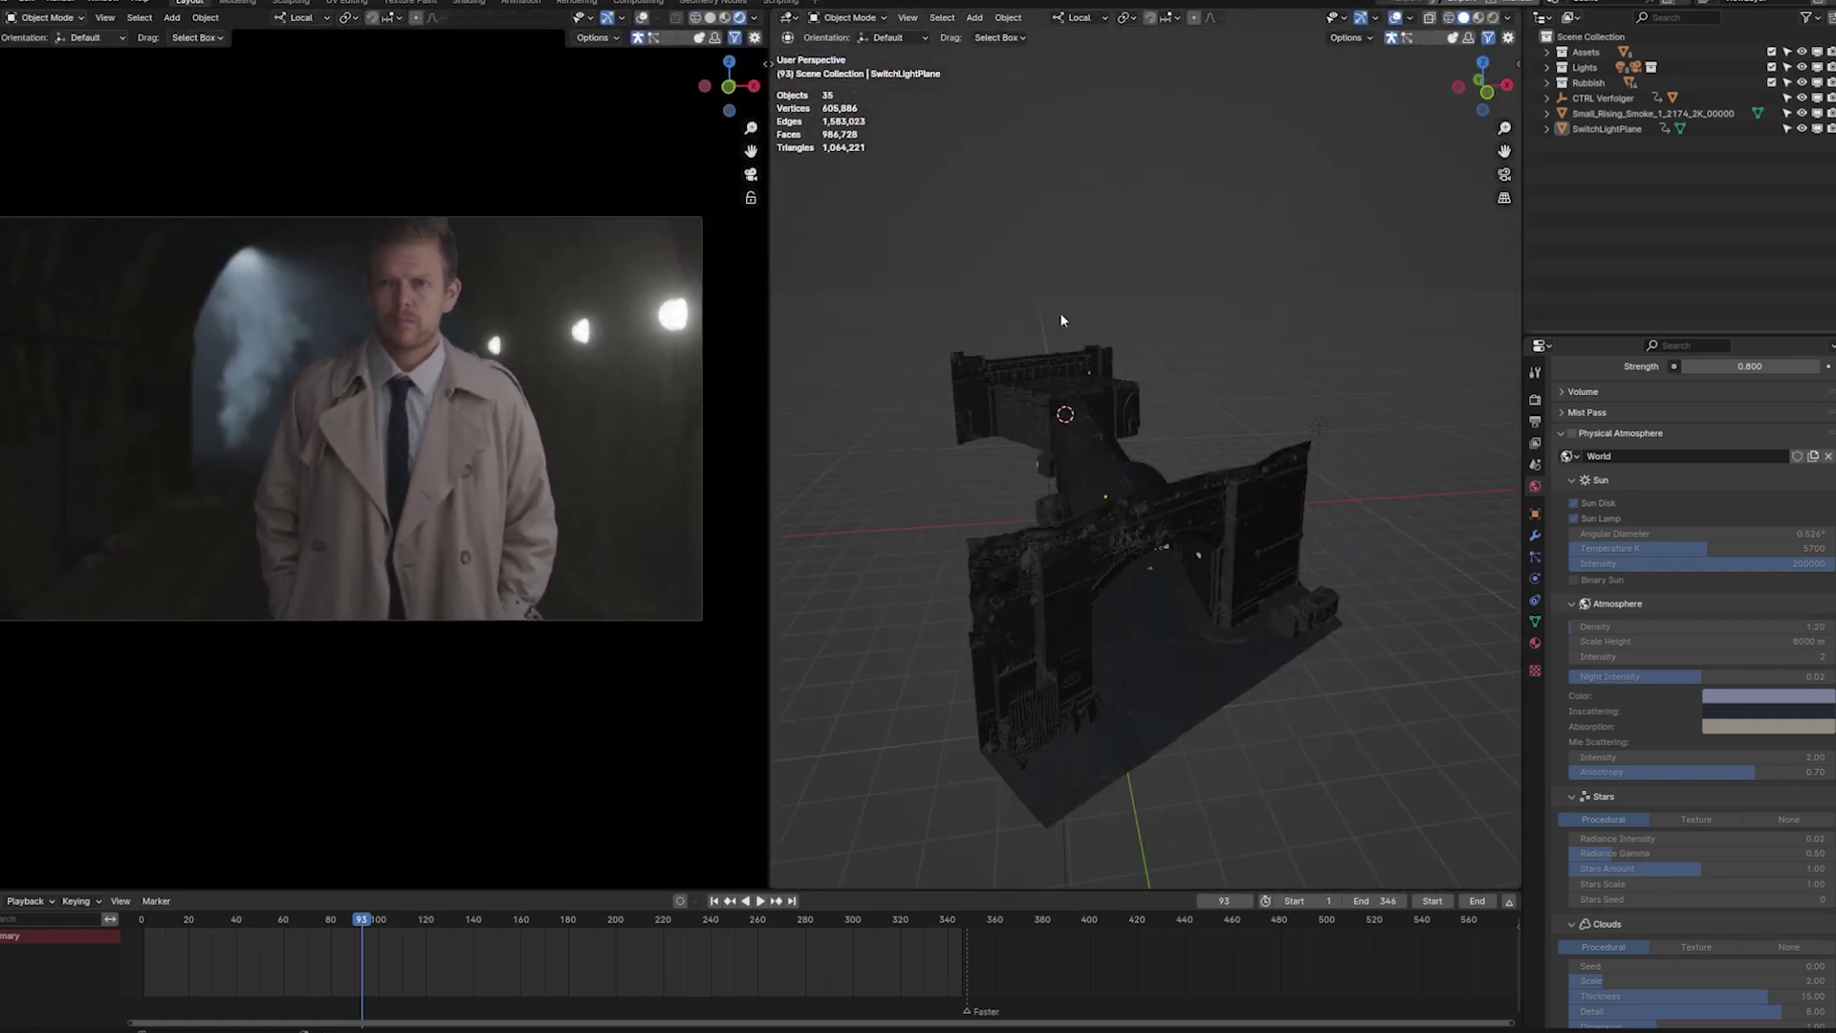
pyautogui.scroll(2, 1106, 443)
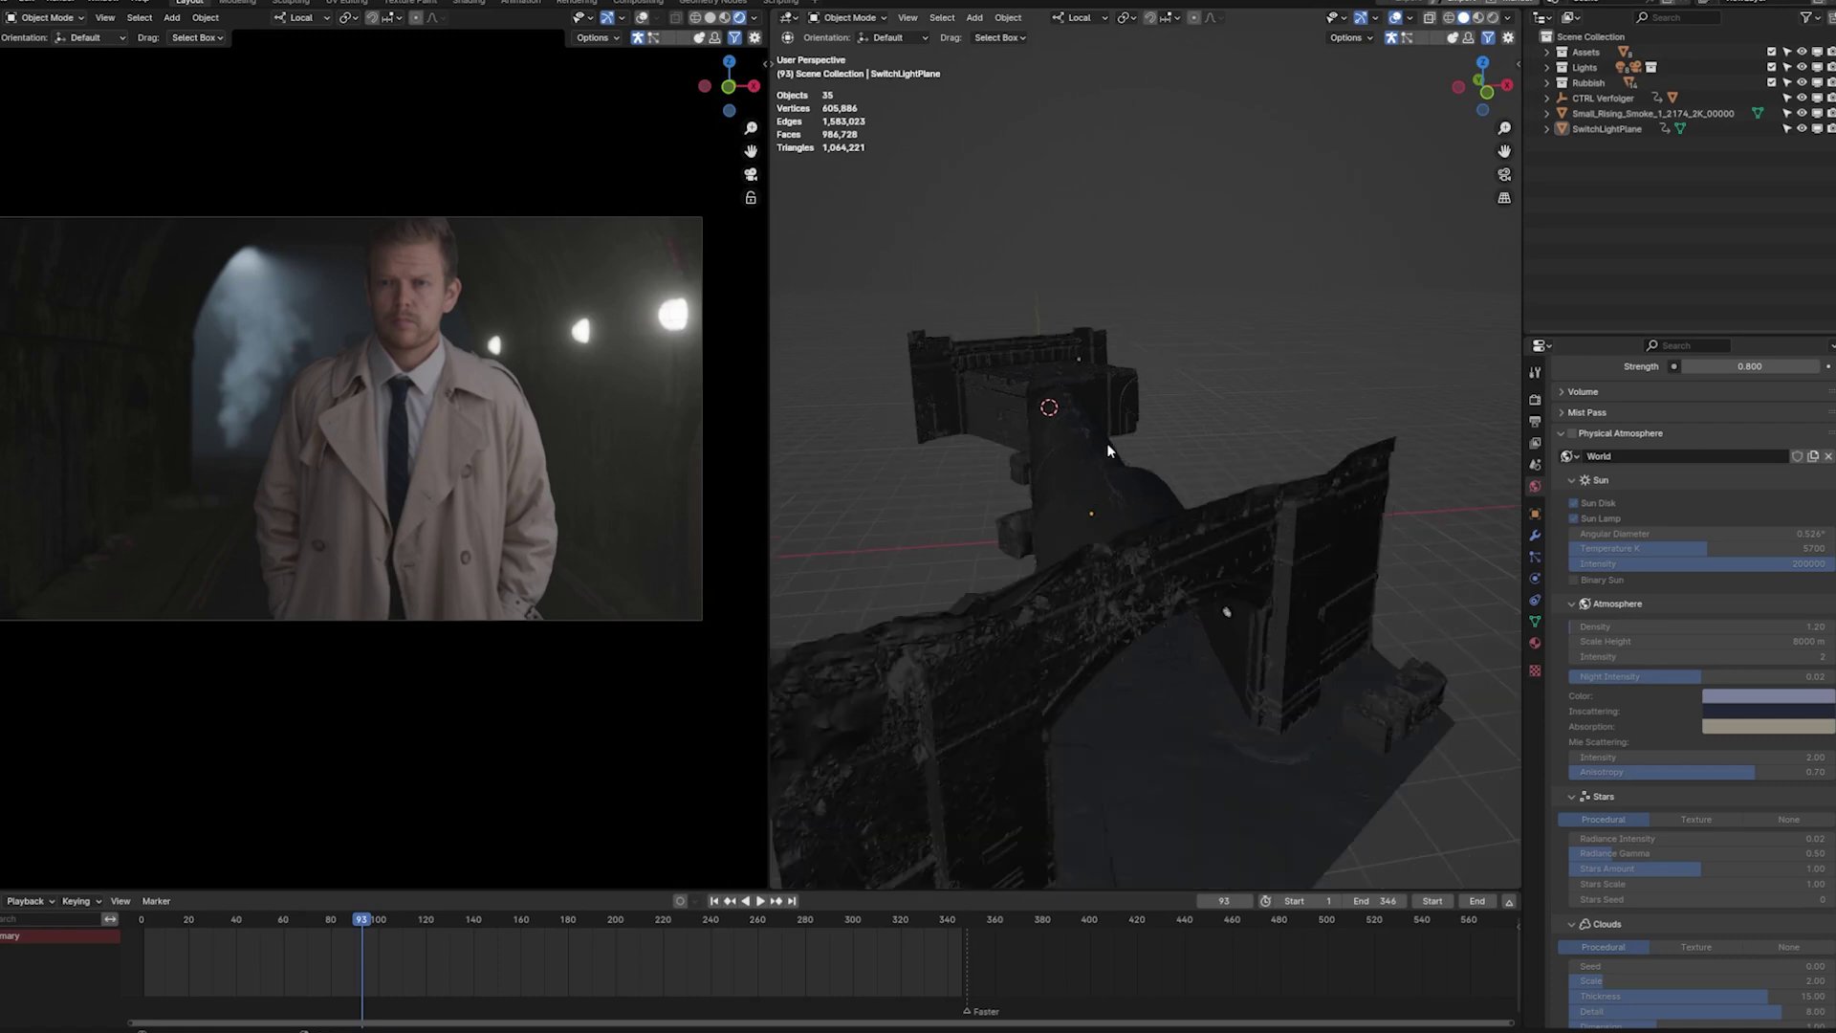
pyautogui.moveTo(1113, 429); pyautogui.dragTo(1154, 415, button='middle')
pyautogui.scroll(3, 1117, 405)
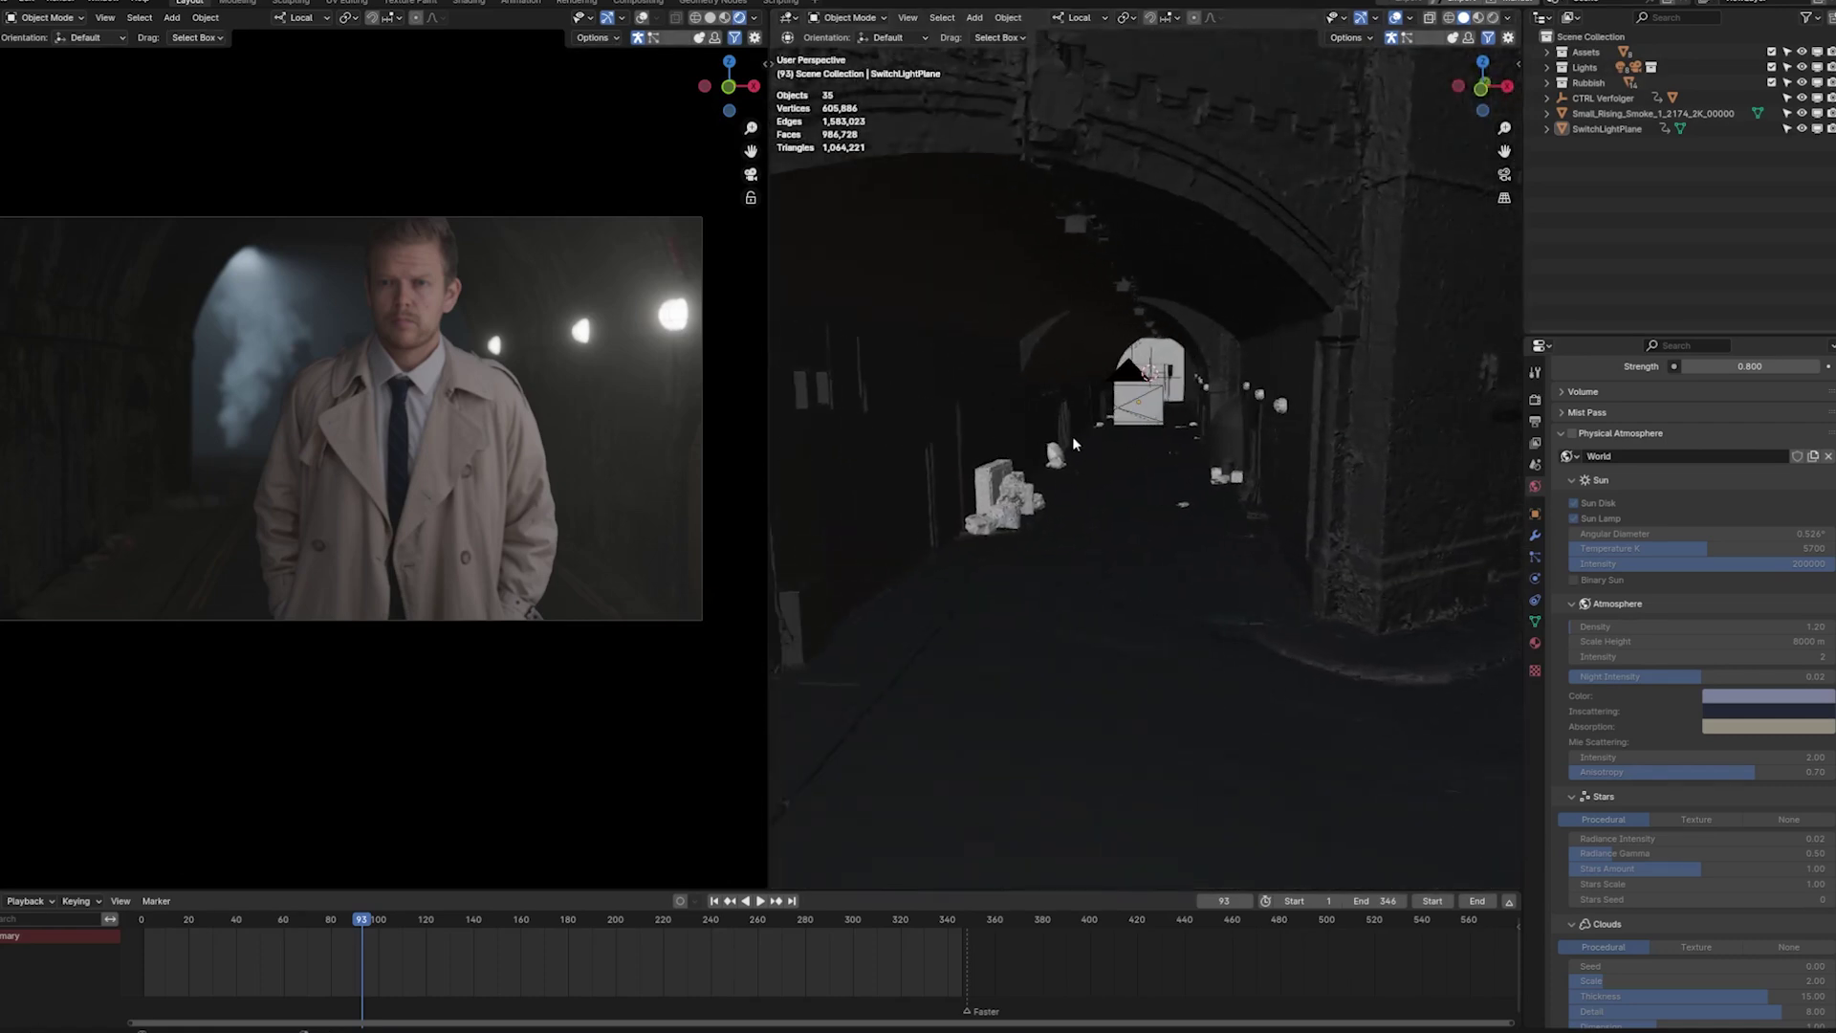
pyautogui.keyDown('shift'); pyautogui.moveTo(1152, 336); pyautogui.dragTo(1171, 344, button='middle'); pyautogui.keyUp('shift')
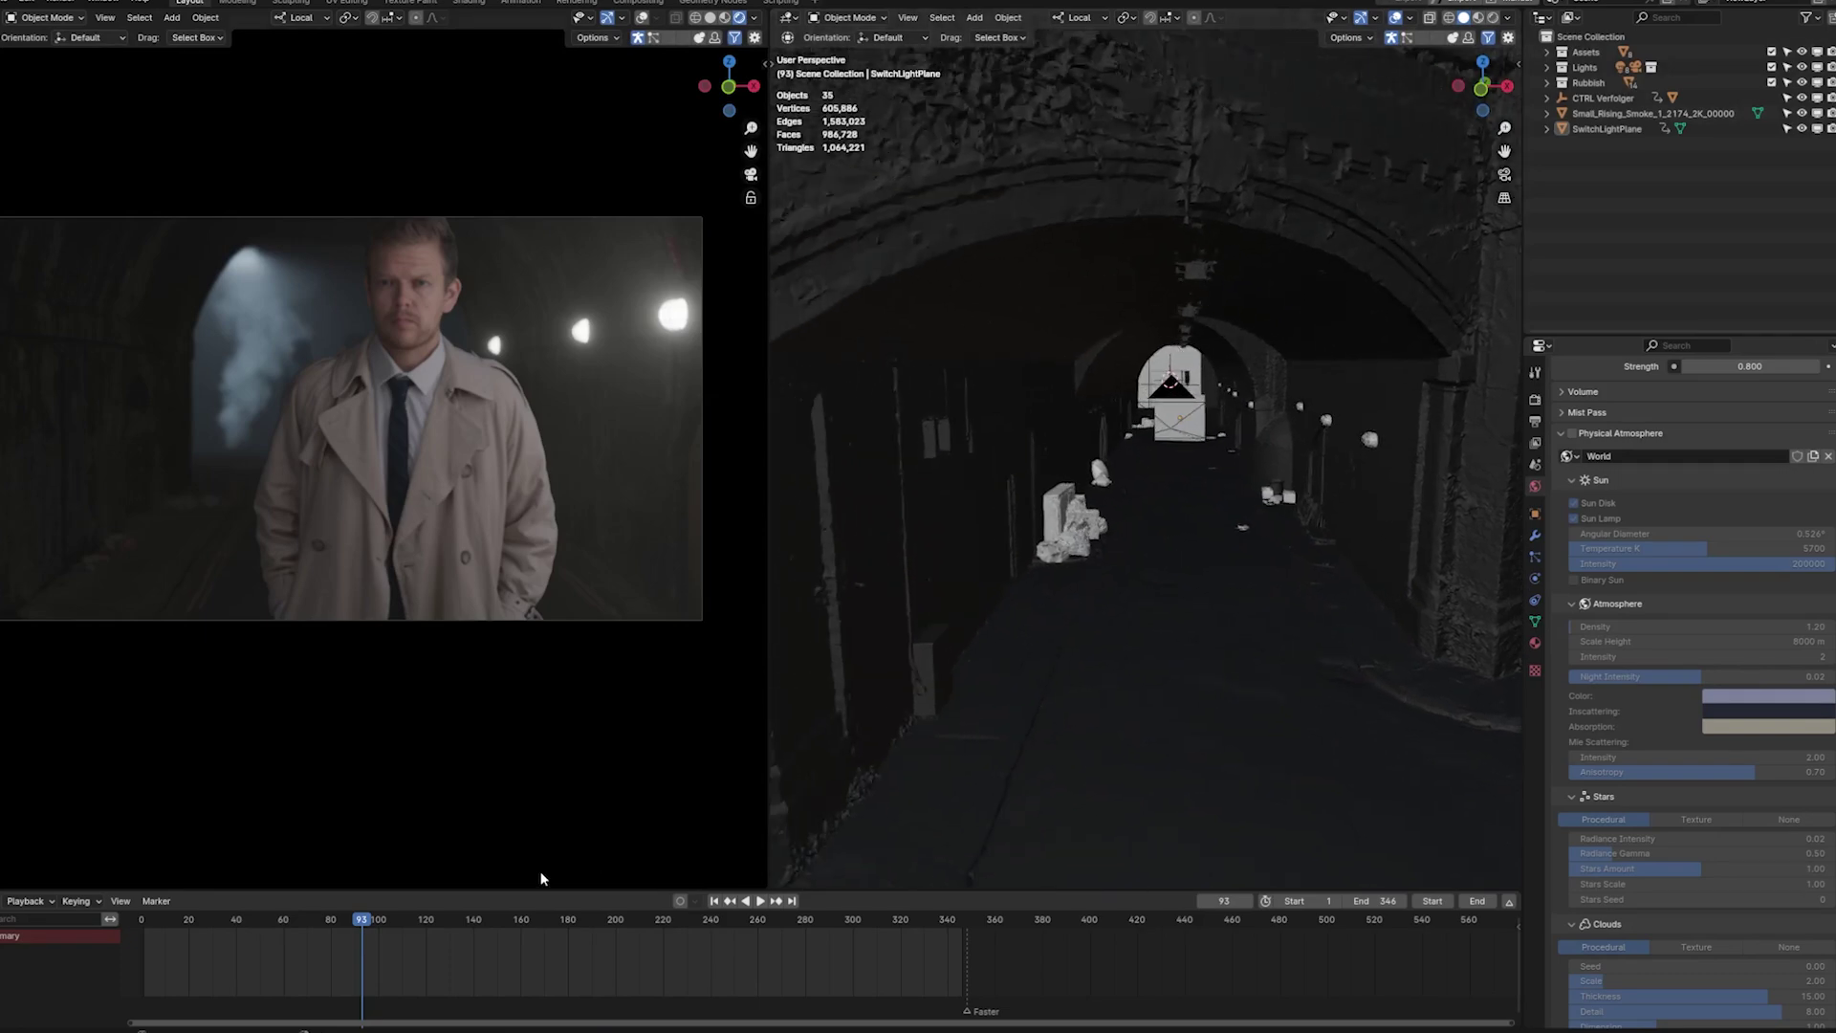
# Play the tunnel shot to frame 111, select SwitchLightPlane and advance to frame 218 to follow its movement
pyautogui.press('space')
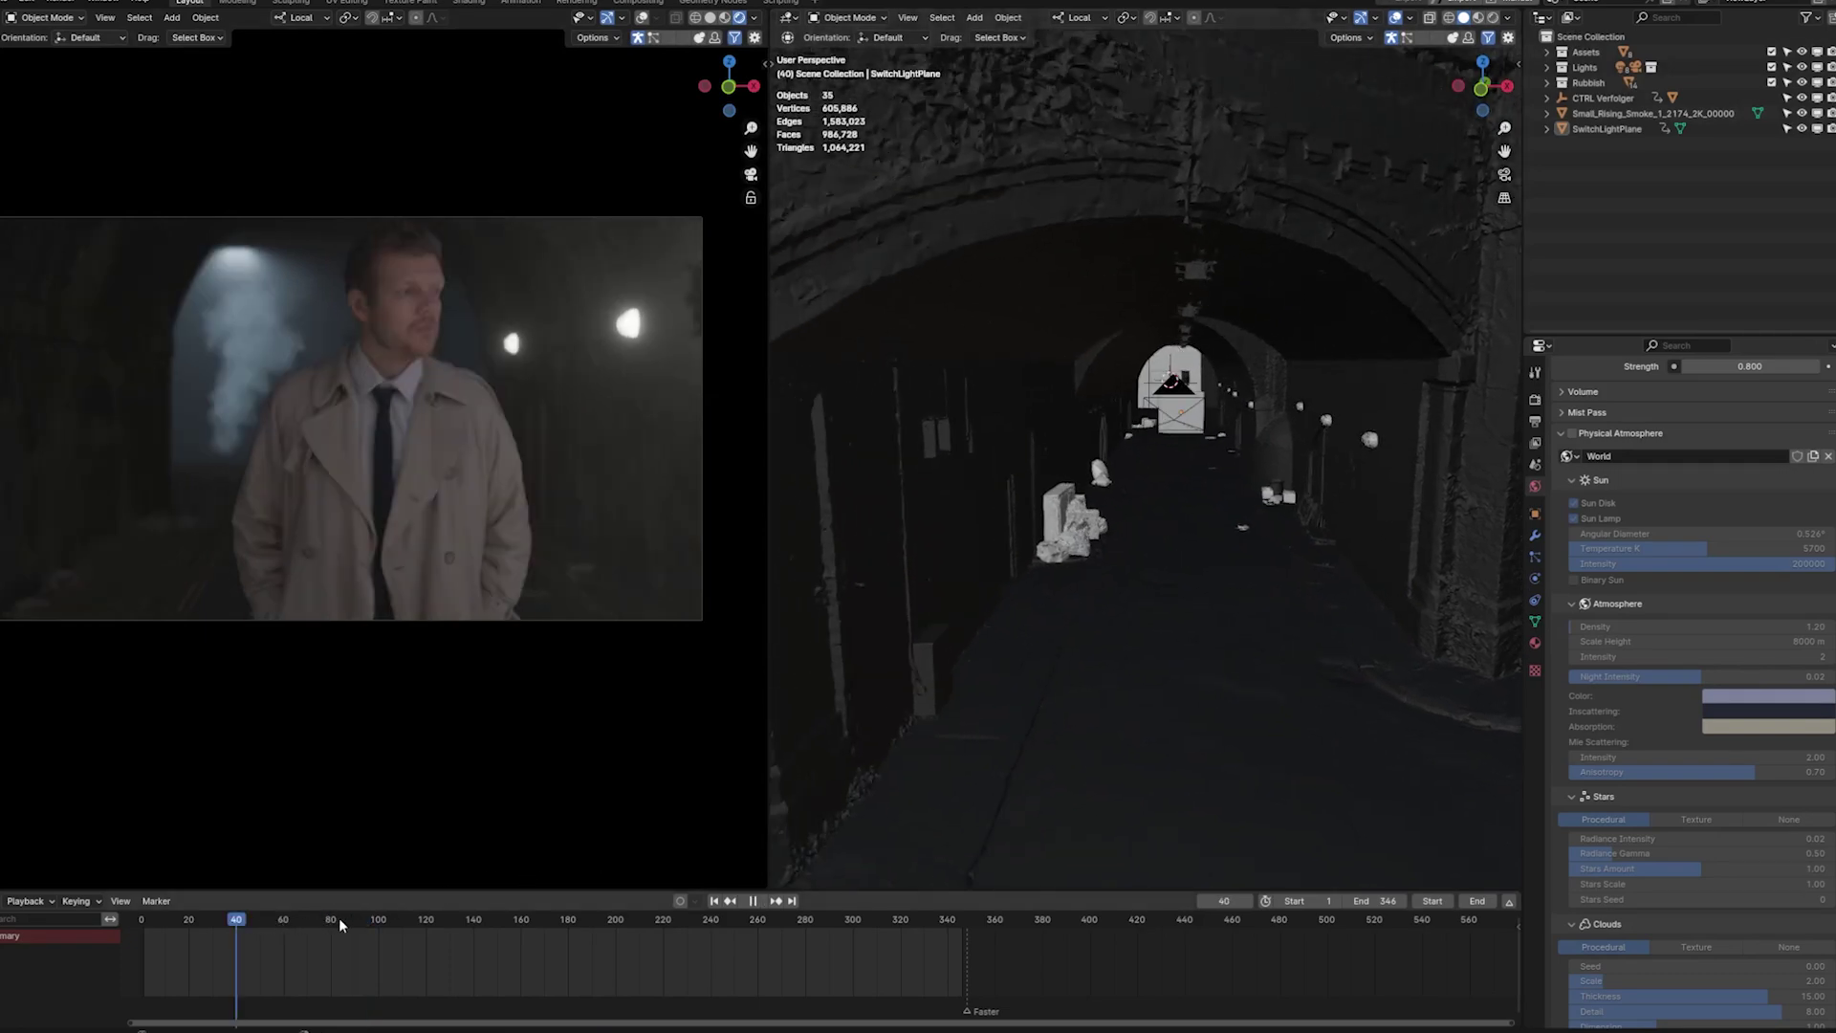
pyautogui.press('space')
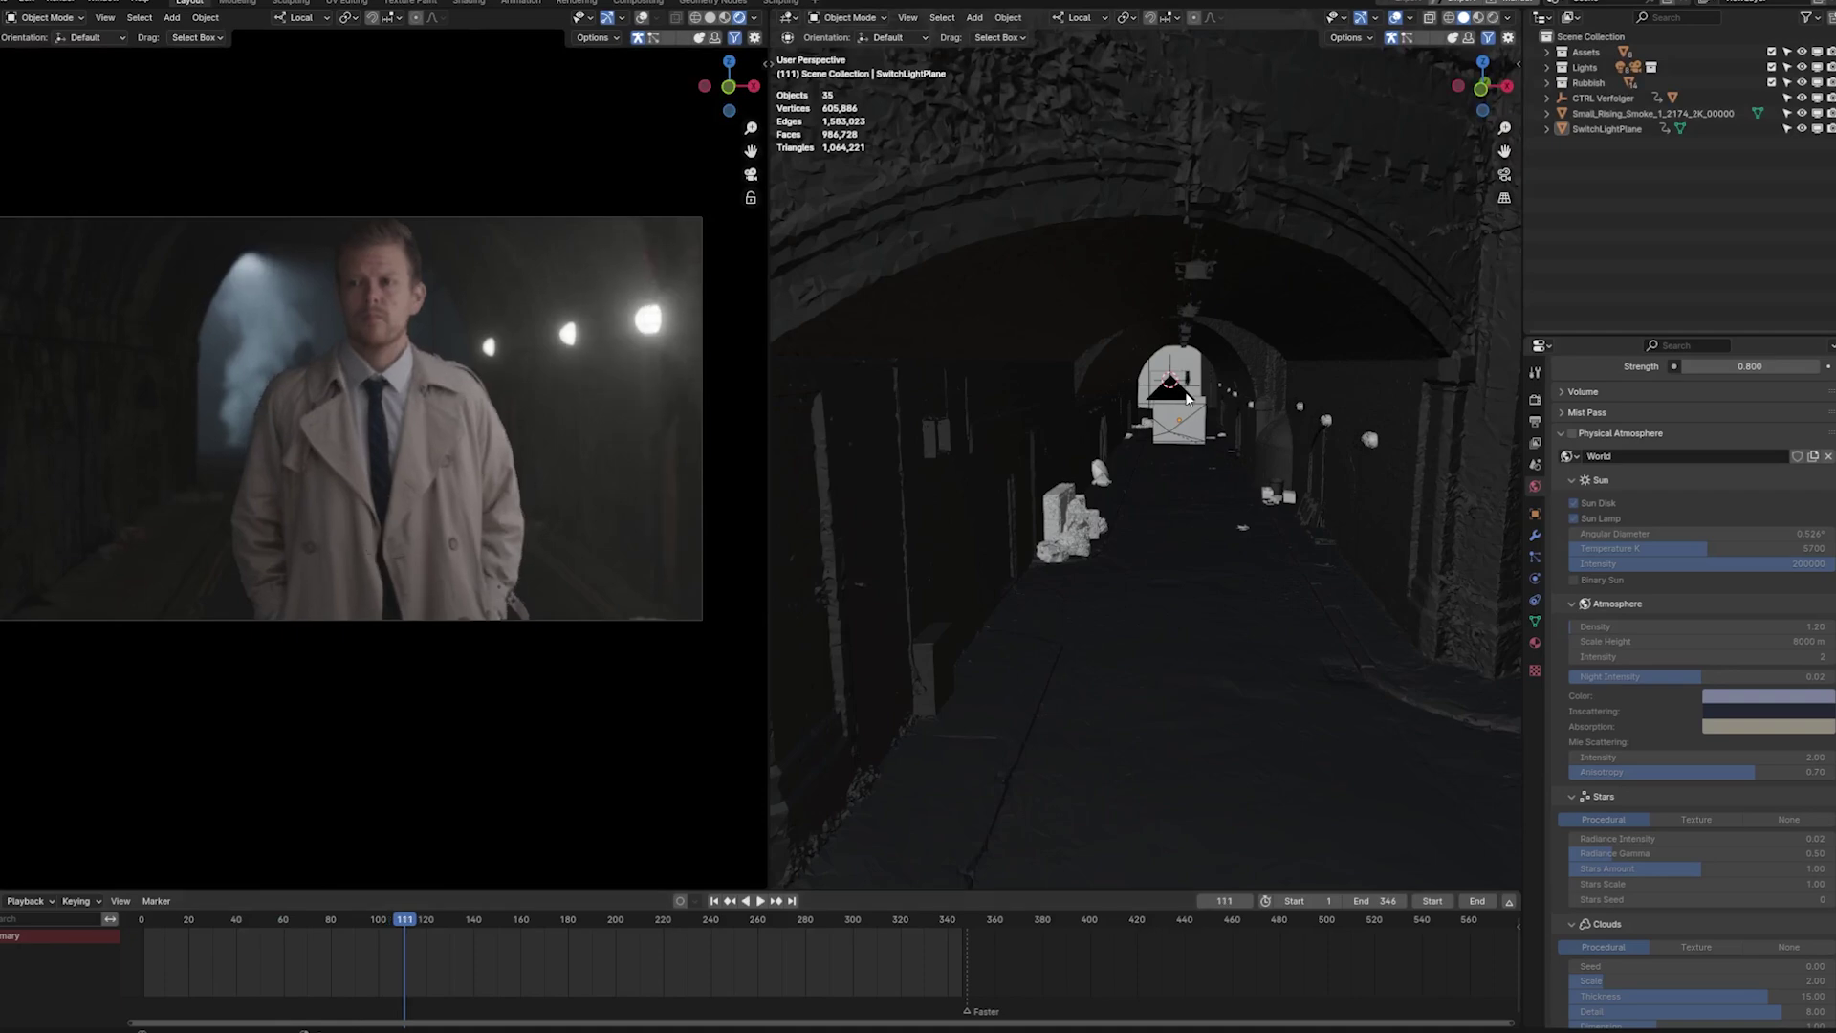
pyautogui.click(1184, 392)
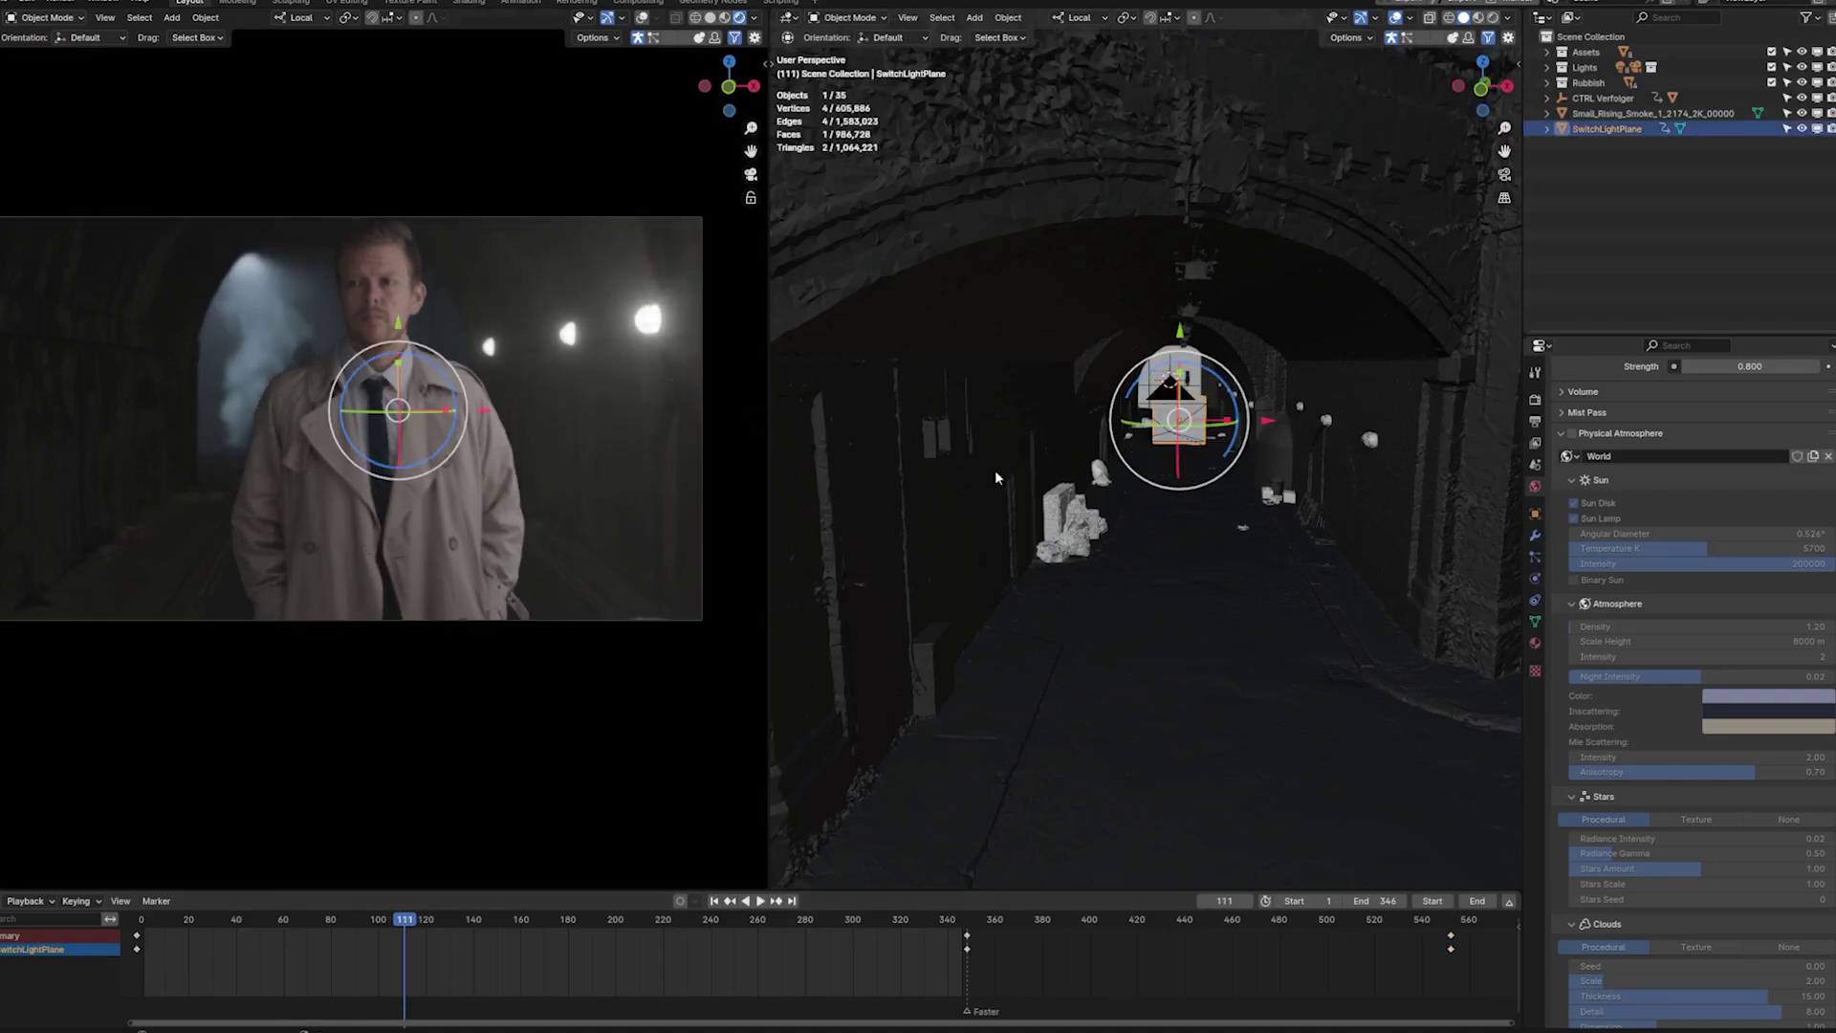
pyautogui.moveTo(590, 923); pyautogui.dragTo(658, 922)
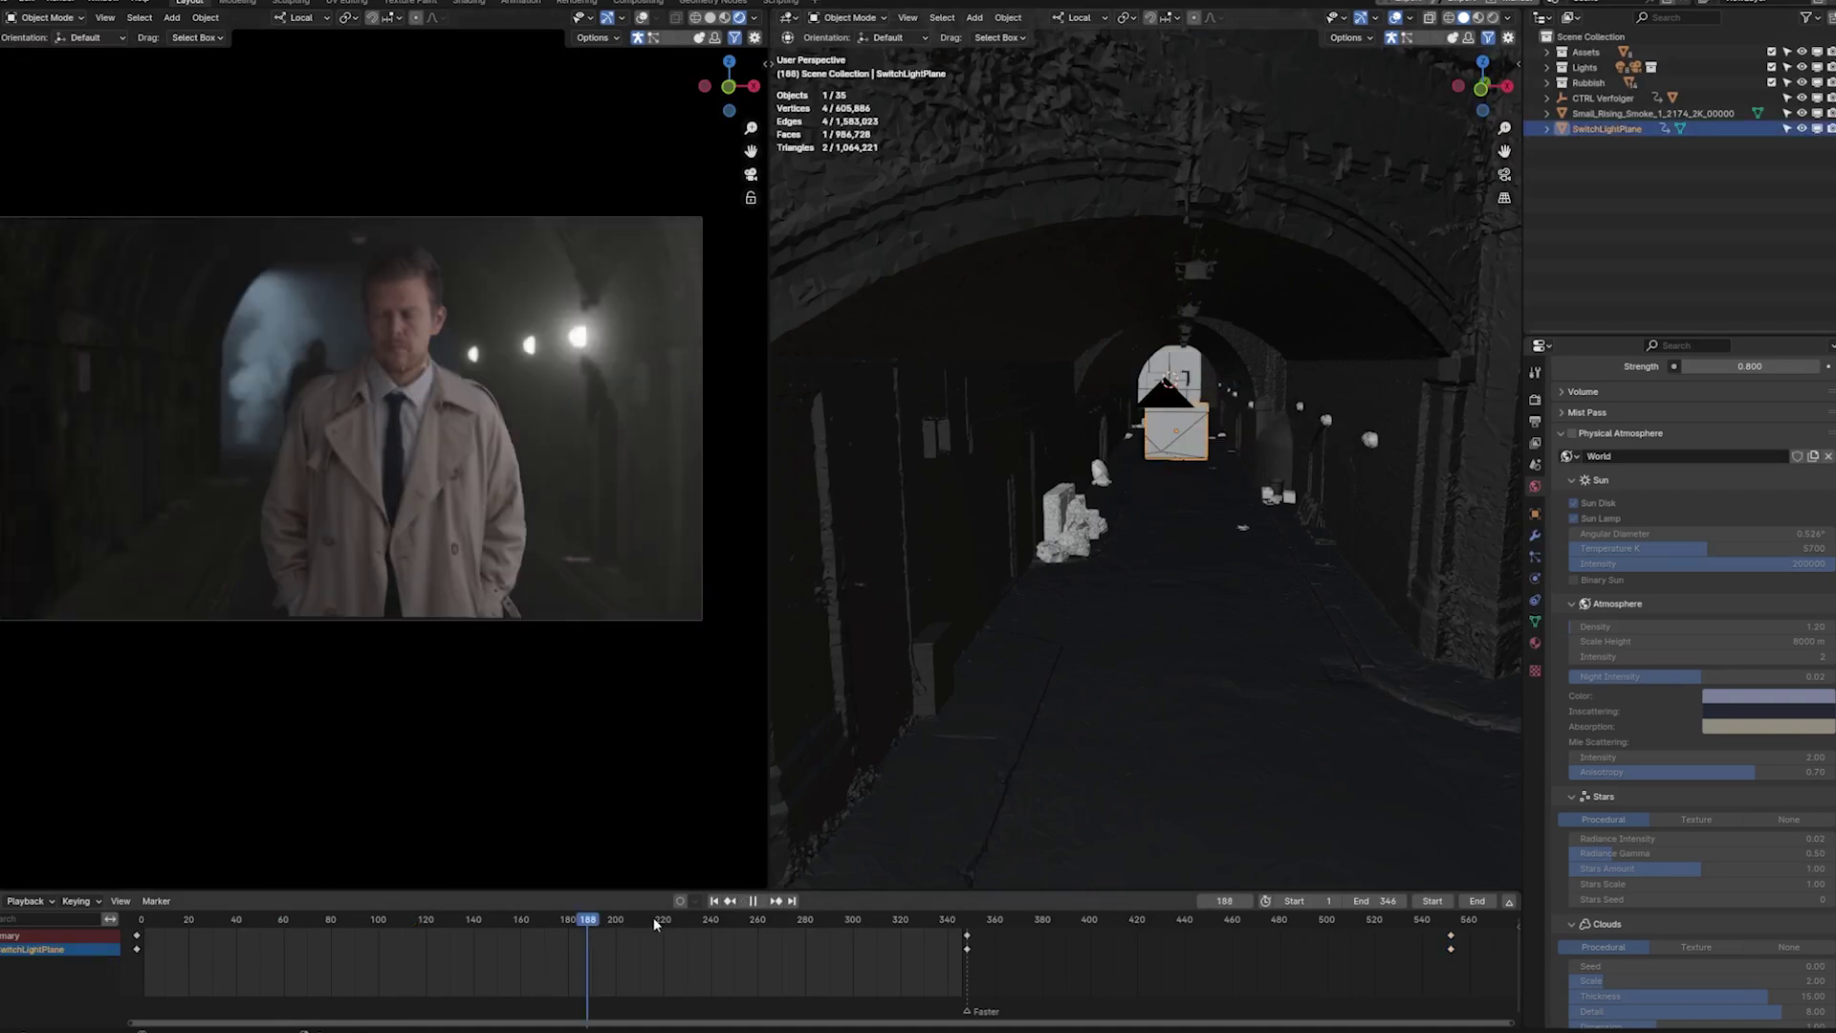
# Select the Verfolger plane near the far end of the tunnel
pyautogui.scroll(4, 1210, 359)
pyautogui.scroll(4, 1216, 323)
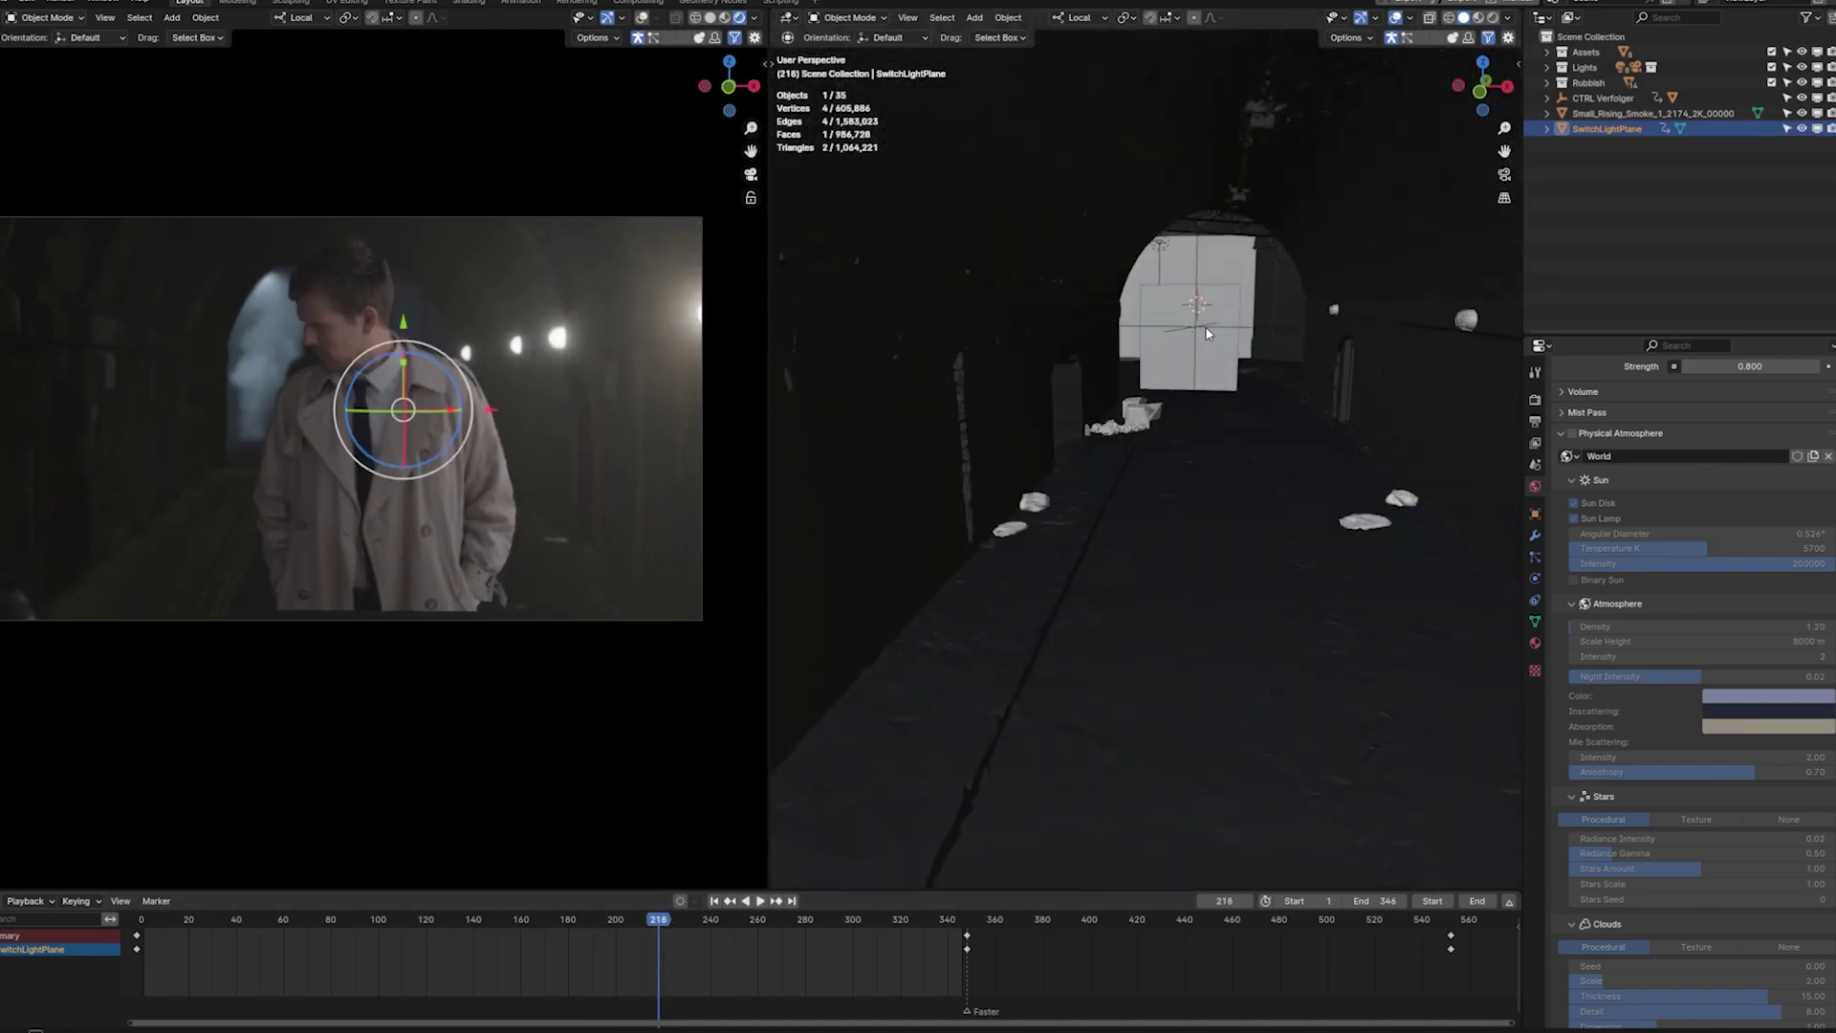
pyautogui.click(1219, 307)
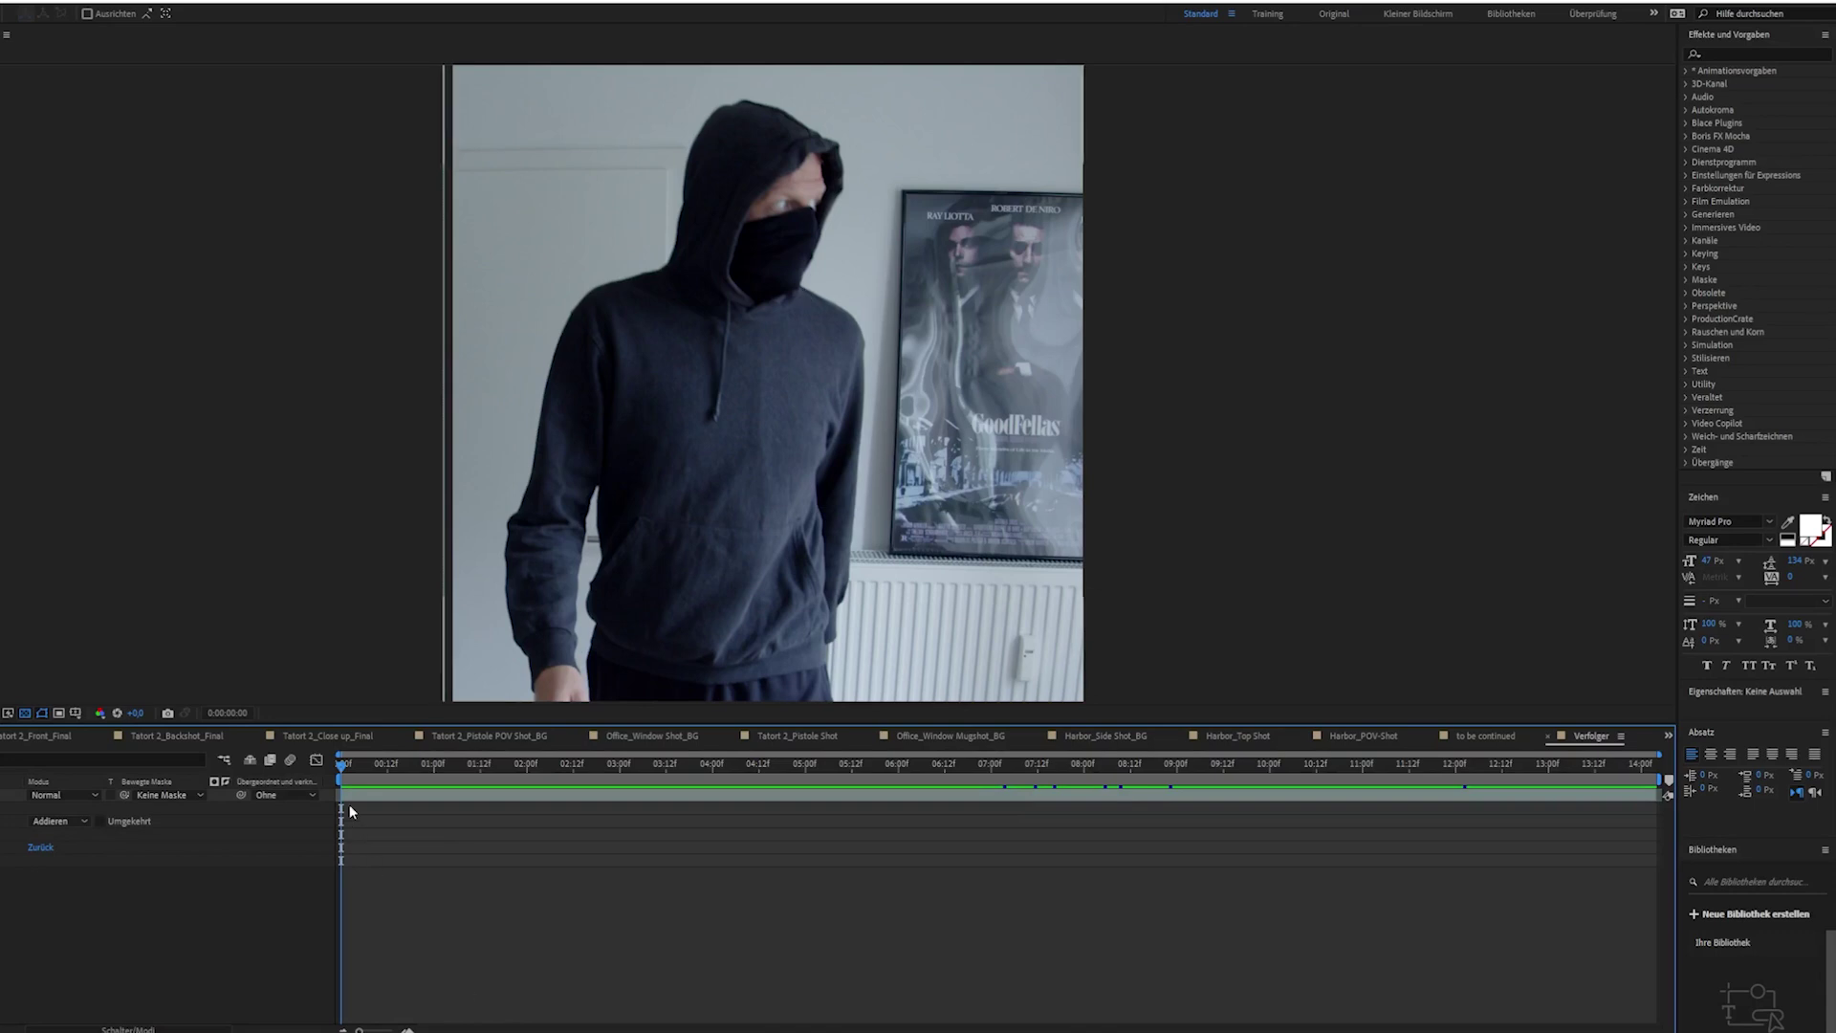
# Switch to After Effects and scrub through the Verfolger composition to review the footage of the hooded, masked figure
pyautogui.moveTo(369, 770); pyautogui.dragTo(1514, 783)
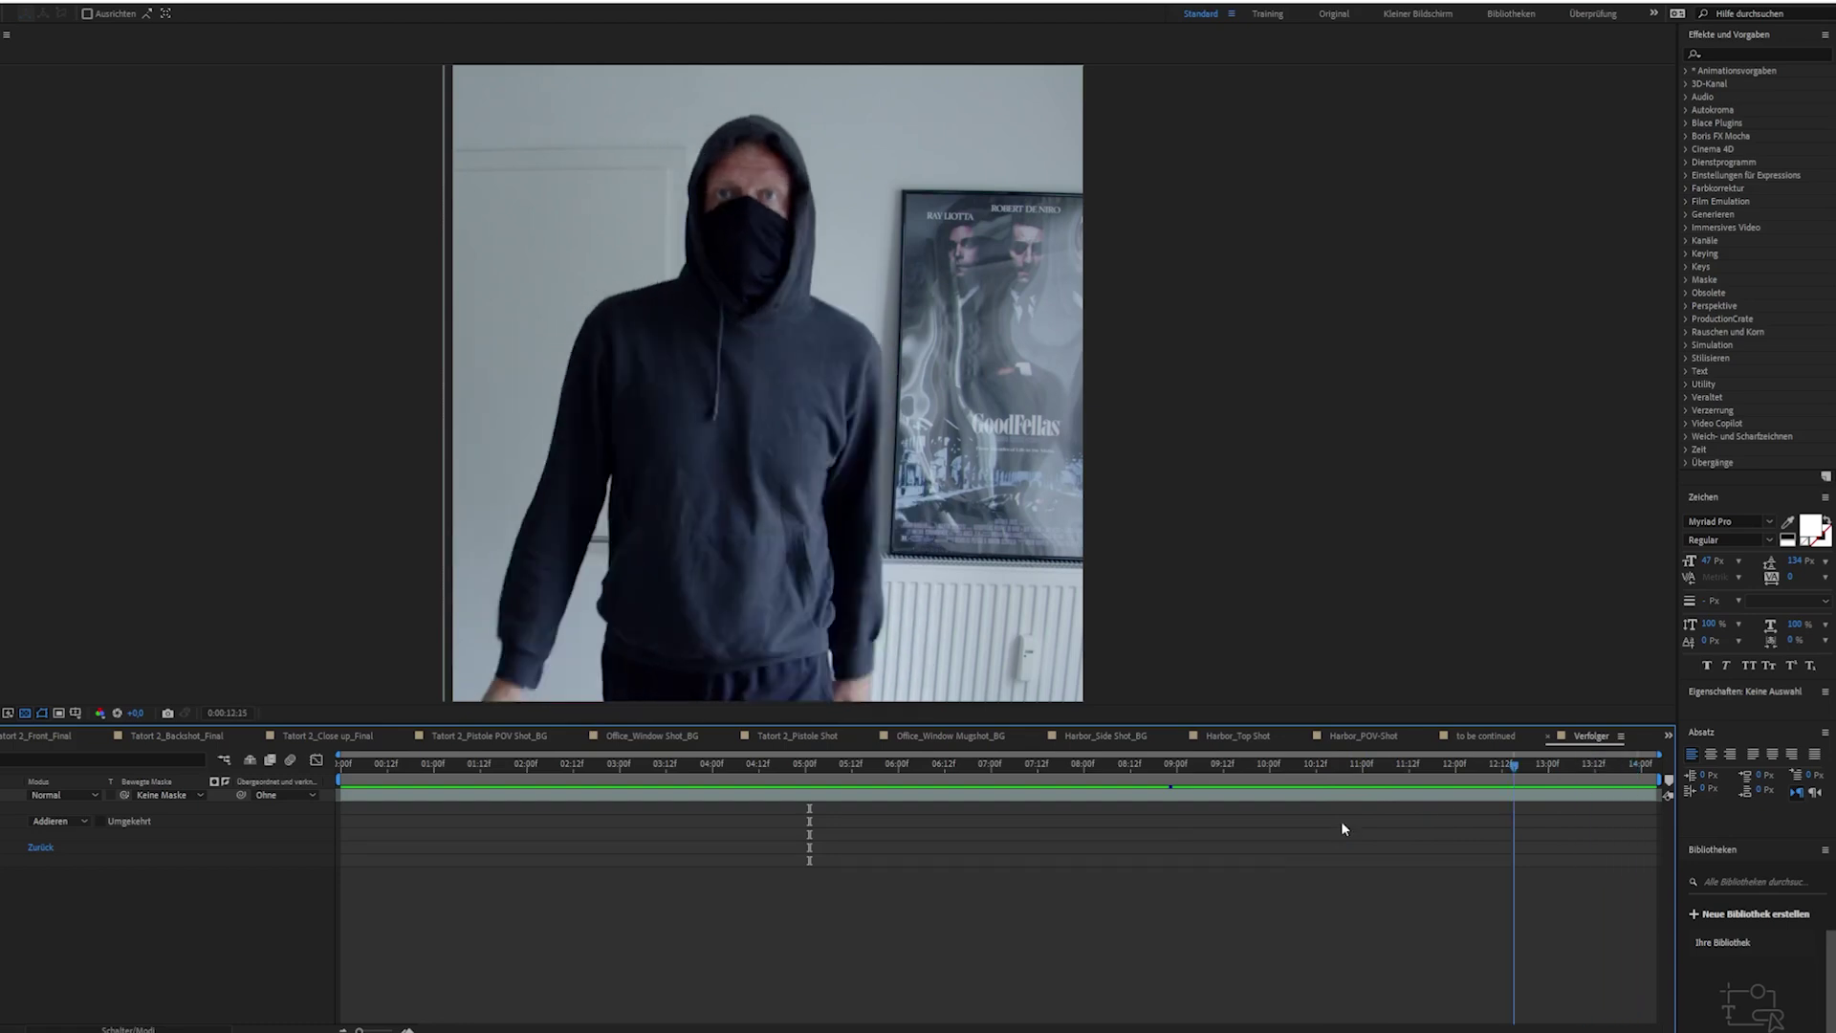
pyautogui.moveTo(1343, 828); pyautogui.dragTo(790, 770)
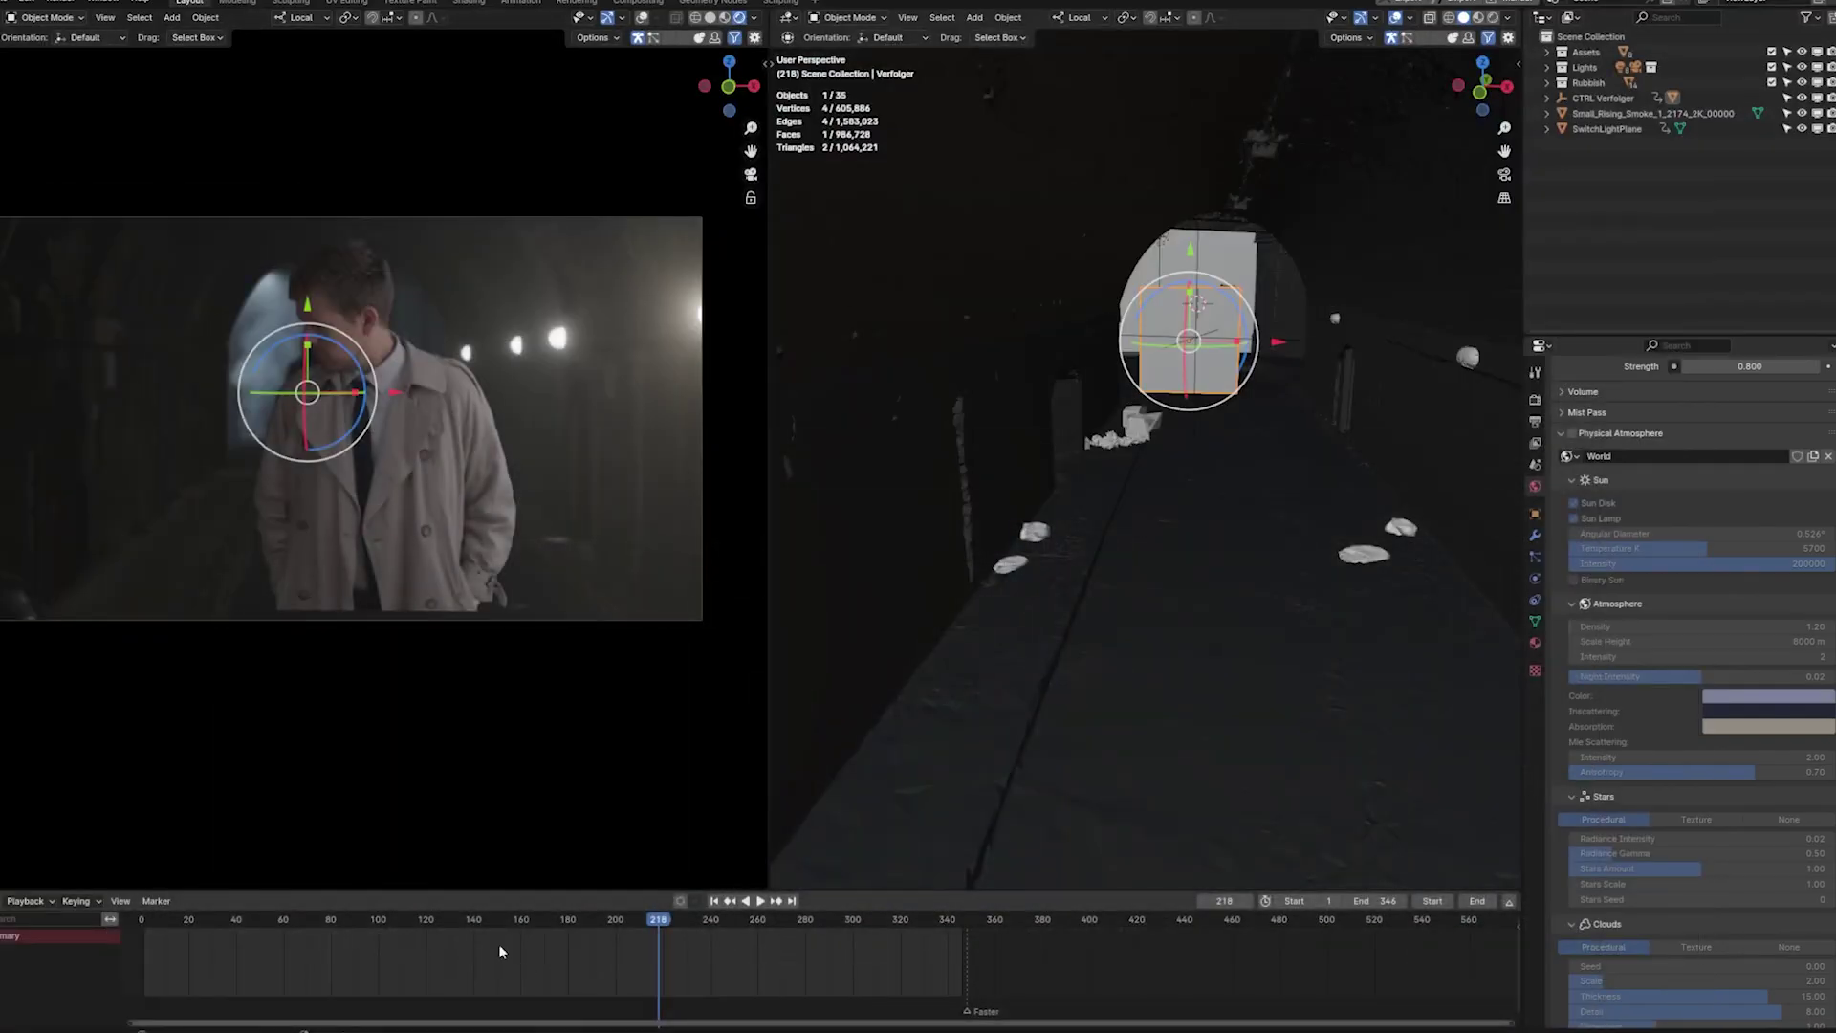
# In Blender, play the tunnel shot twice from about frame 78 to watch the Verfolger plane follow the man
pyautogui.click(325, 919)
pyautogui.press('space')
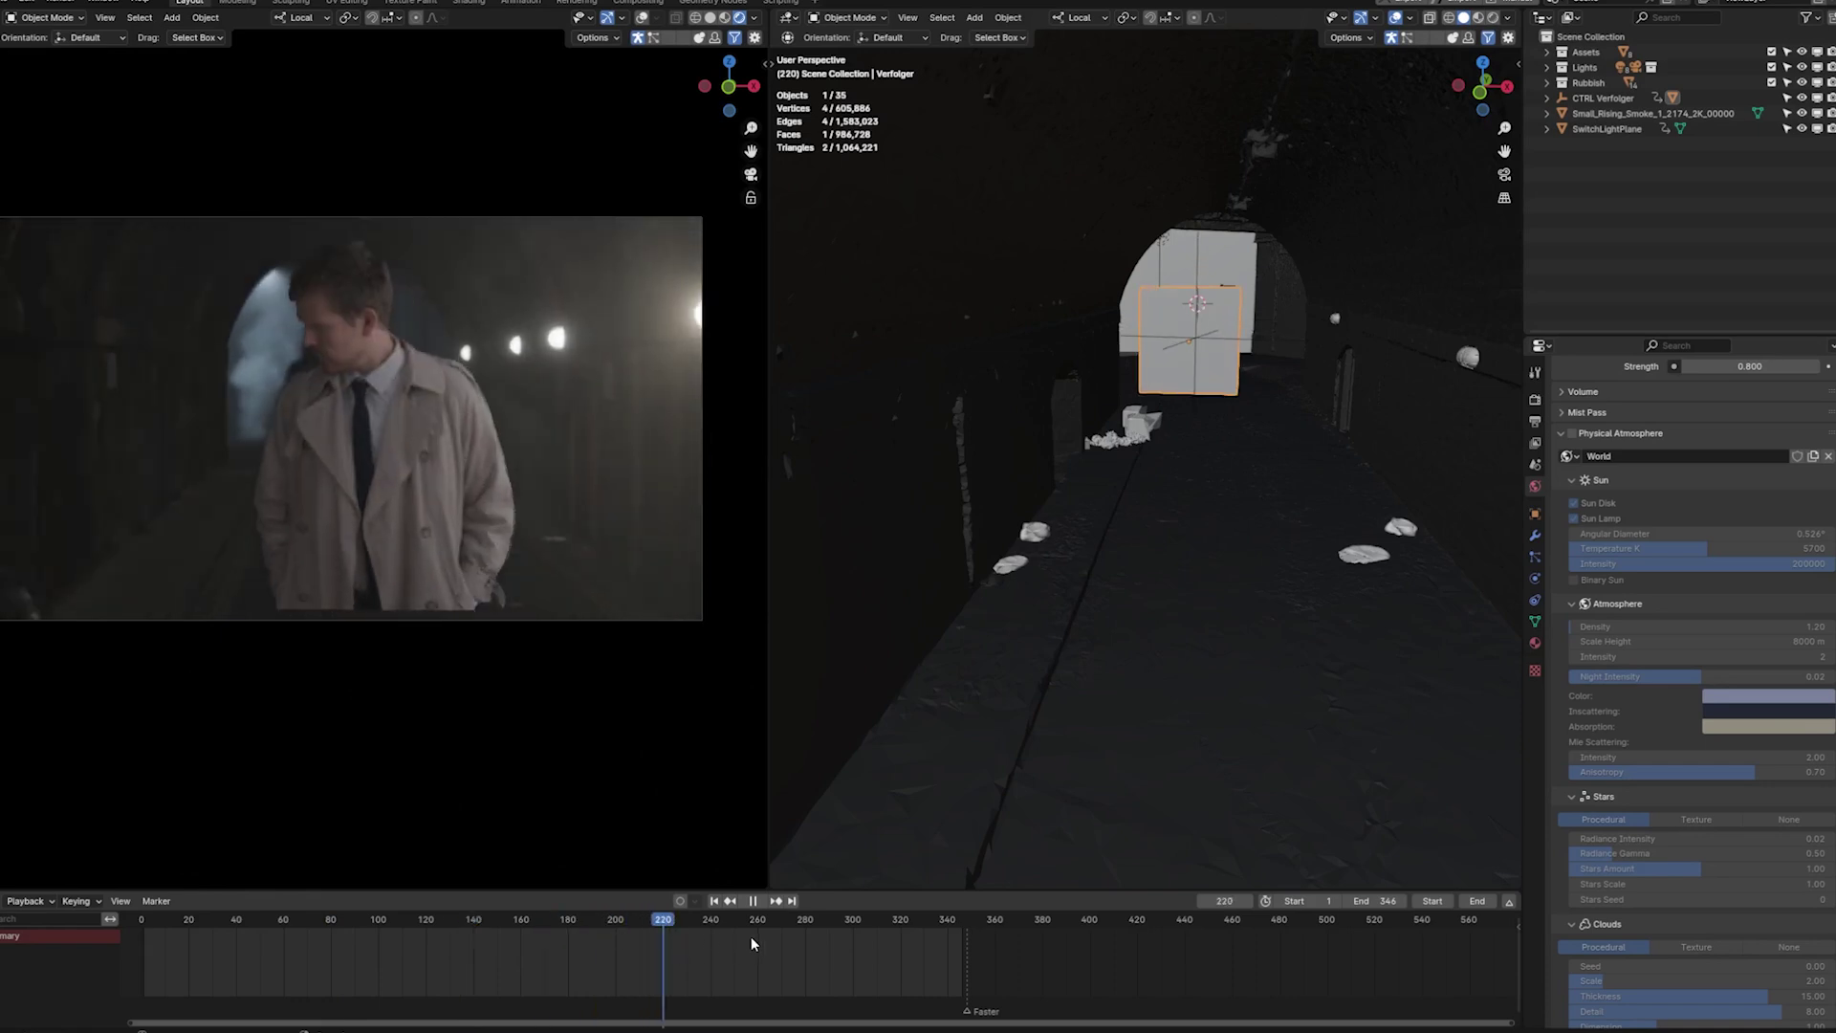
pyautogui.press('space')
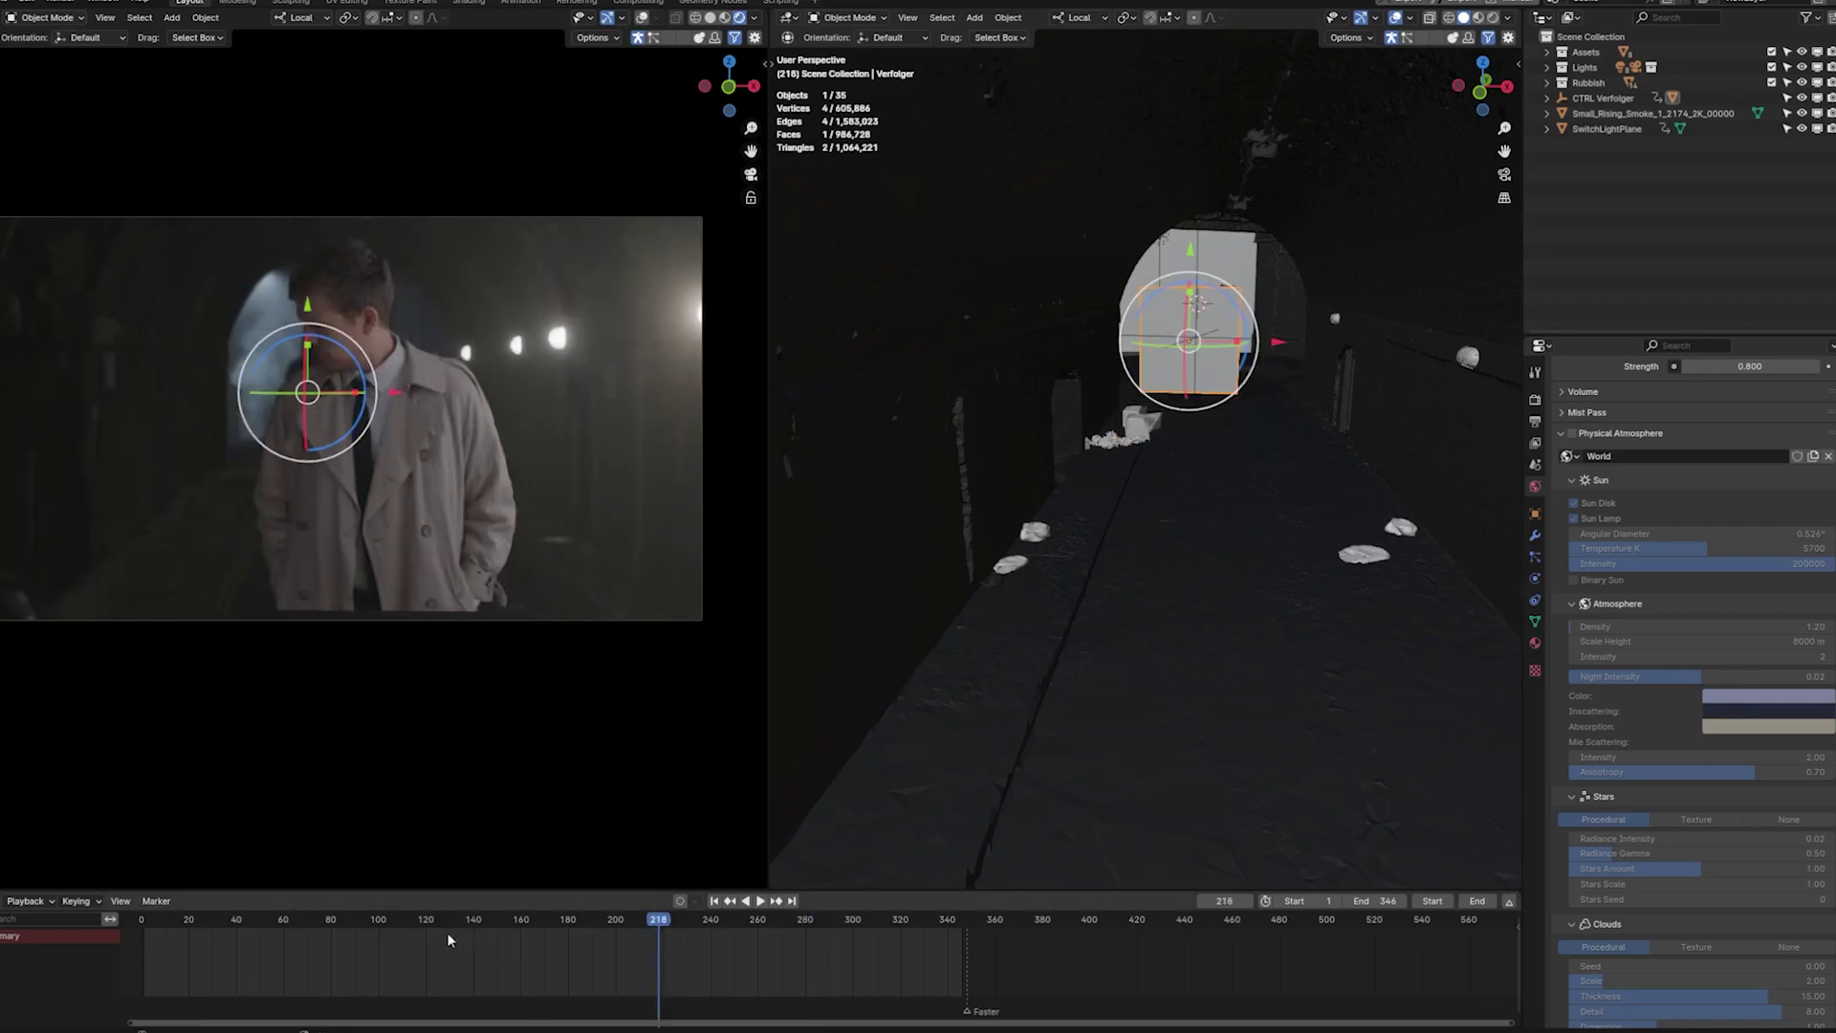
pyautogui.click(329, 919)
pyautogui.press('space')
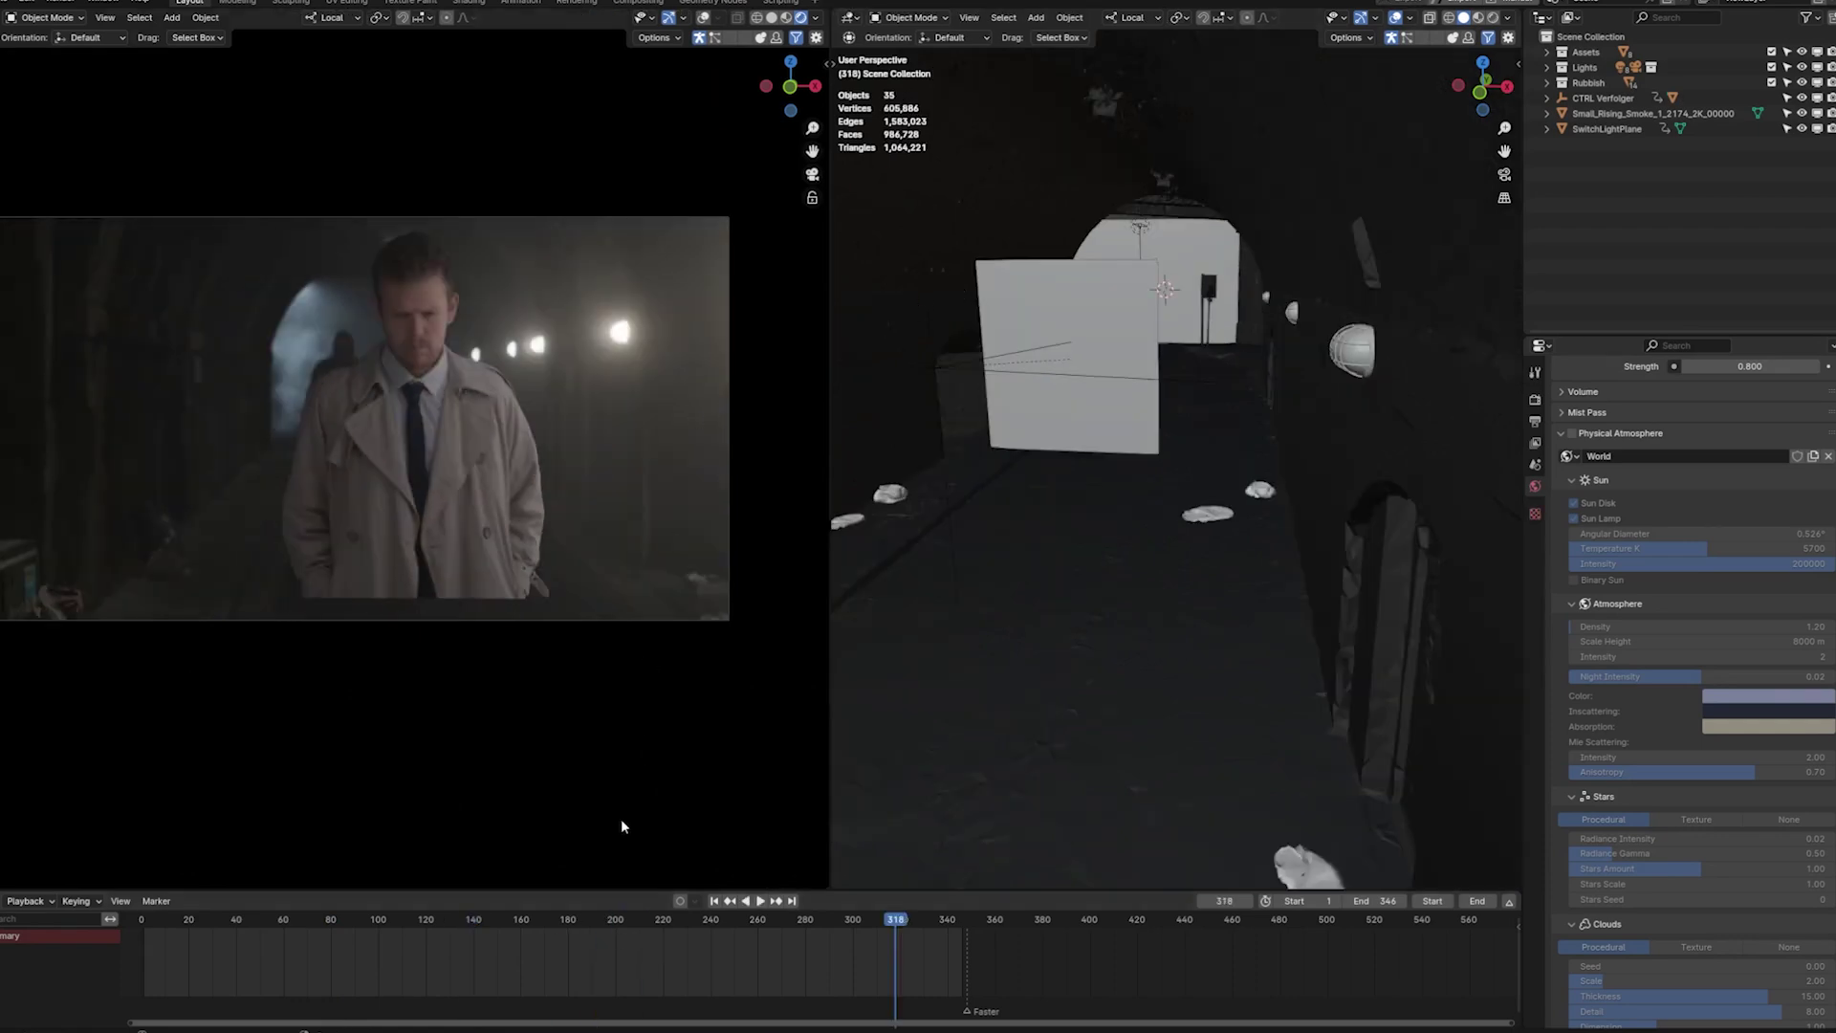
# Play the tunnel shot from about frame 44 and stop at frame 123 to check the wall lamps' lighting
pyautogui.click(245, 920)
pyautogui.press('space')
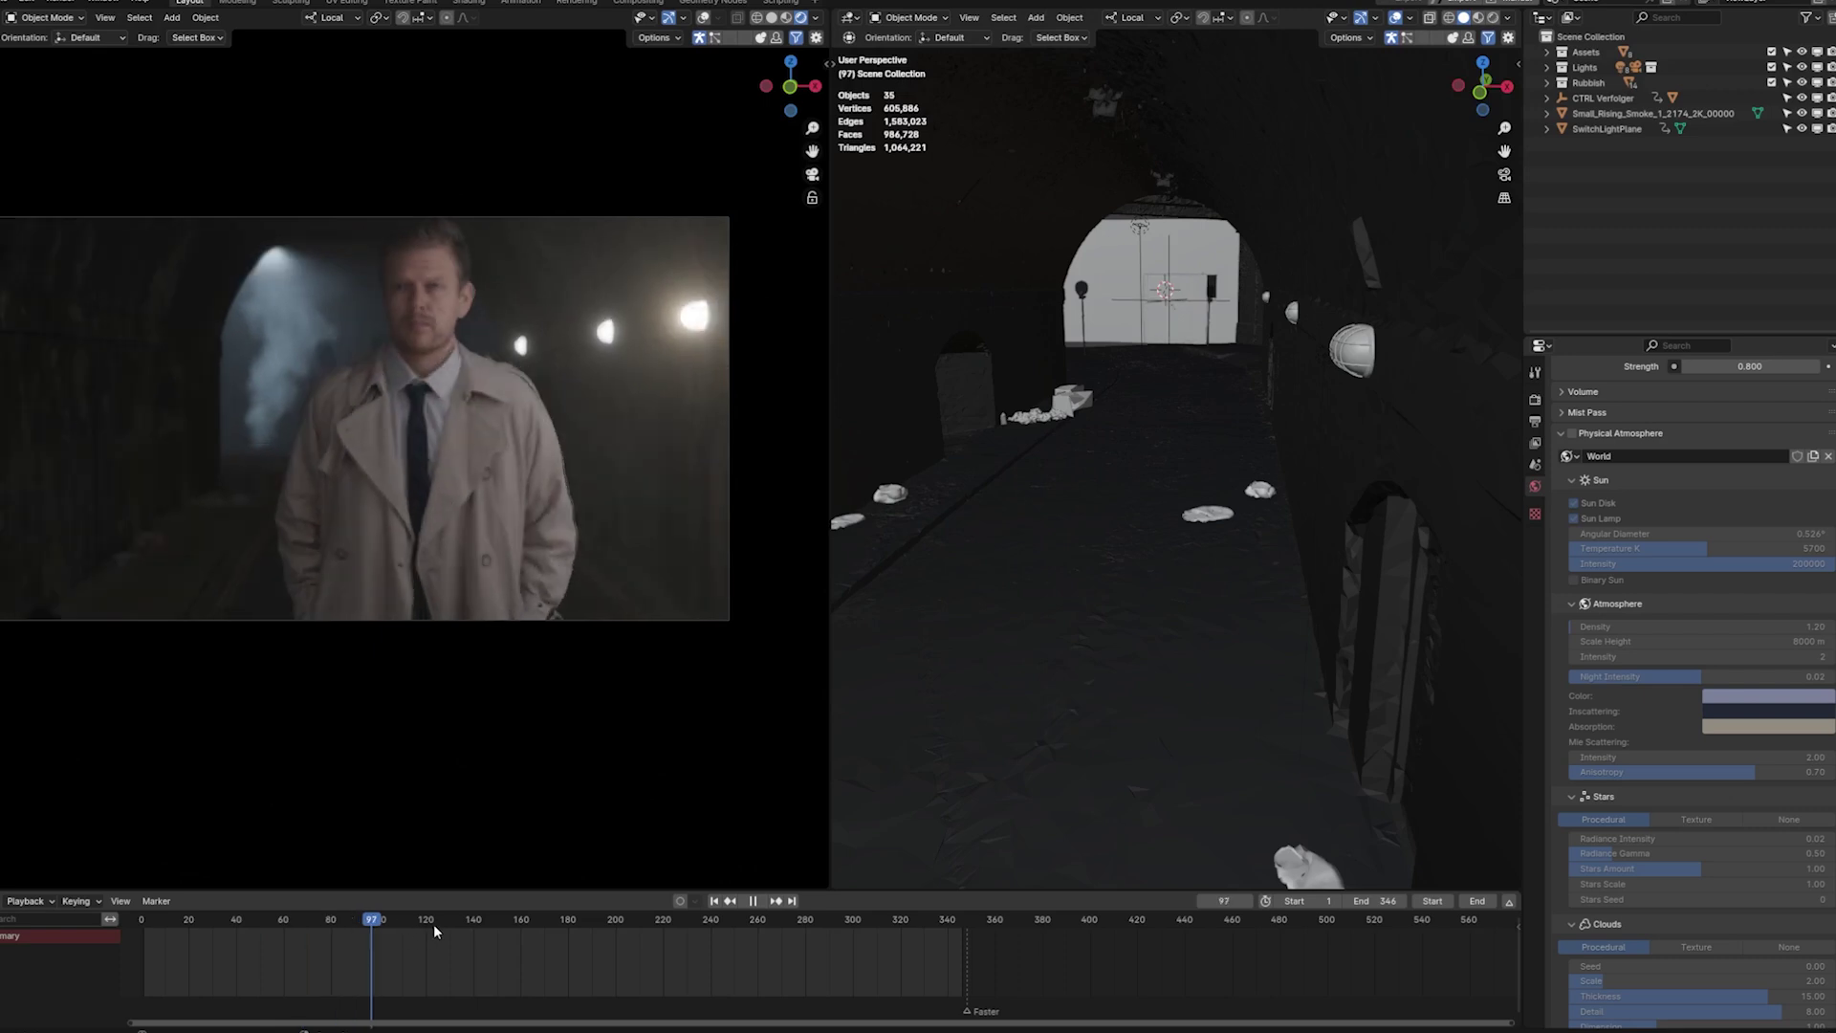
pyautogui.press('space')
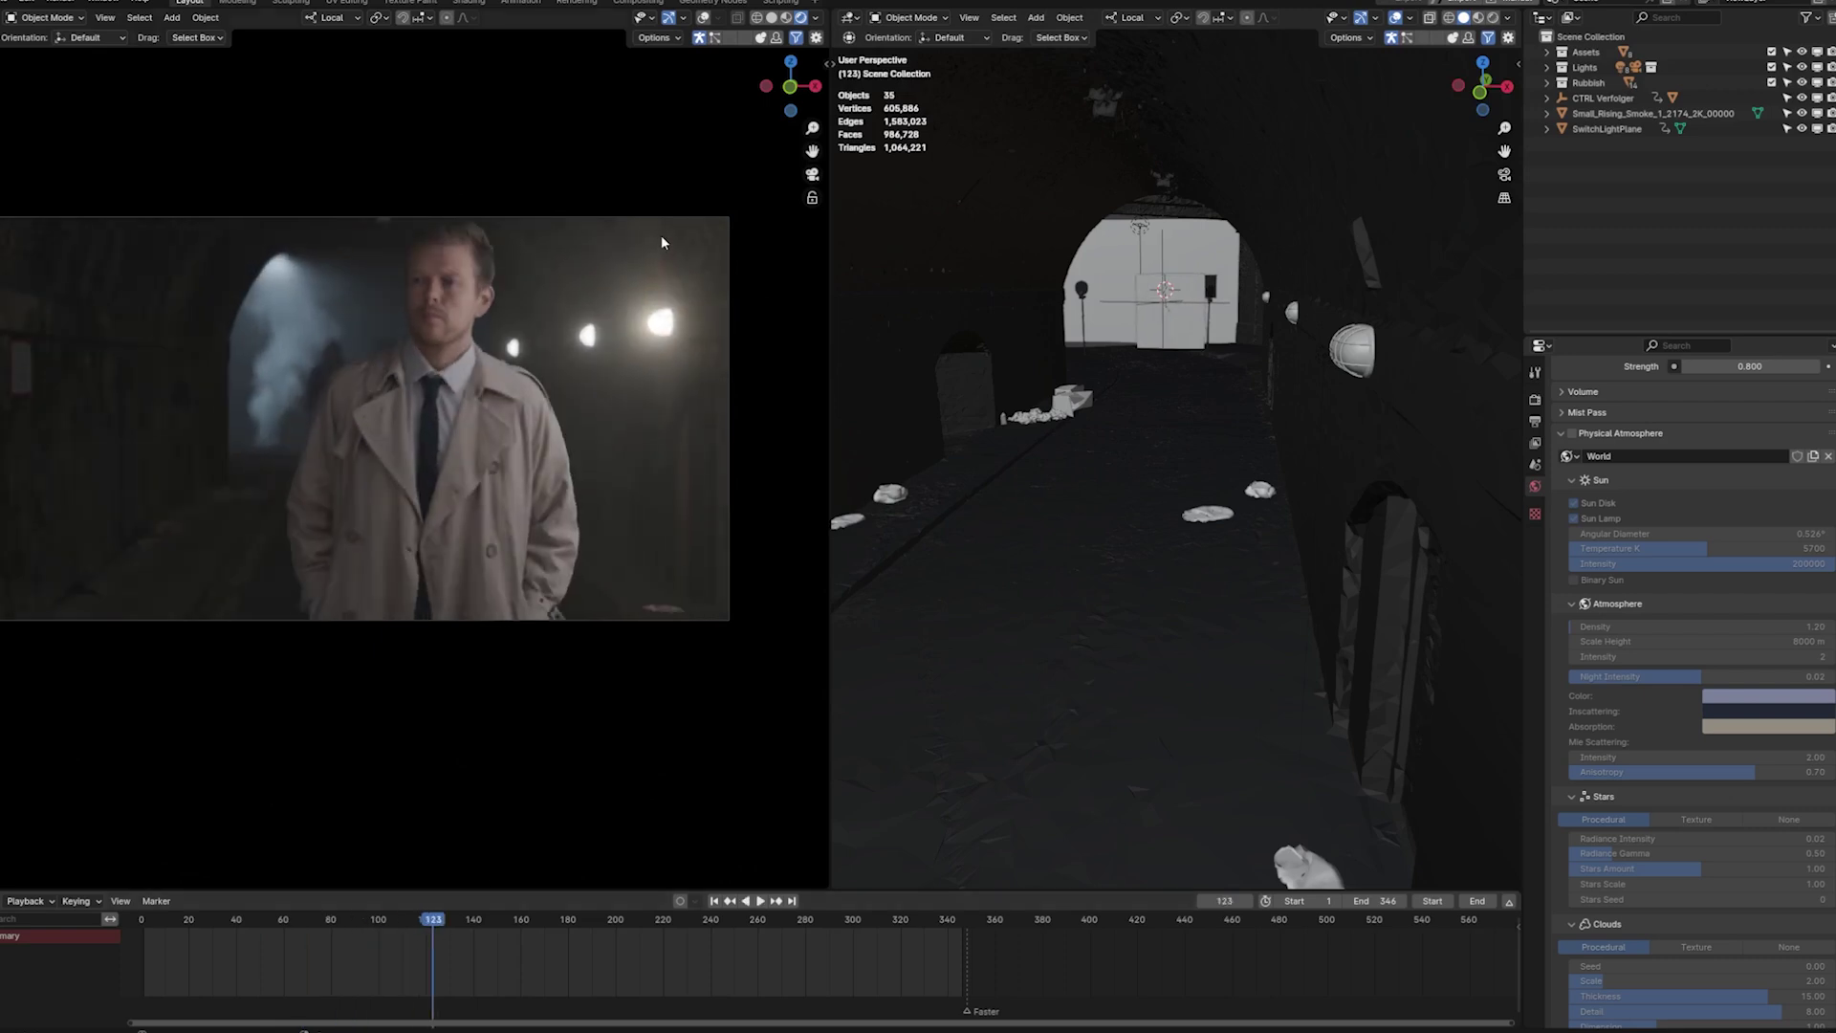
# Select the nearest wall lamp, then the point light in front of it, and show that light's settings
pyautogui.click(1348, 352)
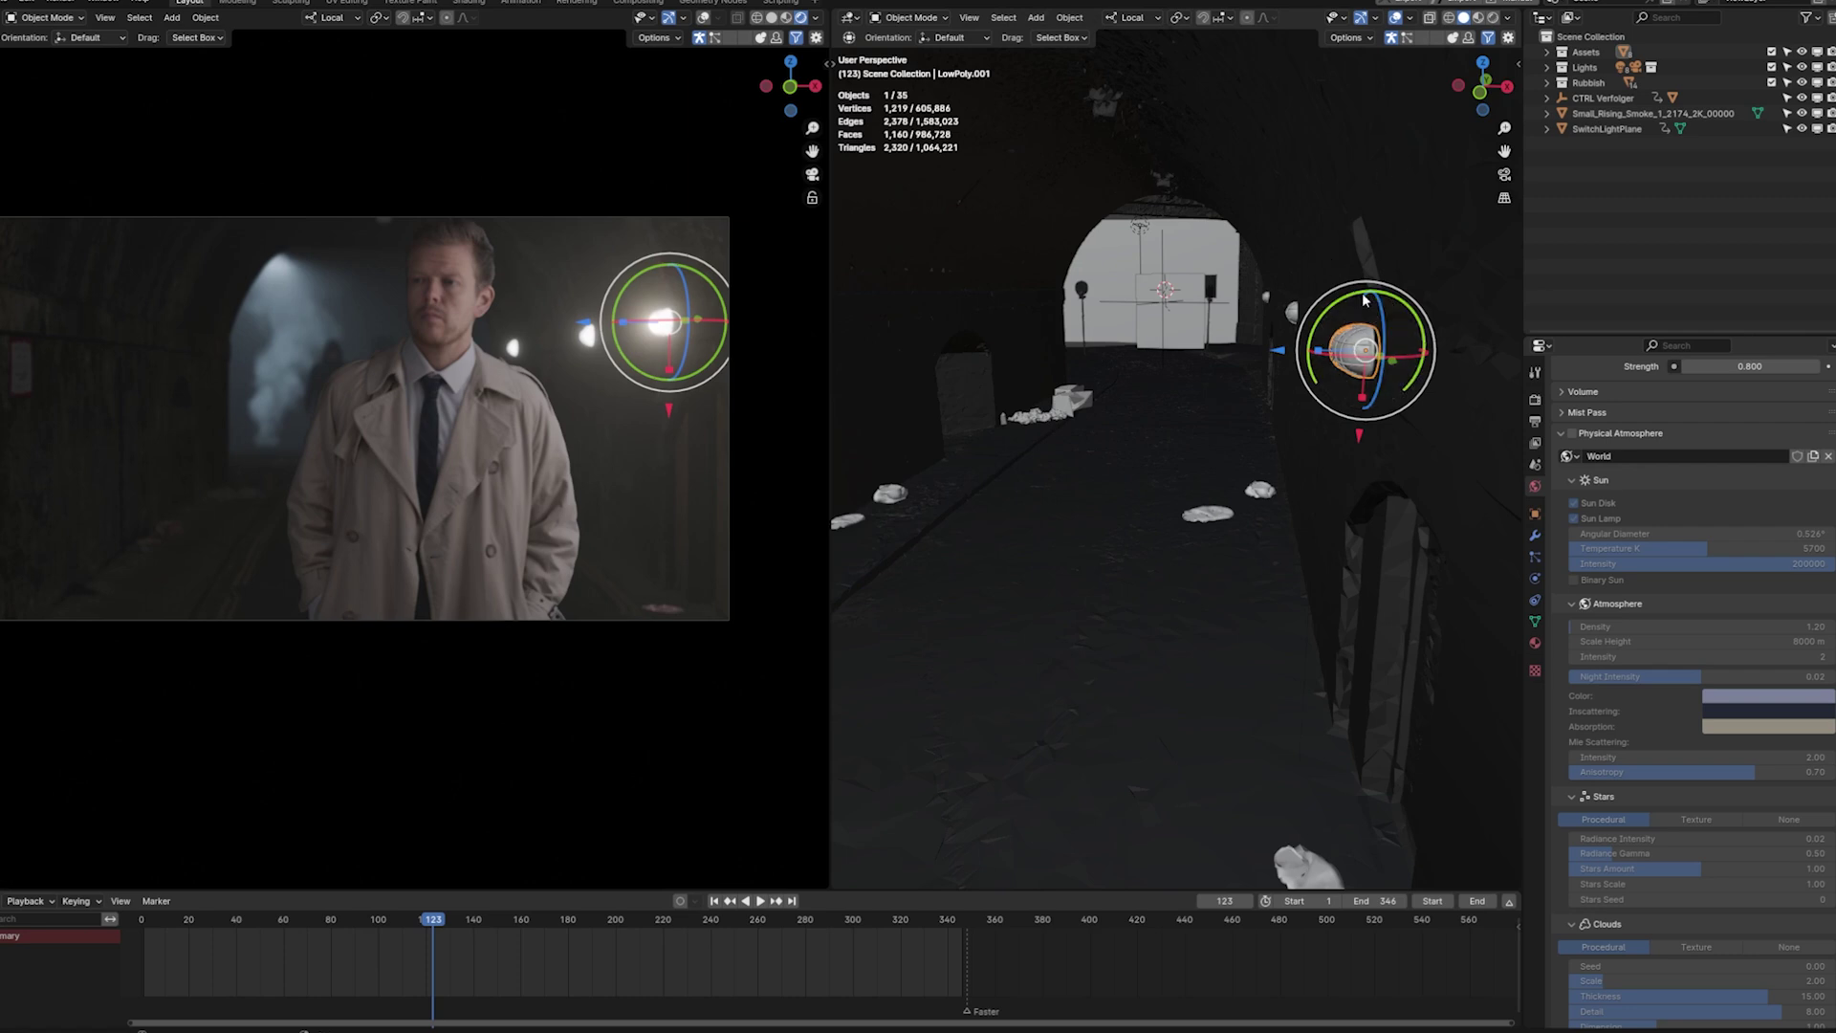
pyautogui.press('g')
pyautogui.rightClick(1326, 308)
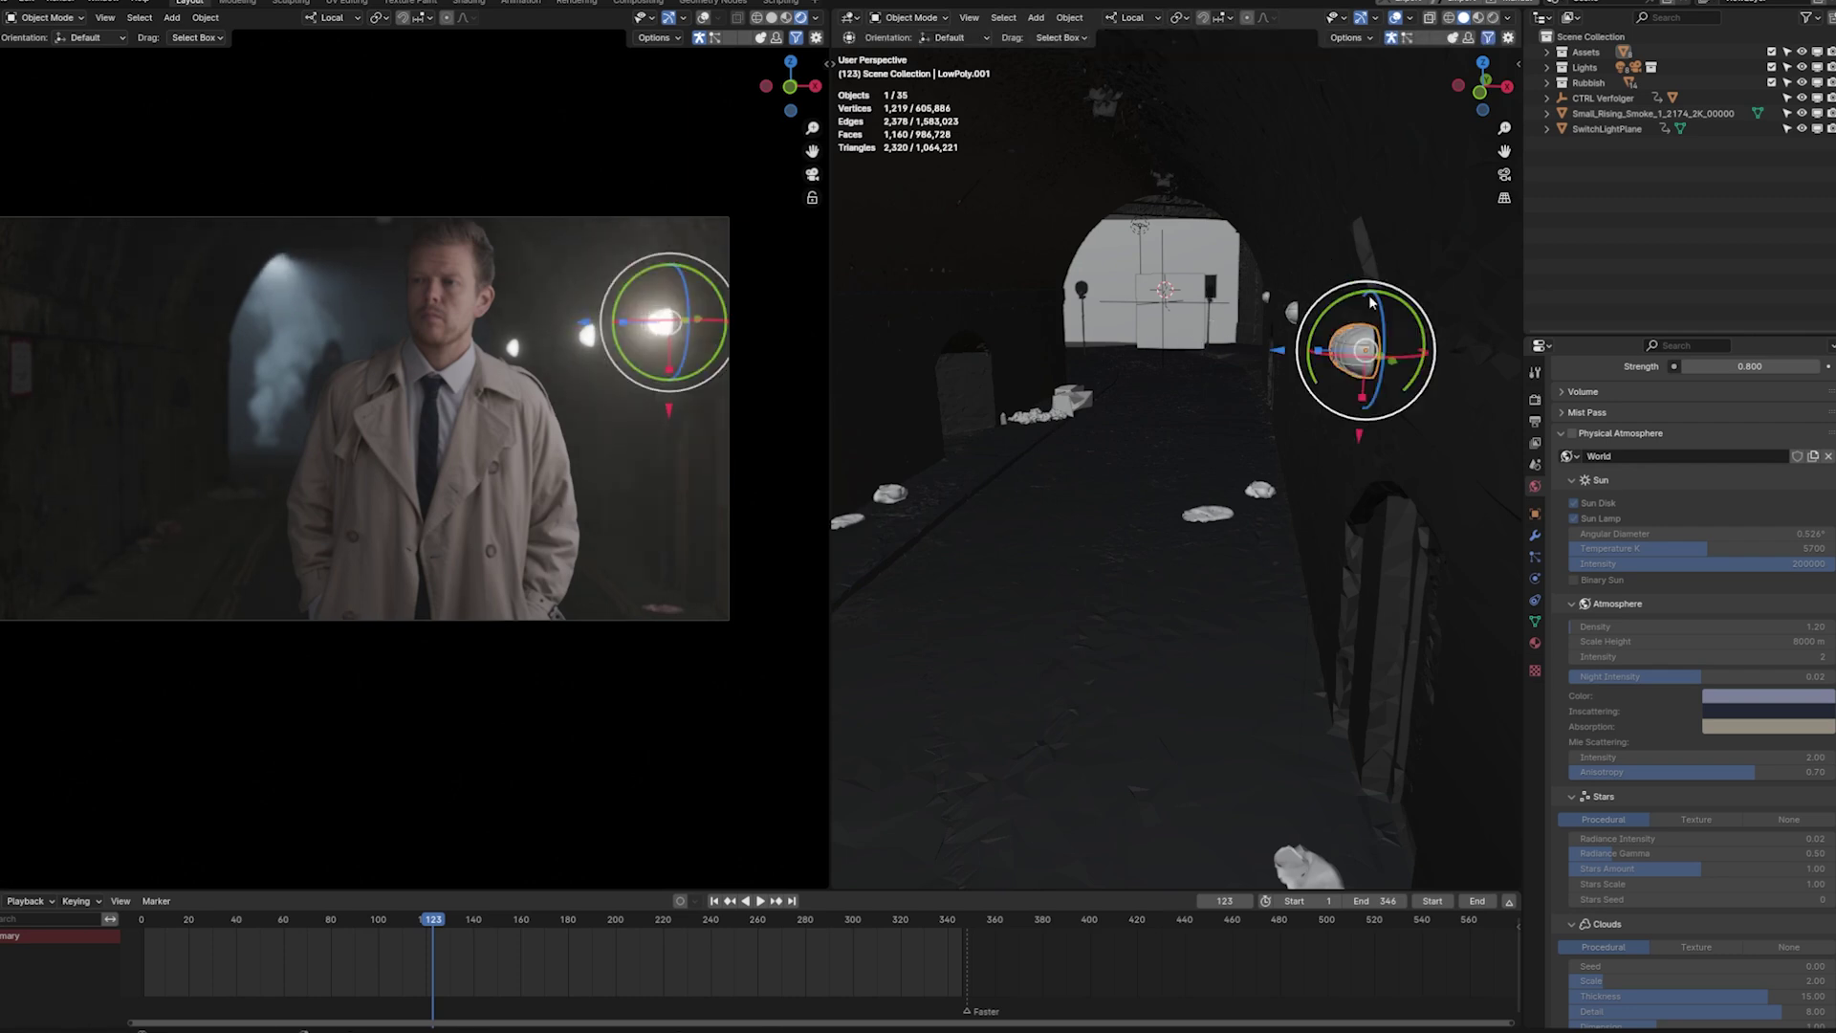
pyautogui.click(1322, 356)
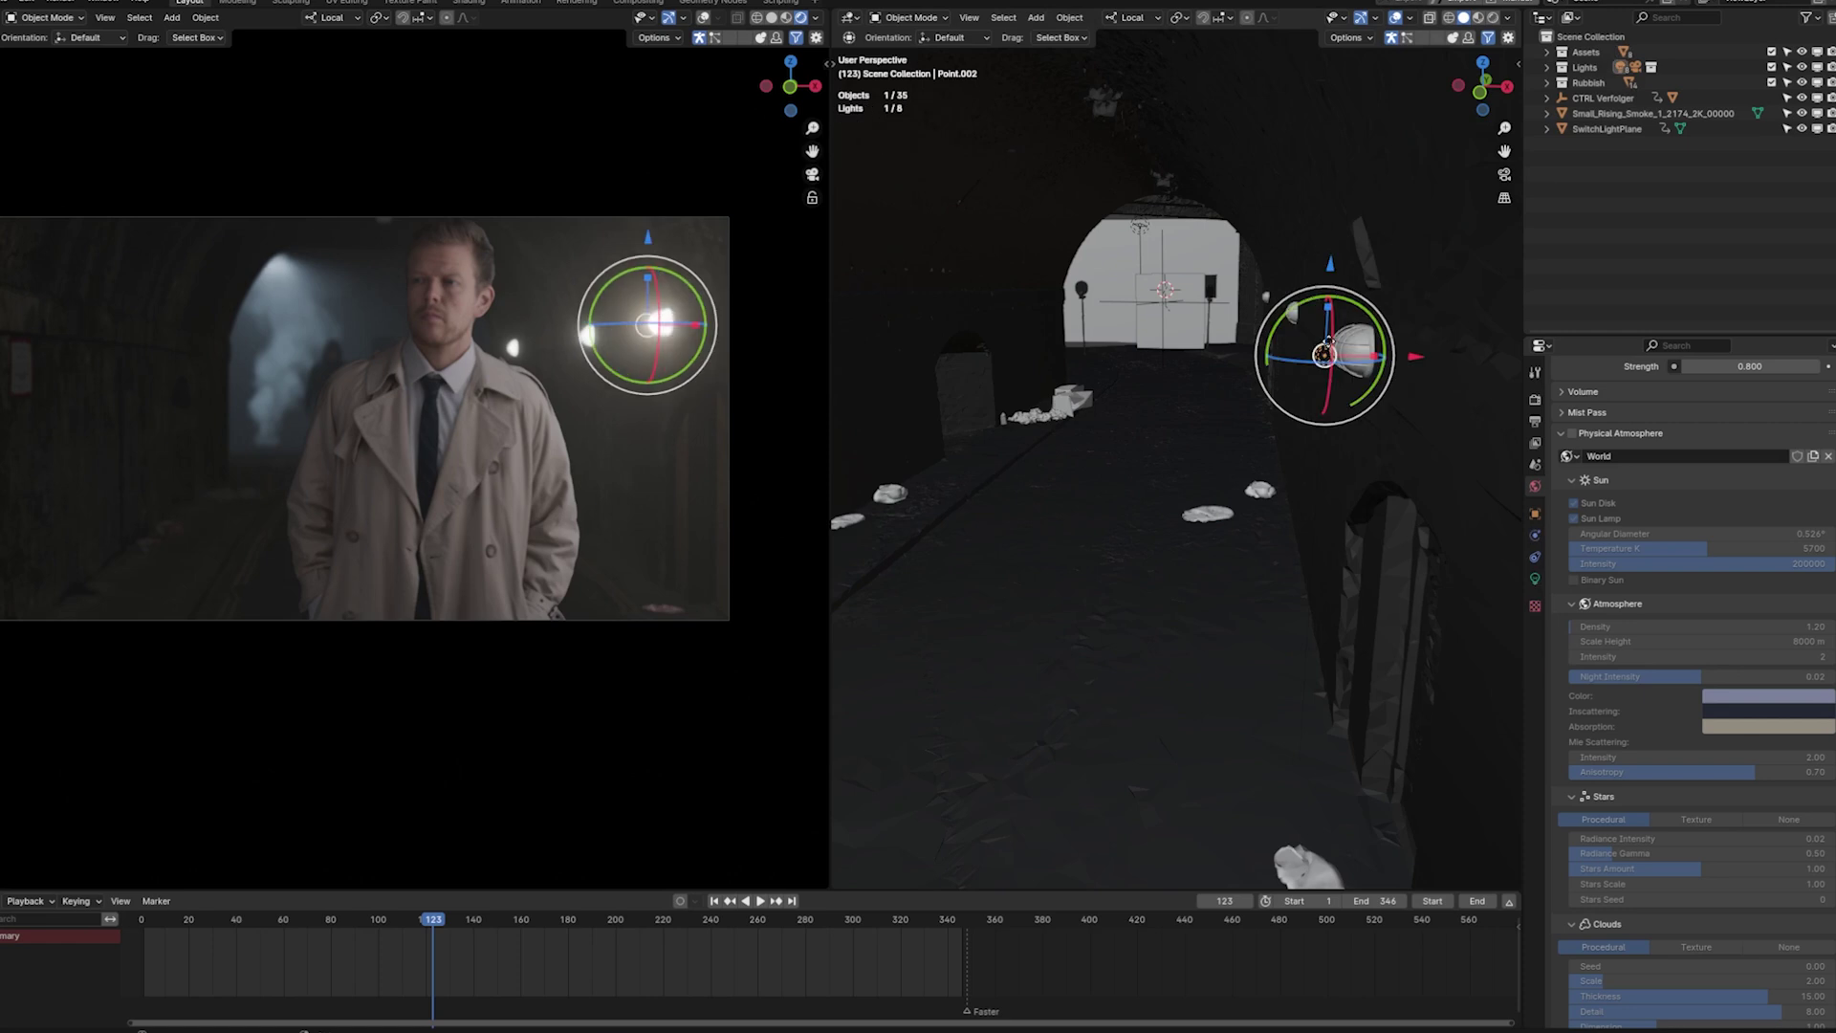
pyautogui.click(1535, 579)
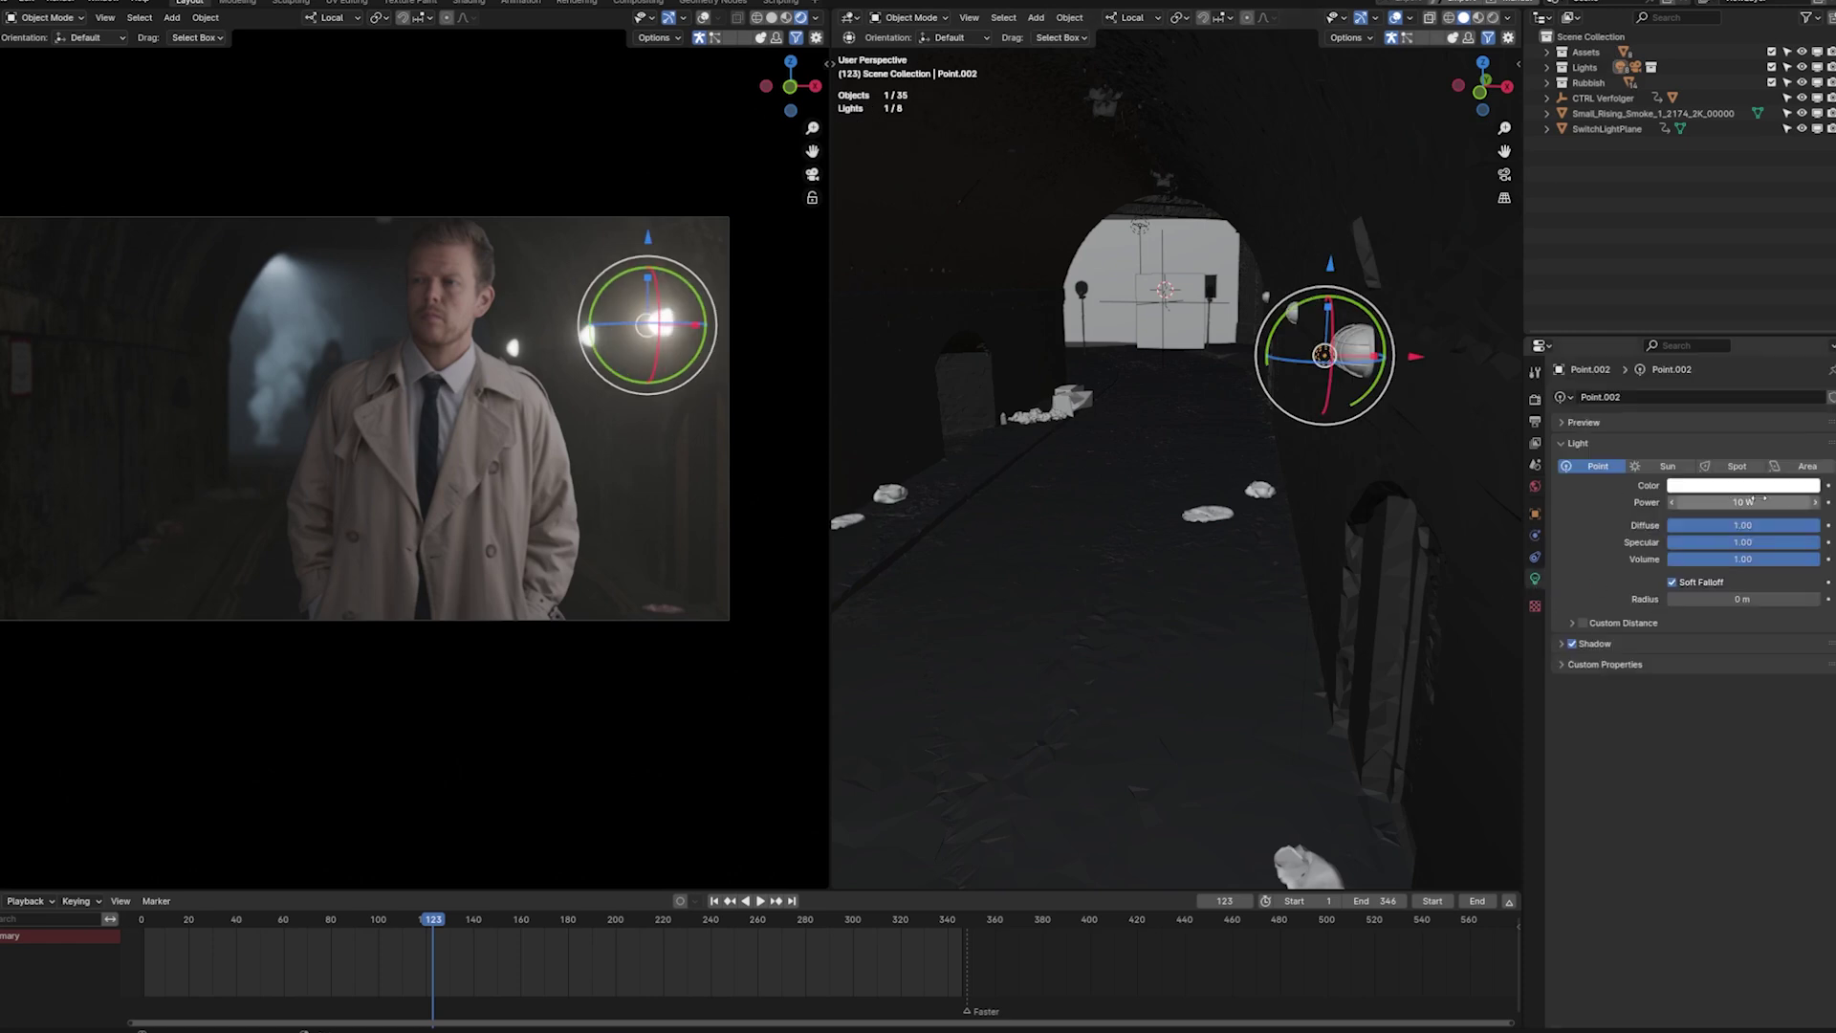
# Exclude the Lights collection from the view layer to compare the unlit tunnel, then include it again
pyautogui.click(1773, 68)
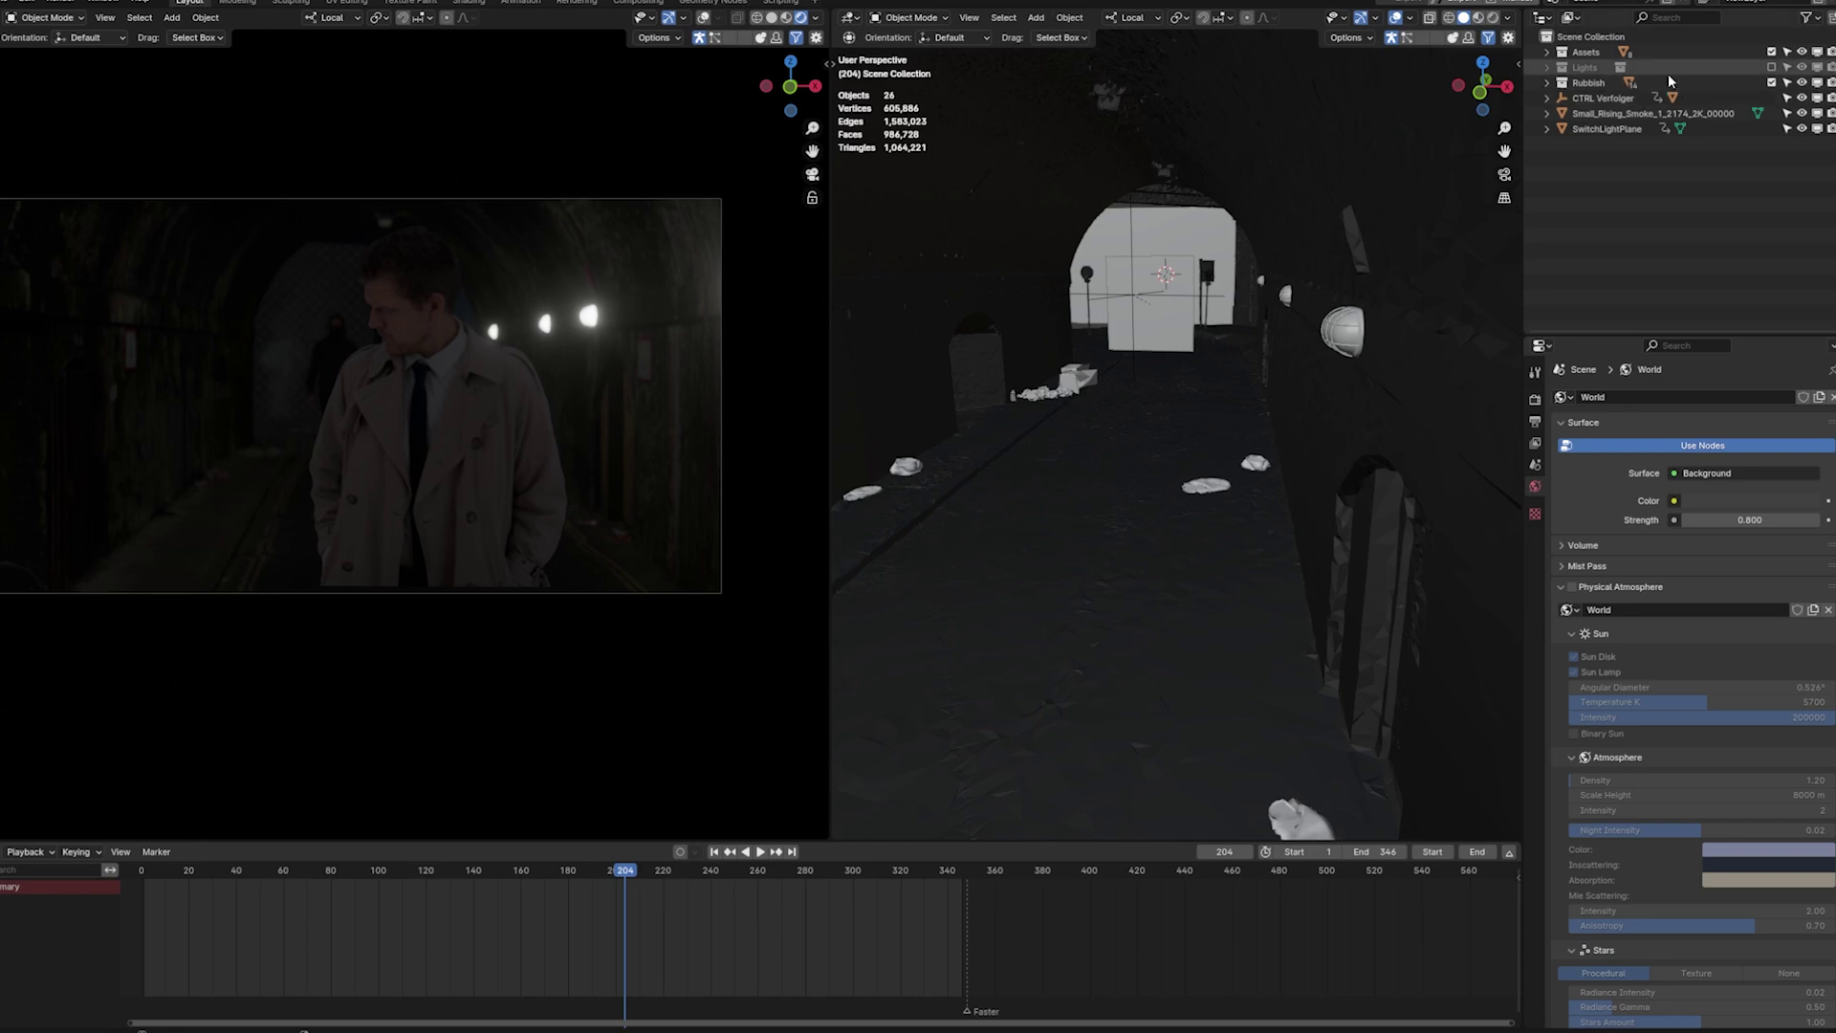
pyautogui.click(1772, 67)
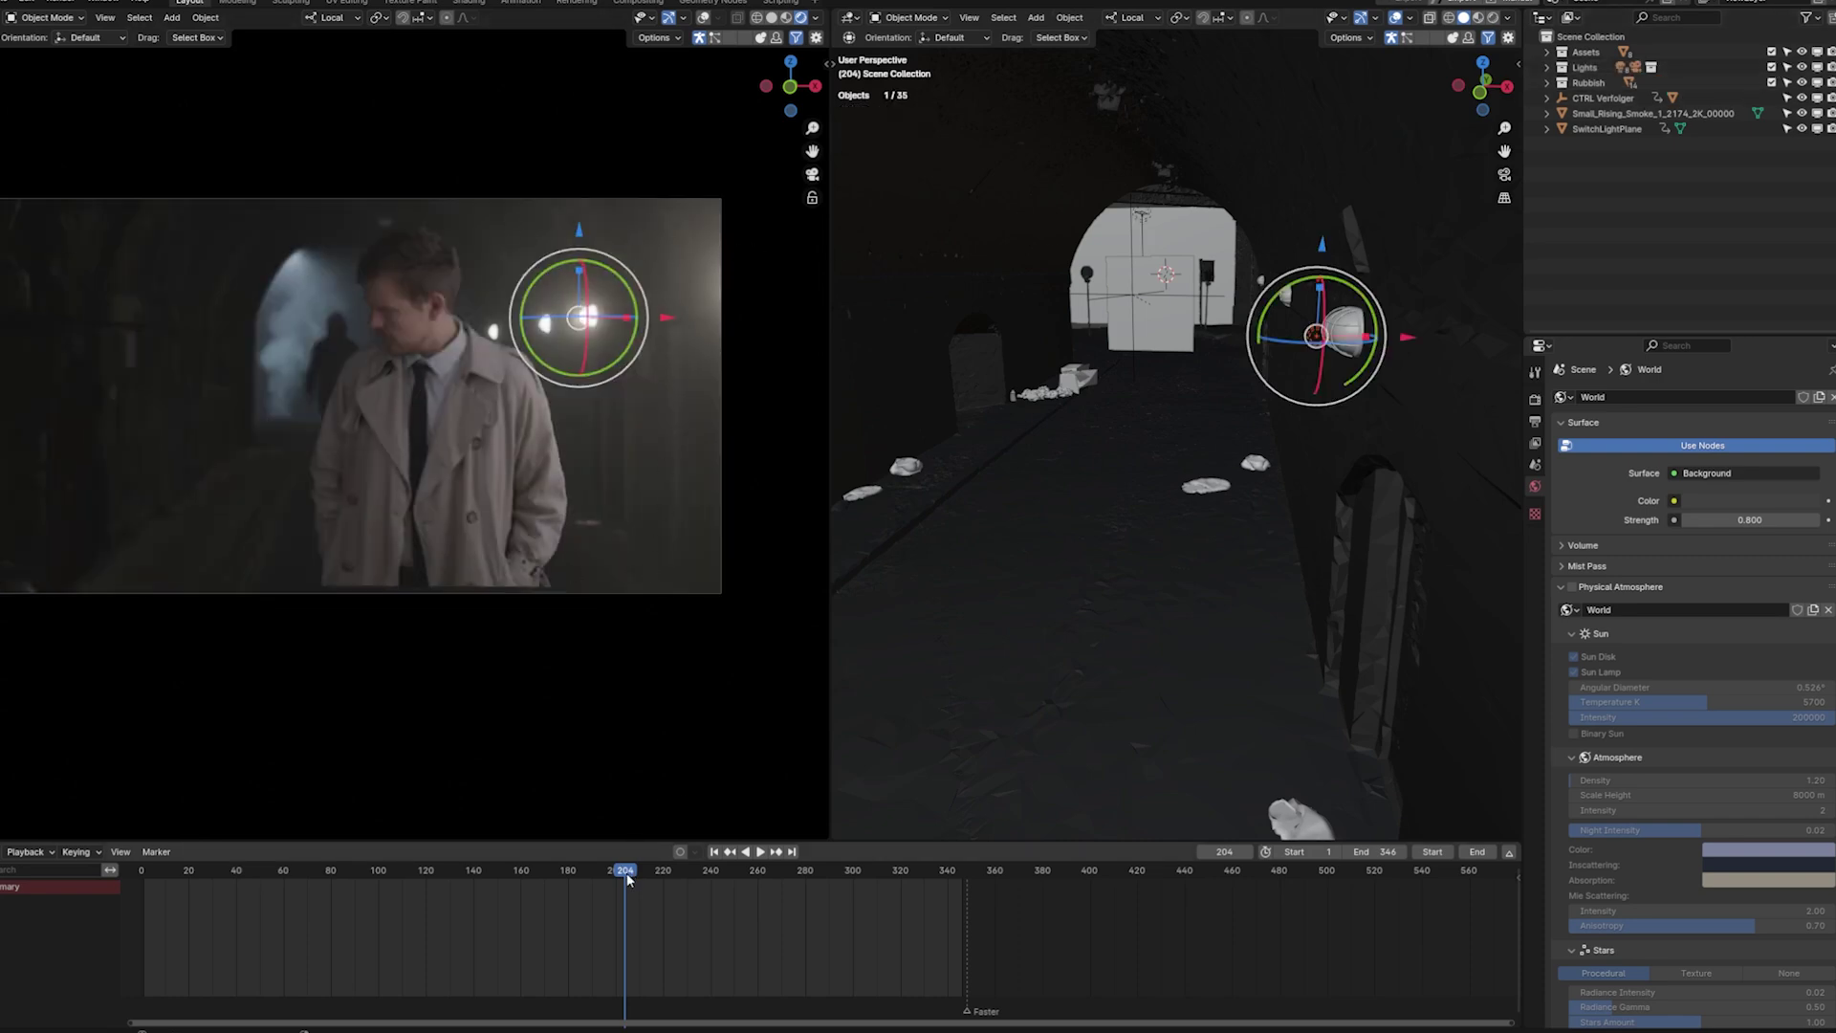
# Scrub the lit tunnel shot back to frame 77 and forward to frame 121
pyautogui.moveTo(626, 879); pyautogui.dragTo(466, 884)
pyautogui.click(323, 882)
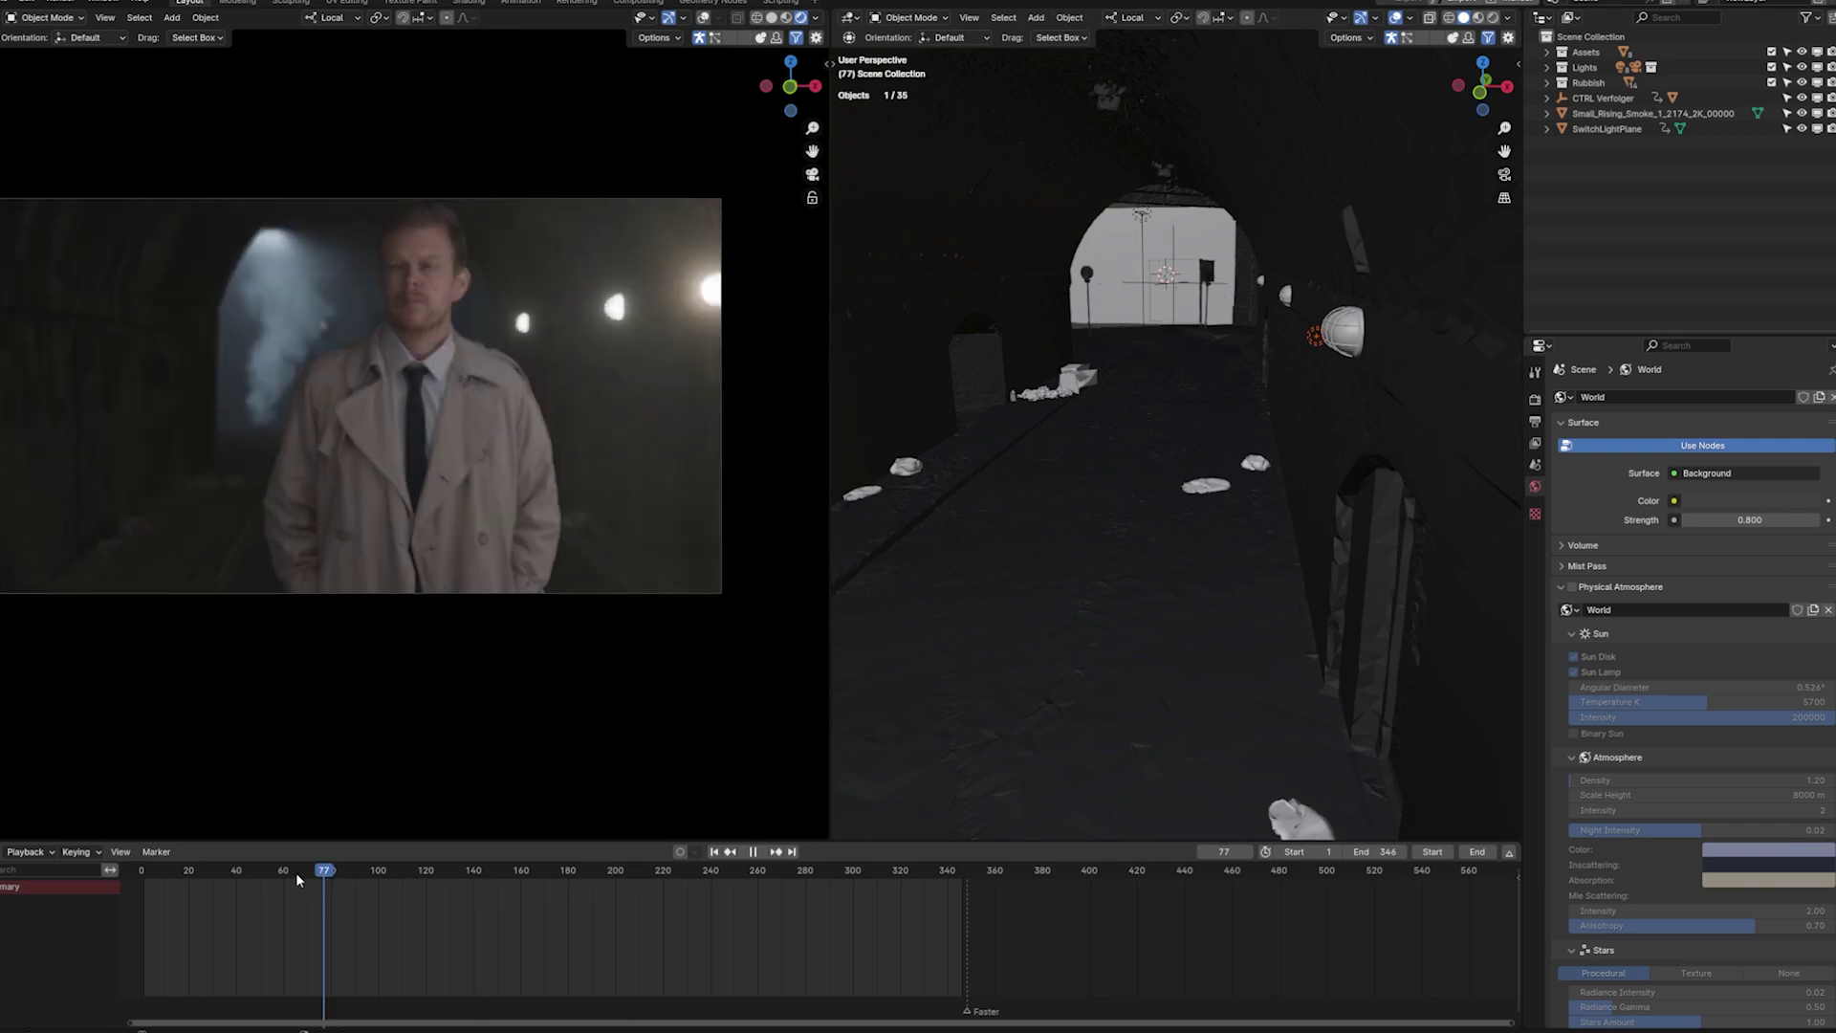
pyautogui.moveTo(334, 881); pyautogui.dragTo(420, 877)
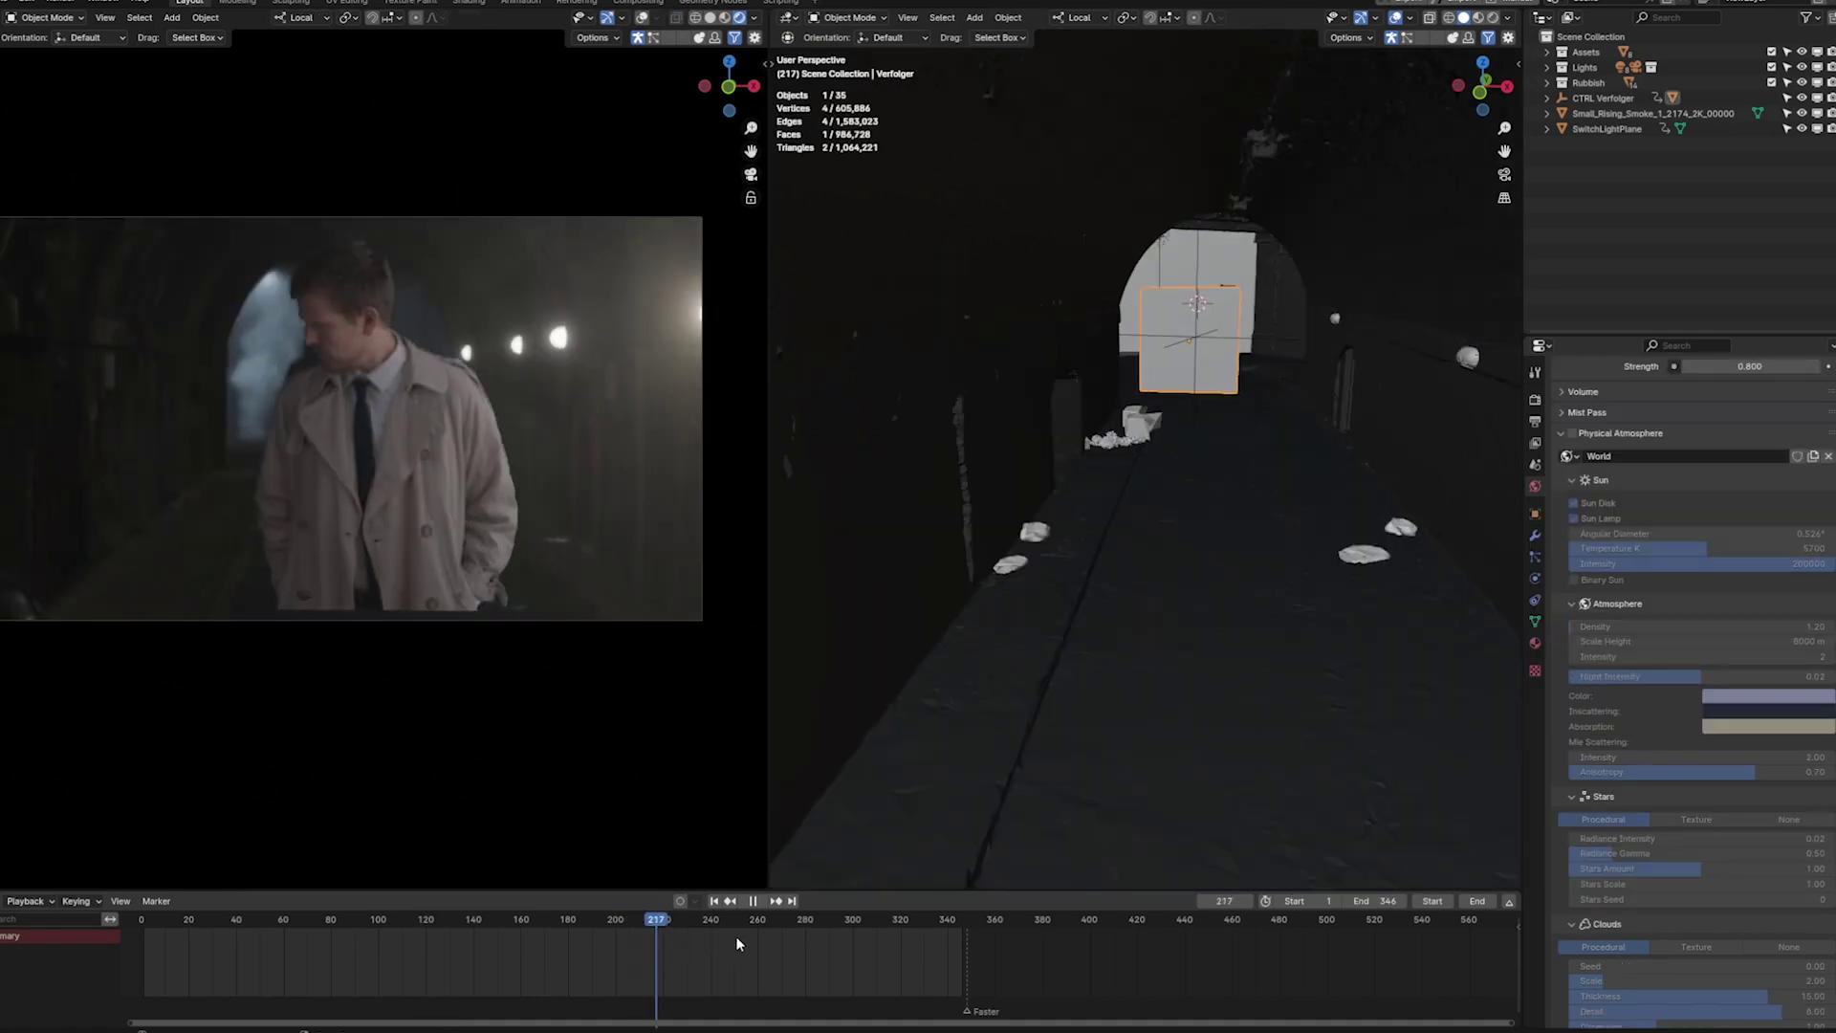
# Scrub the tunnel shot to frame 286, return to about frame 21, and review the Verfolger plane's approach up to frame 318
pyautogui.moveTo(736, 938); pyautogui.dragTo(819, 932)
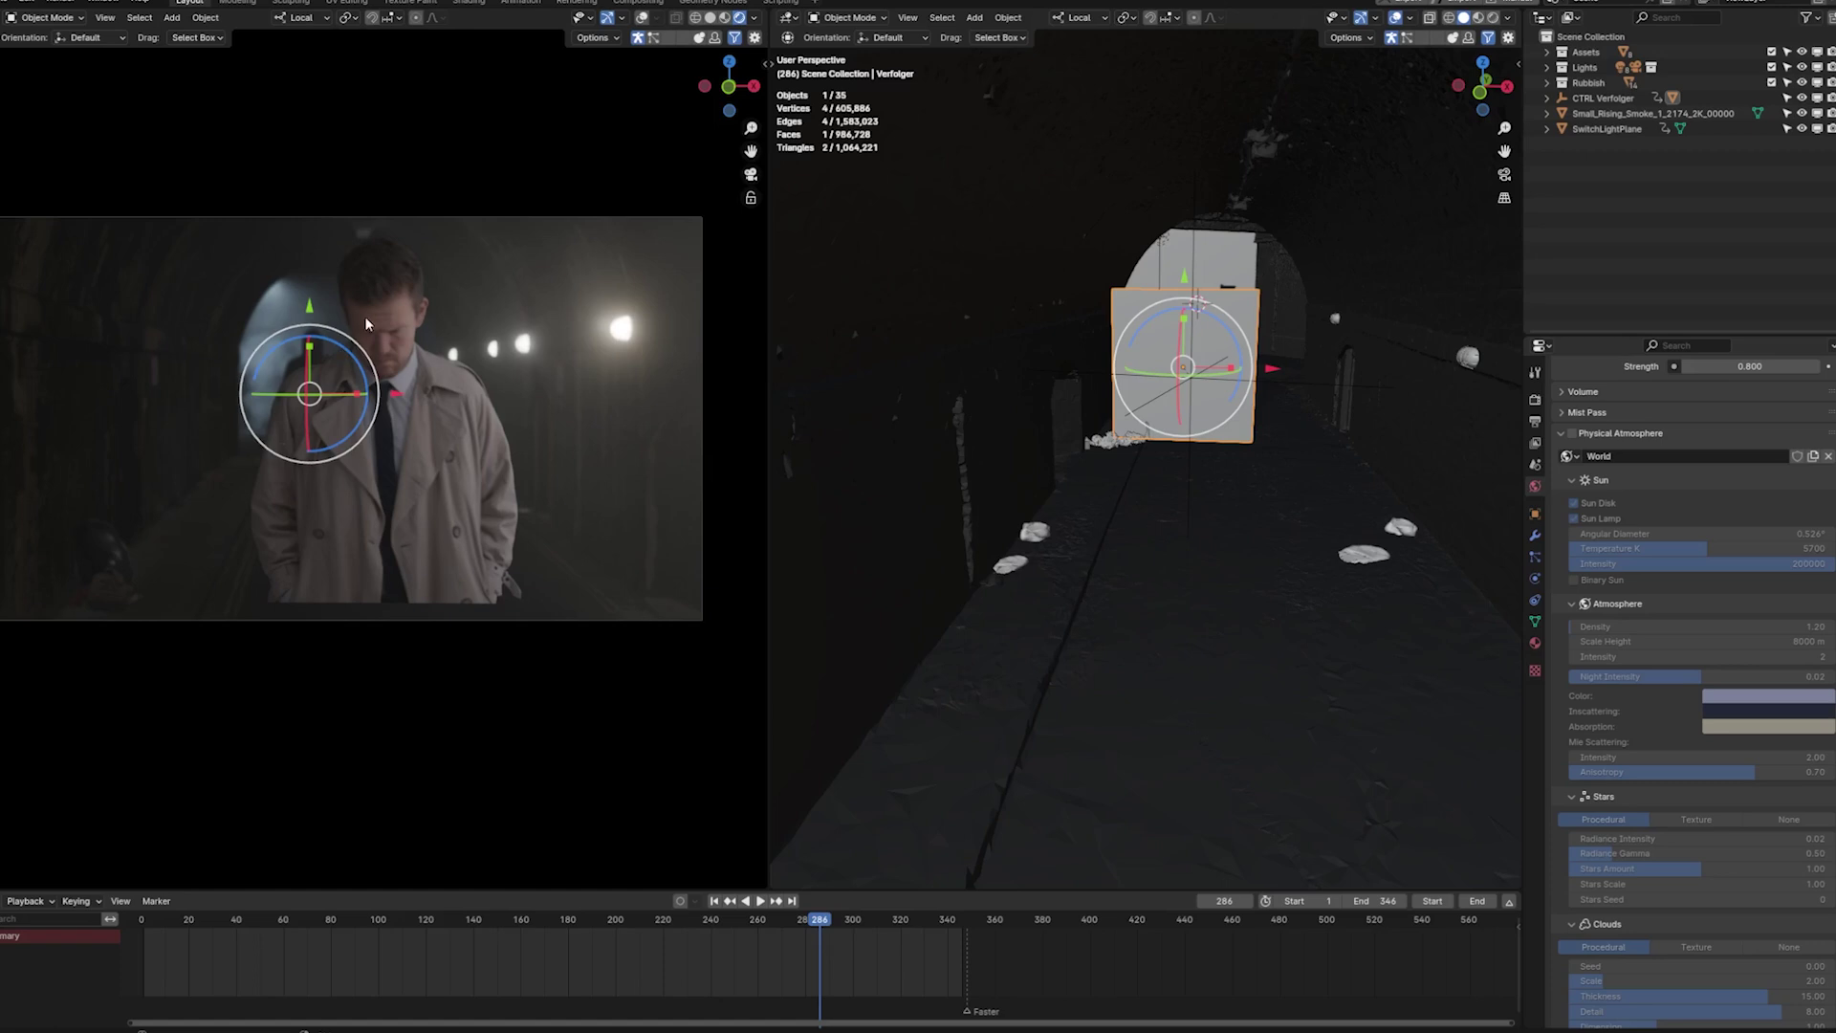
pyautogui.moveTo(315, 920); pyautogui.dragTo(224, 917)
pyautogui.click(192, 920)
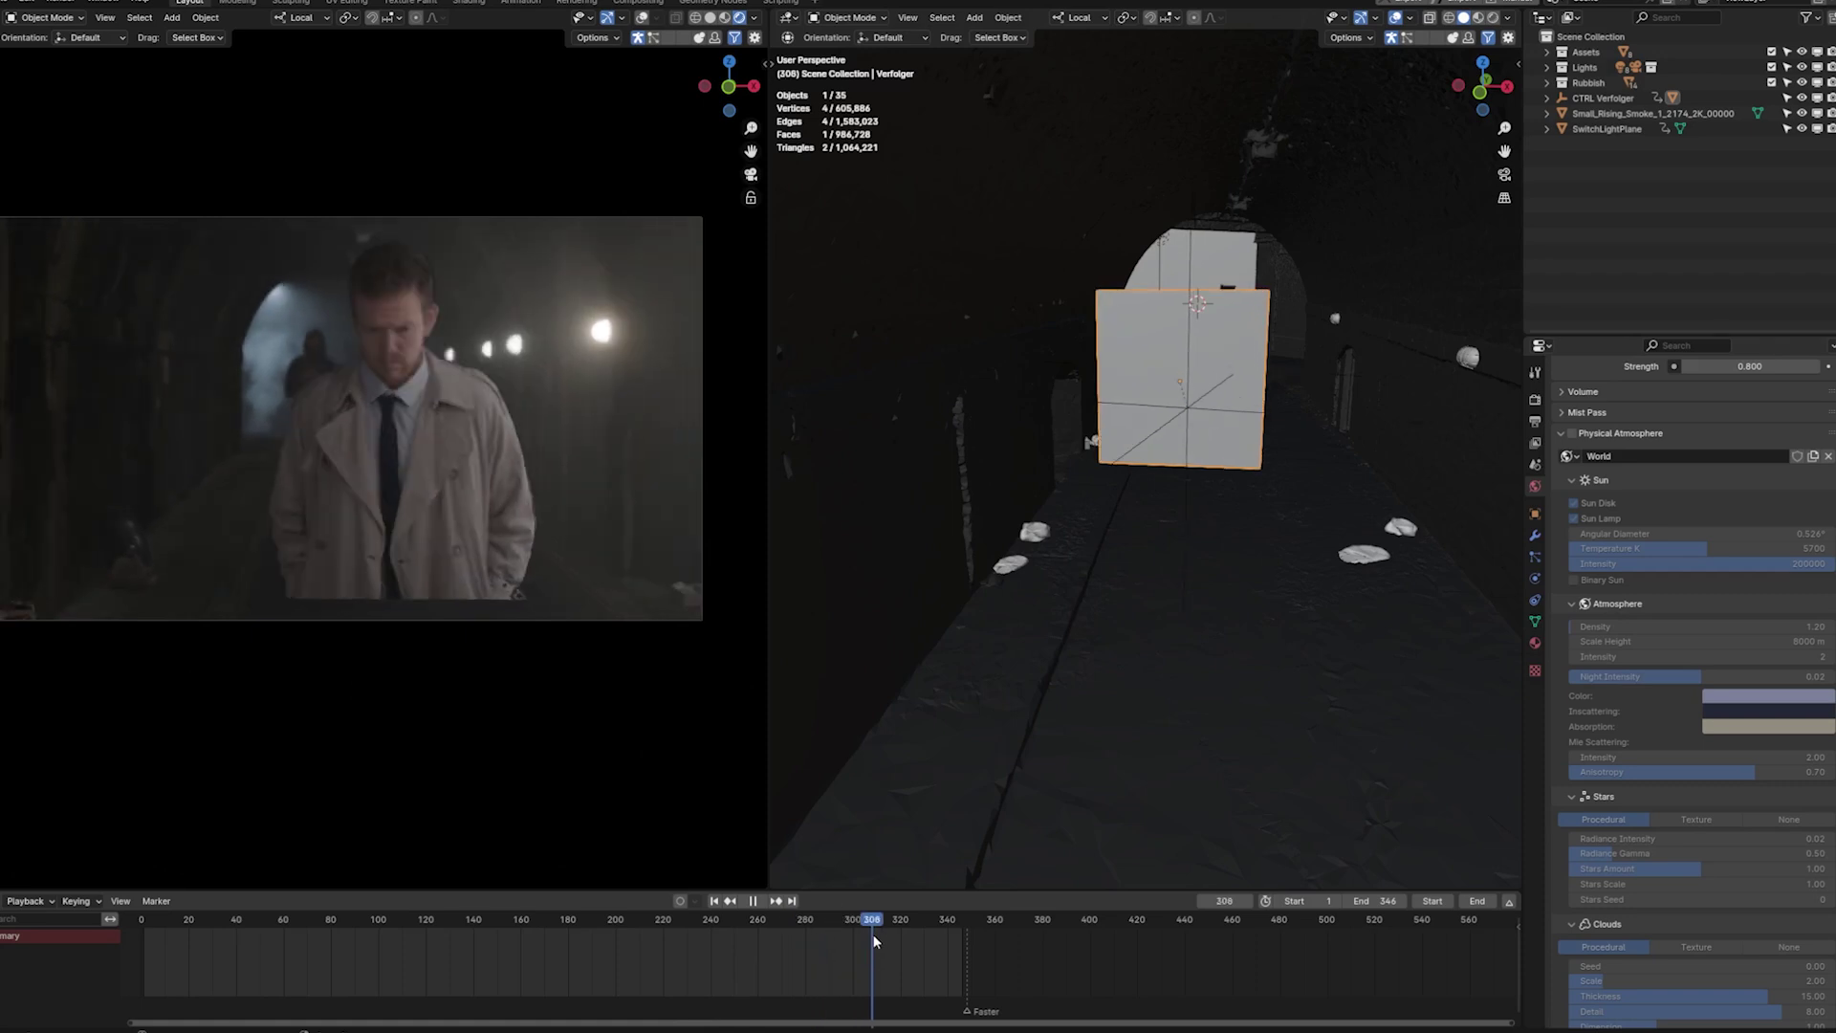
pyautogui.click(923, 938)
pyautogui.moveTo(617, 938); pyautogui.dragTo(901, 920)
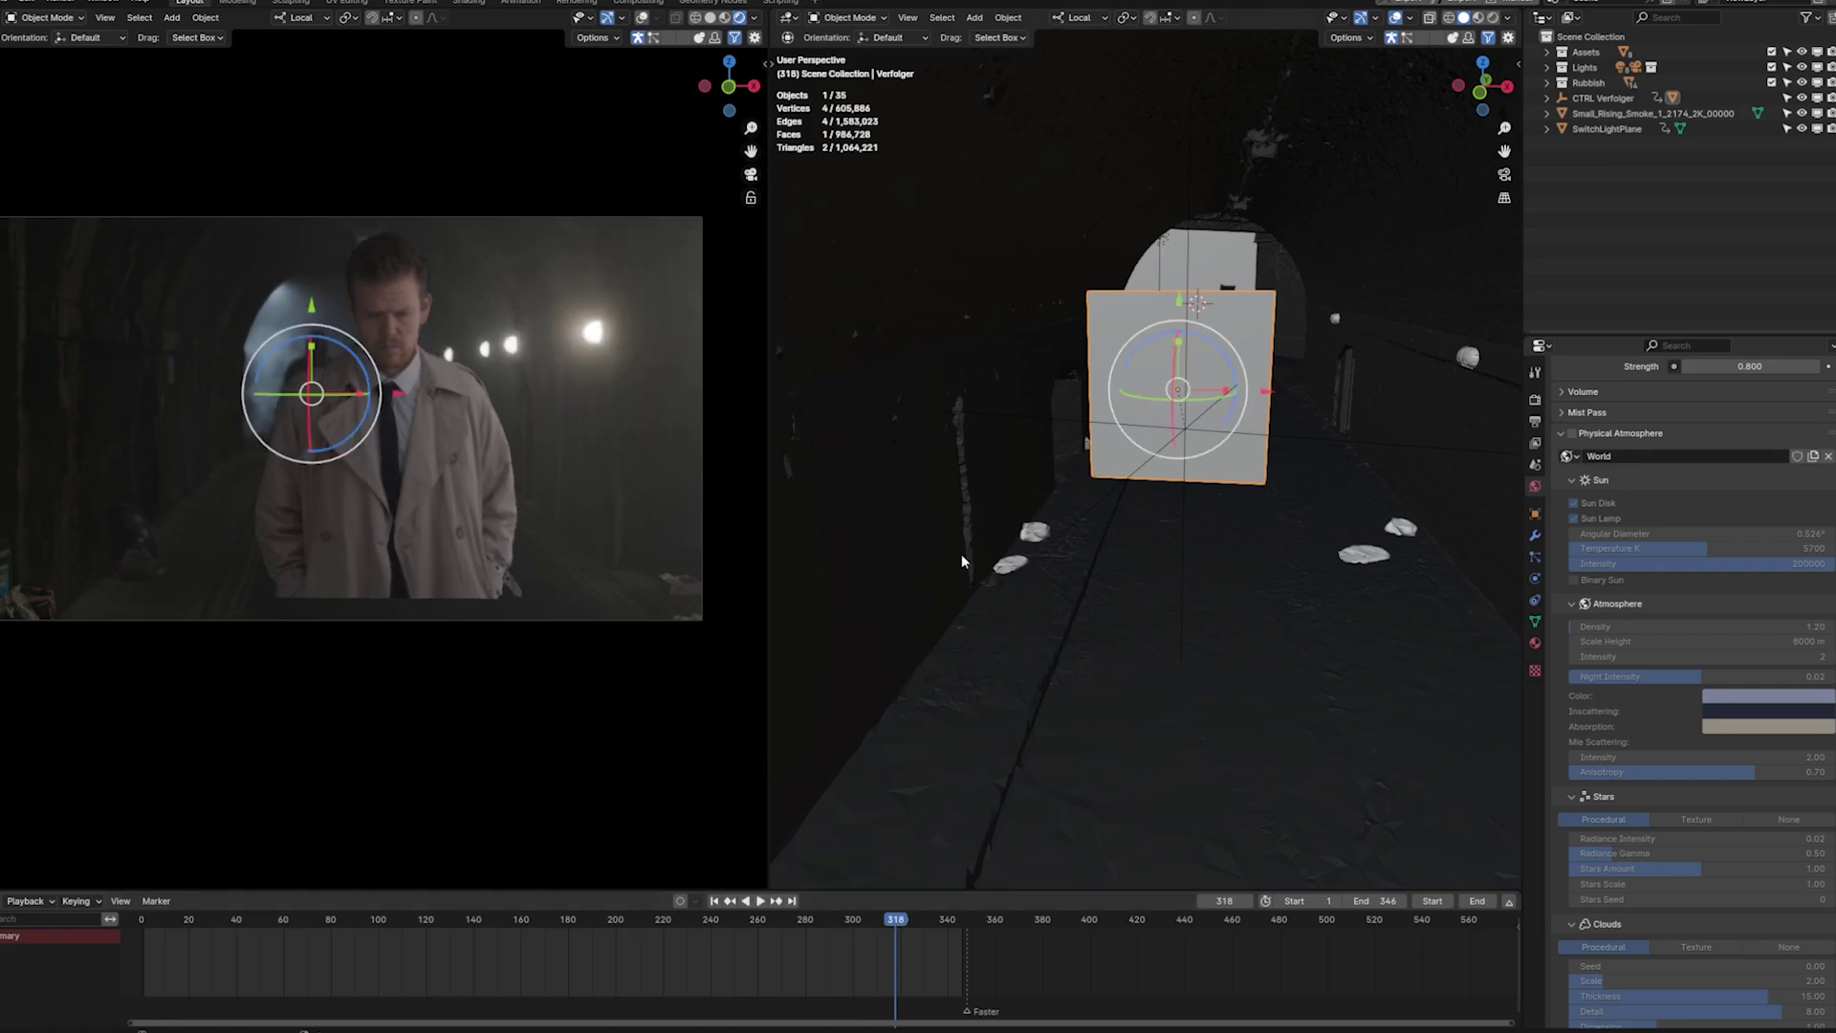